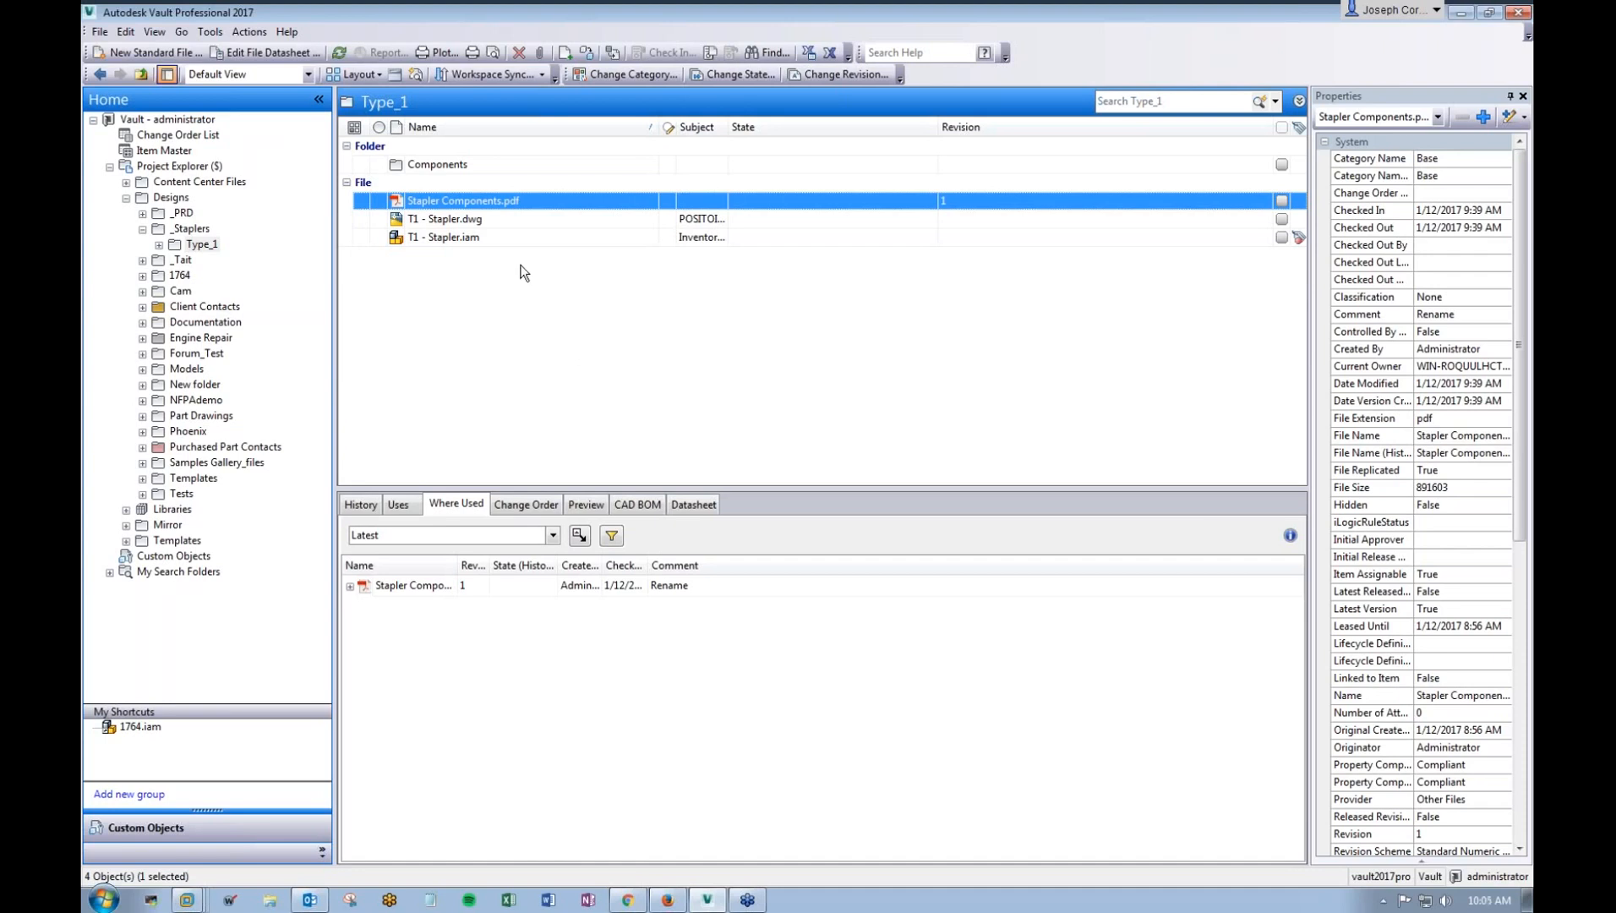
Step: Open Copy Design for T1 - Stapler.dwg in the Type_1 folder and close its window
{"action": "right_click", "coordinate": [510, 220]}
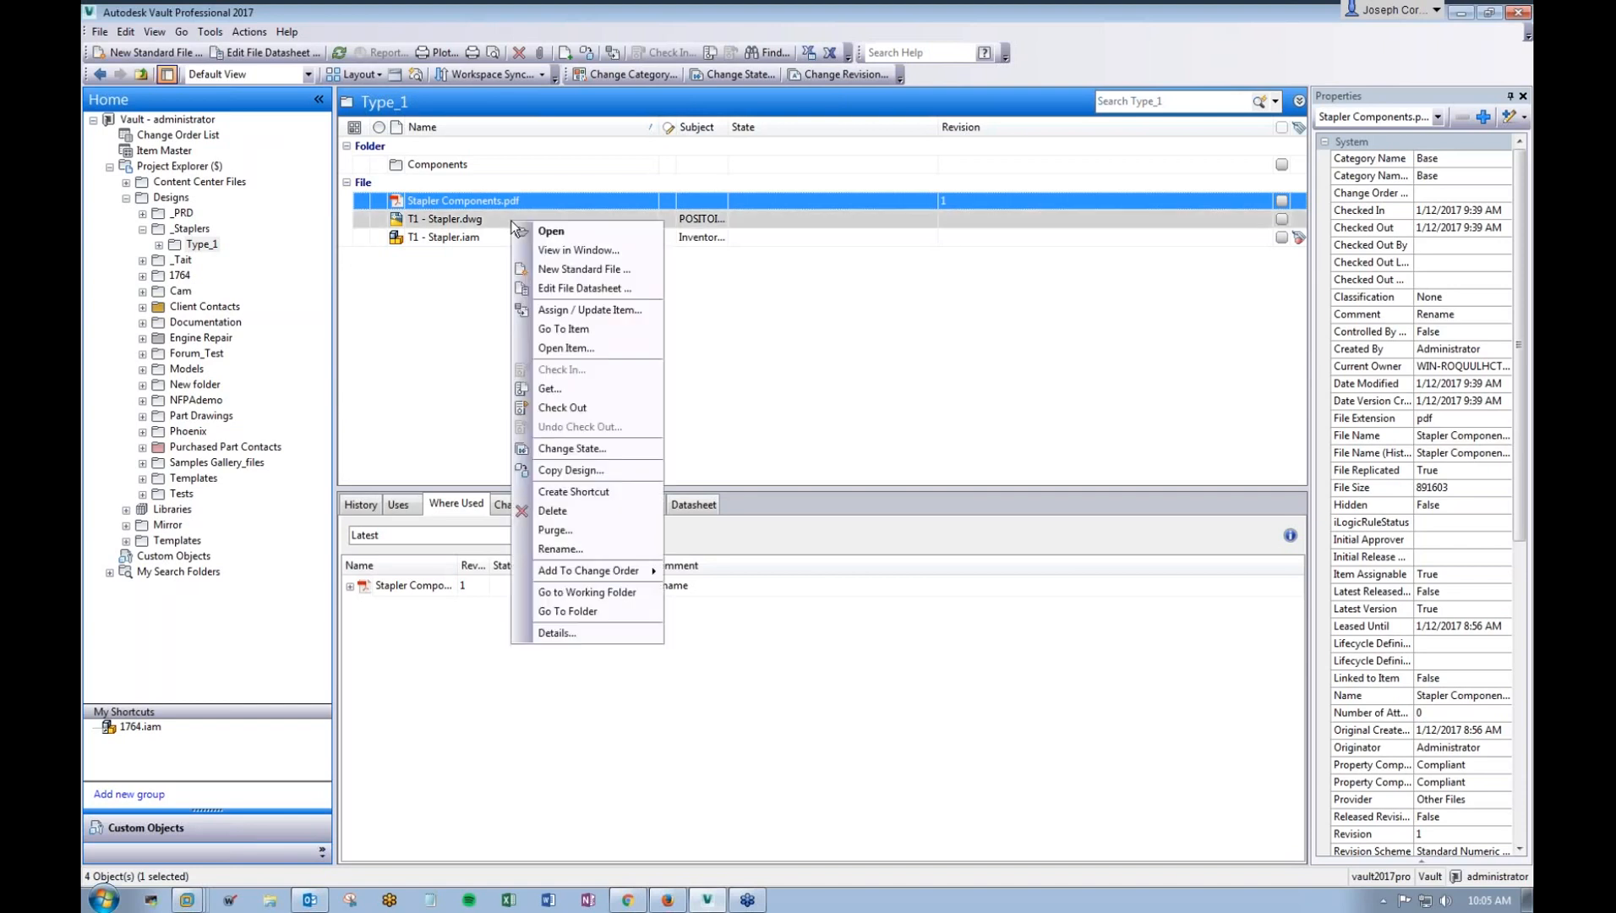
{"action": "left_click", "coordinate": [499, 220]}
{"action": "right_click", "coordinate": [495, 220]}
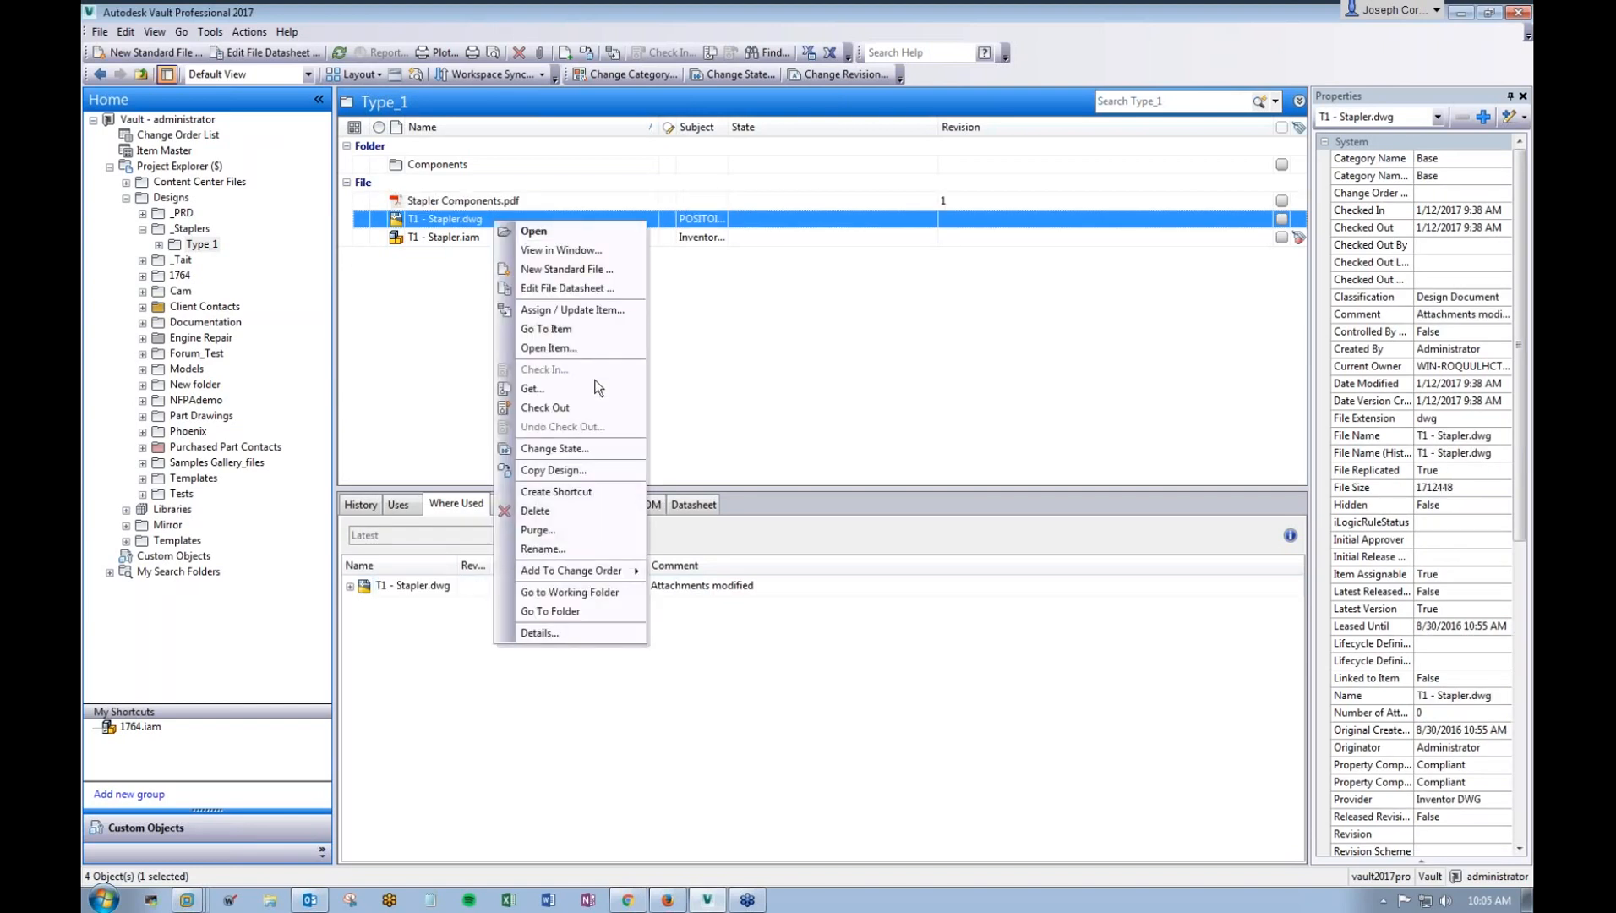
{"action": "left_click", "coordinate": [551, 470]}
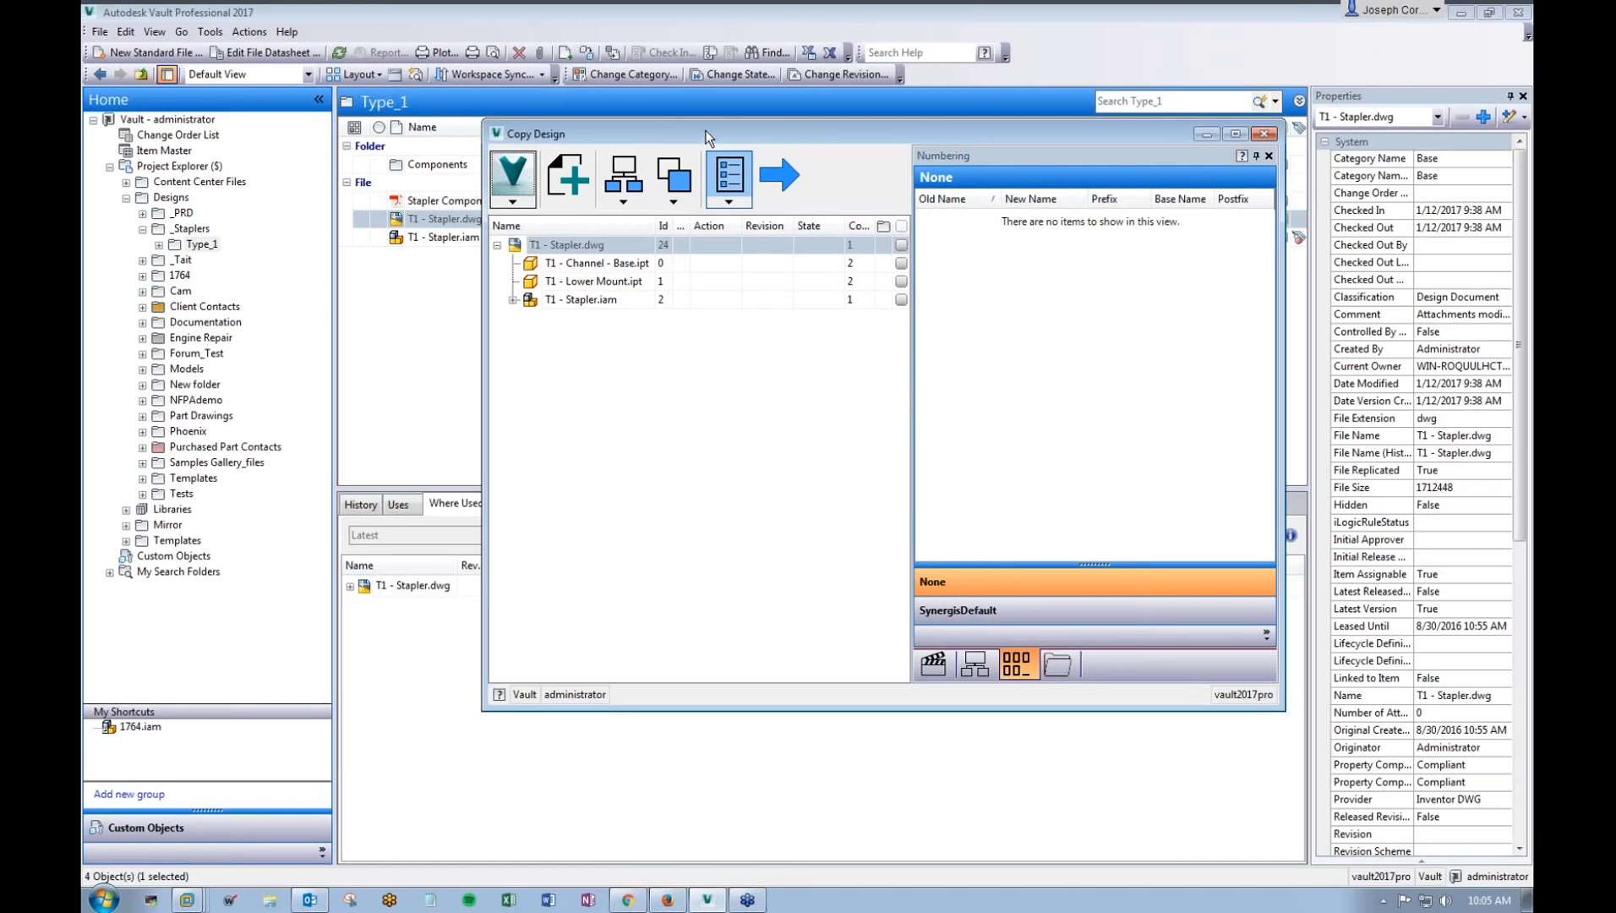
{"action": "left_click", "coordinate": [1262, 135]}
Step: Launch the standalone Autodesk Copy Design 2017 for Vault Professional and cancel its login prompt
{"action": "left_click", "coordinate": [103, 899]}
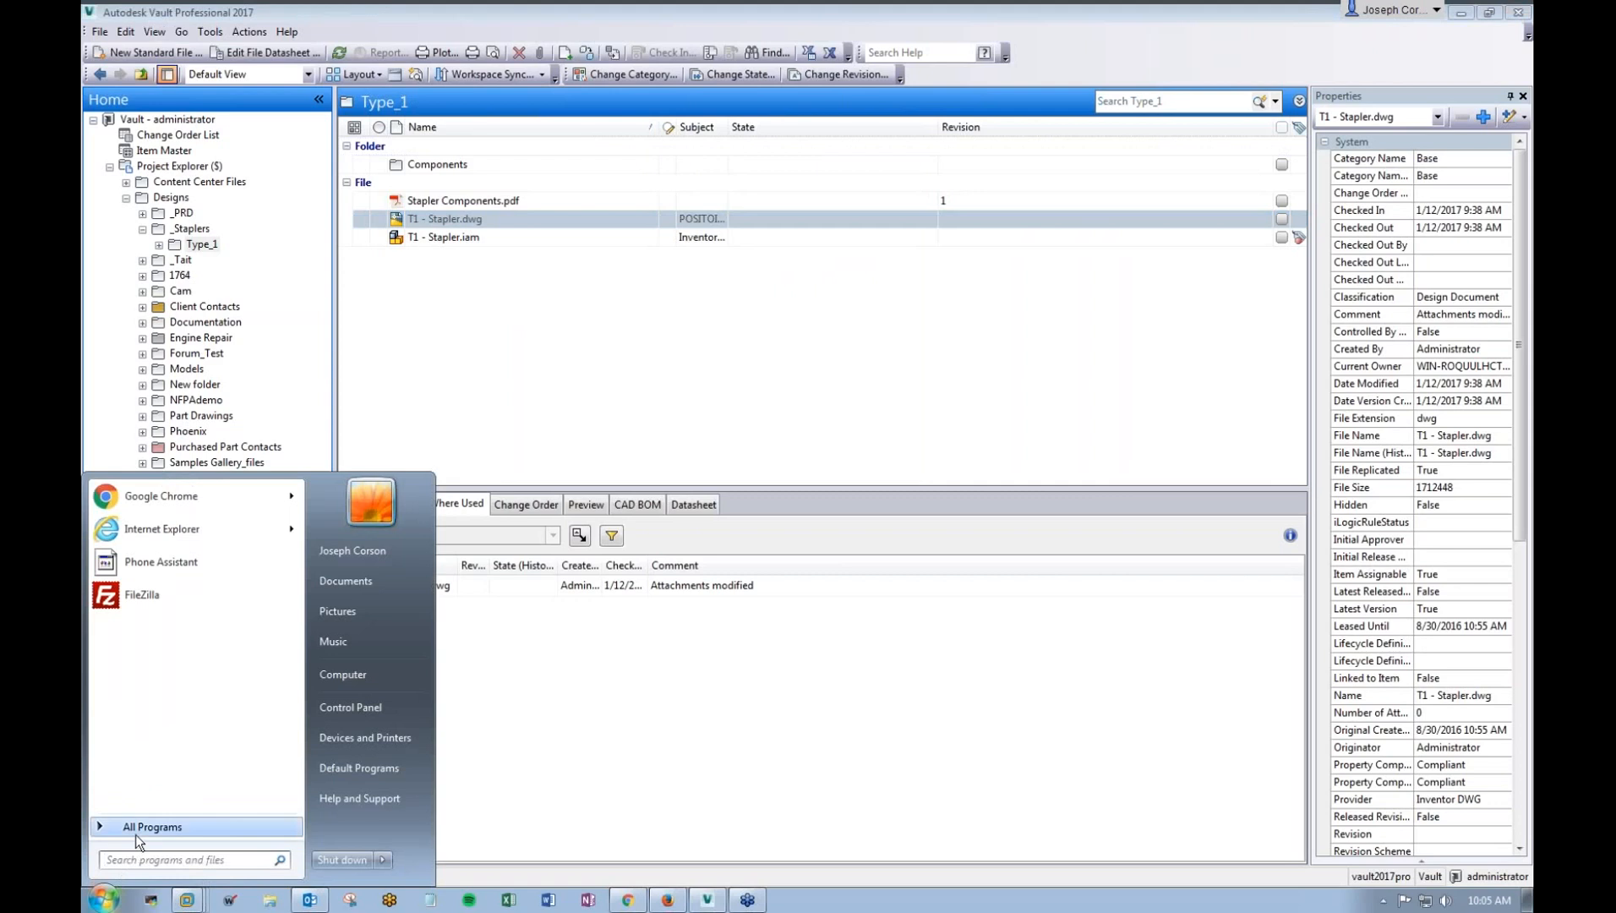
{"action": "left_click", "coordinate": [135, 828]}
{"action": "scroll", "coordinate": [156, 776], "scroll_direction": "down", "scroll_amount": 3}
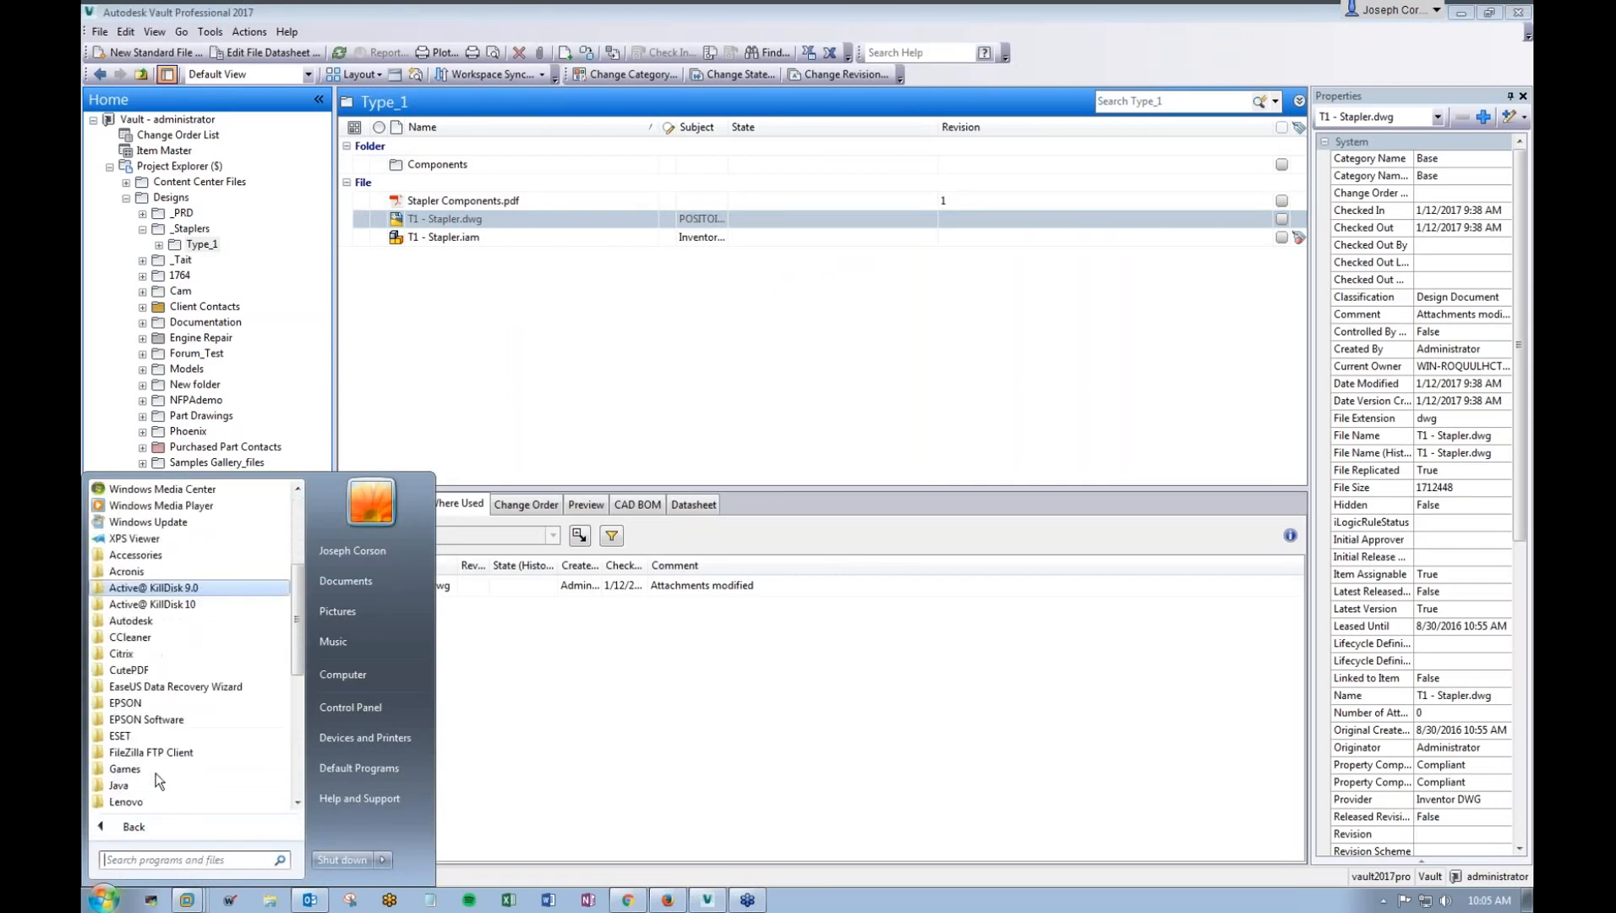
{"action": "left_click", "coordinate": [168, 619]}
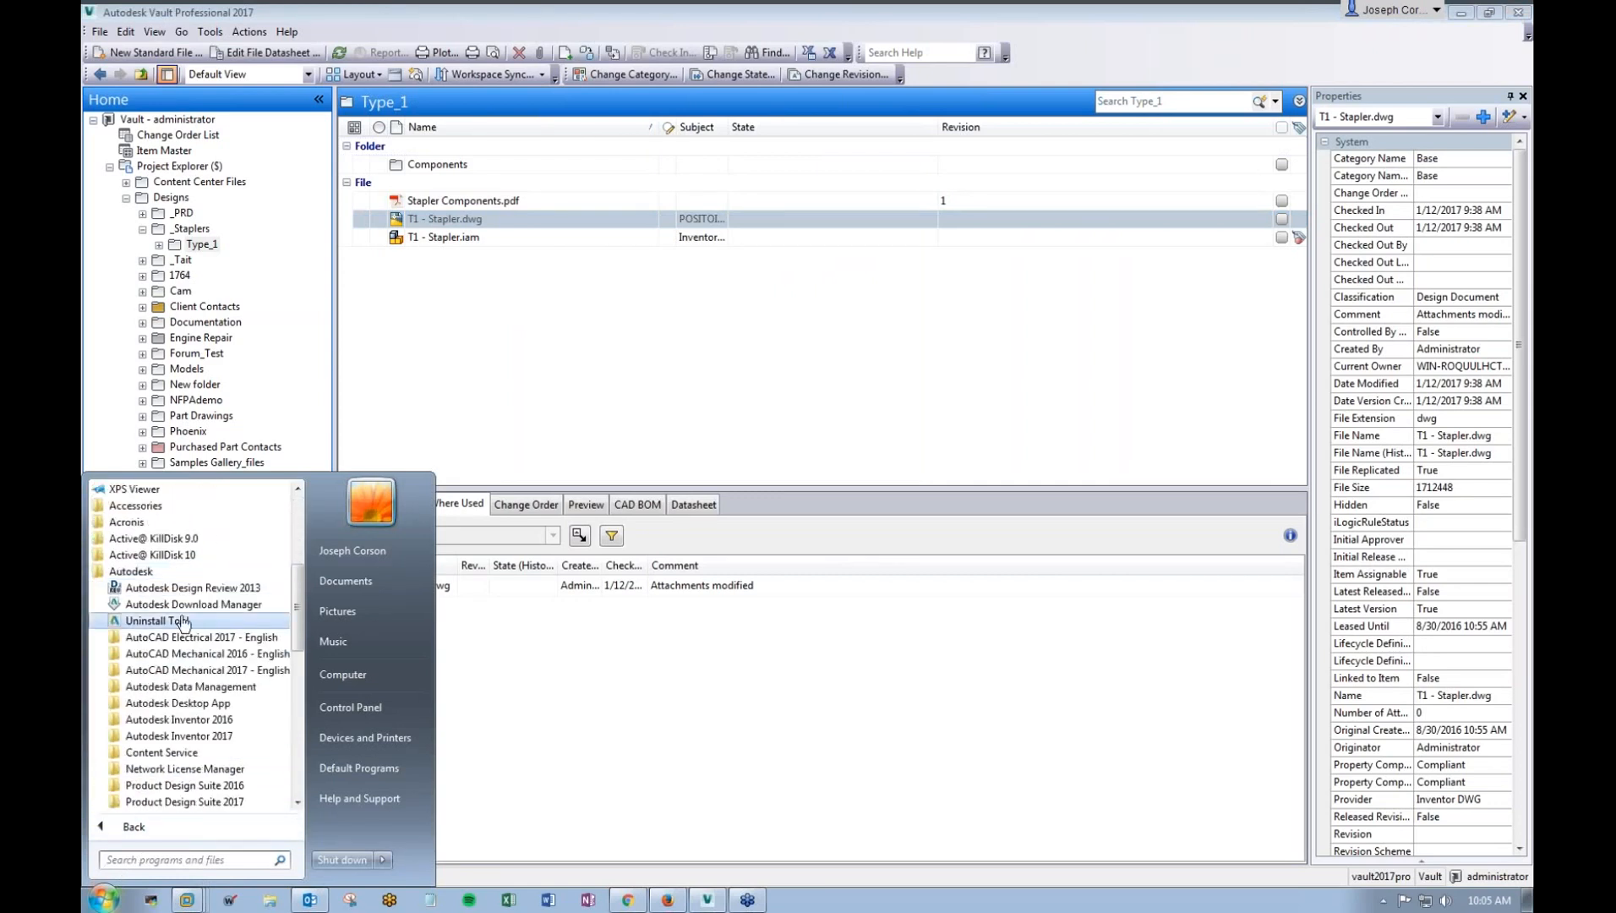
{"action": "left_click", "coordinate": [227, 688]}
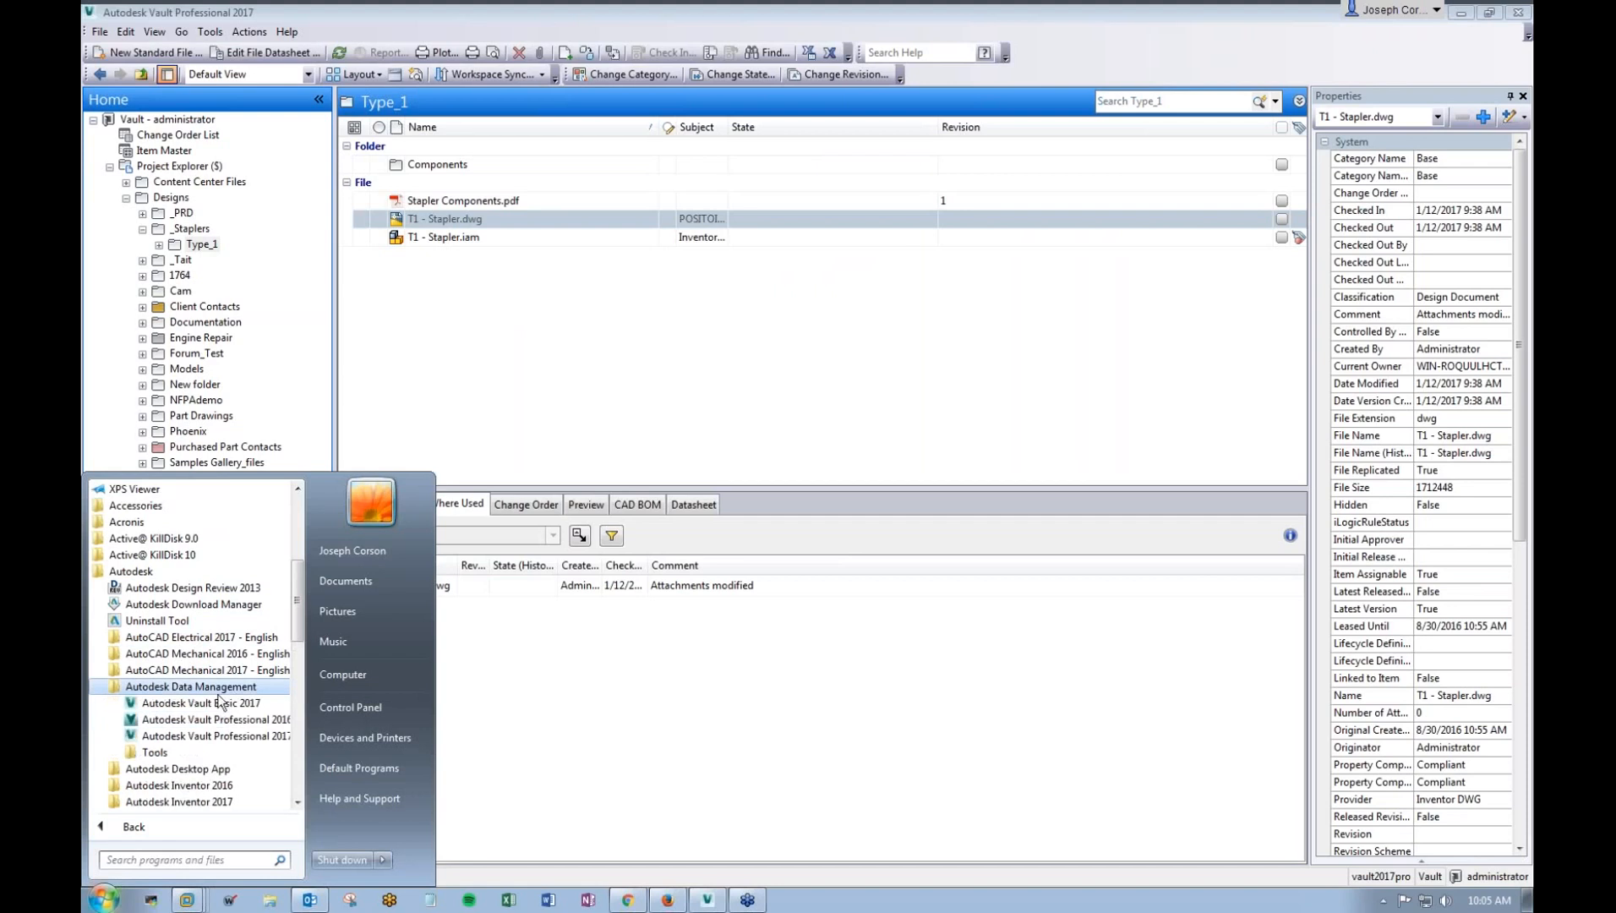
{"action": "left_click", "coordinate": [161, 751]}
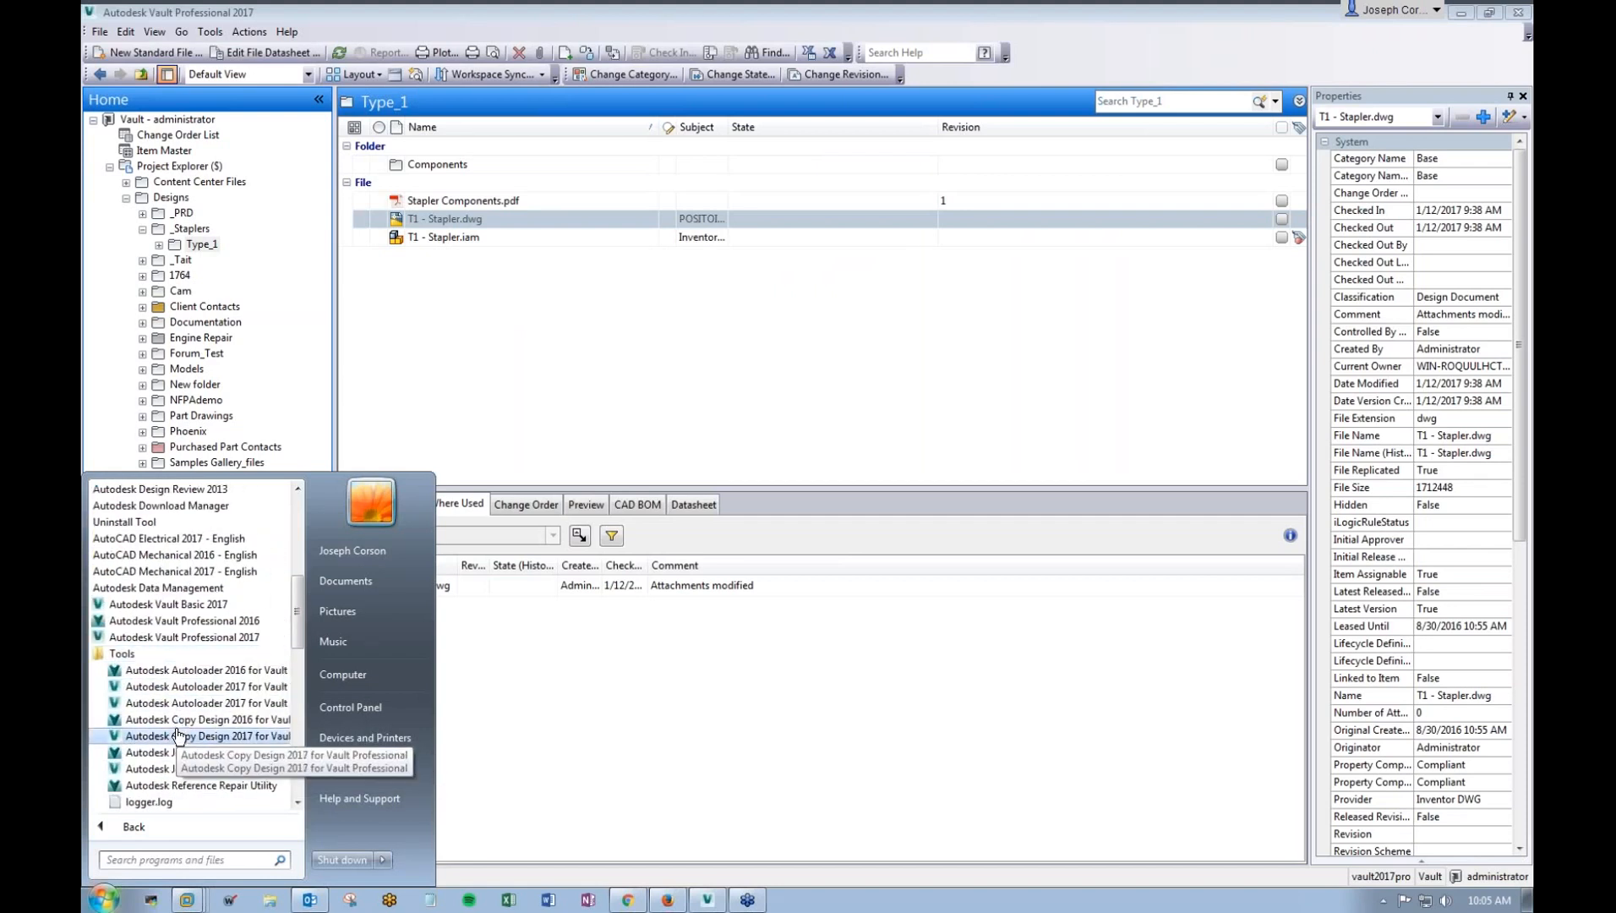
{"action": "left_click", "coordinate": [177, 736]}
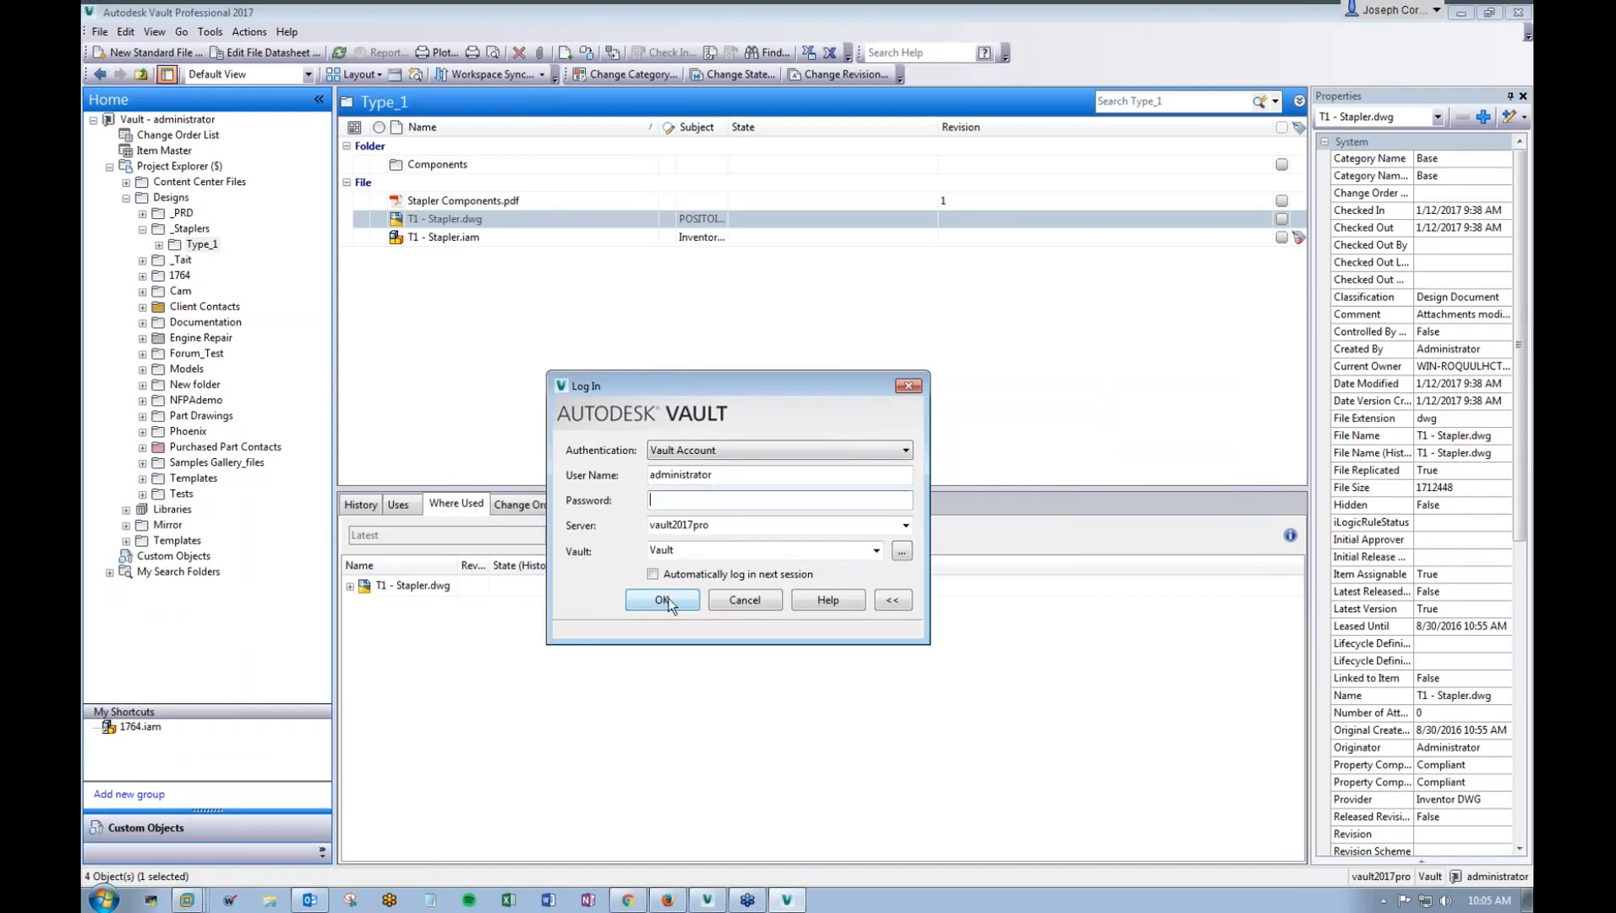
{"action": "left_click", "coordinate": [736, 598]}
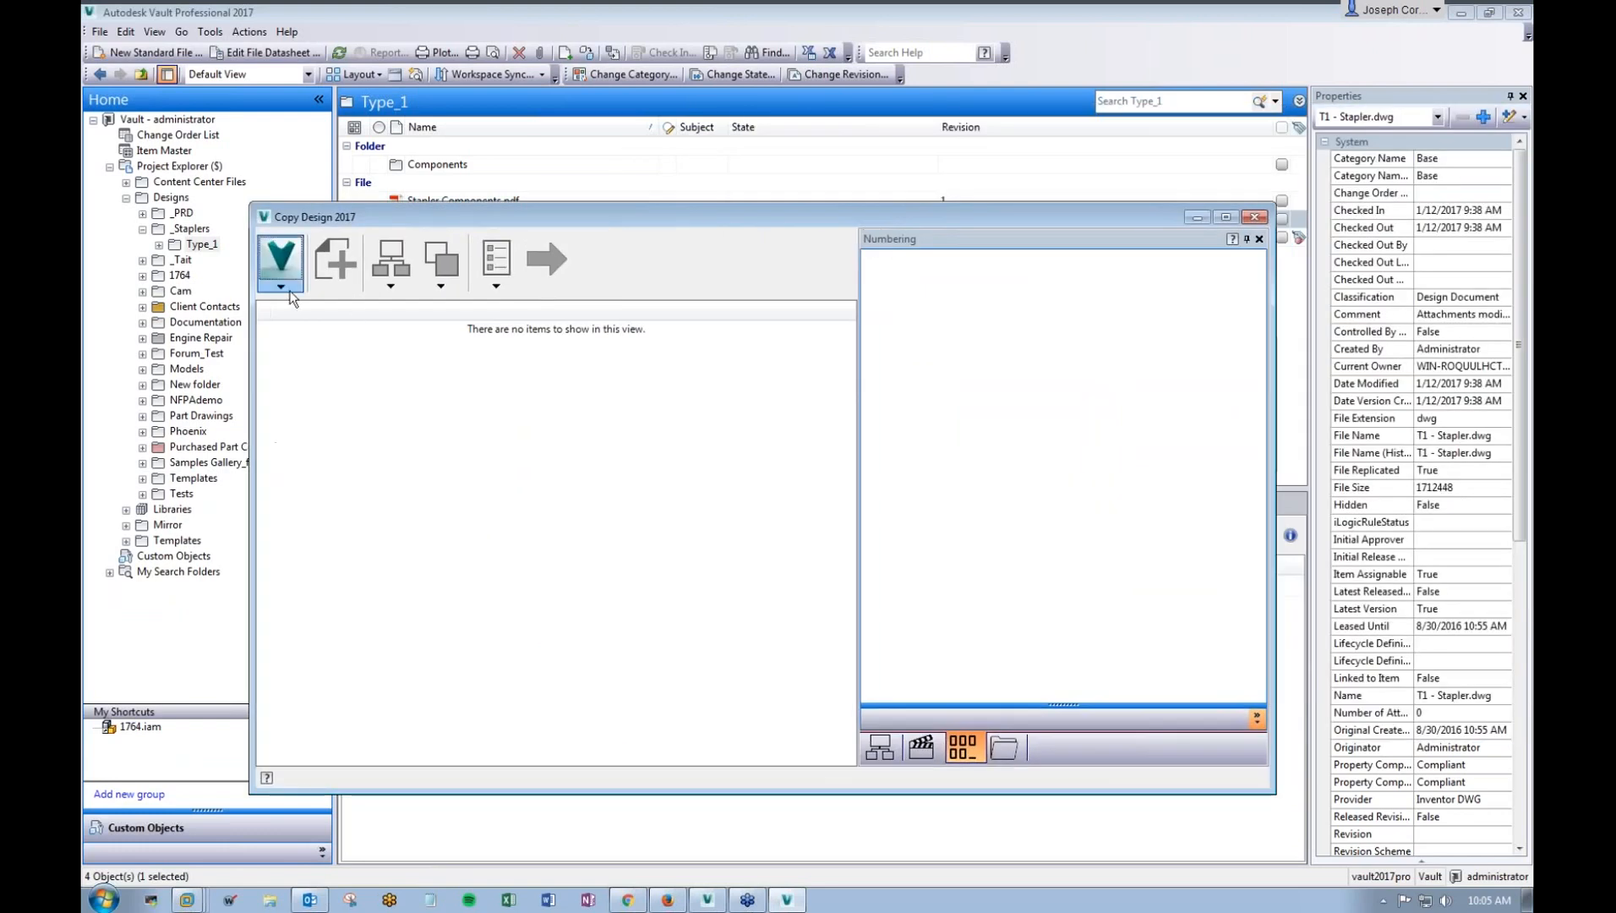
Step: Bring up the vault login from within Copy Design 2017, cancel it and close the standalone program
{"action": "left_click", "coordinate": [280, 264]}
{"action": "left_click", "coordinate": [311, 302]}
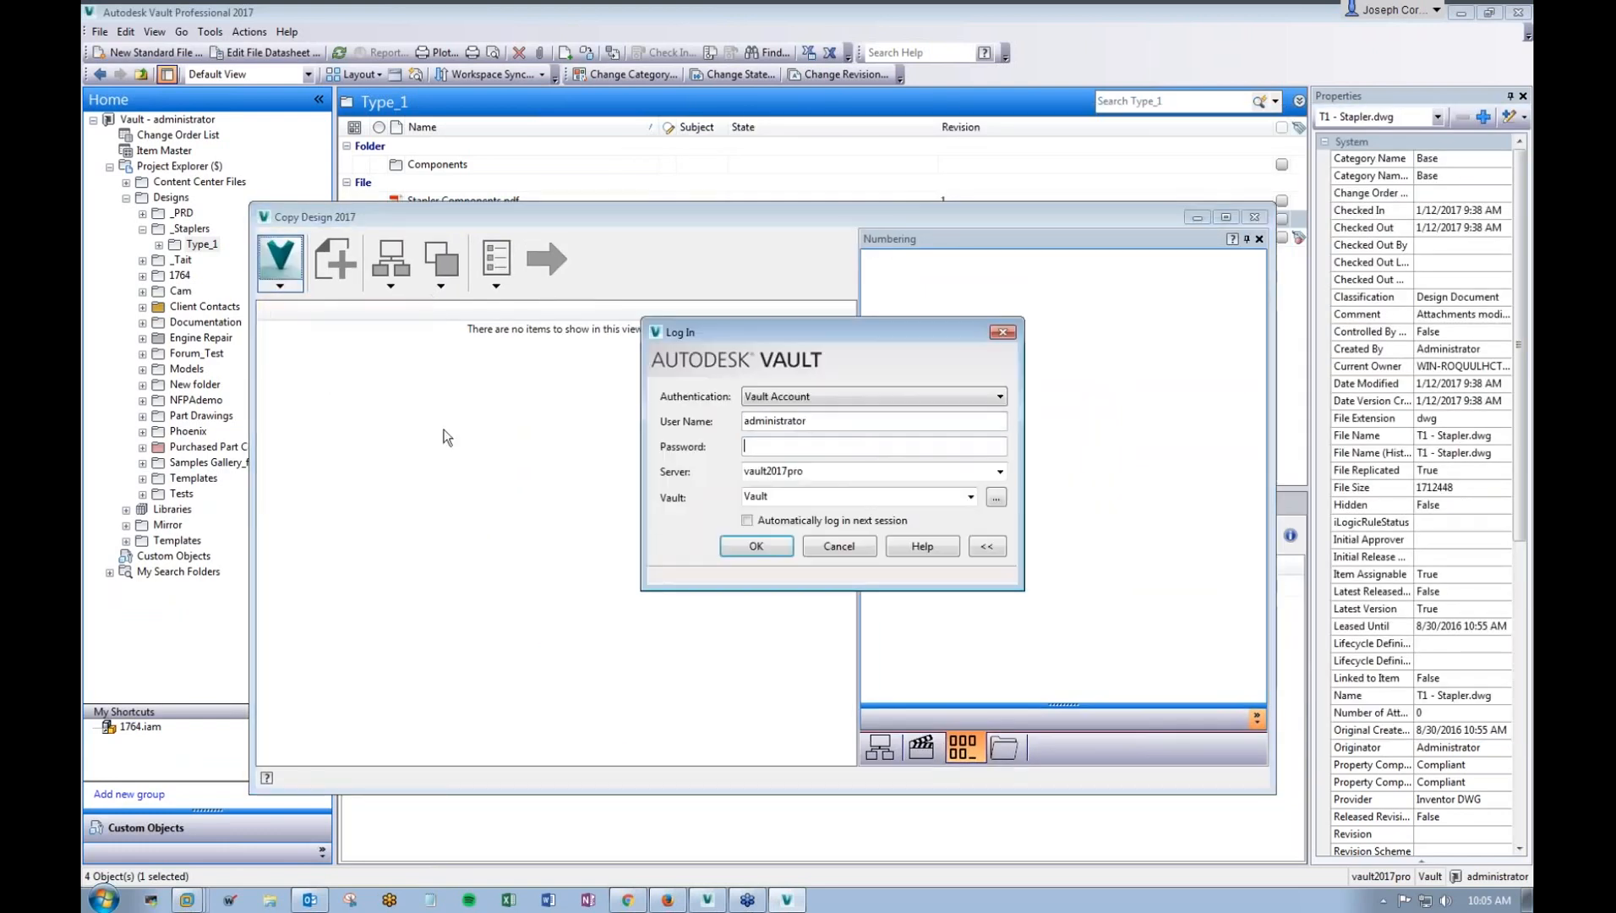
{"action": "left_click", "coordinate": [813, 548]}
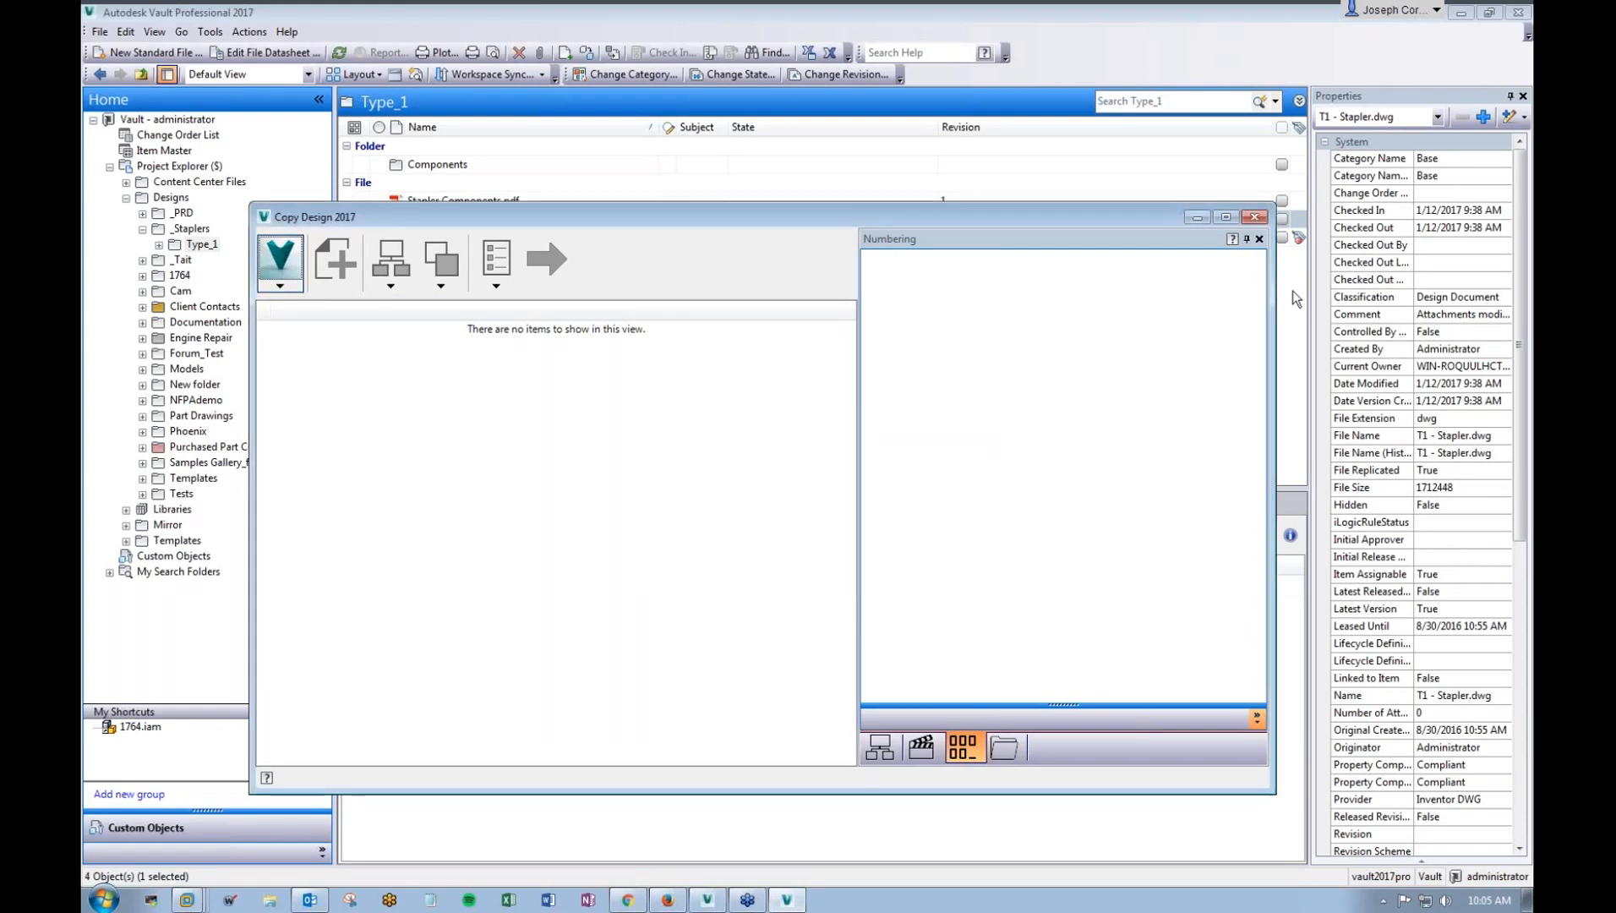
{"action": "left_click", "coordinate": [1255, 218]}
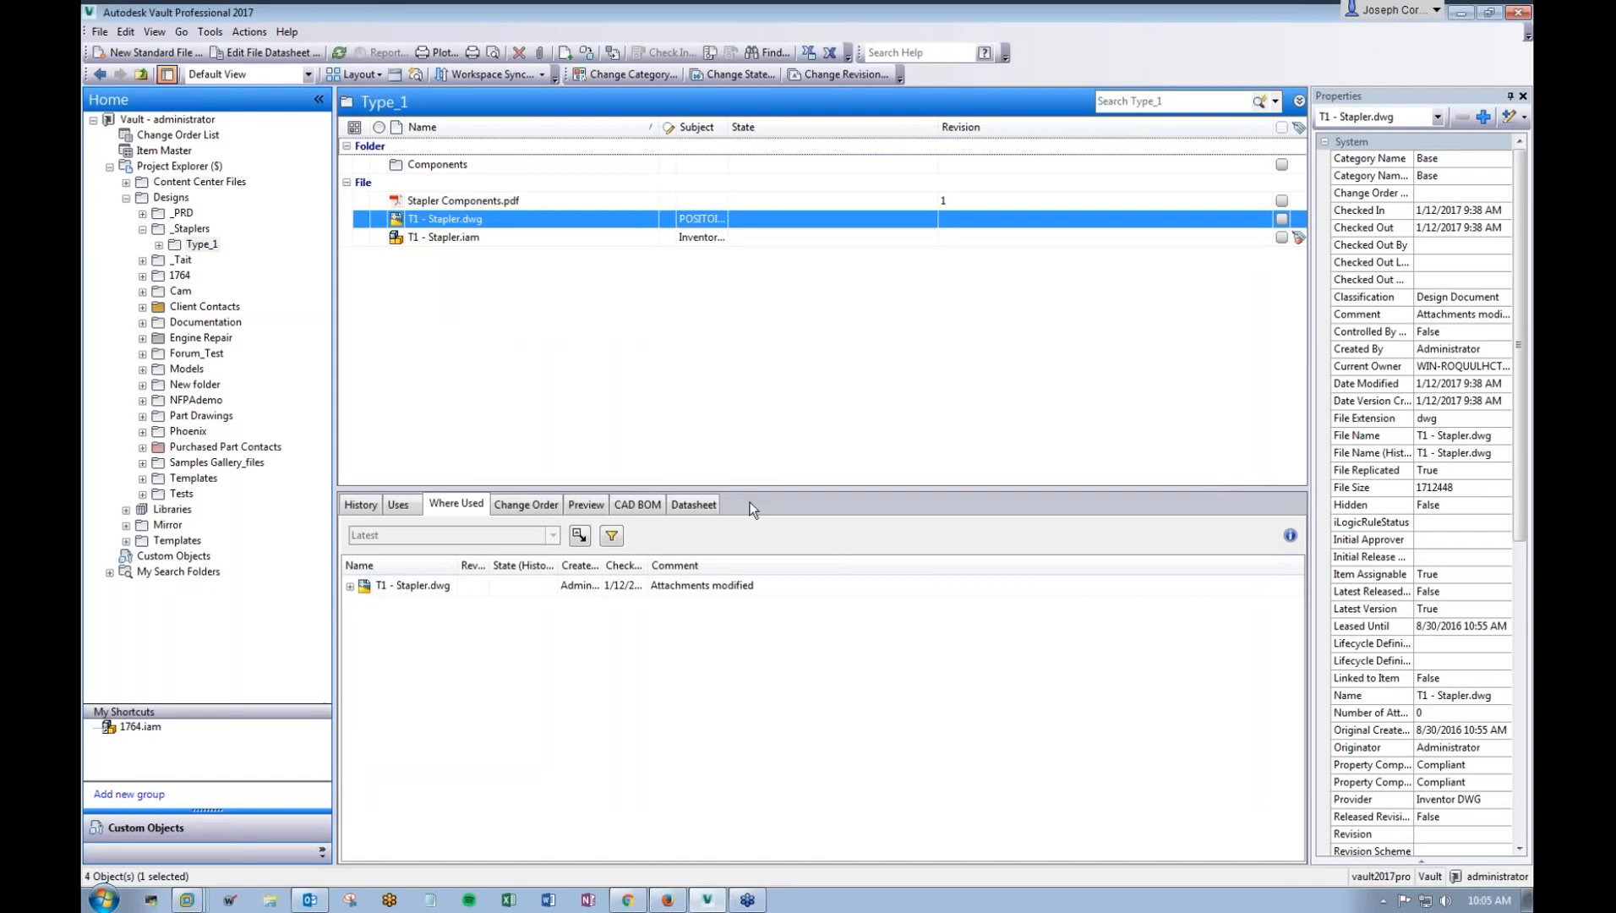
Step: Open Copy Design directly from T1 - Stapler.dwg in the vault and reposition and enlarge its window
{"action": "right_click", "coordinate": [505, 219]}
{"action": "left_click", "coordinate": [584, 467]}
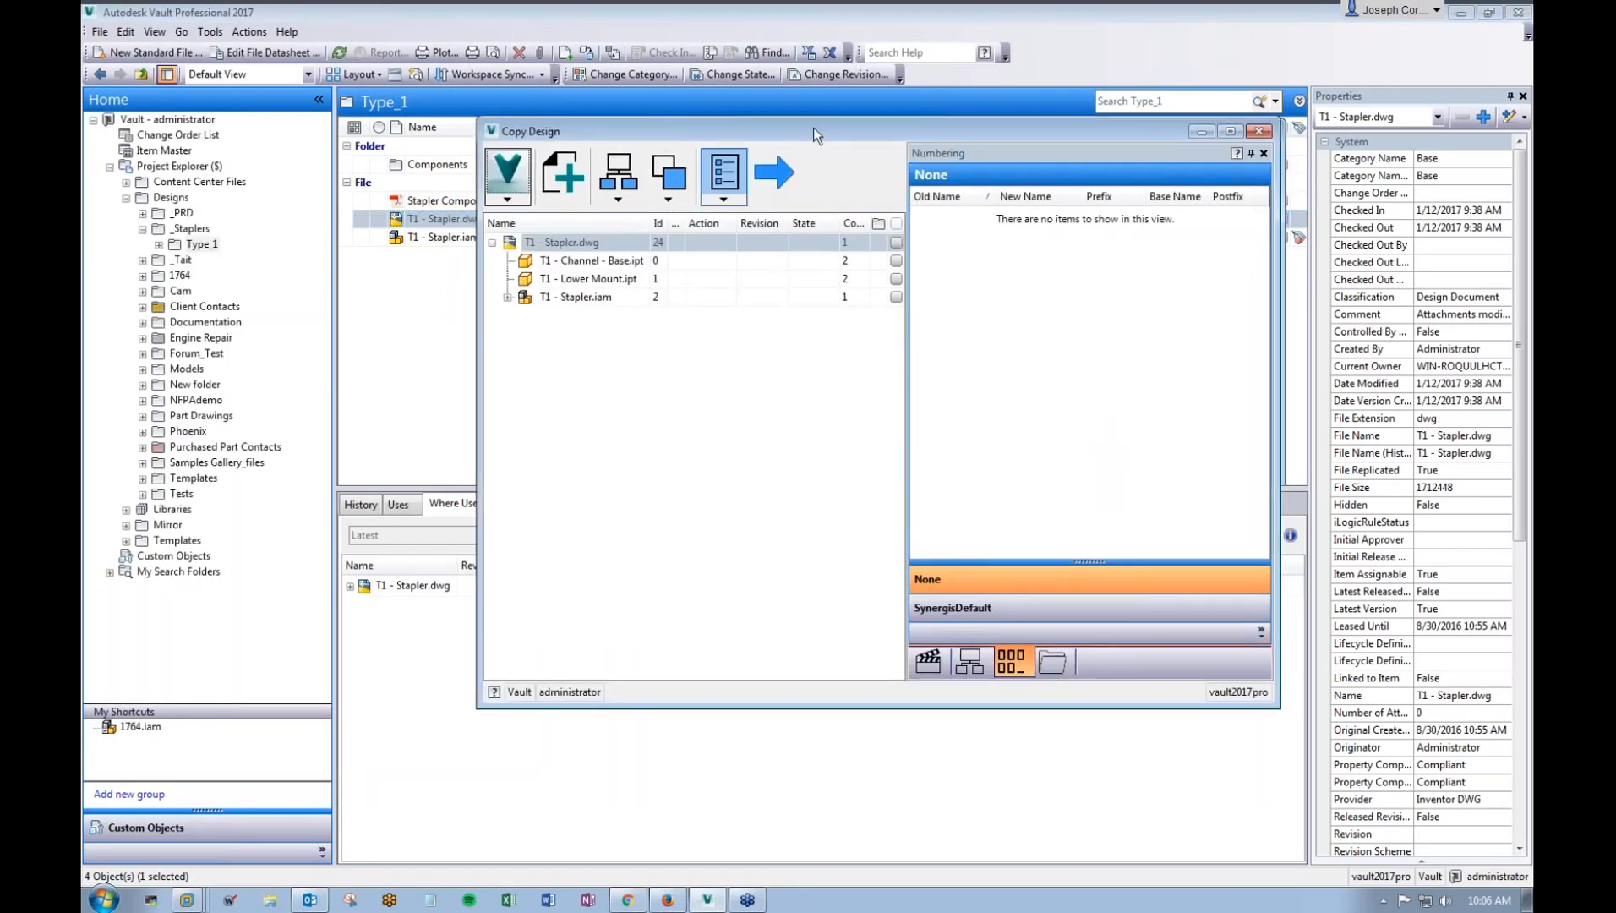
{"action": "left_click_drag", "start_coordinate": [813, 129], "coordinate": [681, 93]}
{"action": "left_click_drag", "start_coordinate": [1152, 674], "coordinate": [1338, 807]}
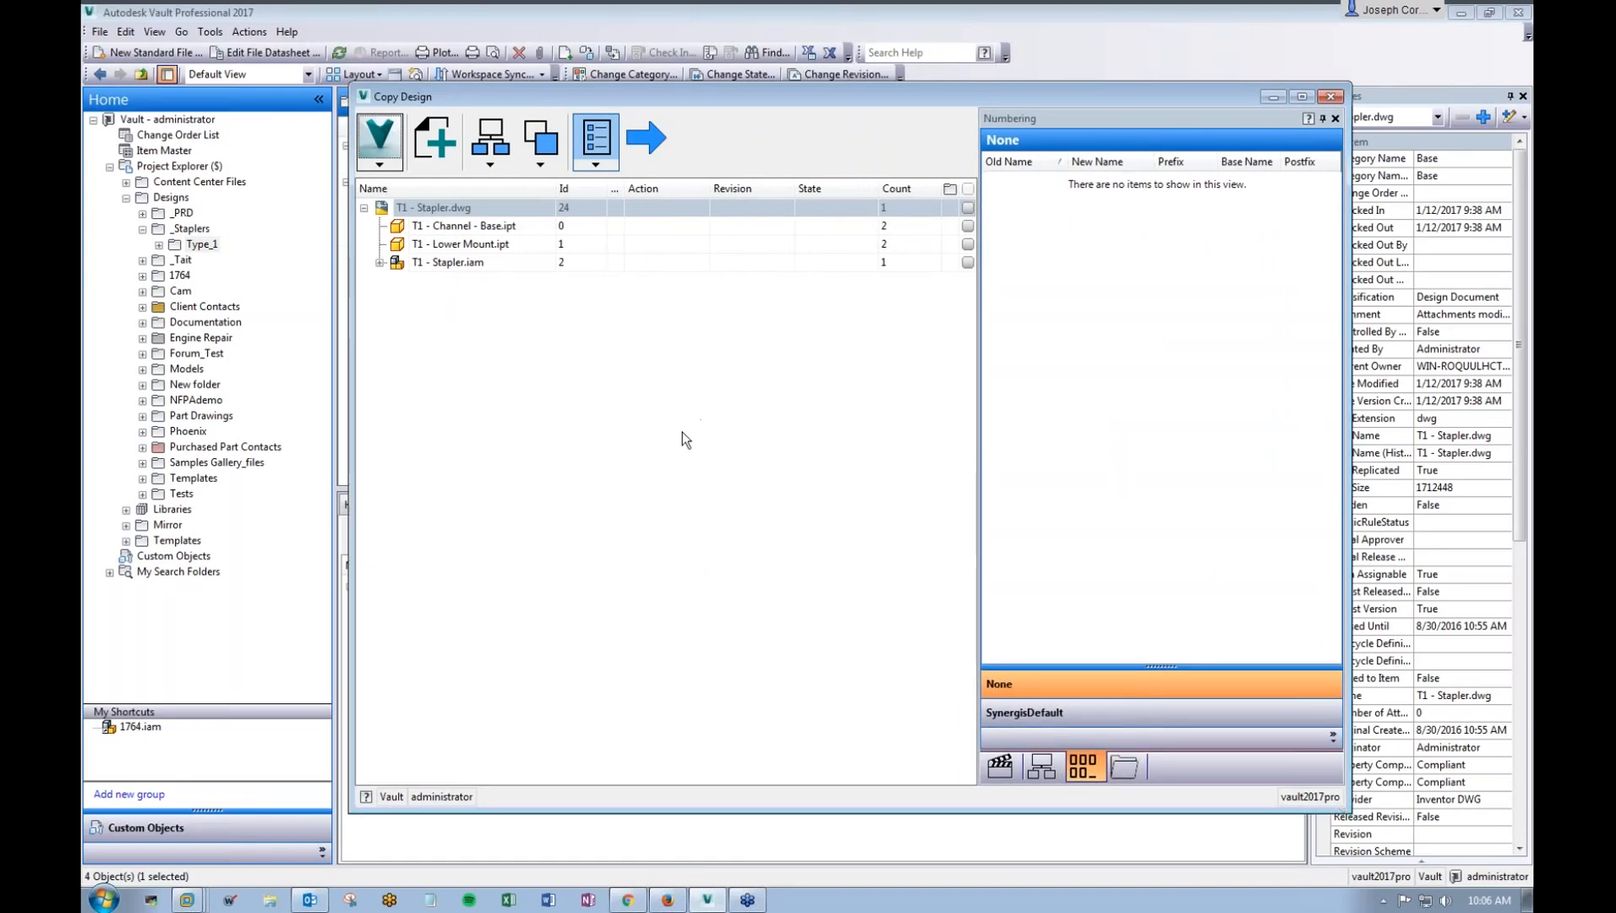
Step: Open the column chooser for the Copy Design file list and add the ACADE_TEST_P... property column before Id
{"action": "right_click", "coordinate": [908, 190]}
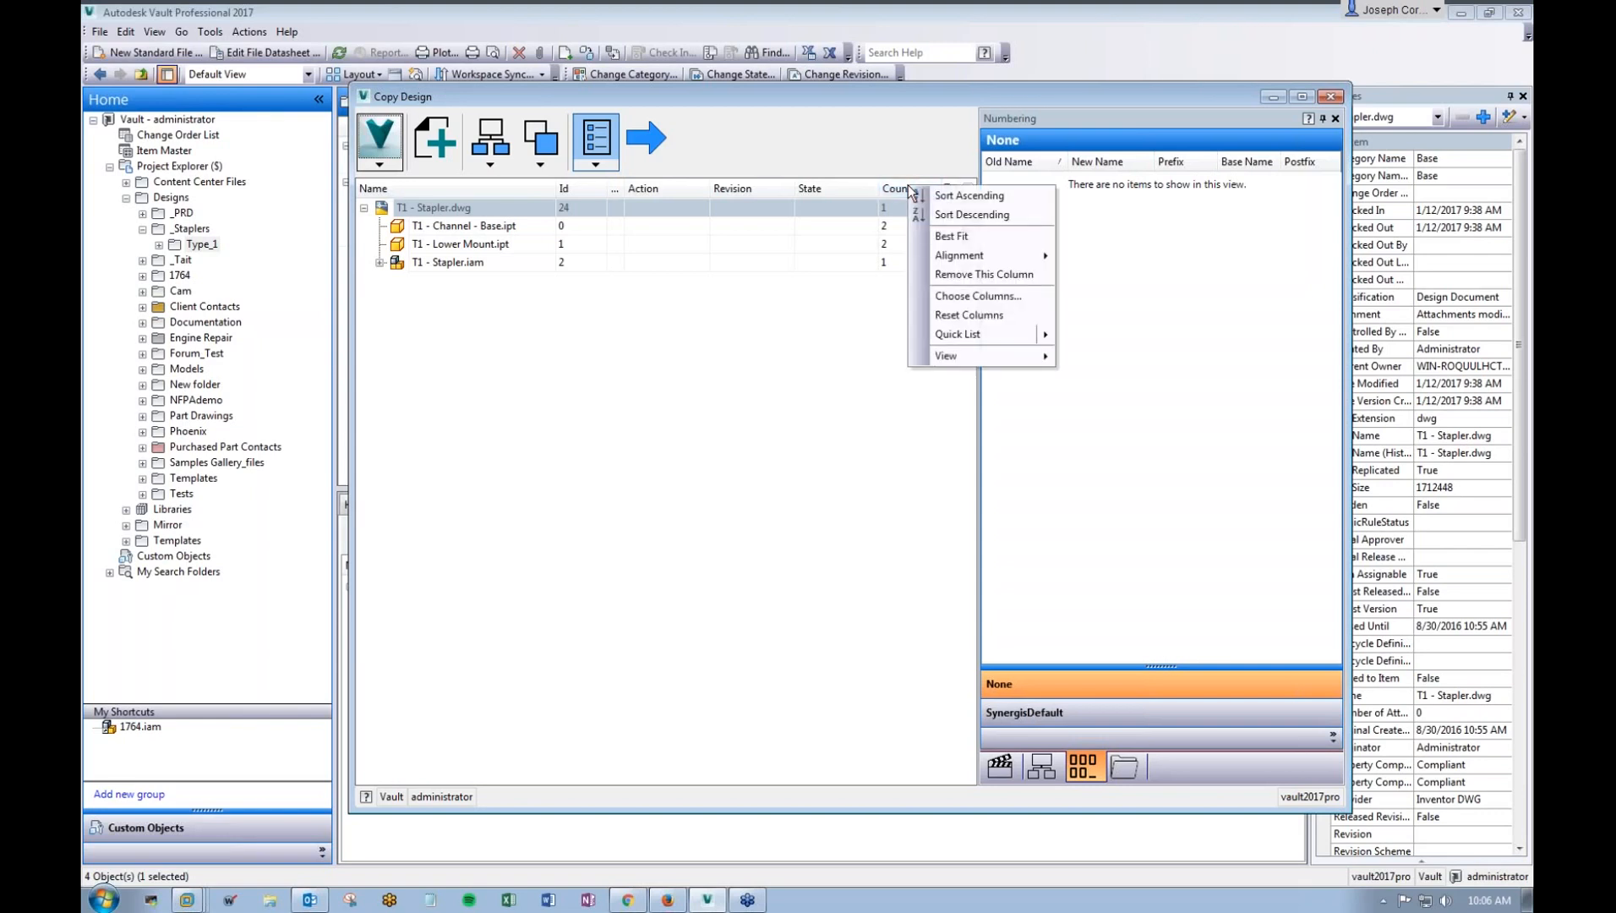
{"action": "left_click", "coordinate": [959, 296]}
{"action": "left_click_drag", "start_coordinate": [496, 260], "coordinate": [557, 196]}
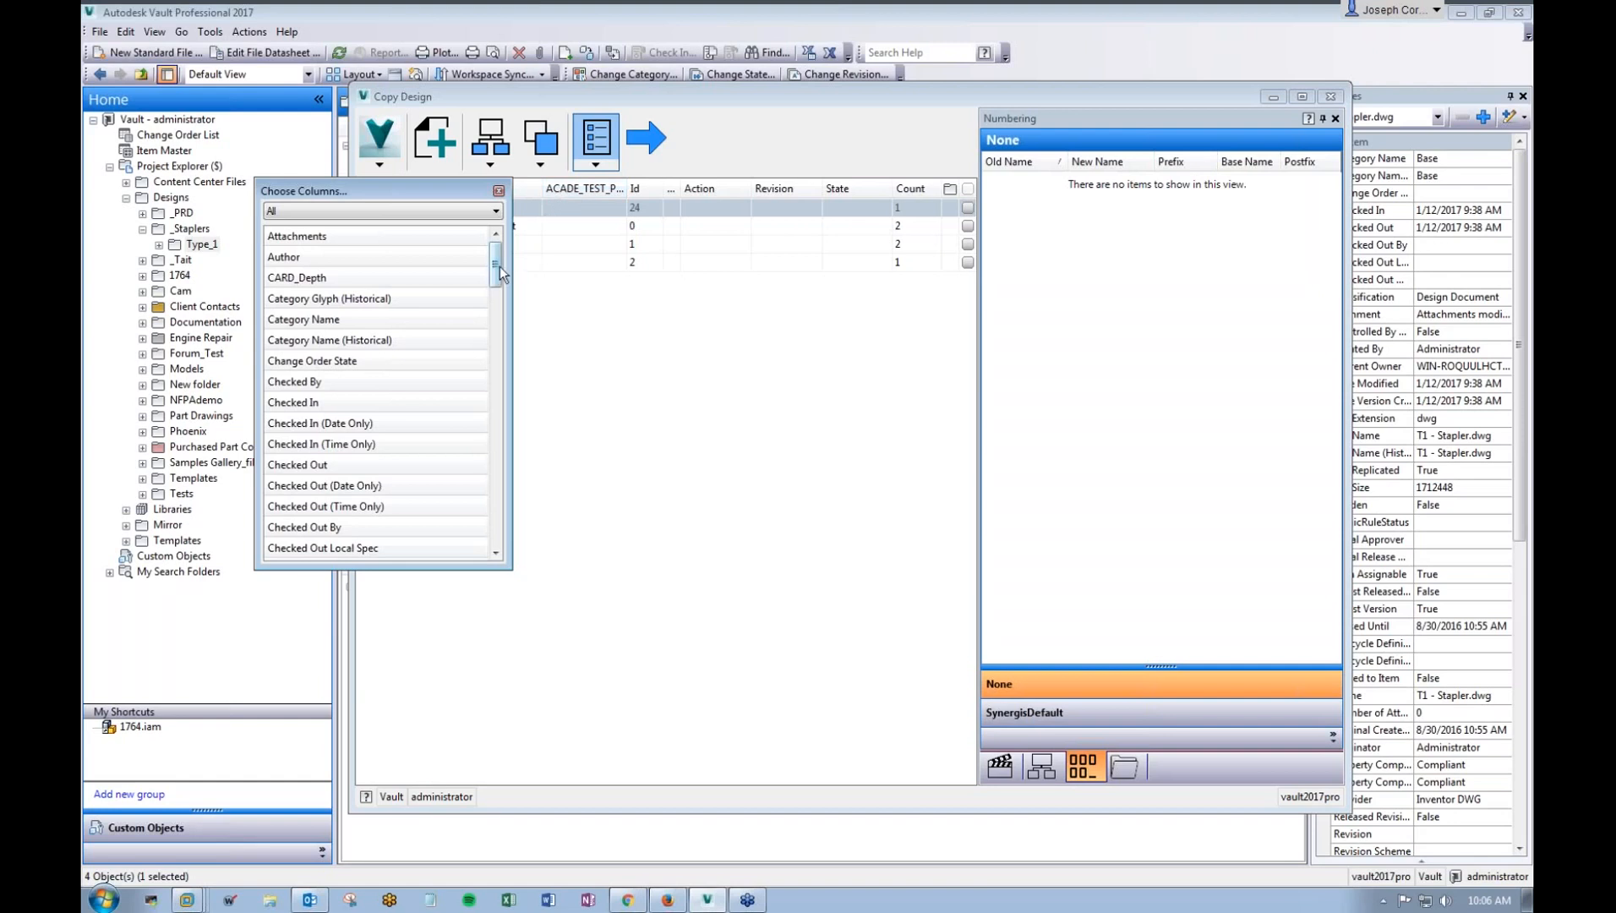
Step: Add the Thumbnail property as a column after Name in the file list and close the column chooser
{"action": "left_click_drag", "start_coordinate": [495, 269], "coordinate": [513, 494]}
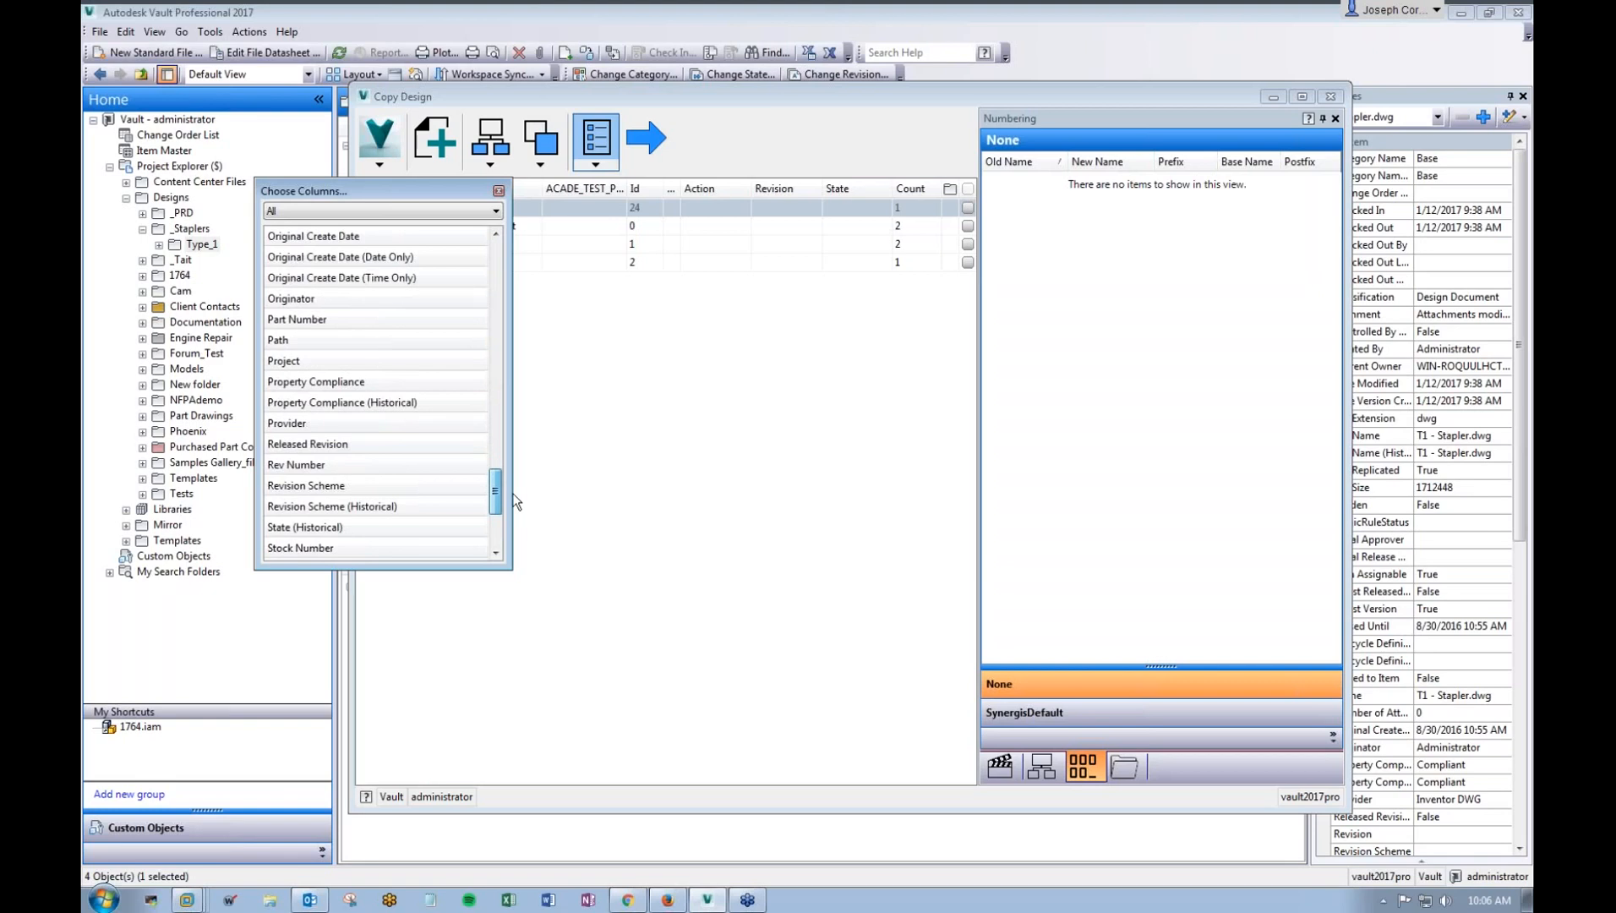
{"action": "left_click_drag", "start_coordinate": [512, 499], "coordinate": [512, 529]}
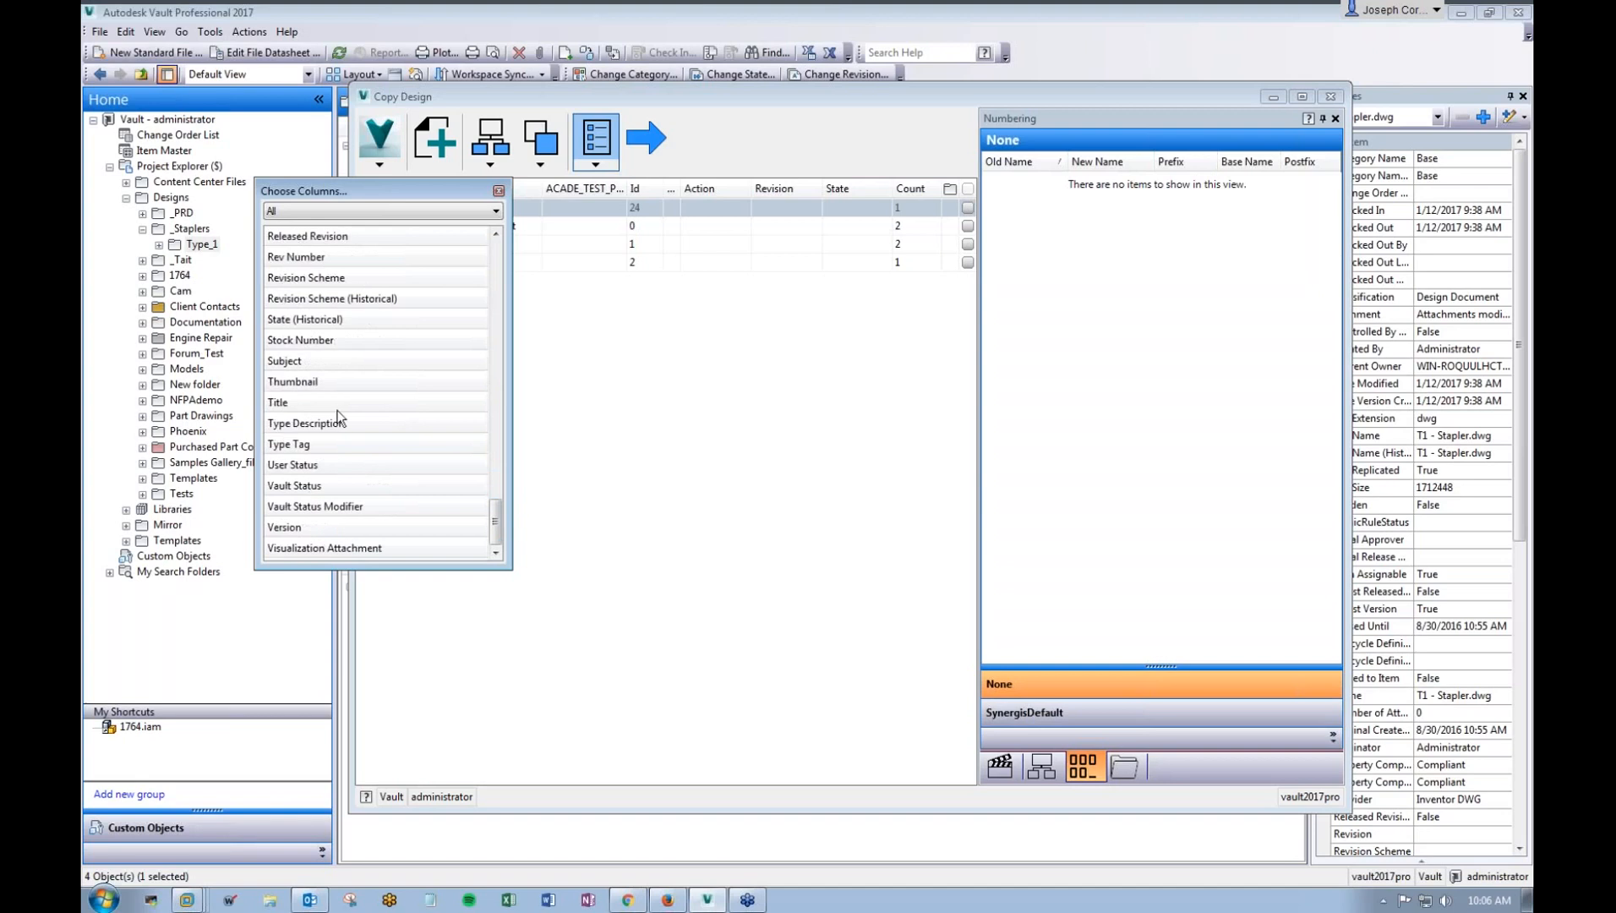
{"action": "left_click_drag", "start_coordinate": [293, 382], "coordinate": [541, 188]}
{"action": "left_click_drag", "start_coordinate": [386, 194], "coordinate": [725, 273]}
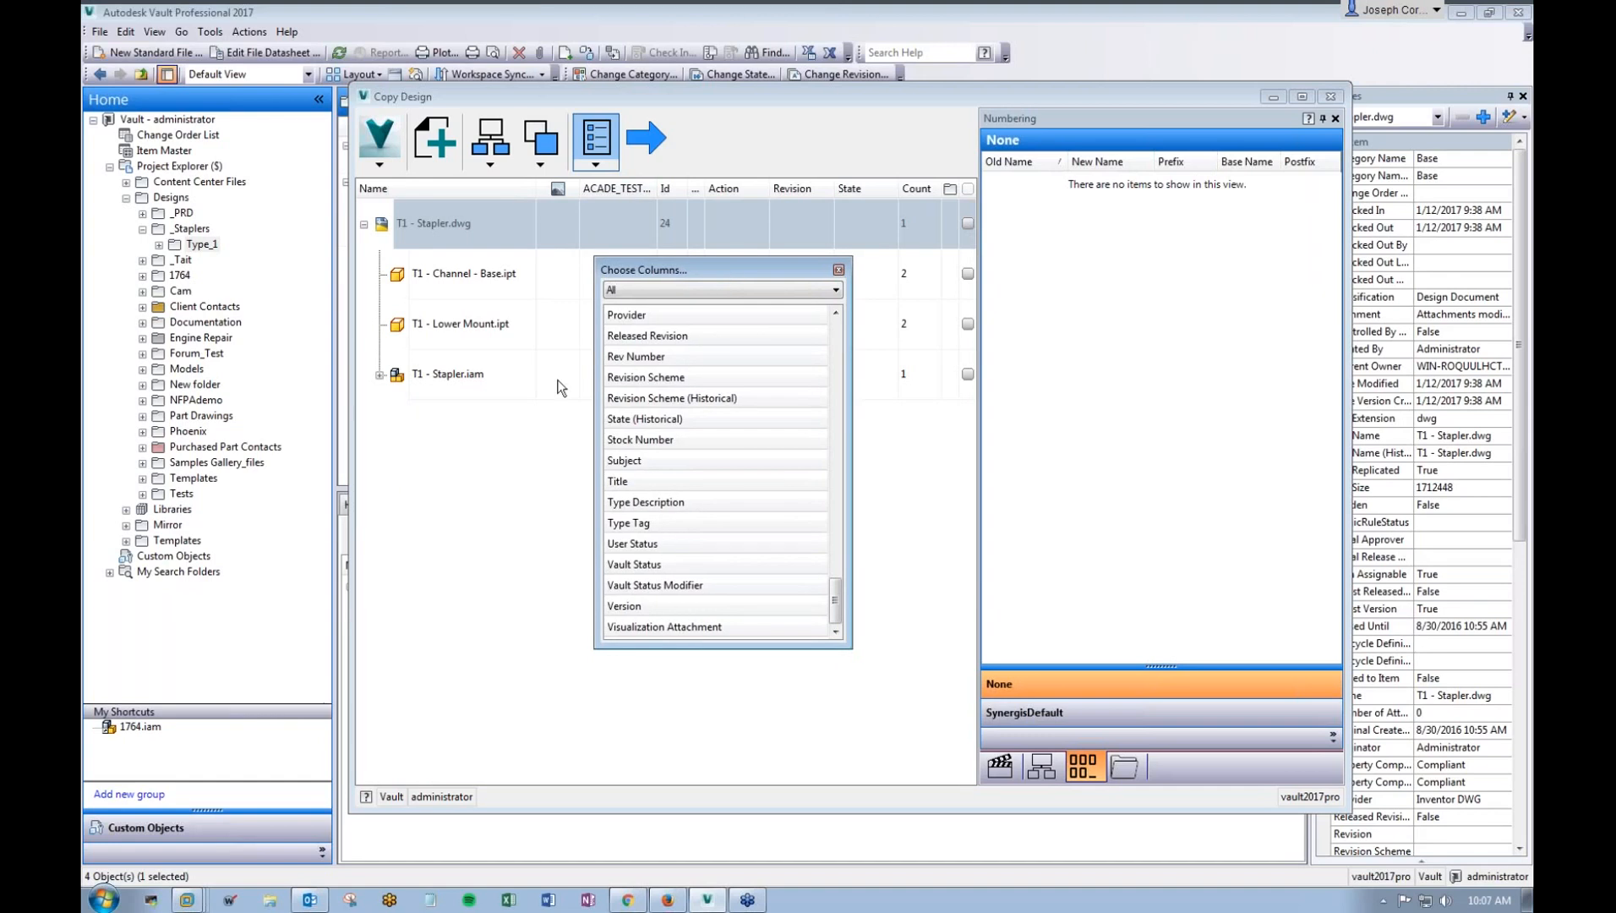
{"action": "left_click", "coordinate": [839, 269]}
Step: Refresh the list and widen the Thumbnail column for larger previews, and remove that column from the list
{"action": "left_click", "coordinate": [379, 164]}
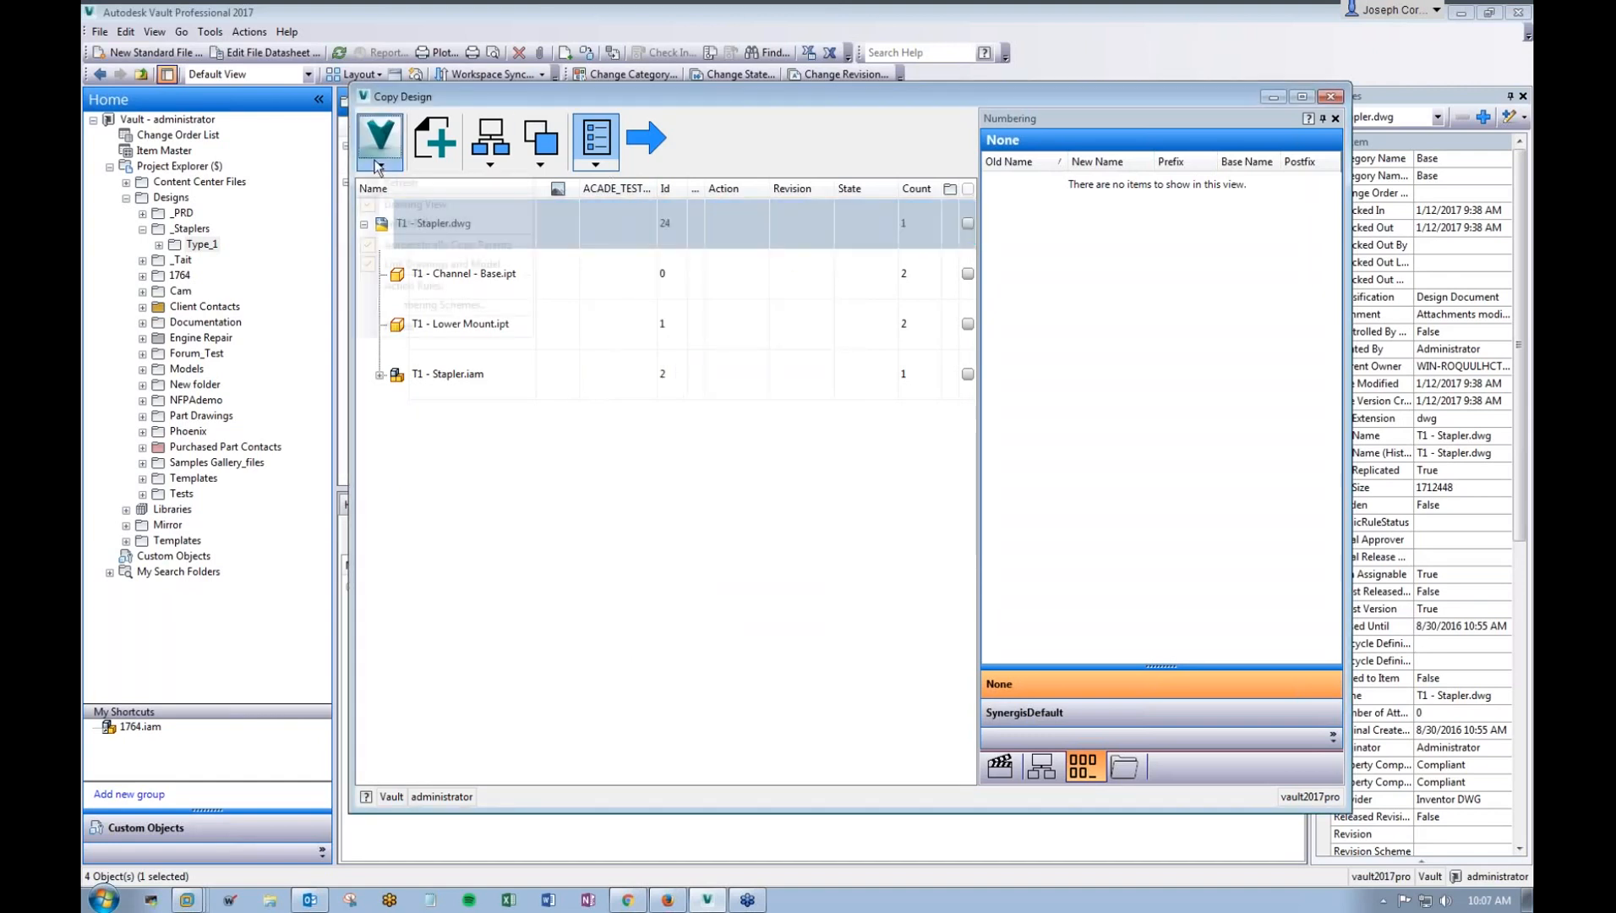
{"action": "left_click", "coordinate": [390, 184]}
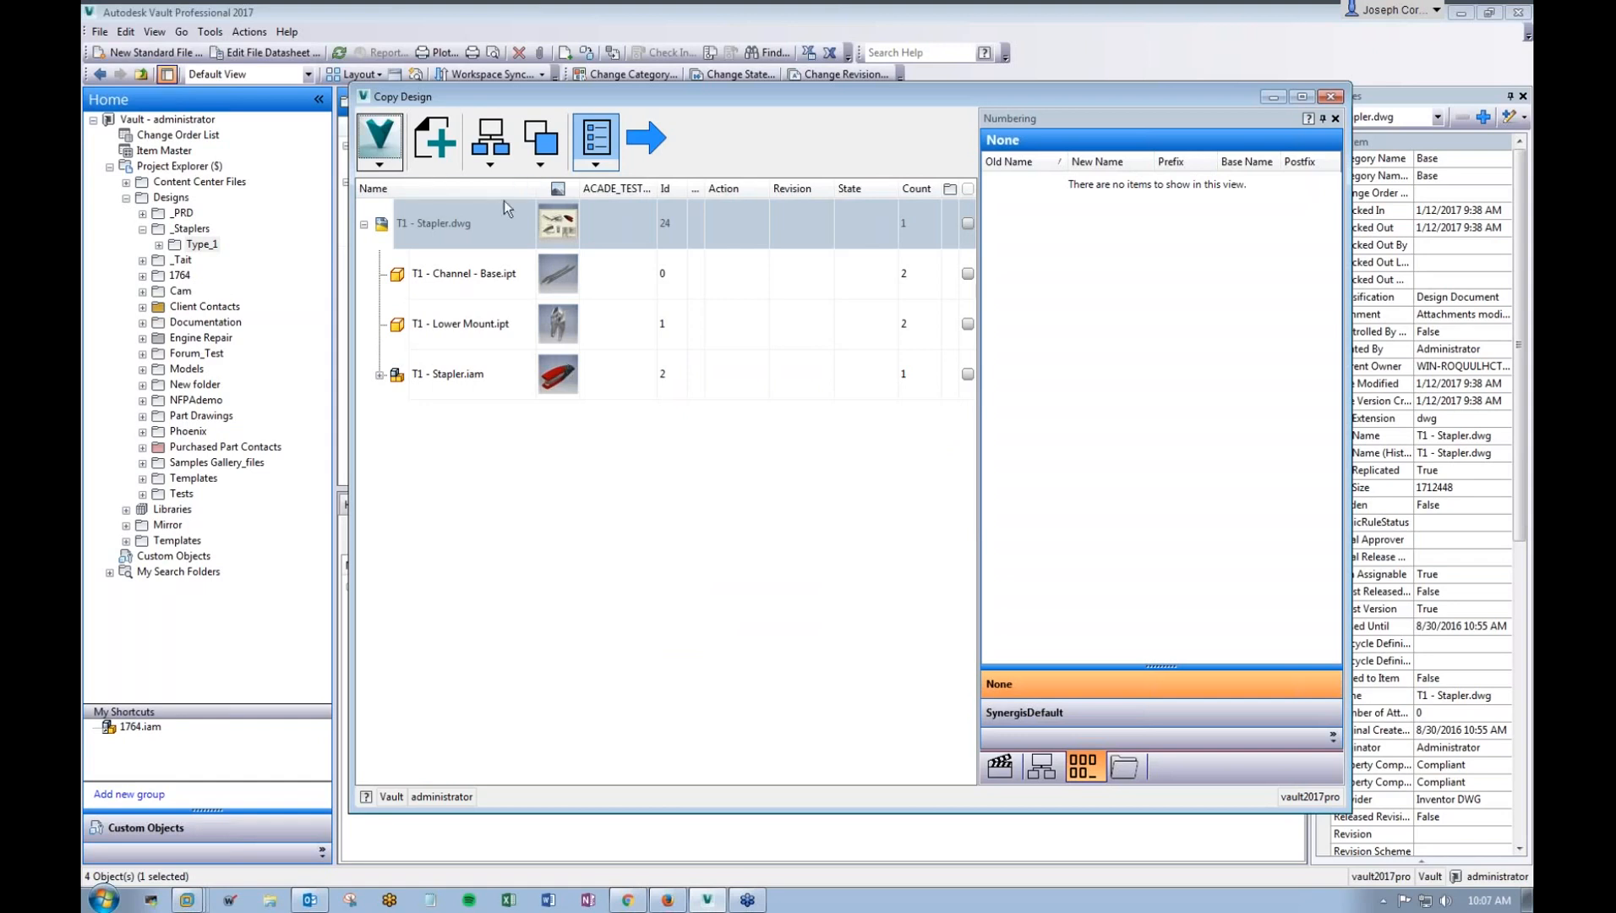
{"action": "left_click_drag", "start_coordinate": [580, 187], "coordinate": [665, 188]}
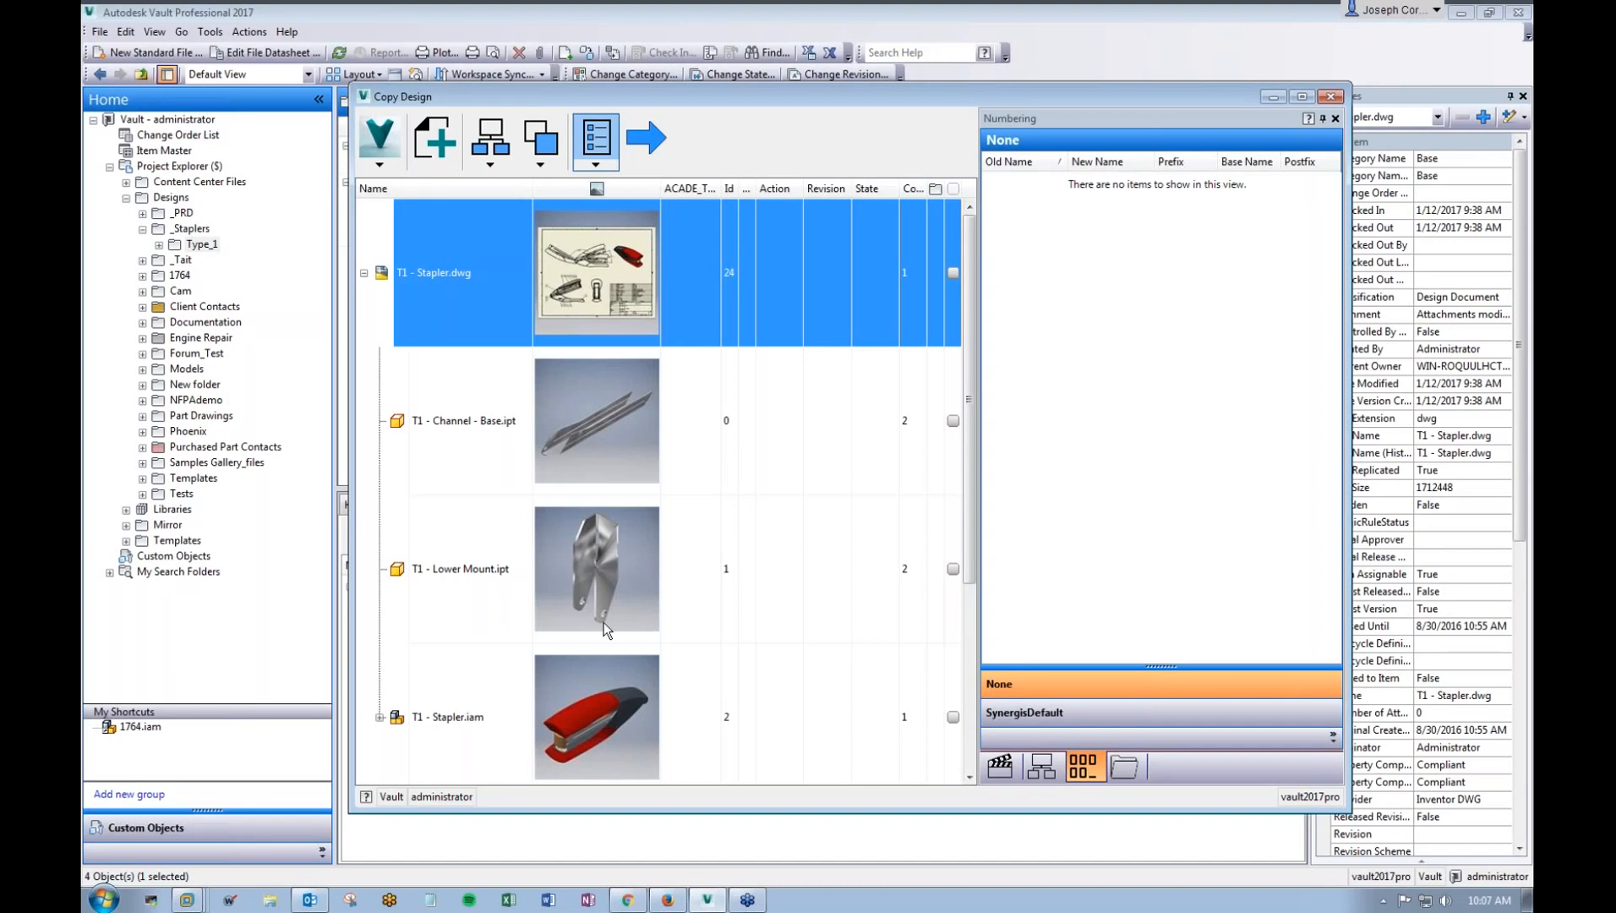
{"action": "right_click", "coordinate": [553, 191]}
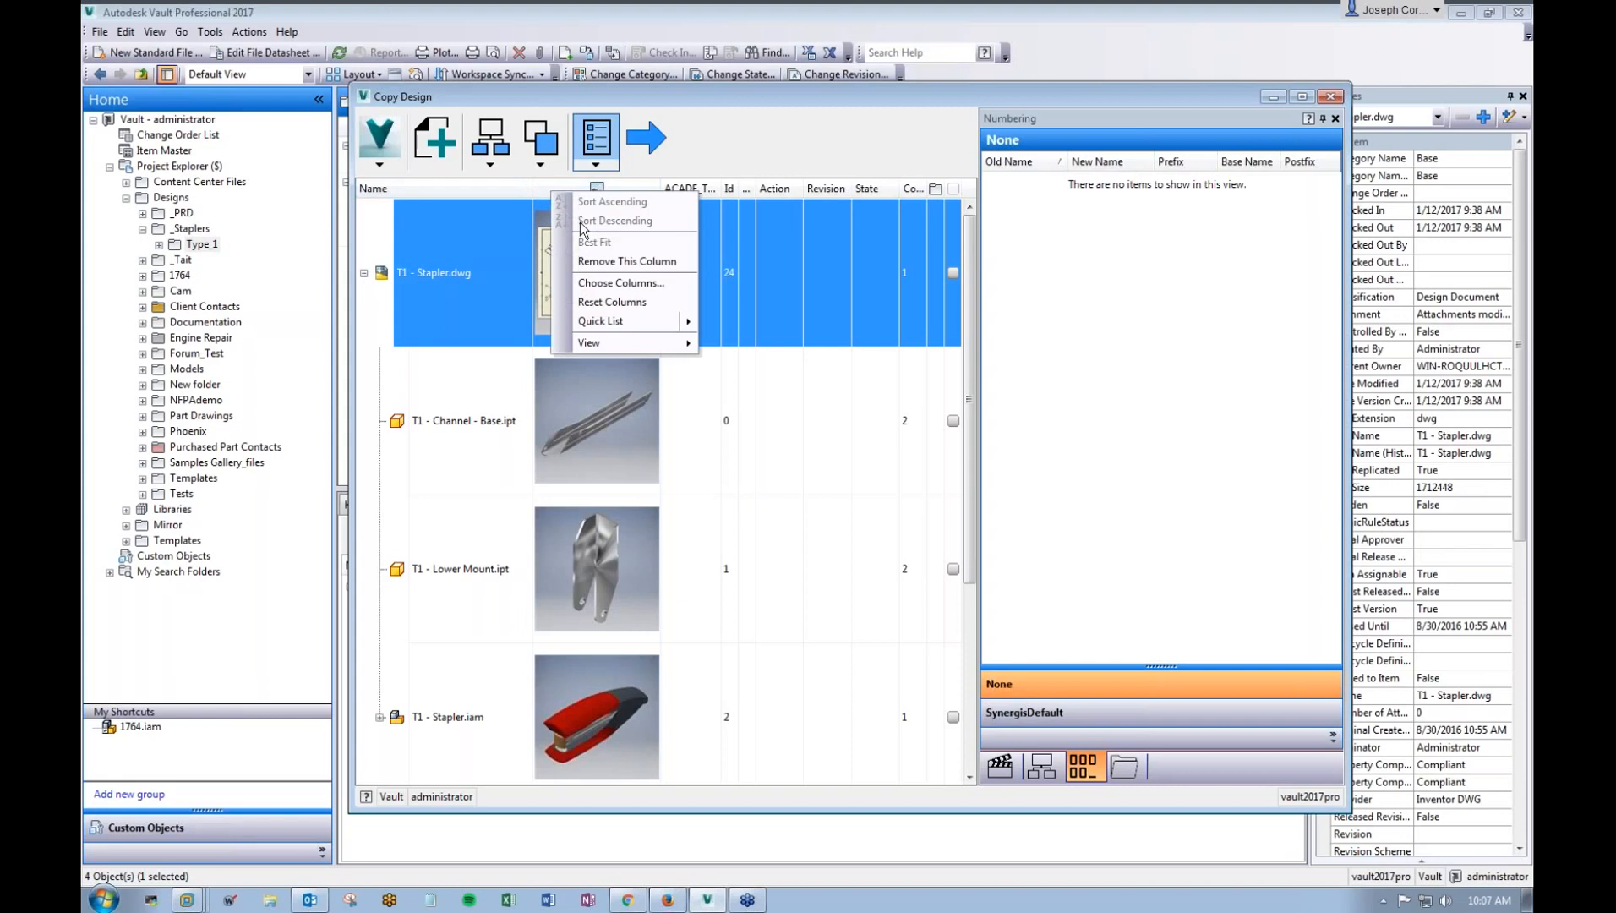
{"action": "left_click", "coordinate": [583, 261]}
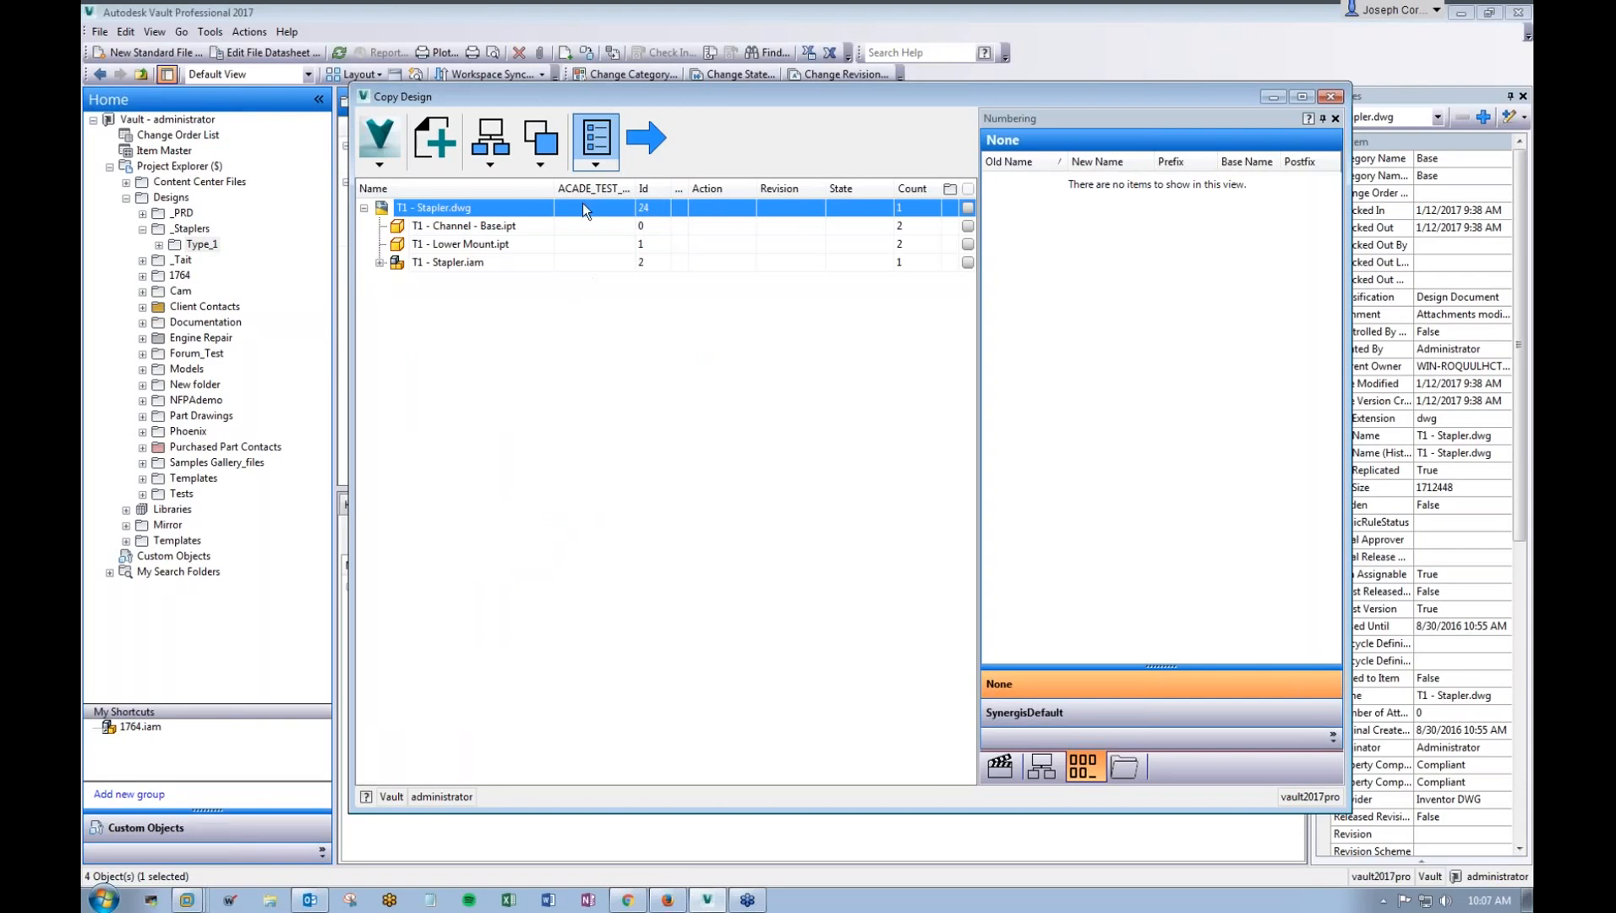
Step: Move the ACADE_TEST_P... column between the State and Count columns
{"action": "left_click_drag", "start_coordinate": [596, 188], "coordinate": [694, 191]}
{"action": "left_click_drag", "start_coordinate": [865, 180], "coordinate": [864, 180]}
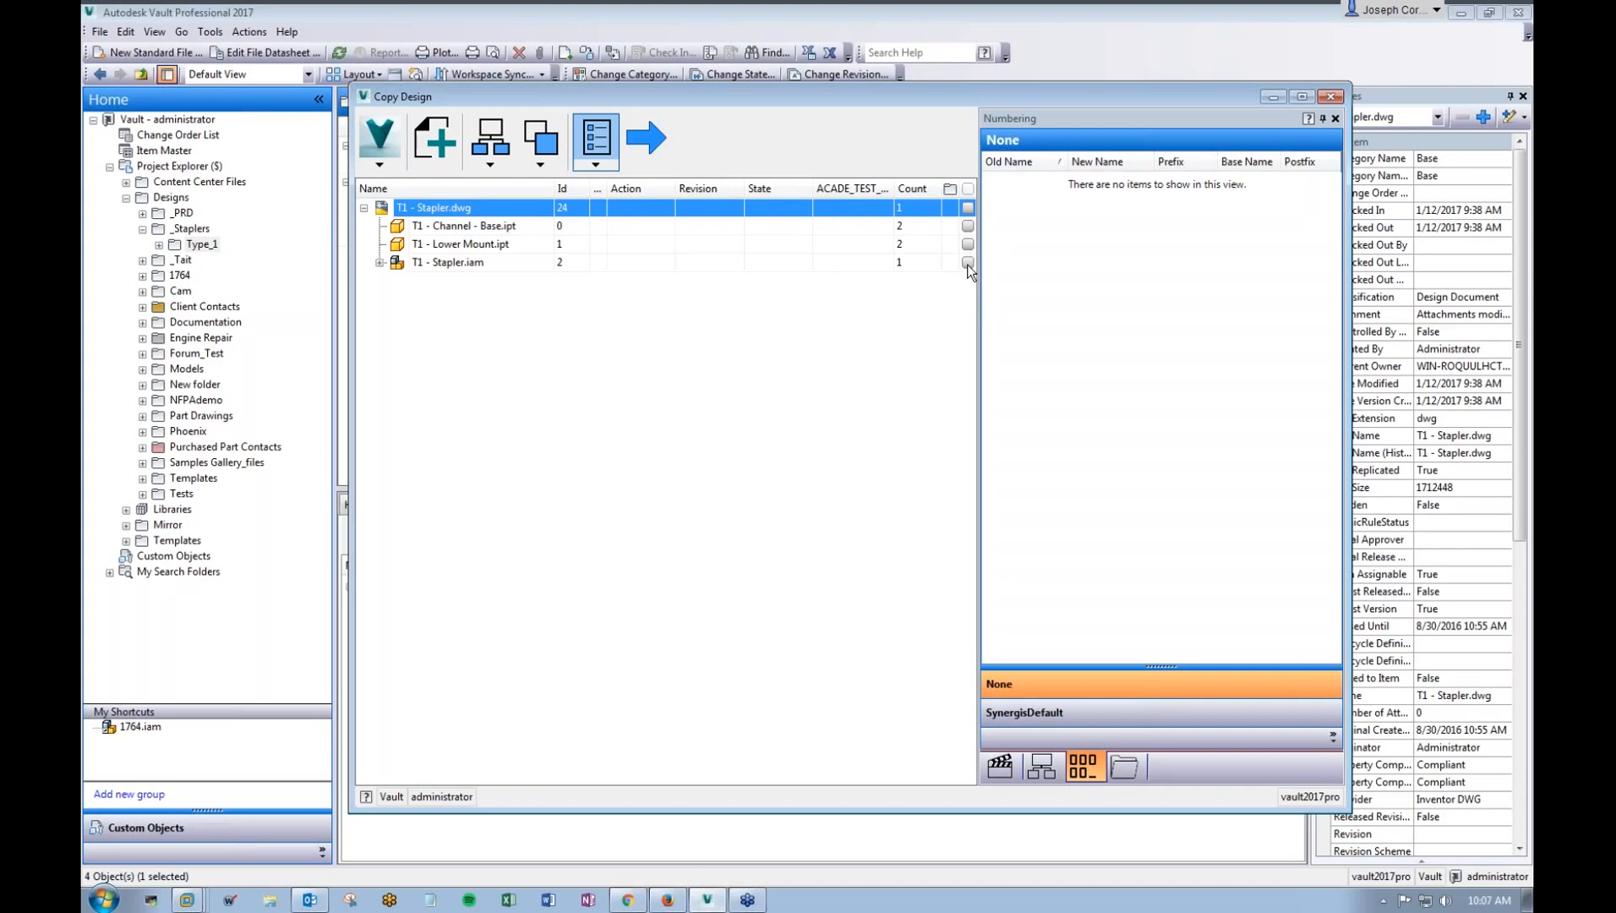
Step: Review the Copy Design application options, including Drawing View, Select References, Automatically Copy Parents, and Link Drawings and Model
{"action": "left_click", "coordinate": [379, 164]}
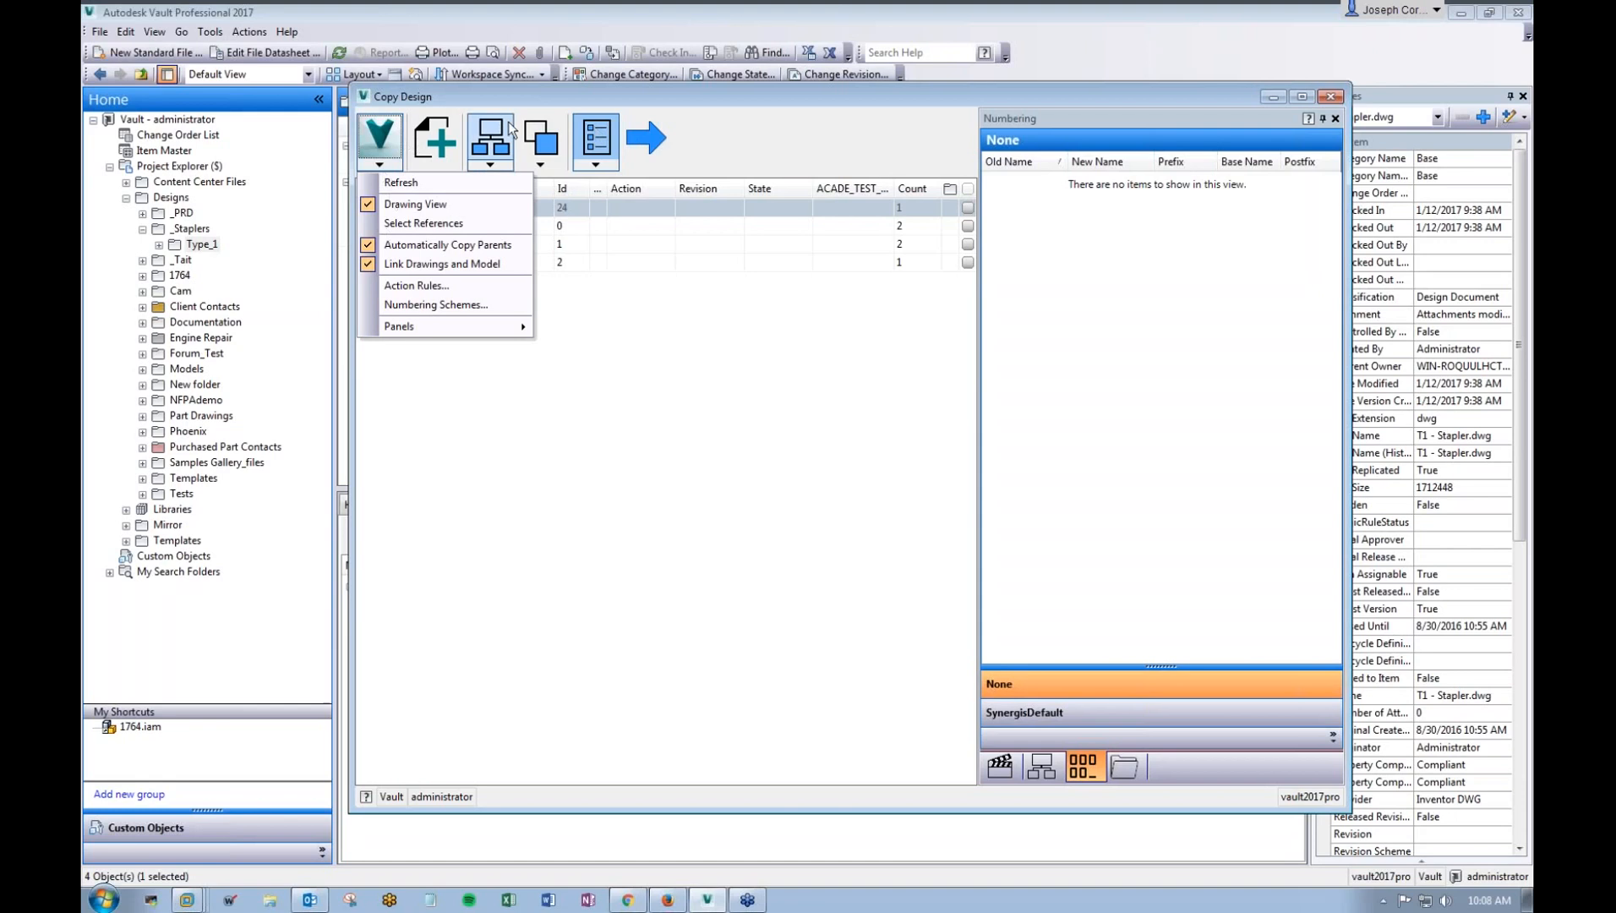
{"action": "left_click", "coordinate": [961, 695]}
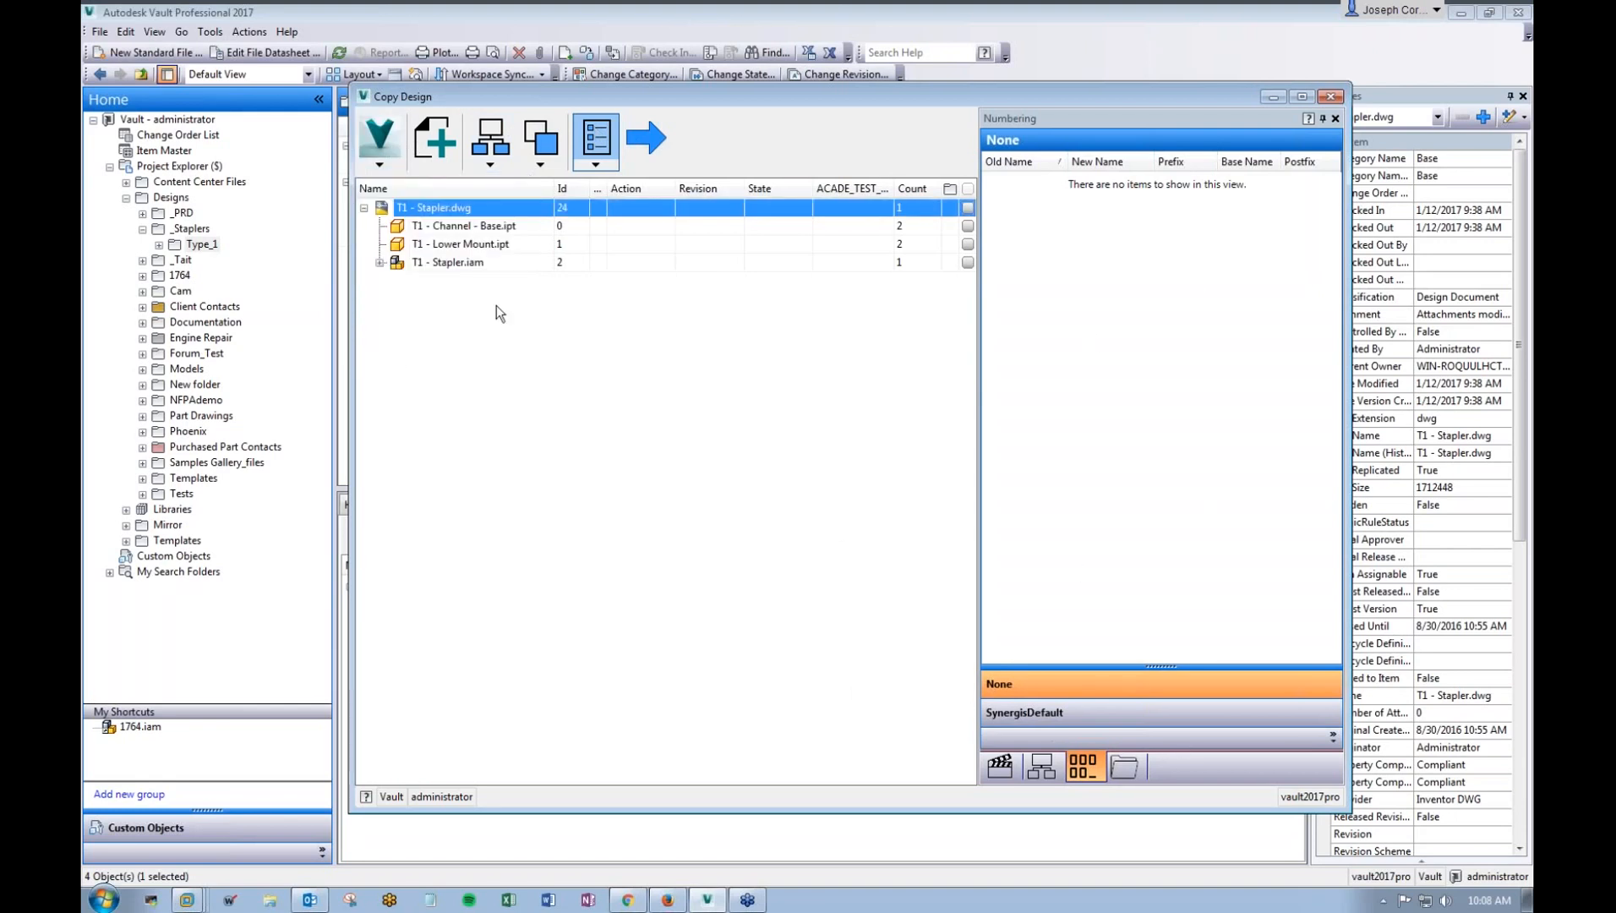
{"action": "left_click", "coordinate": [364, 166]}
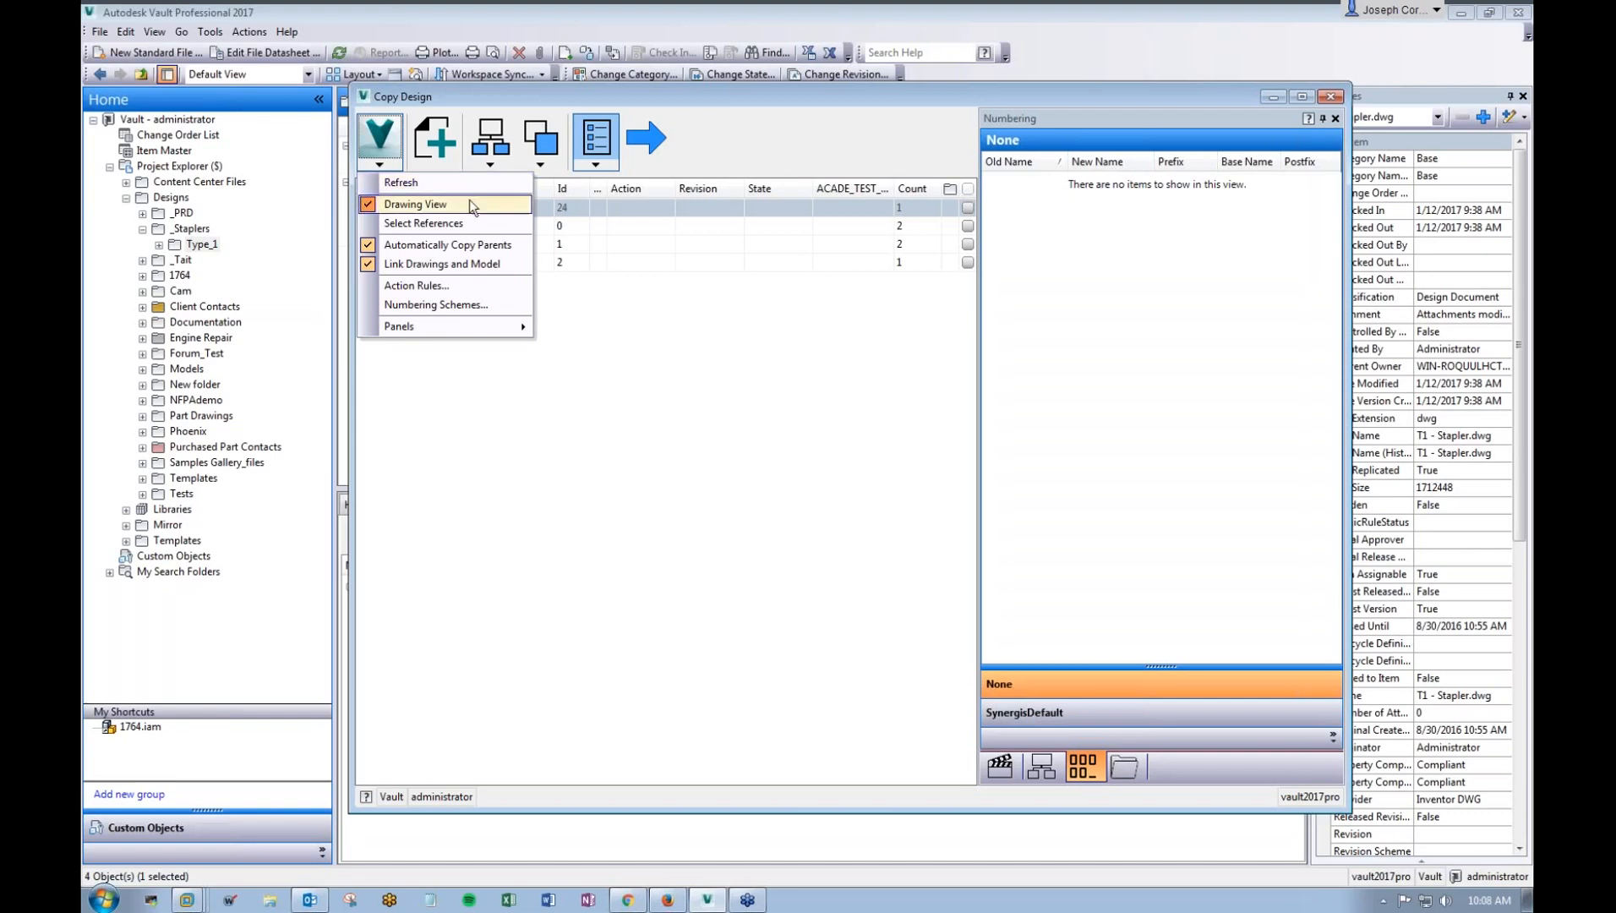
Step: Start the standalone Copy Design 2017 again without logging in and display its application options for comparison
{"action": "left_click", "coordinate": [104, 899]}
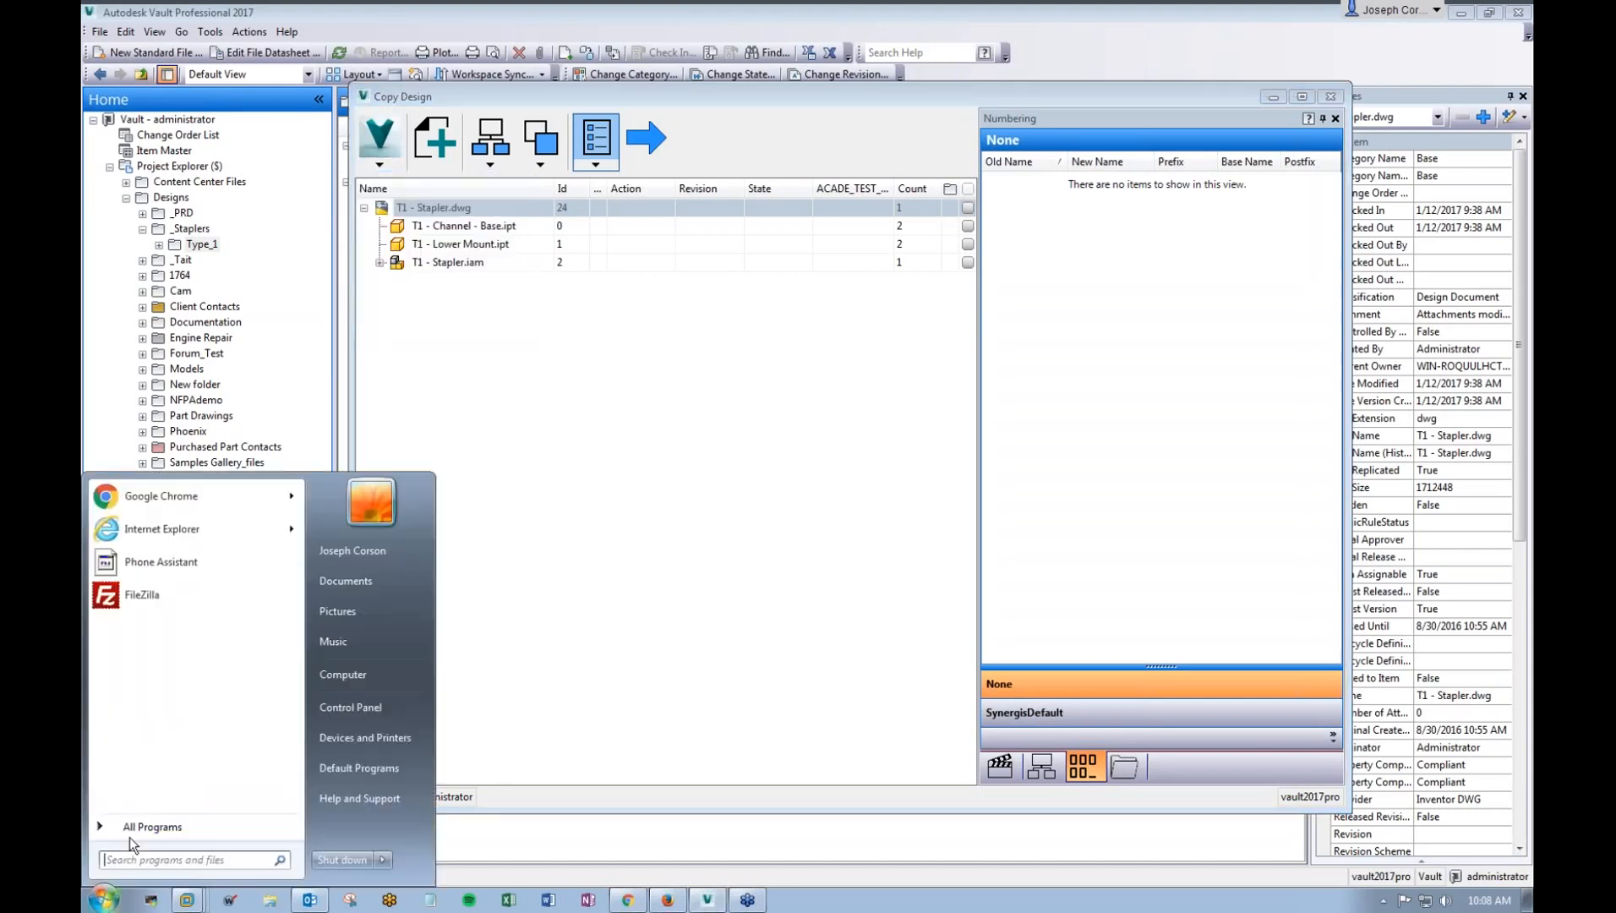
{"action": "left_click", "coordinate": [131, 828]}
{"action": "scroll", "coordinate": [153, 716], "scroll_direction": "down", "scroll_amount": 3}
{"action": "scroll", "coordinate": [156, 676], "scroll_direction": "up", "scroll_amount": 5}
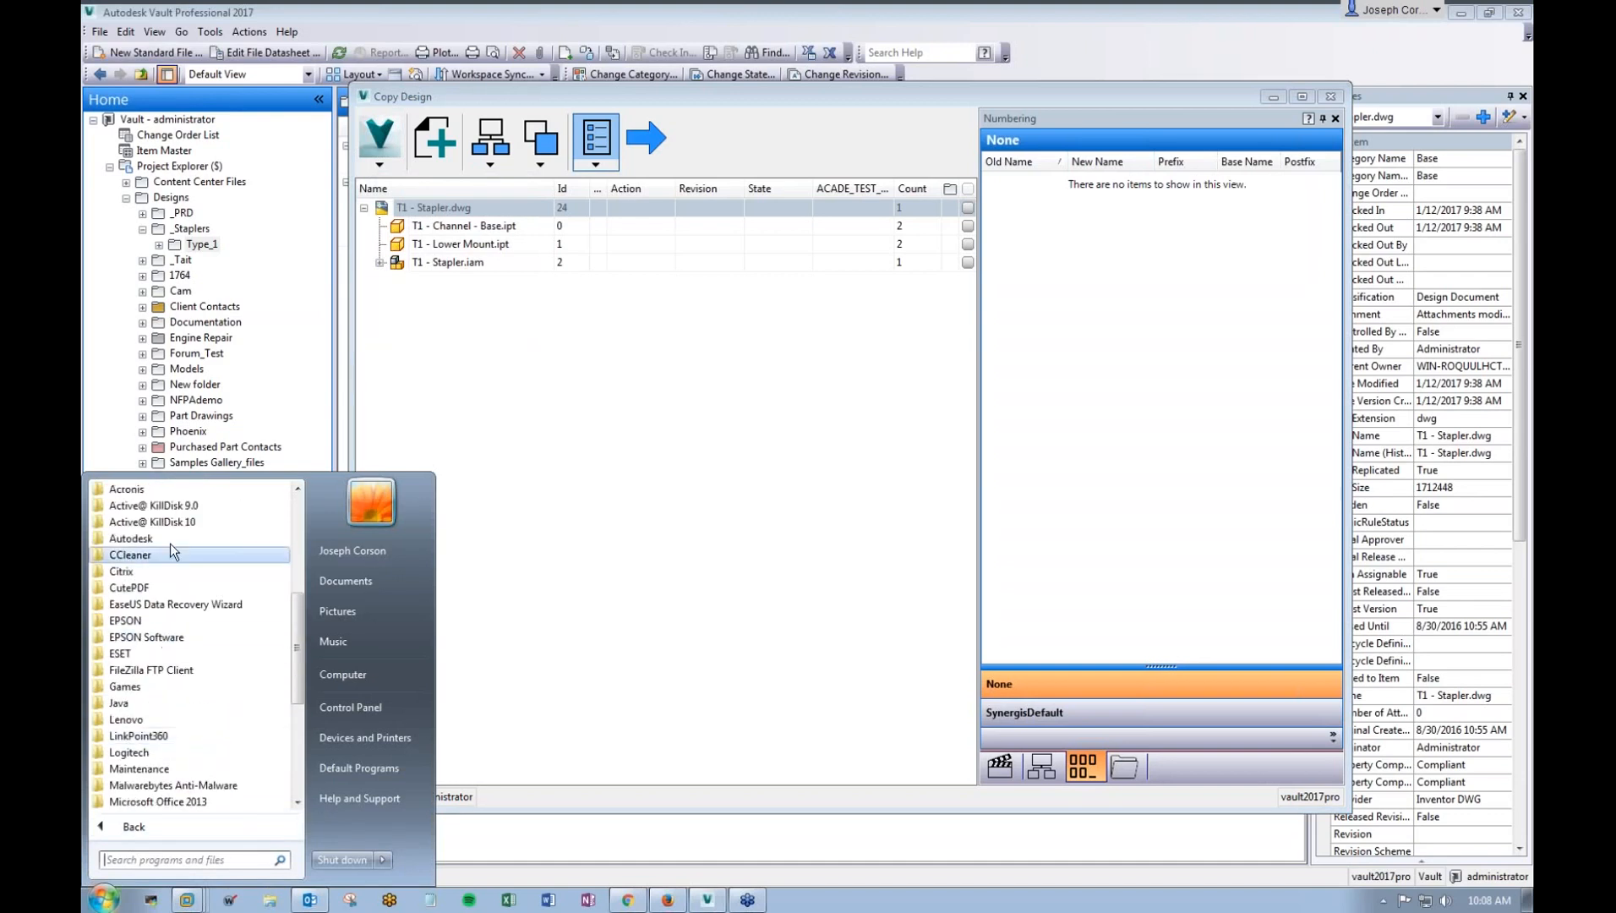
{"action": "left_click", "coordinate": [171, 541]}
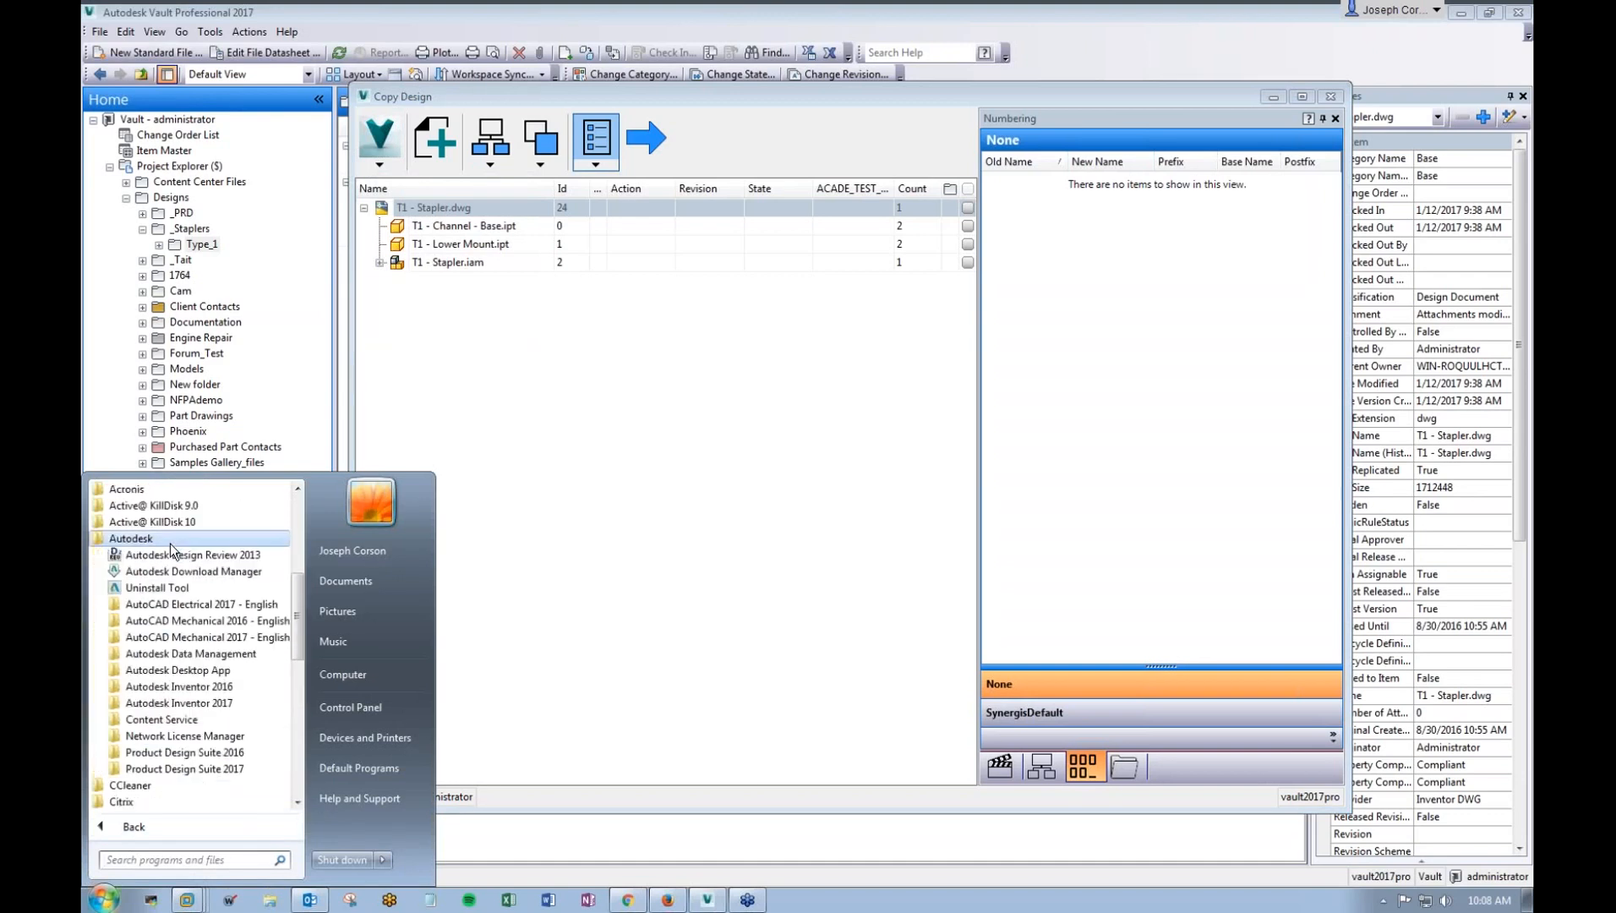
{"action": "left_click", "coordinate": [179, 654]}
{"action": "left_click", "coordinate": [169, 717]}
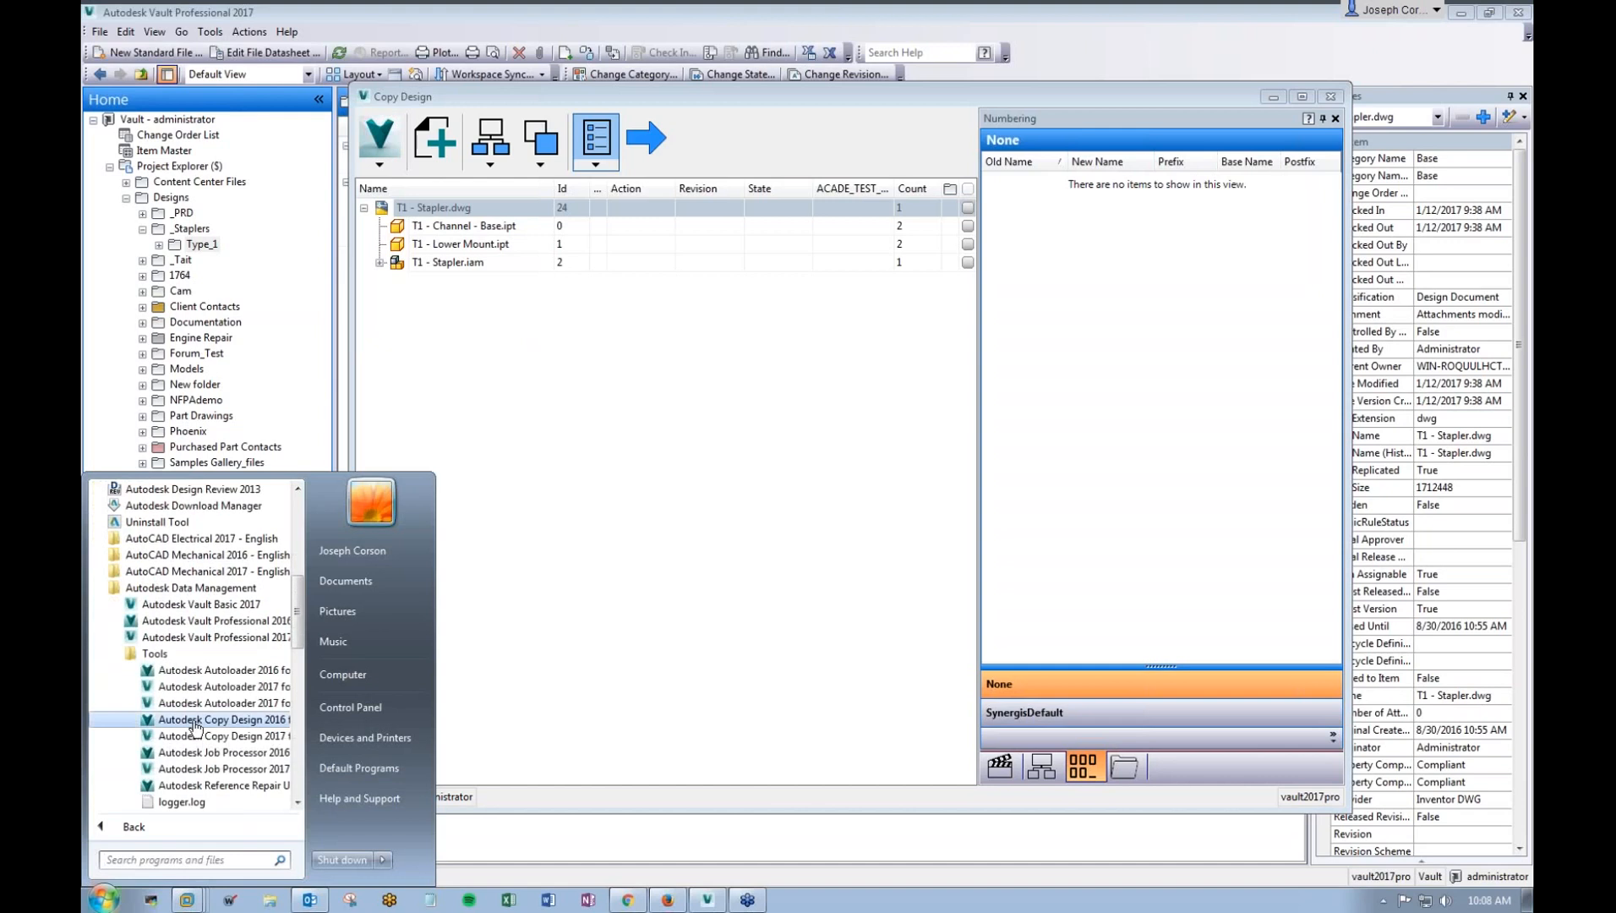
{"action": "left_click", "coordinate": [193, 737]}
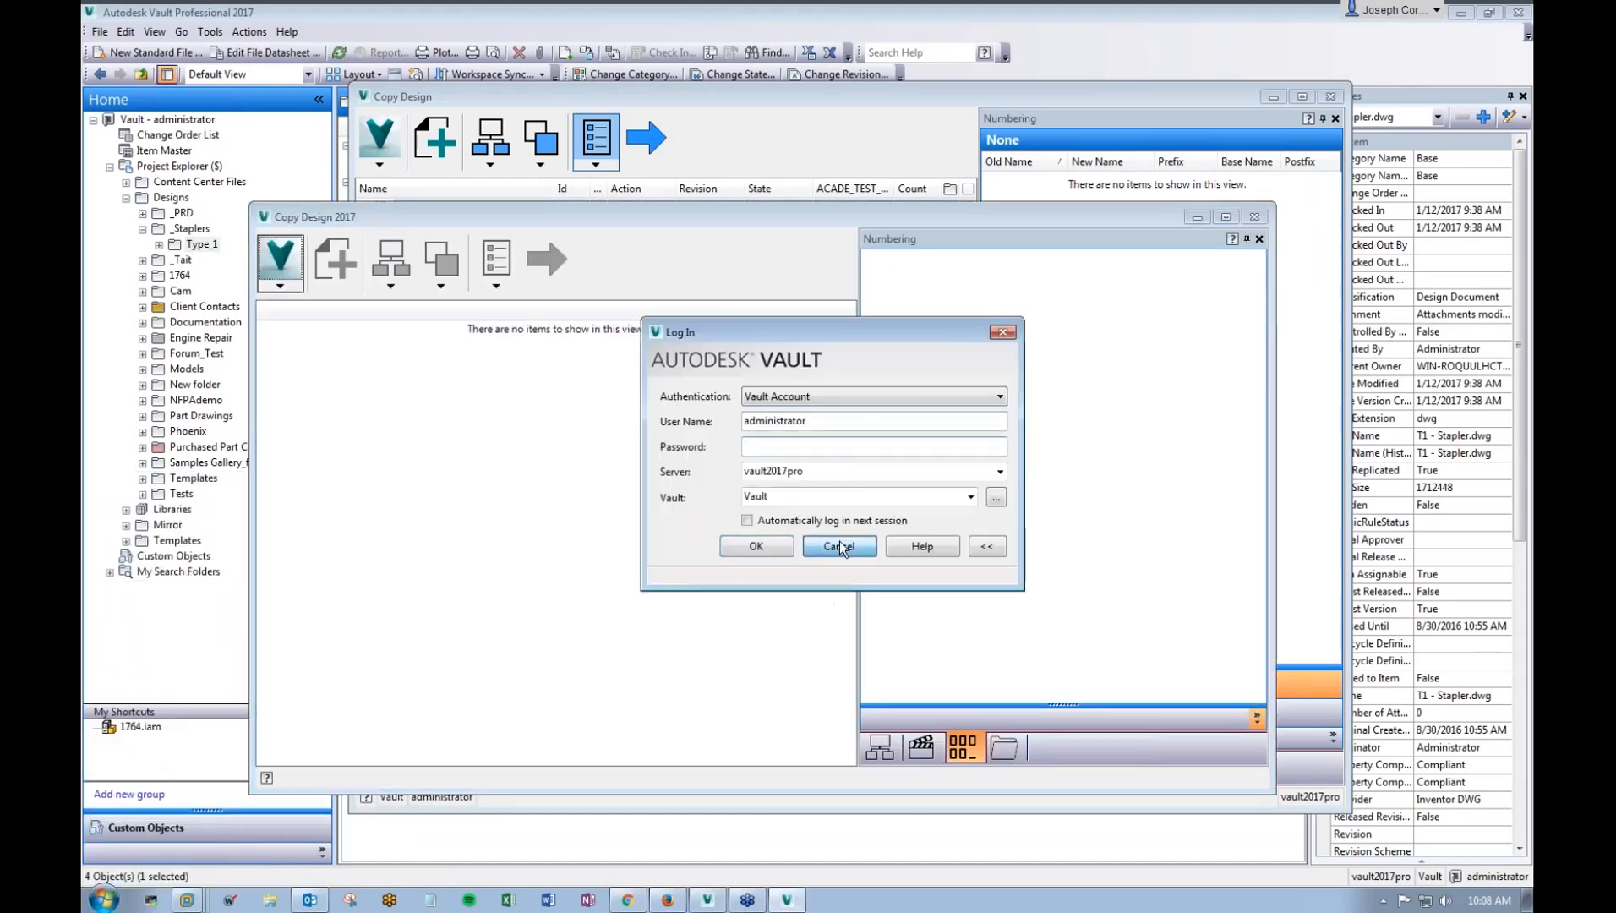
{"action": "left_click", "coordinate": [841, 548]}
{"action": "left_click", "coordinate": [280, 263]}
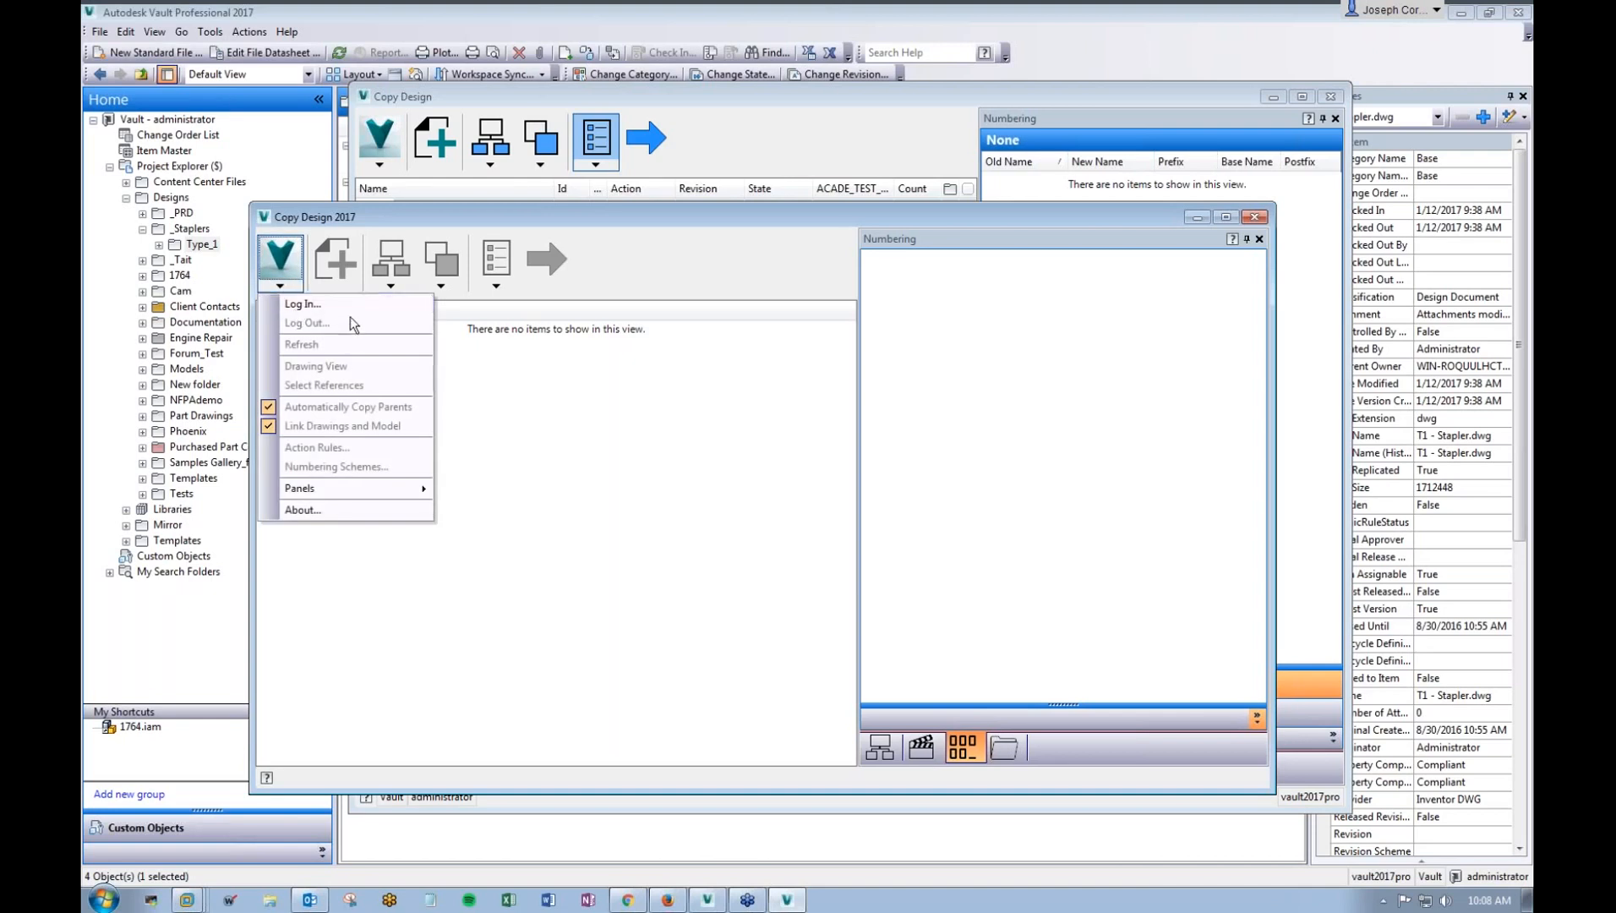
Step: Close the standalone Copy Design 2017 window and turn off Drawing View in the integrated Copy Design
{"action": "left_click", "coordinate": [1254, 216]}
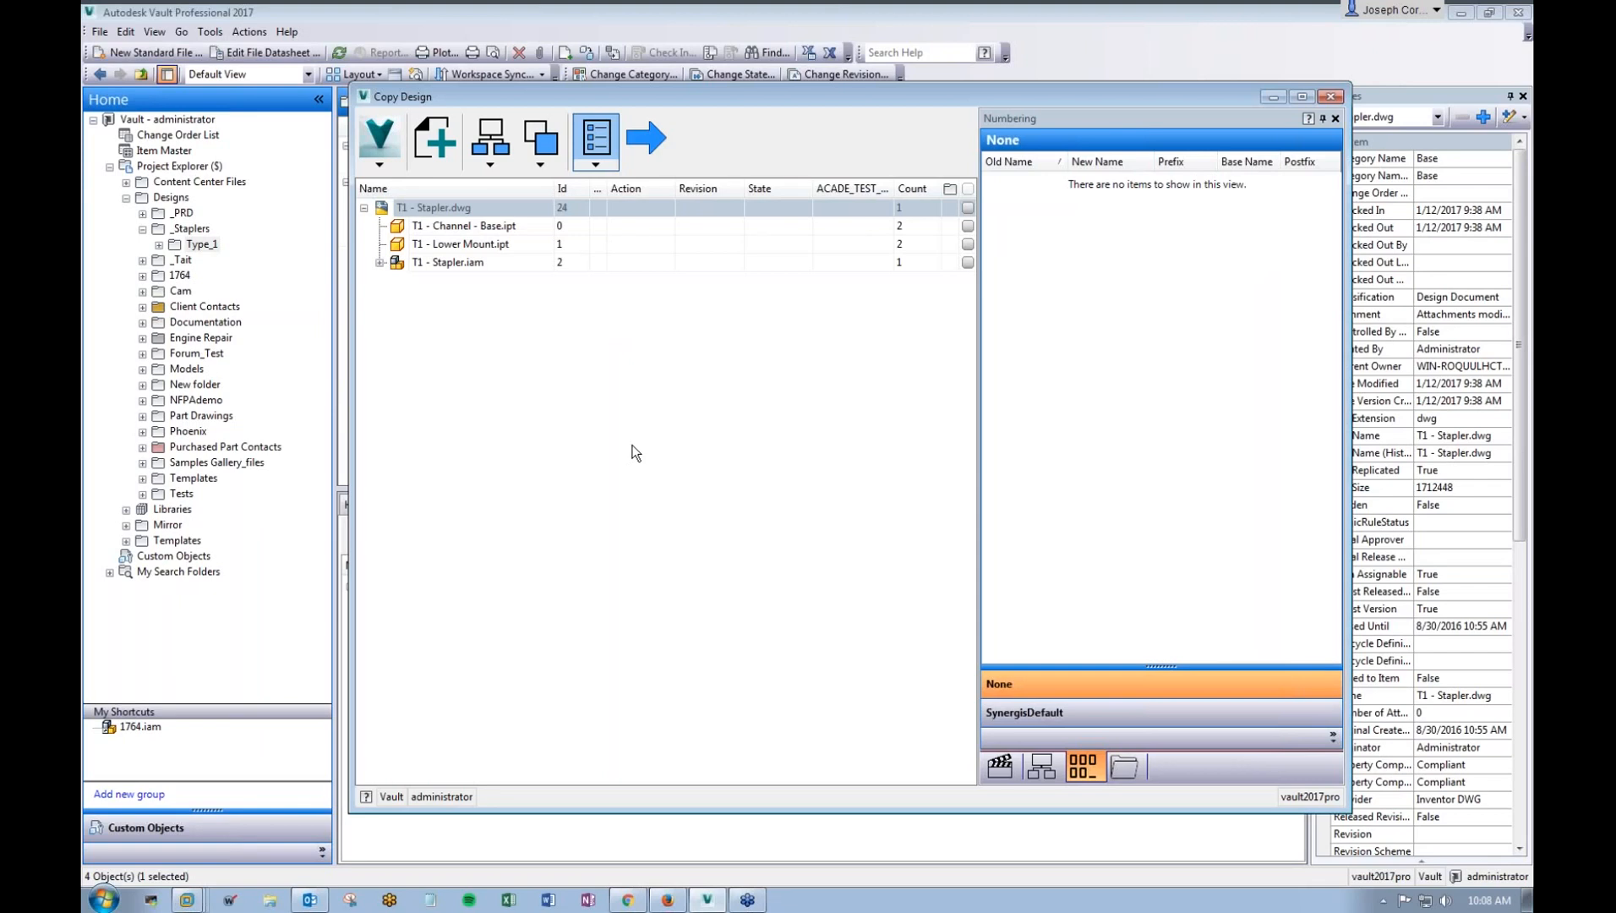
{"action": "left_click", "coordinate": [386, 165]}
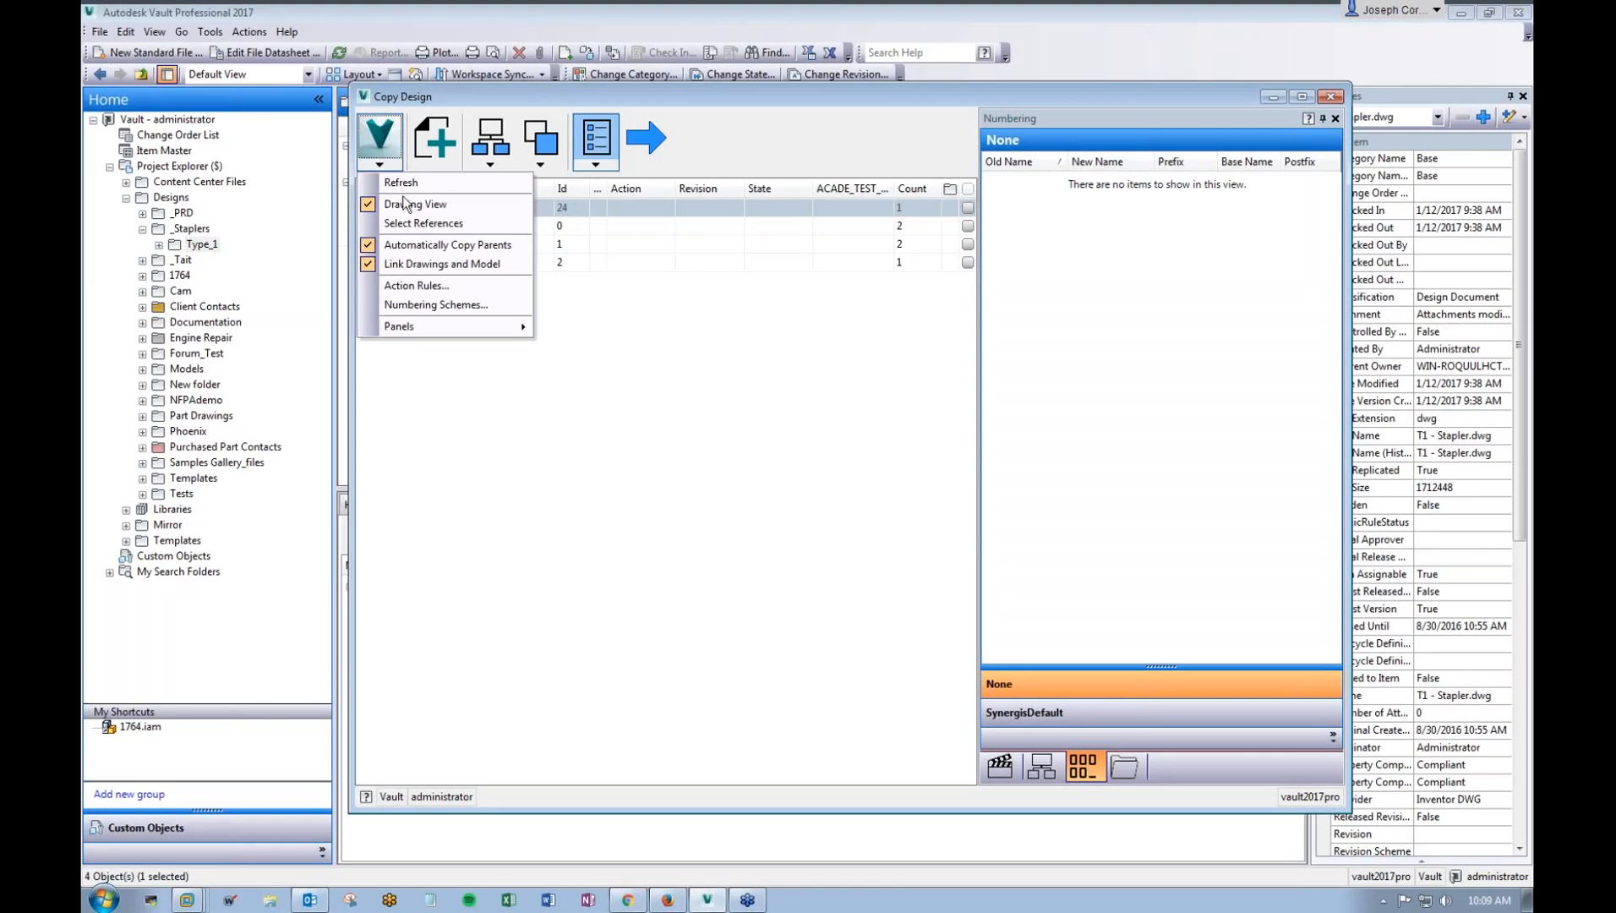
{"action": "left_click", "coordinate": [407, 206]}
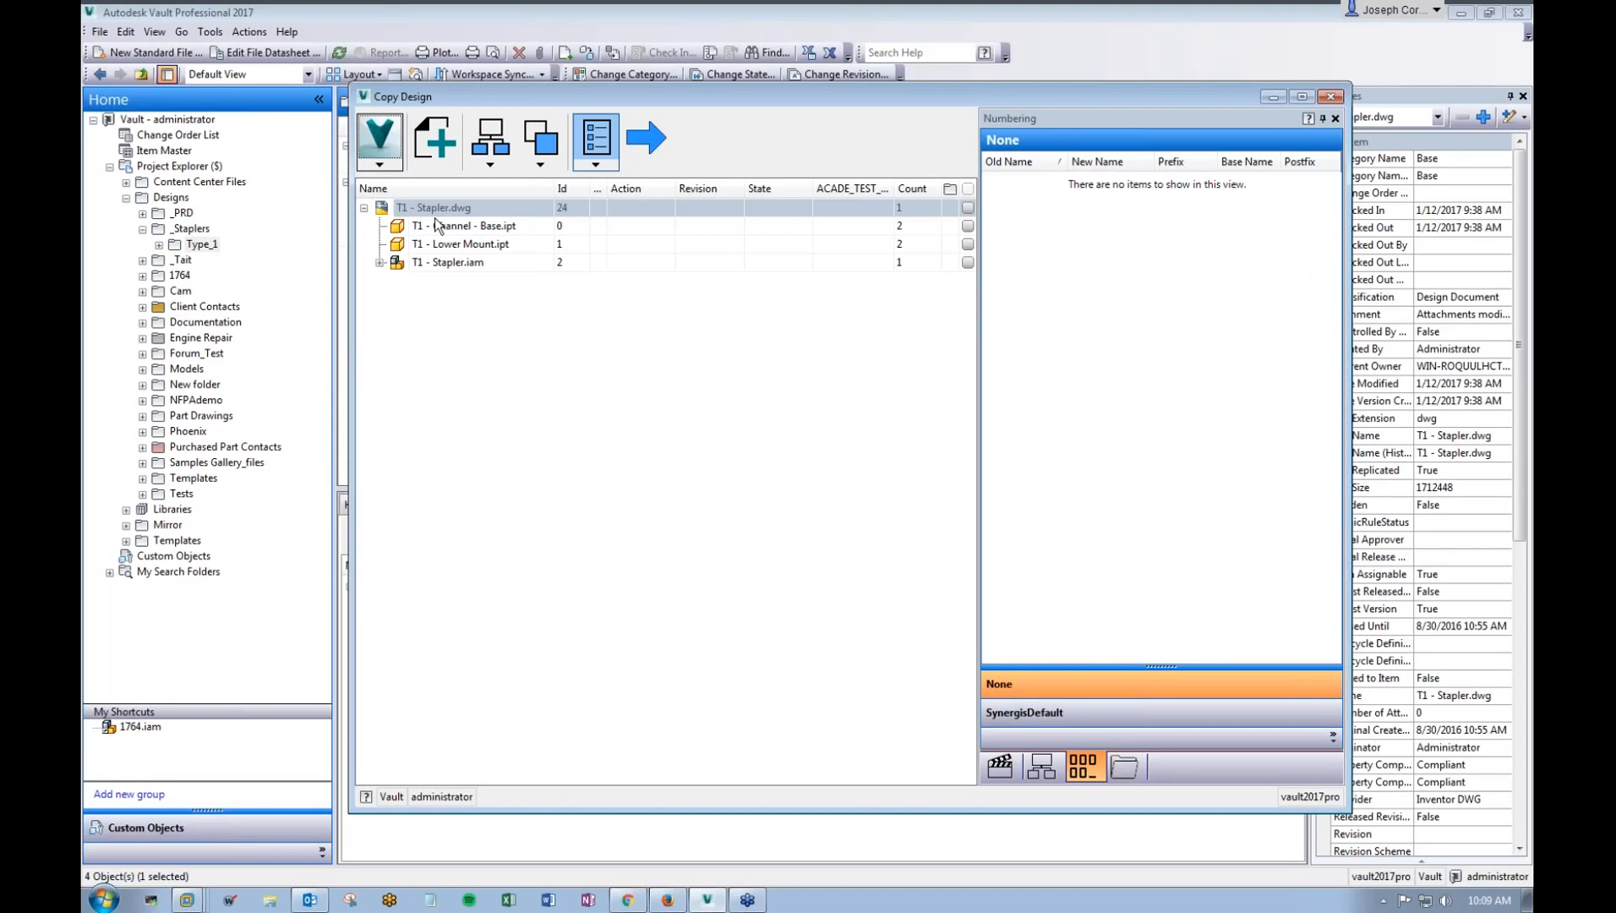
Step: Open the Action Rules settings of the integrated Copy Design
{"action": "left_click", "coordinate": [380, 165]}
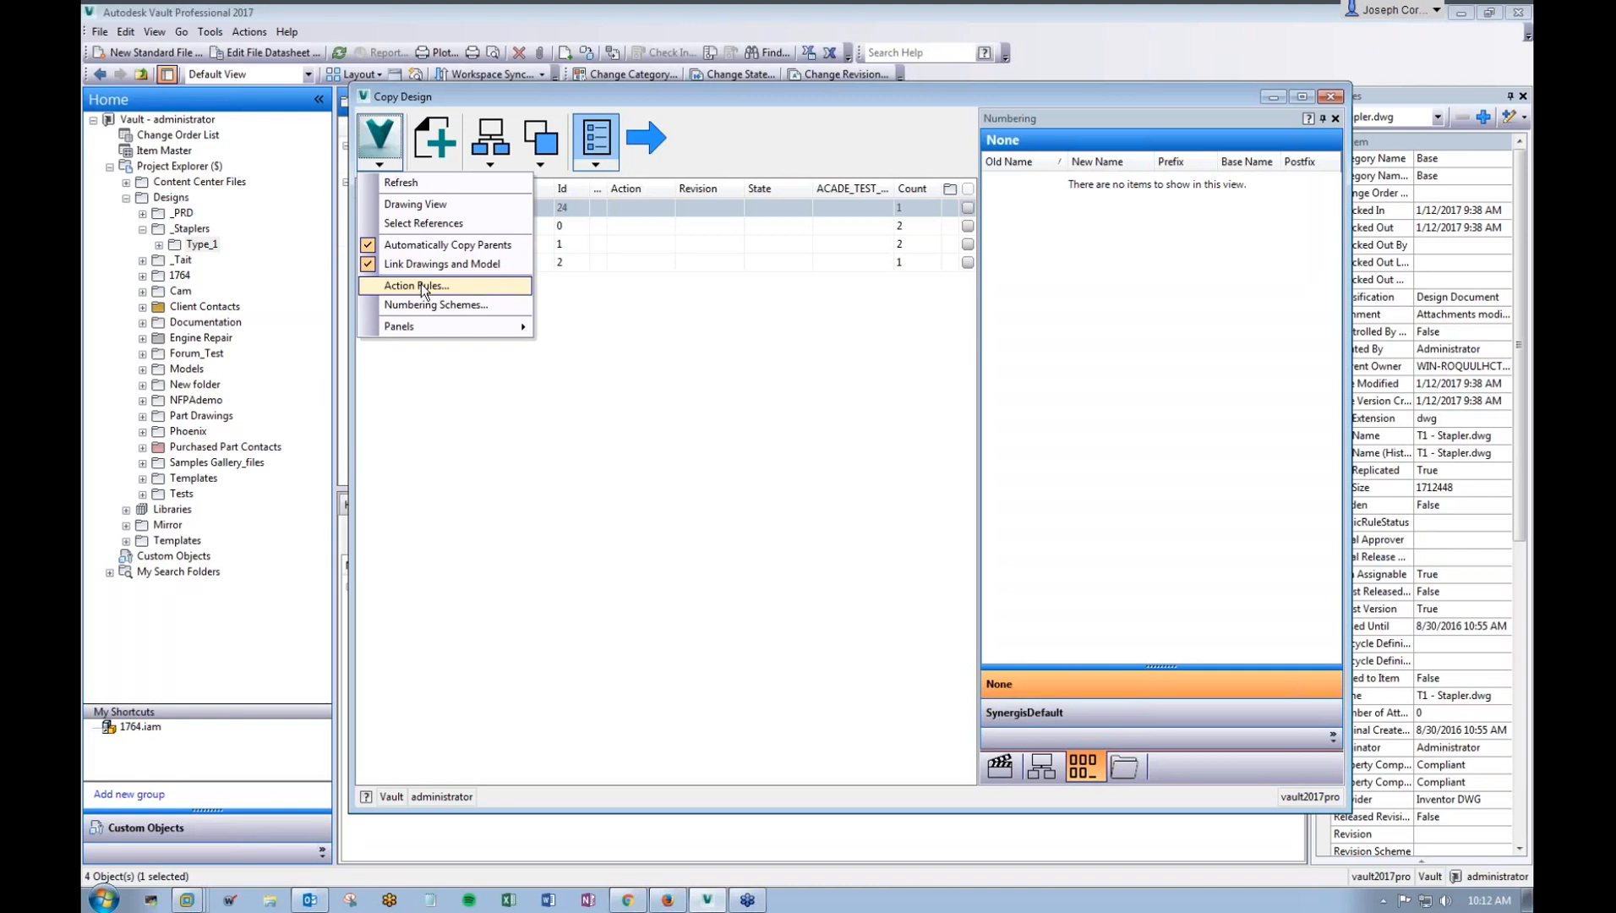
{"action": "left_click", "coordinate": [420, 283]}
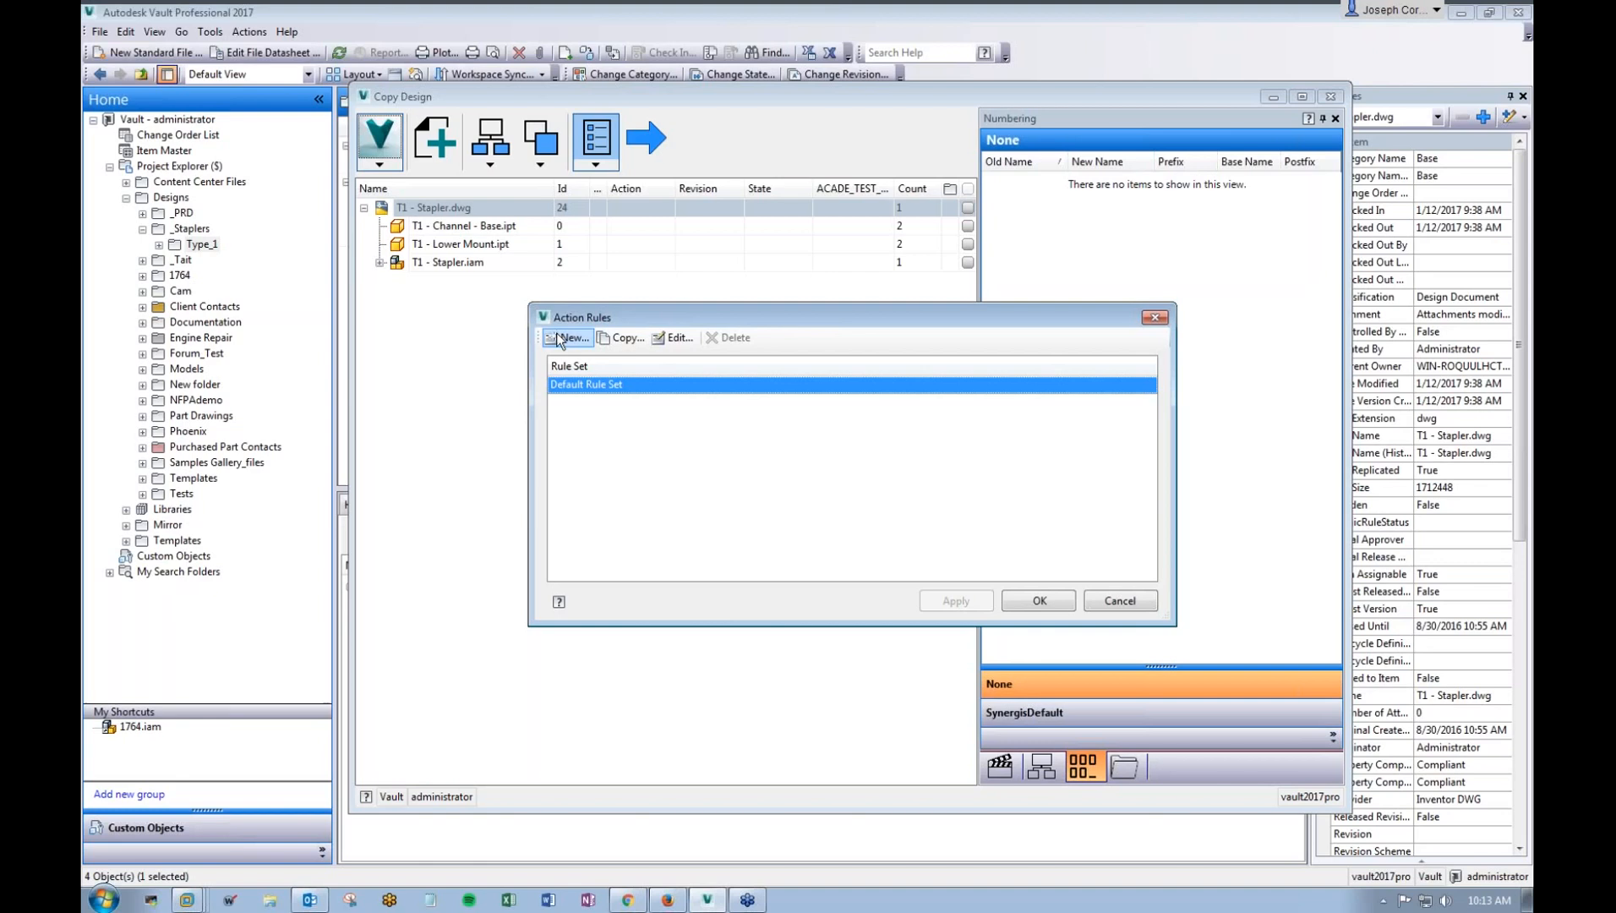
Step: Create a new rule set containing a default-named rule, with a criterion that Author contains a given first name
{"action": "left_click", "coordinate": [568, 337]}
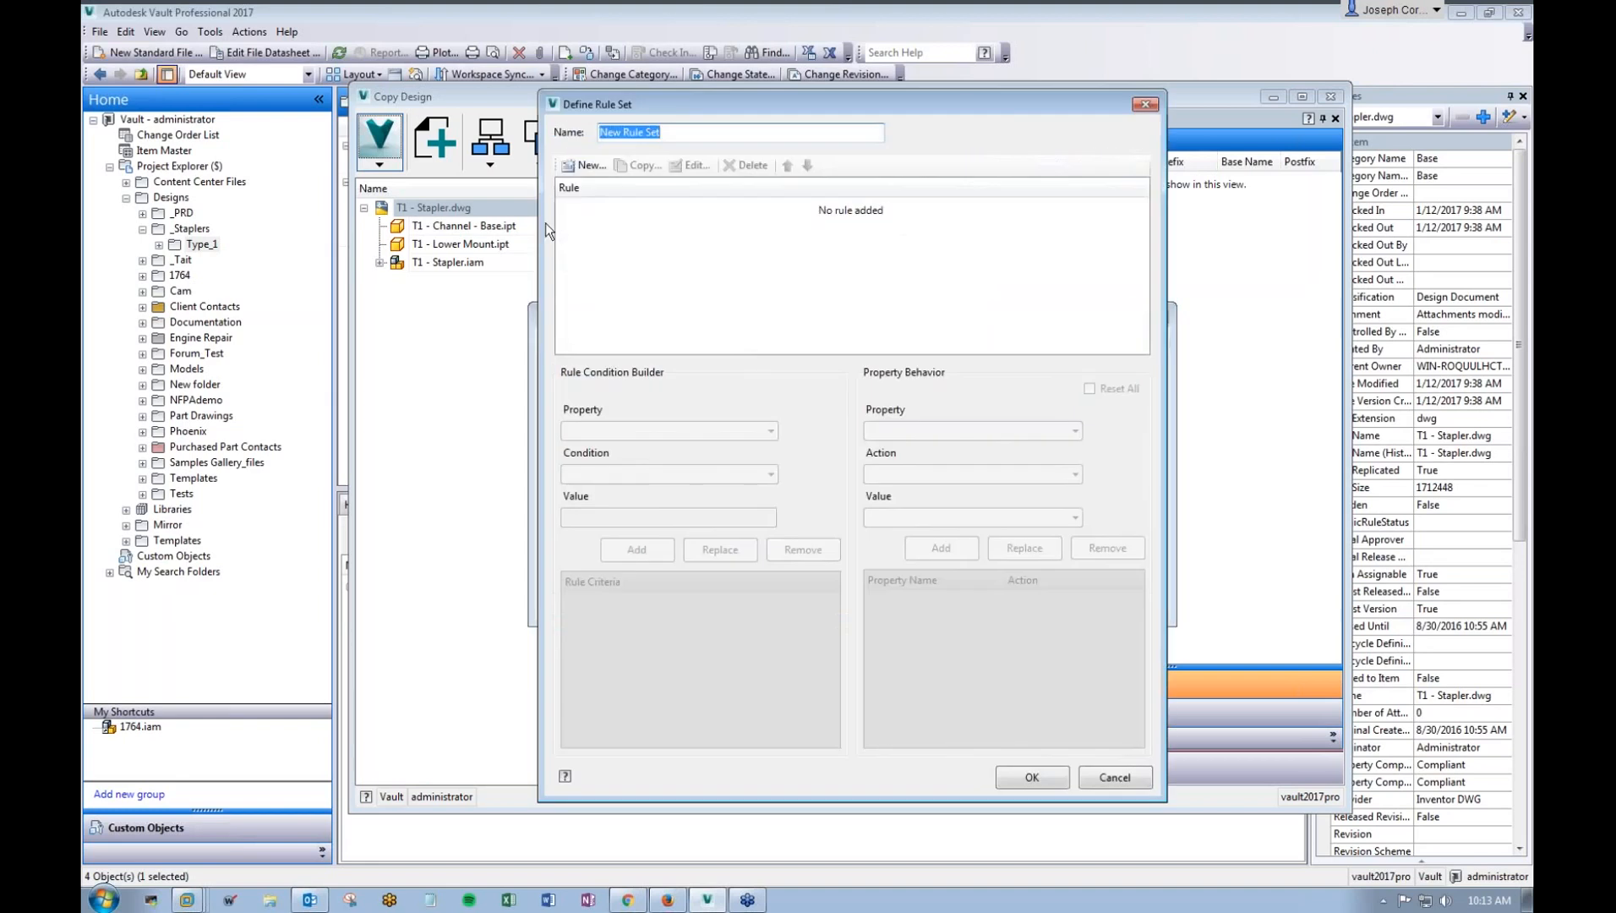
{"action": "left_click", "coordinate": [604, 164]}
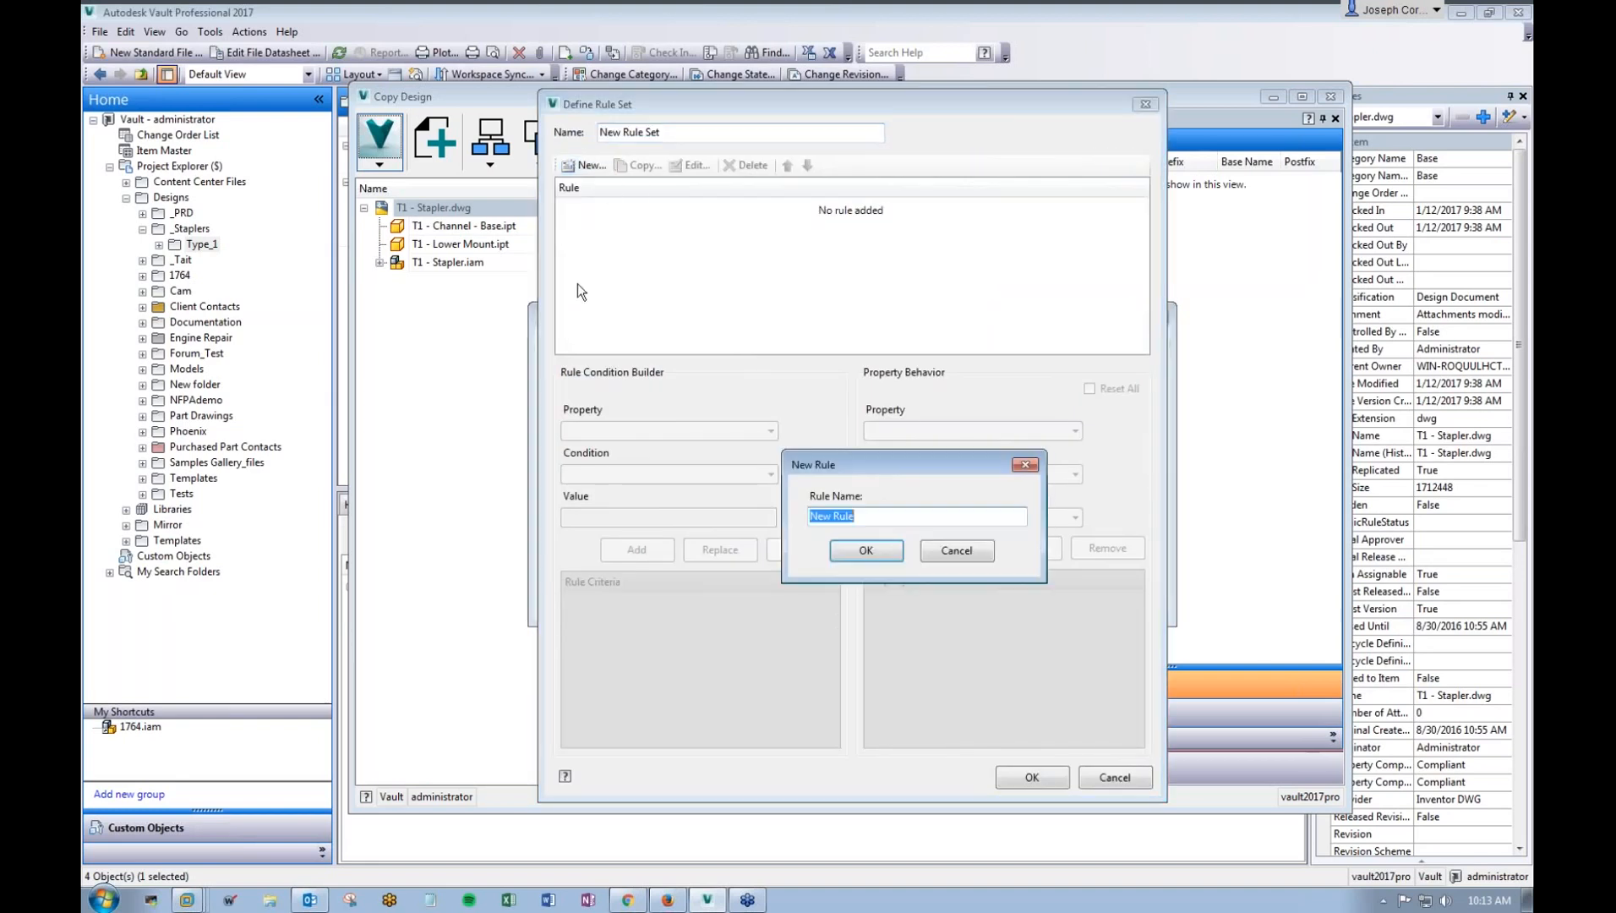
{"action": "left_click", "coordinate": [885, 550]}
{"action": "left_click", "coordinate": [758, 432]}
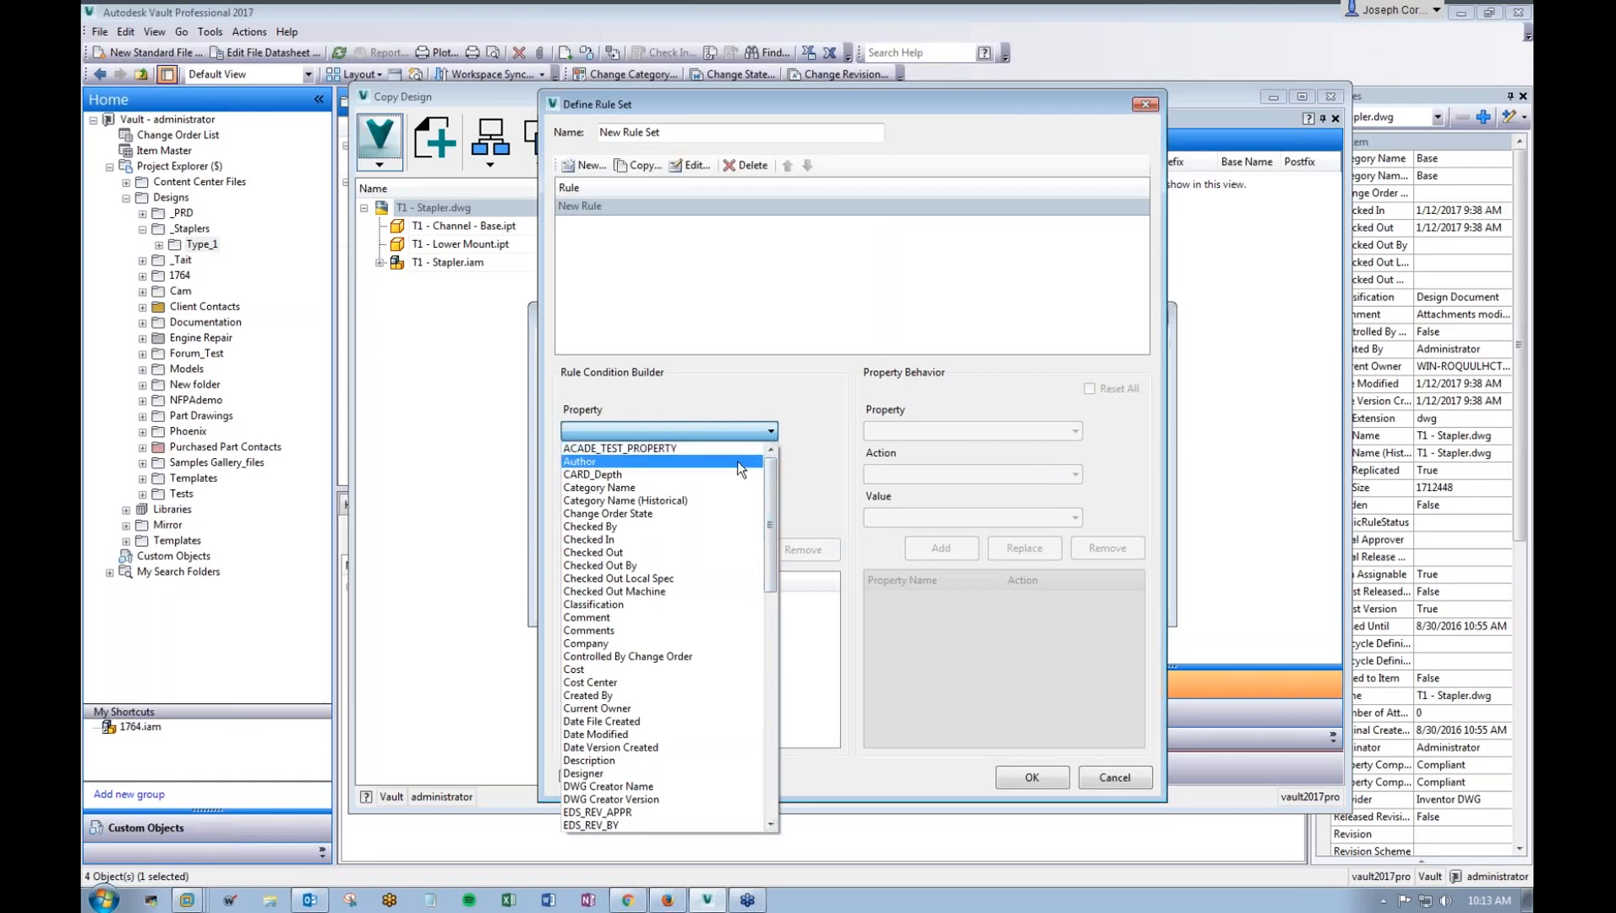
{"action": "left_click", "coordinate": [737, 461]}
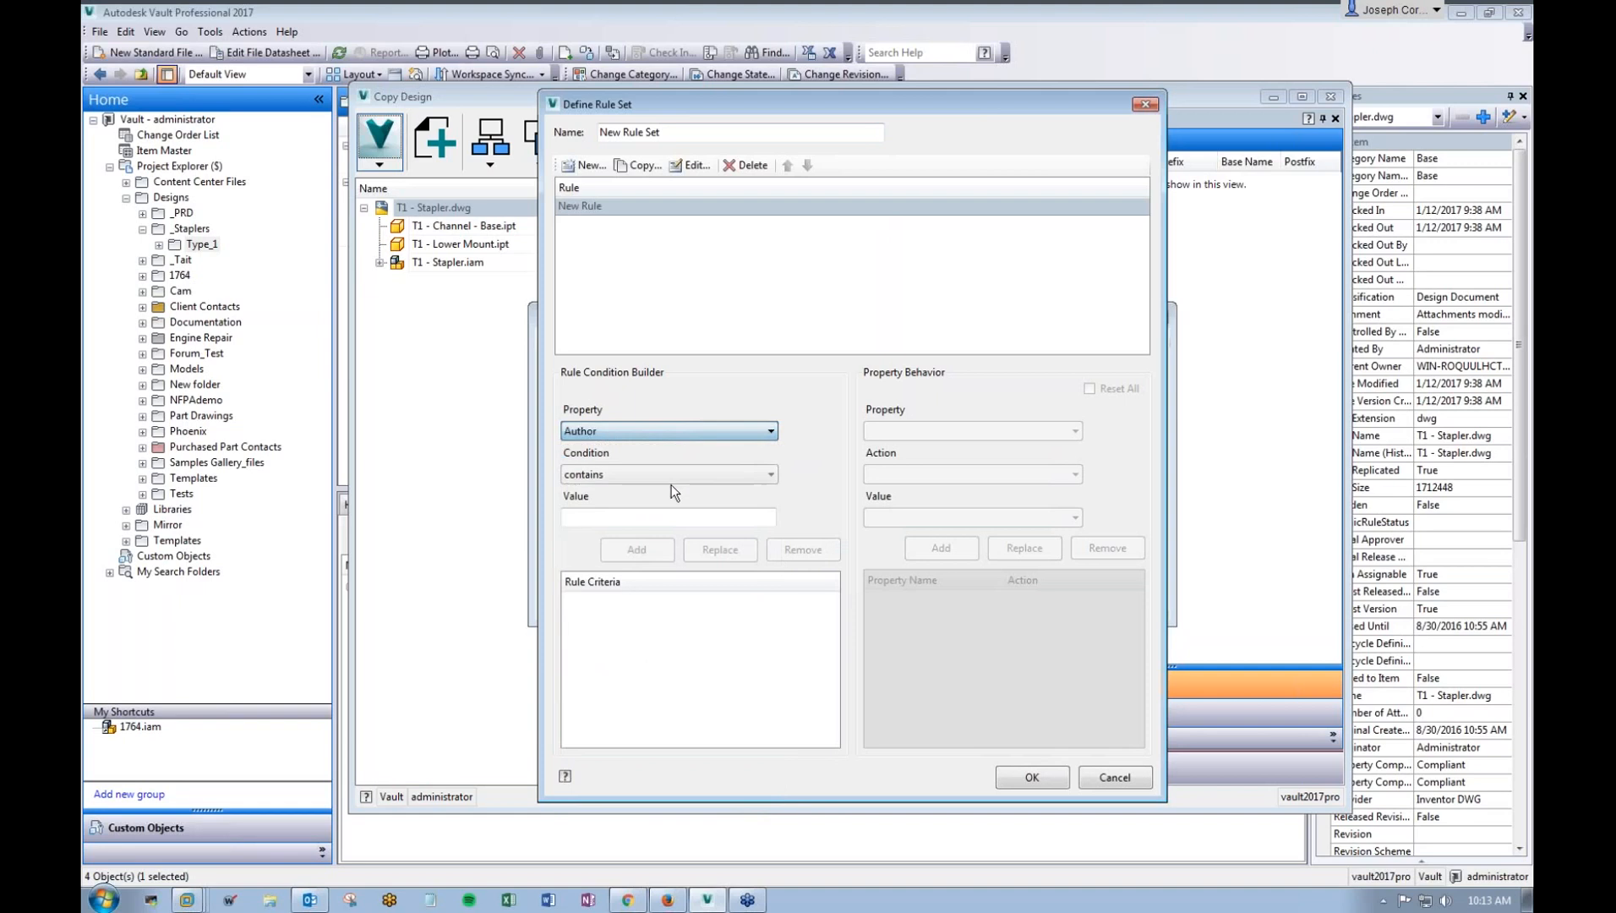
{"action": "left_click", "coordinate": [650, 523]}
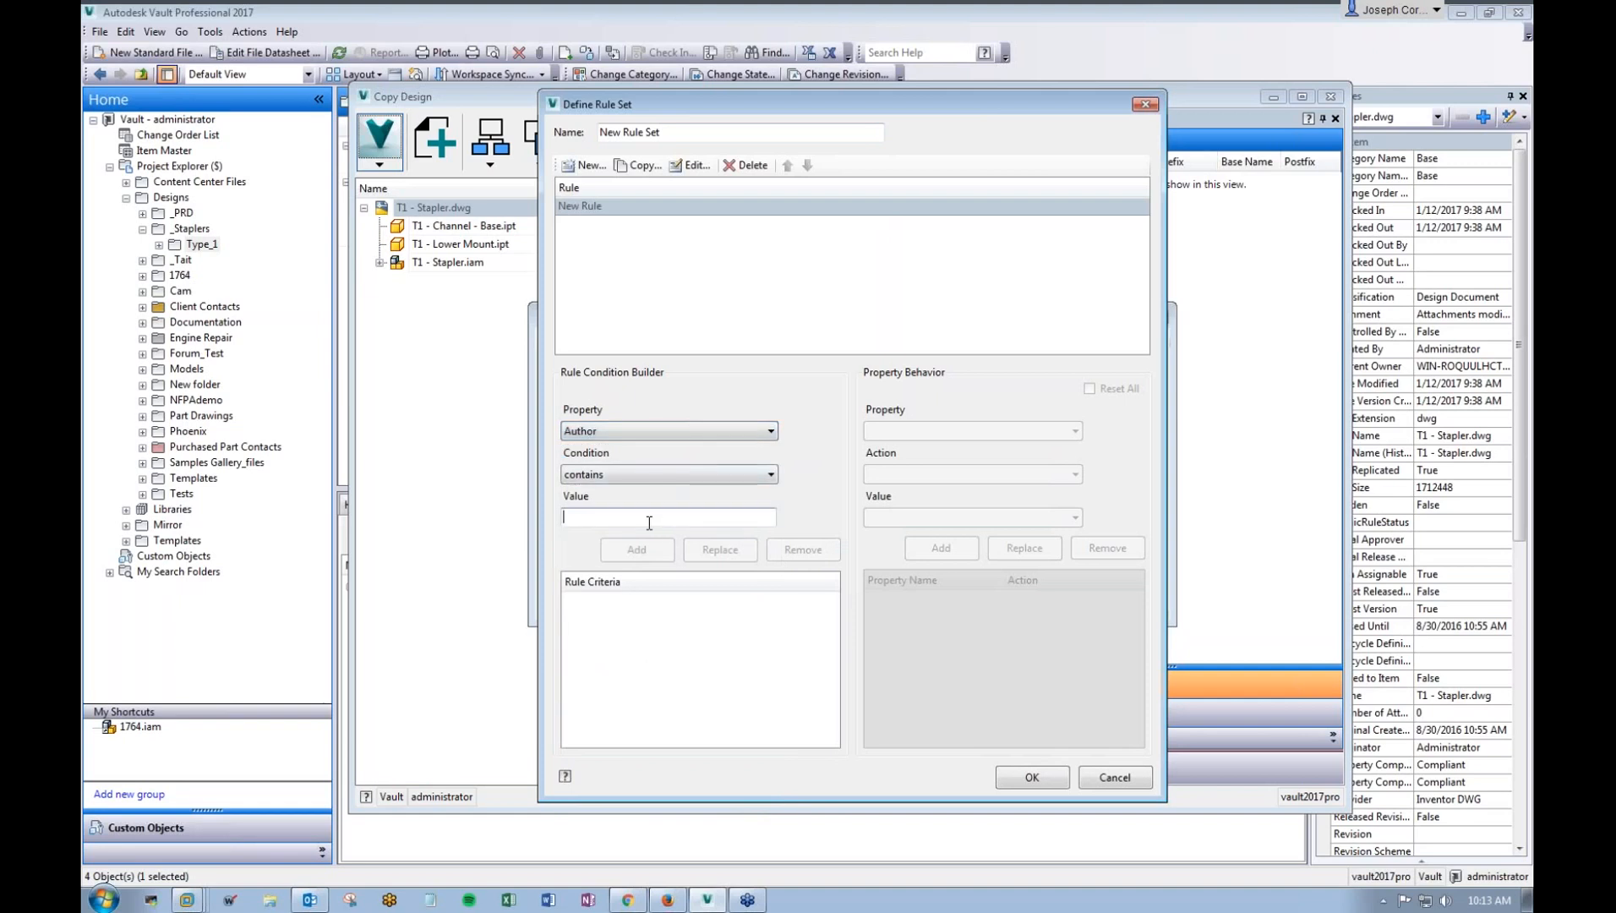
{"action": "type", "text": "Joe"}
{"action": "key", "text": "Return"}
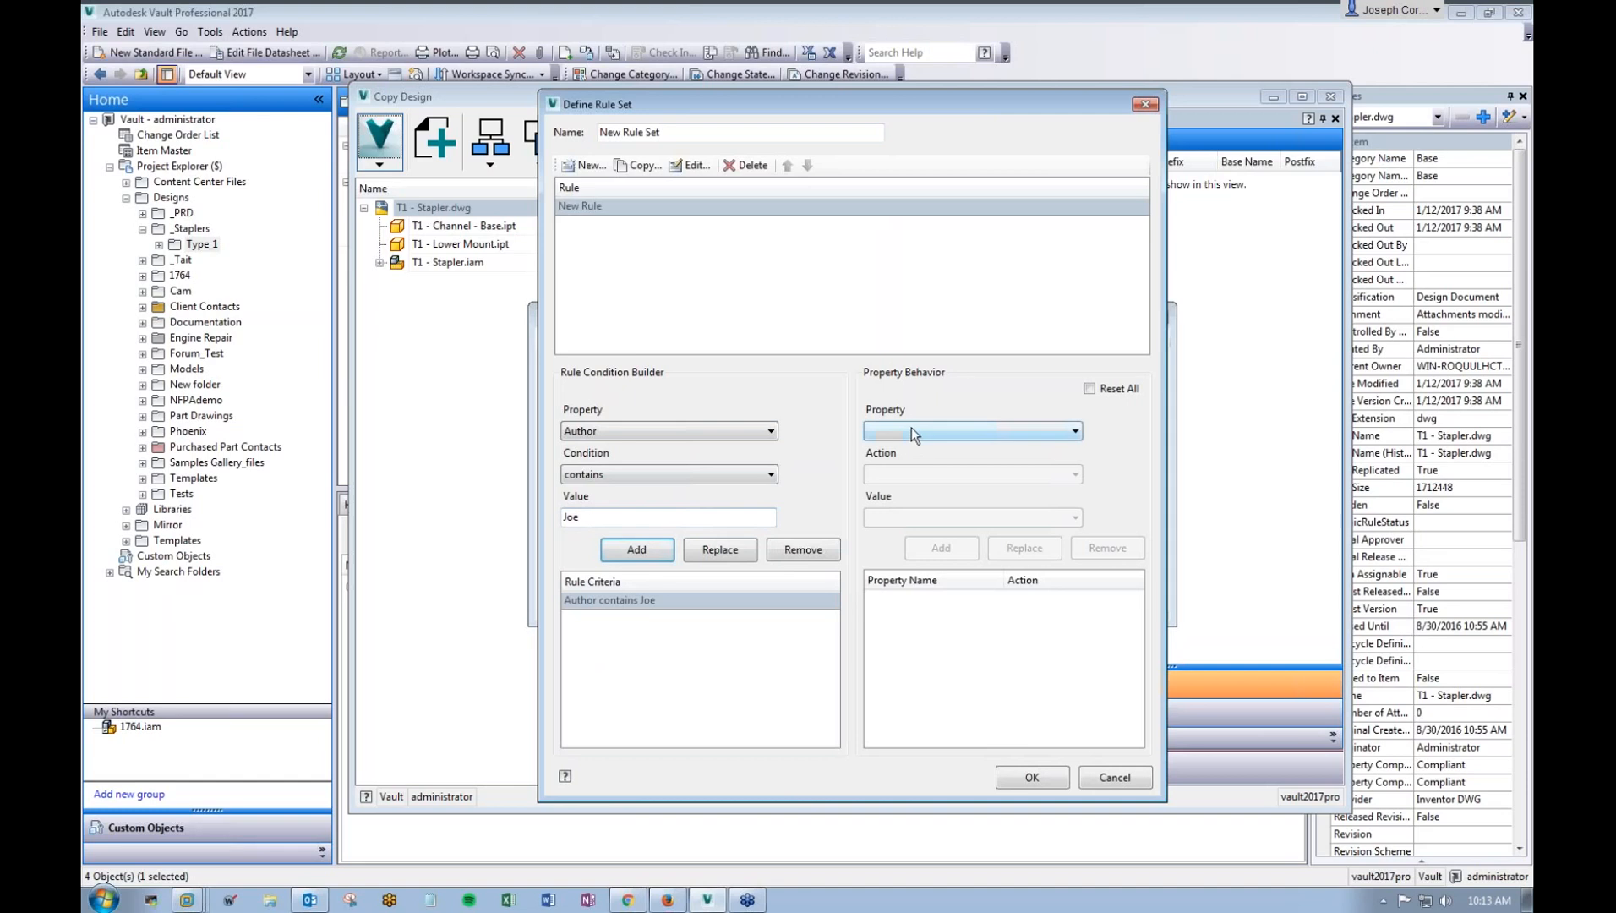
Step: Add a property behavior to the rule that applies Set Blank to ACADE_TEST_PROPERTY
{"action": "left_click", "coordinate": [911, 429]}
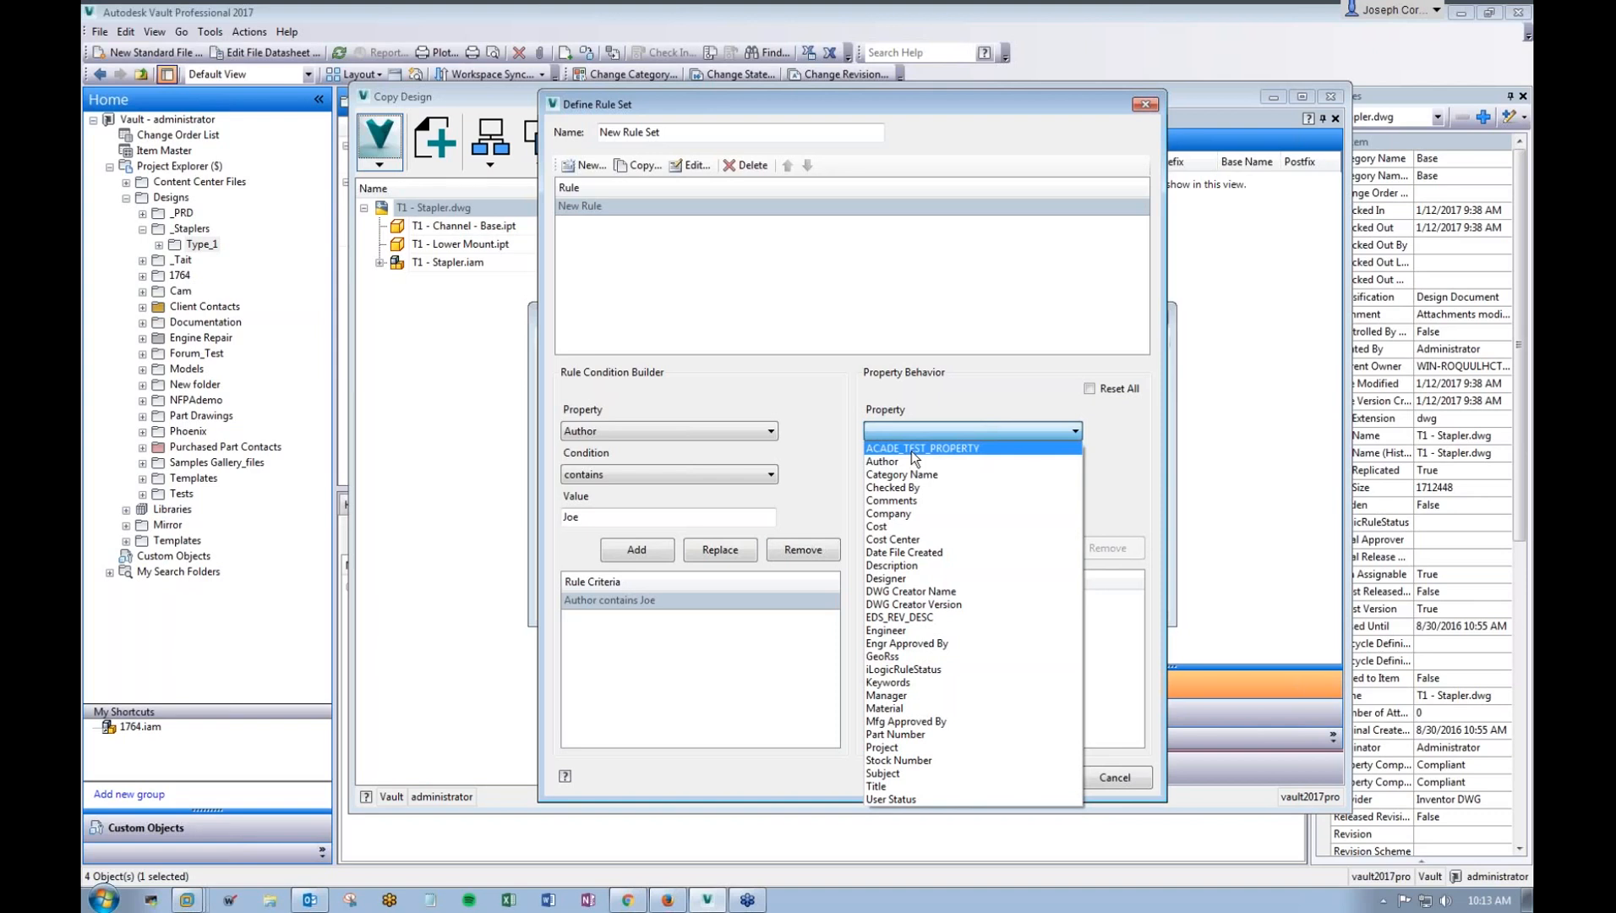
{"action": "left_click", "coordinate": [911, 451]}
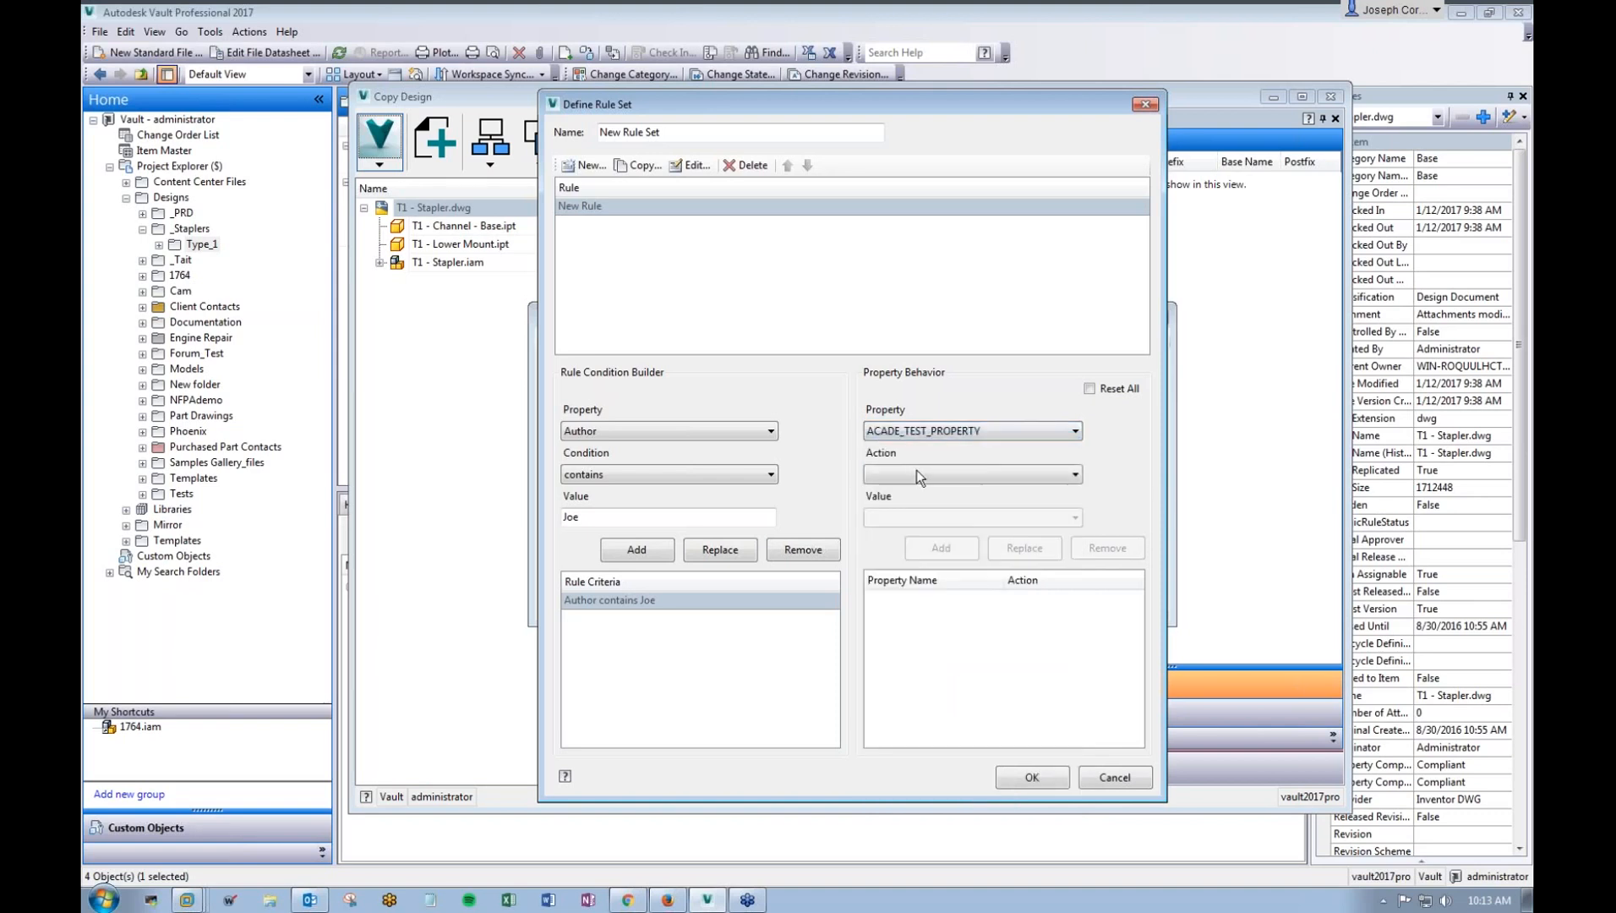
{"action": "left_click", "coordinate": [916, 474]}
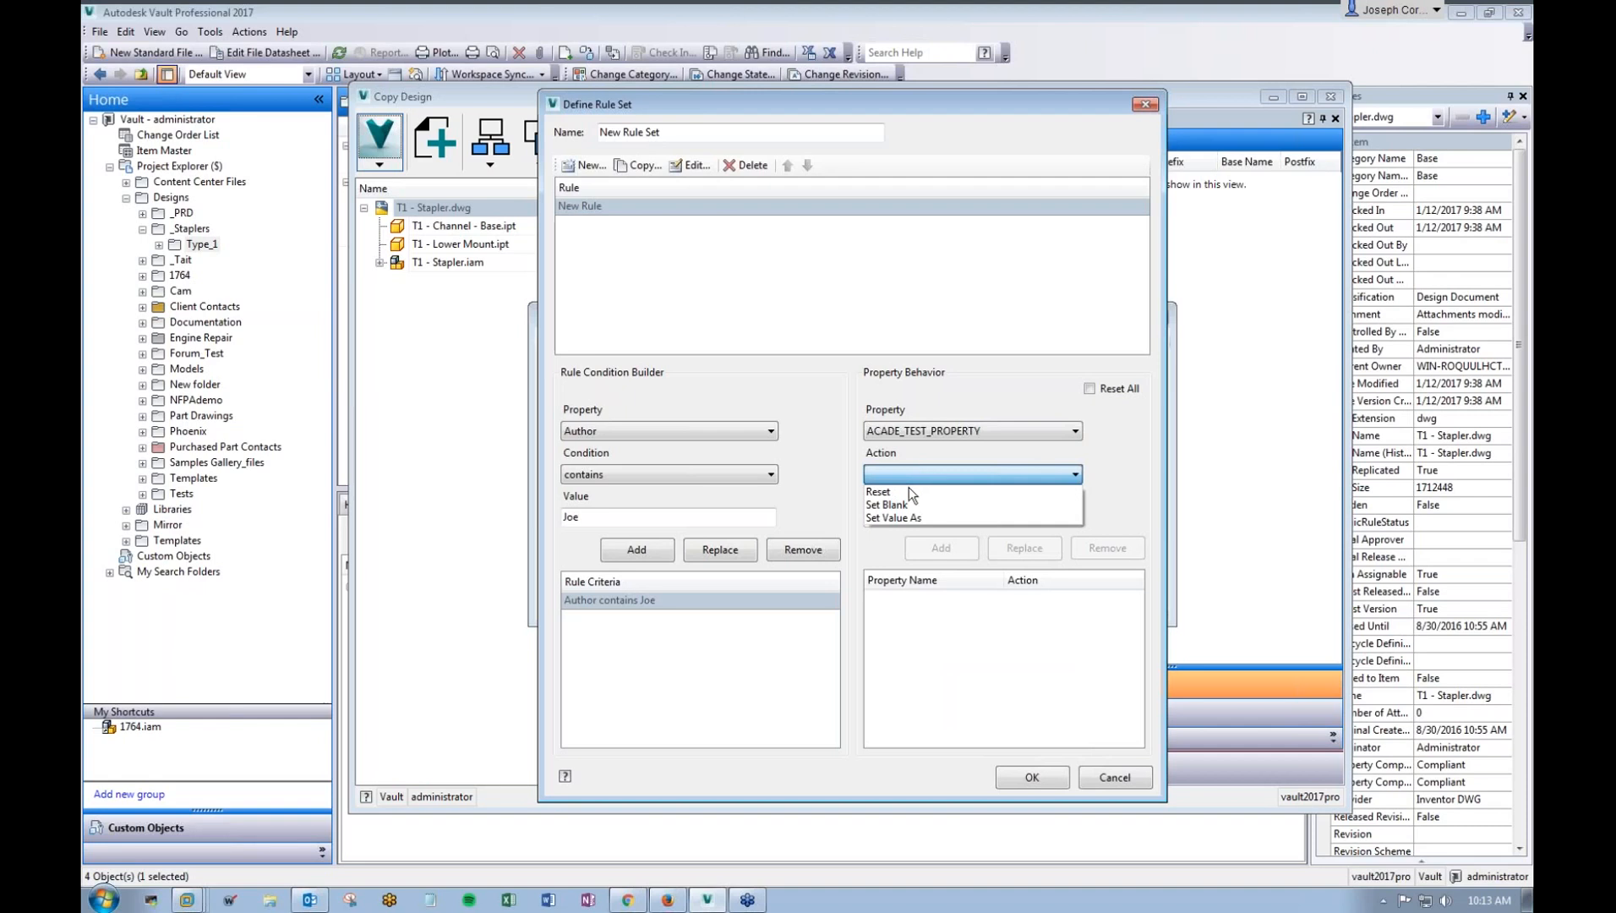
{"action": "left_click", "coordinate": [912, 518]}
{"action": "left_click", "coordinate": [911, 522]}
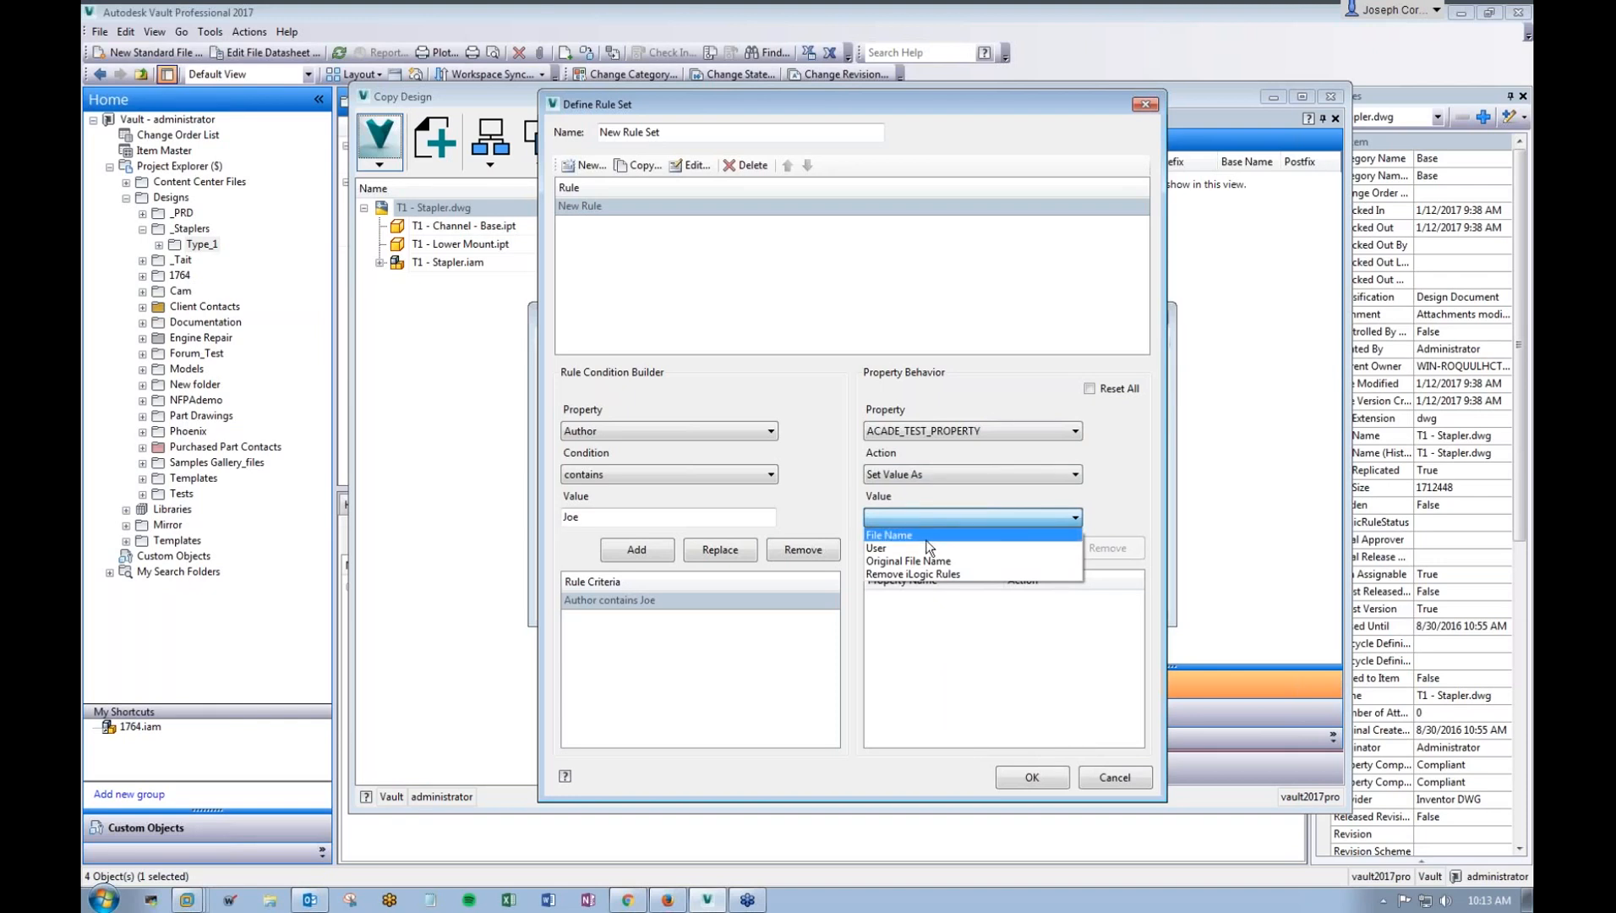
{"action": "left_click", "coordinate": [944, 471]}
{"action": "left_click", "coordinate": [944, 472]}
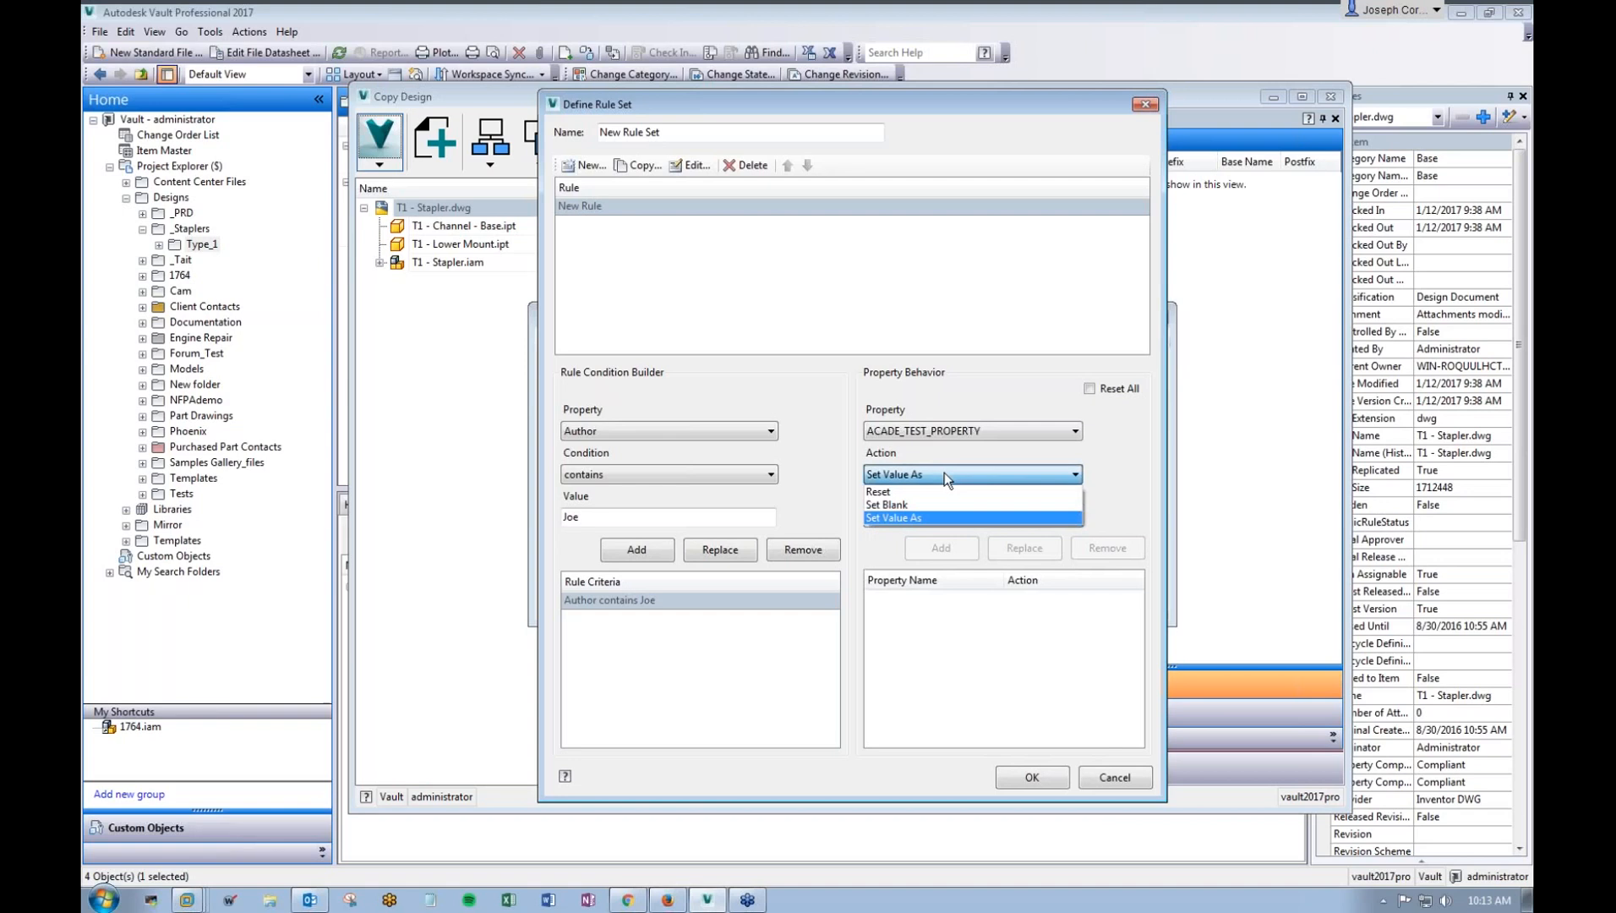
{"action": "left_click", "coordinate": [930, 505]}
{"action": "left_click", "coordinate": [955, 548]}
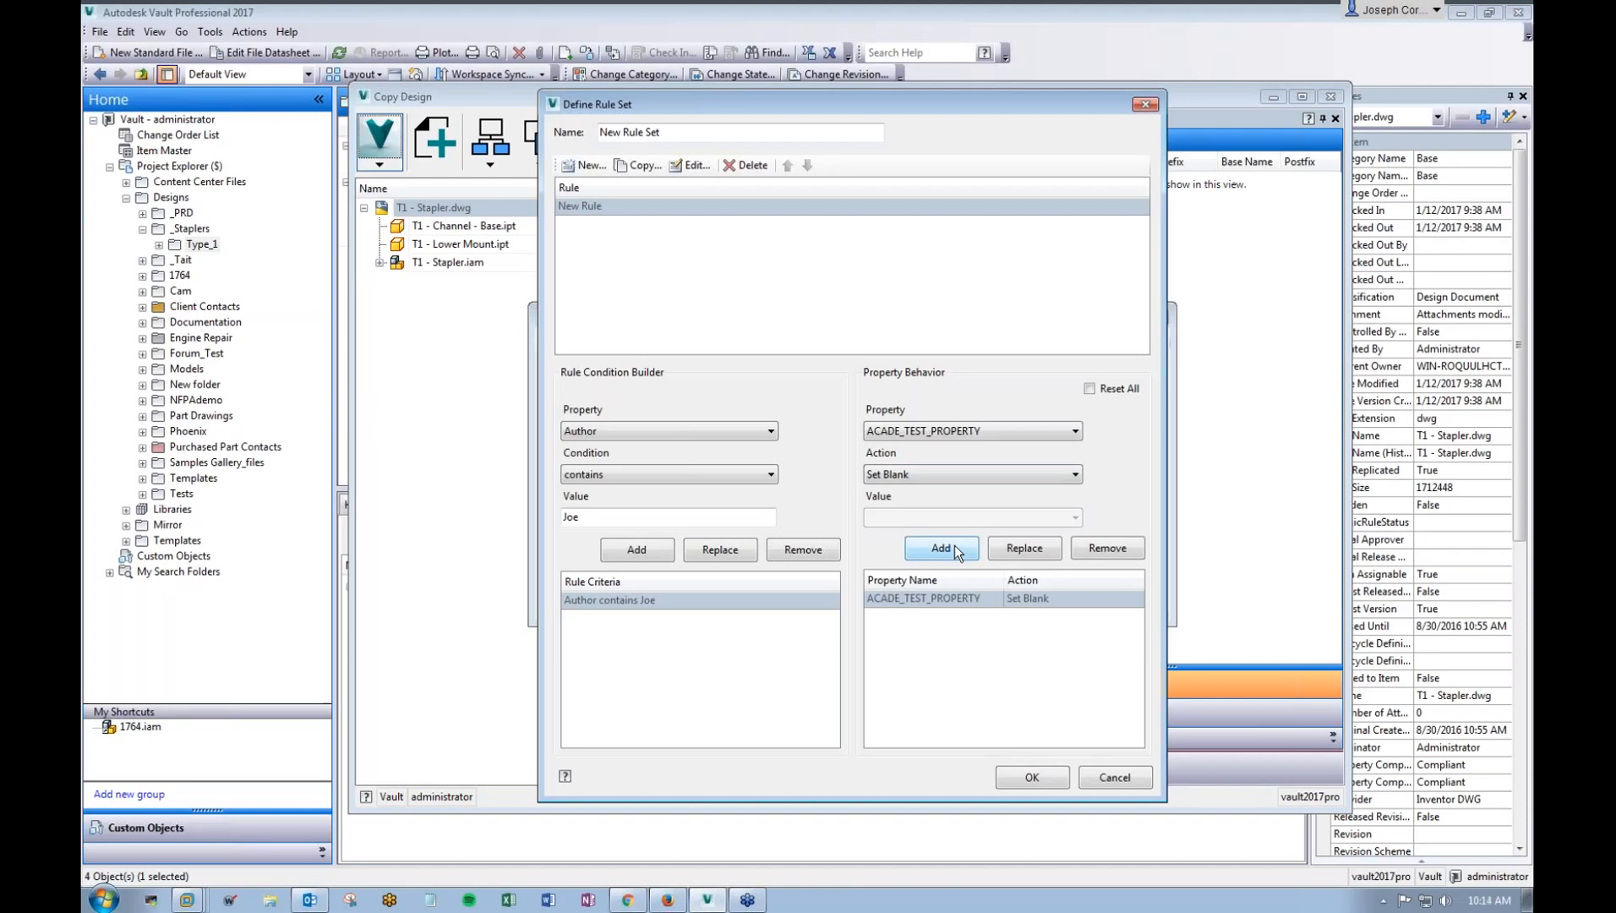
Step: Enable Reset All for the rule's property behavior, and discard the unsaved rule set
{"action": "left_click", "coordinate": [1089, 388]}
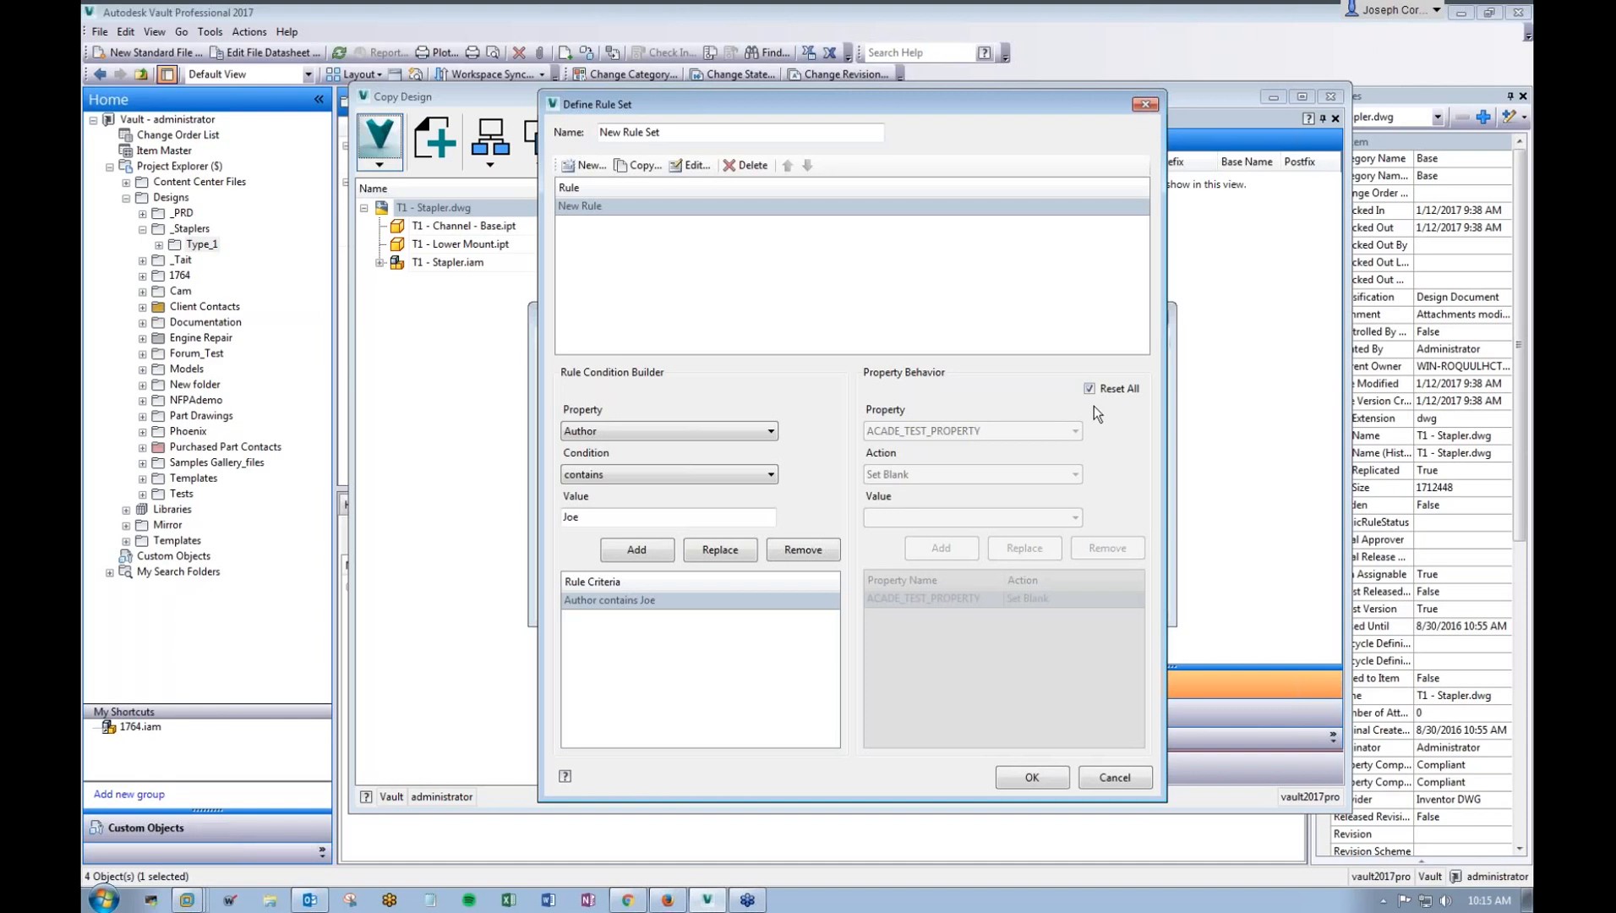
{"action": "left_click", "coordinate": [1113, 777]}
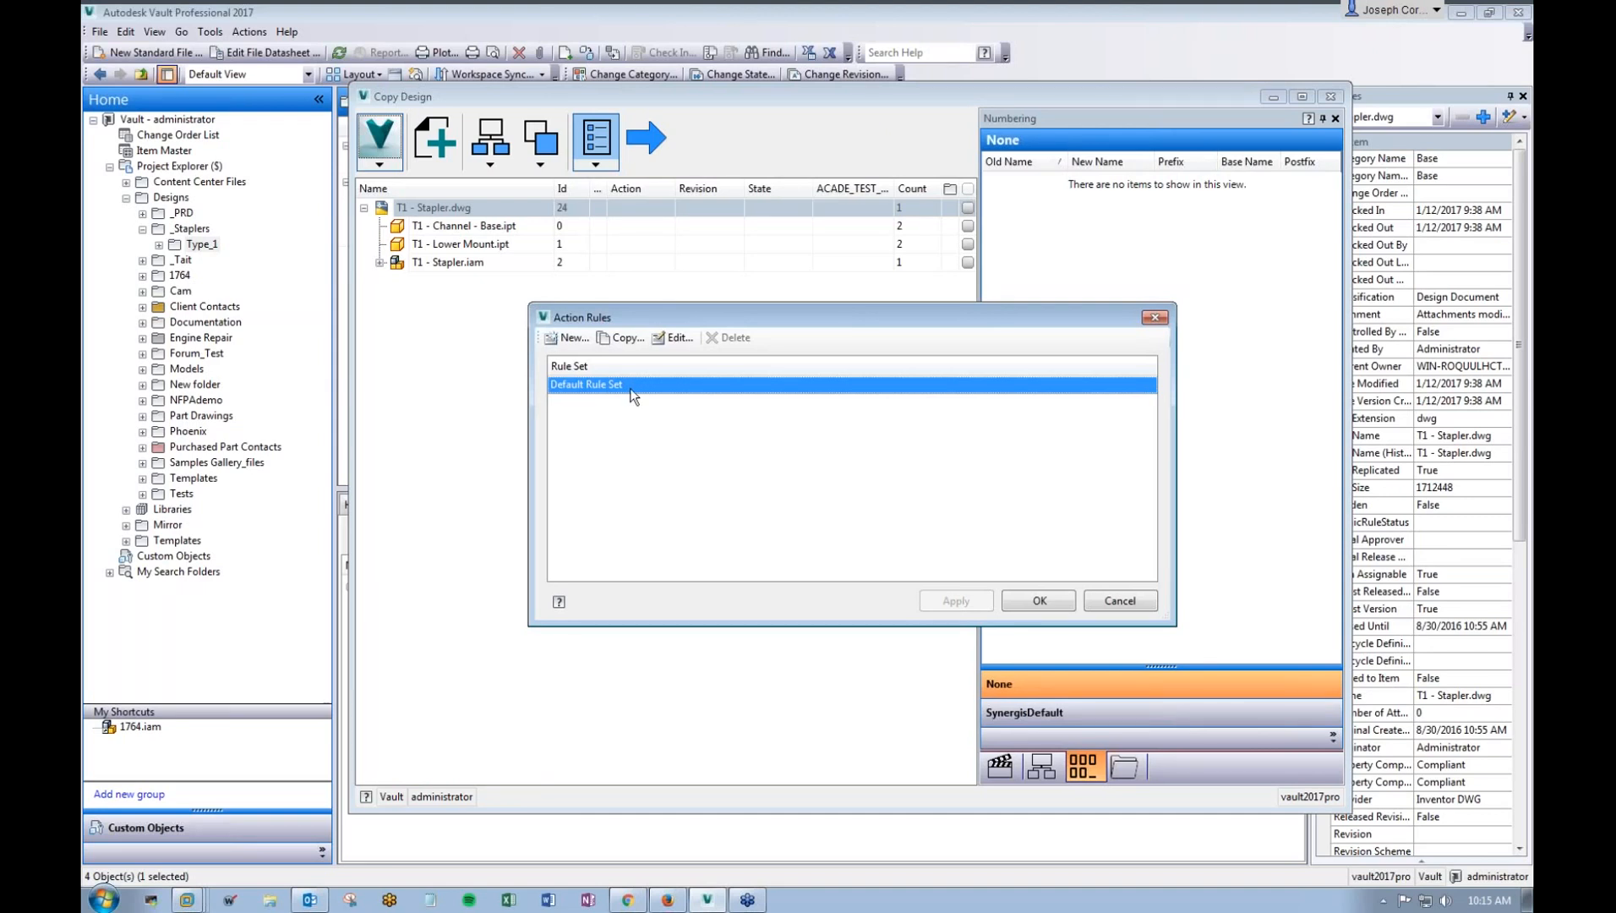
Step: Examine the rule criteria and property behaviors defined in the Default Rule Set, and close it without changes
{"action": "left_click", "coordinate": [672, 339]}
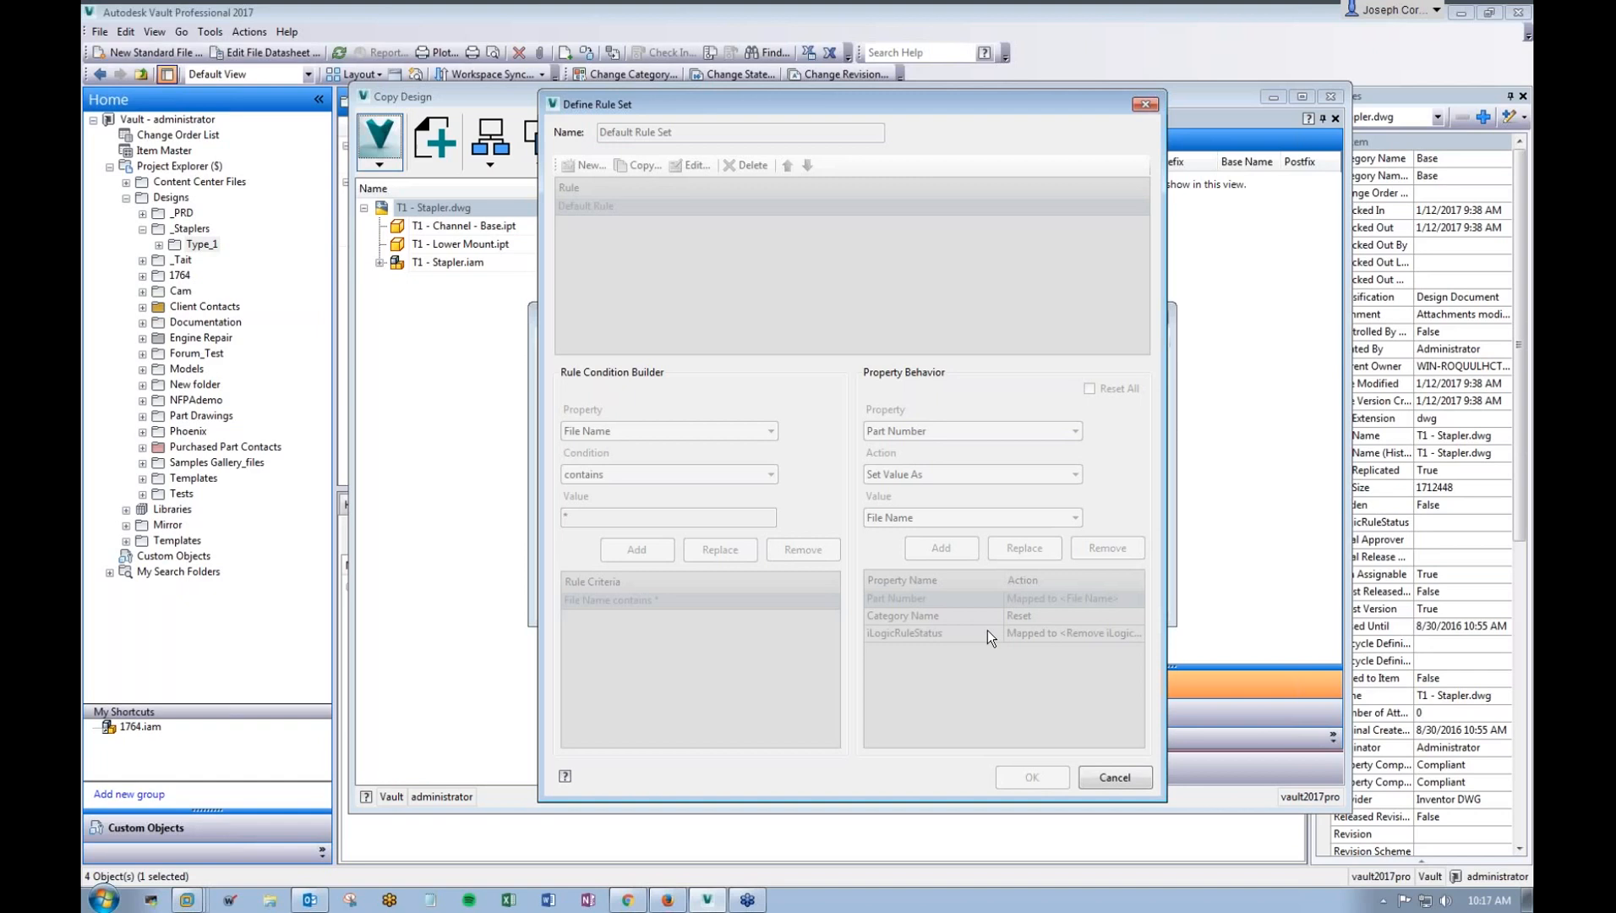
{"action": "left_click", "coordinate": [1095, 775]}
Step: Create another rule set with a default-named rule, and add the criterion File Name is not empty
{"action": "left_click", "coordinate": [565, 336]}
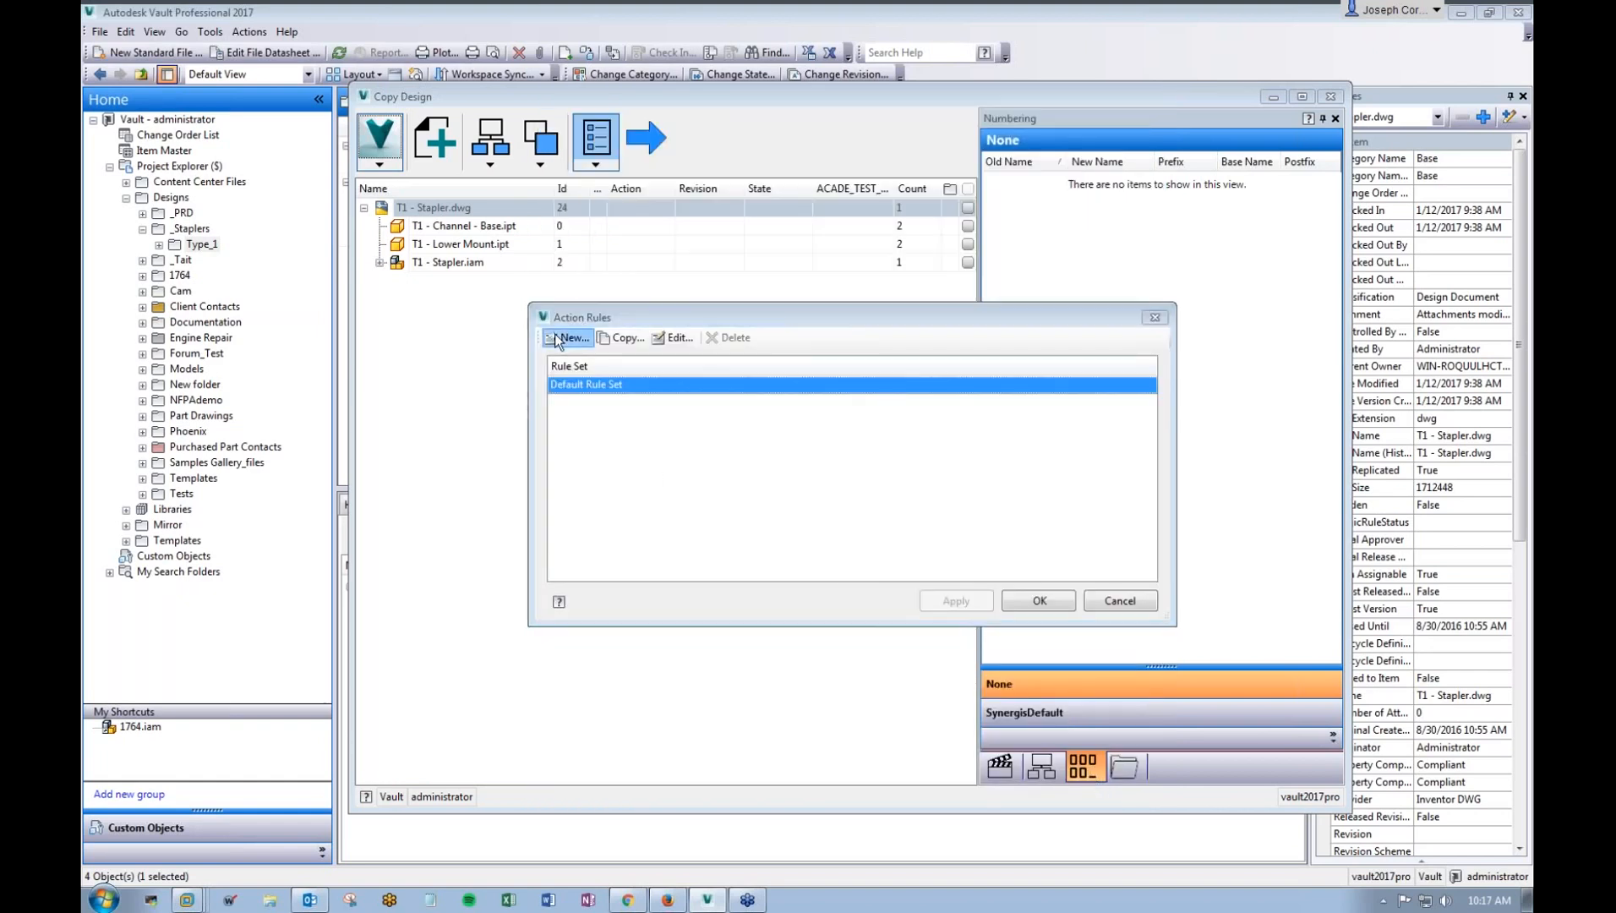
{"action": "left_click", "coordinate": [579, 166]}
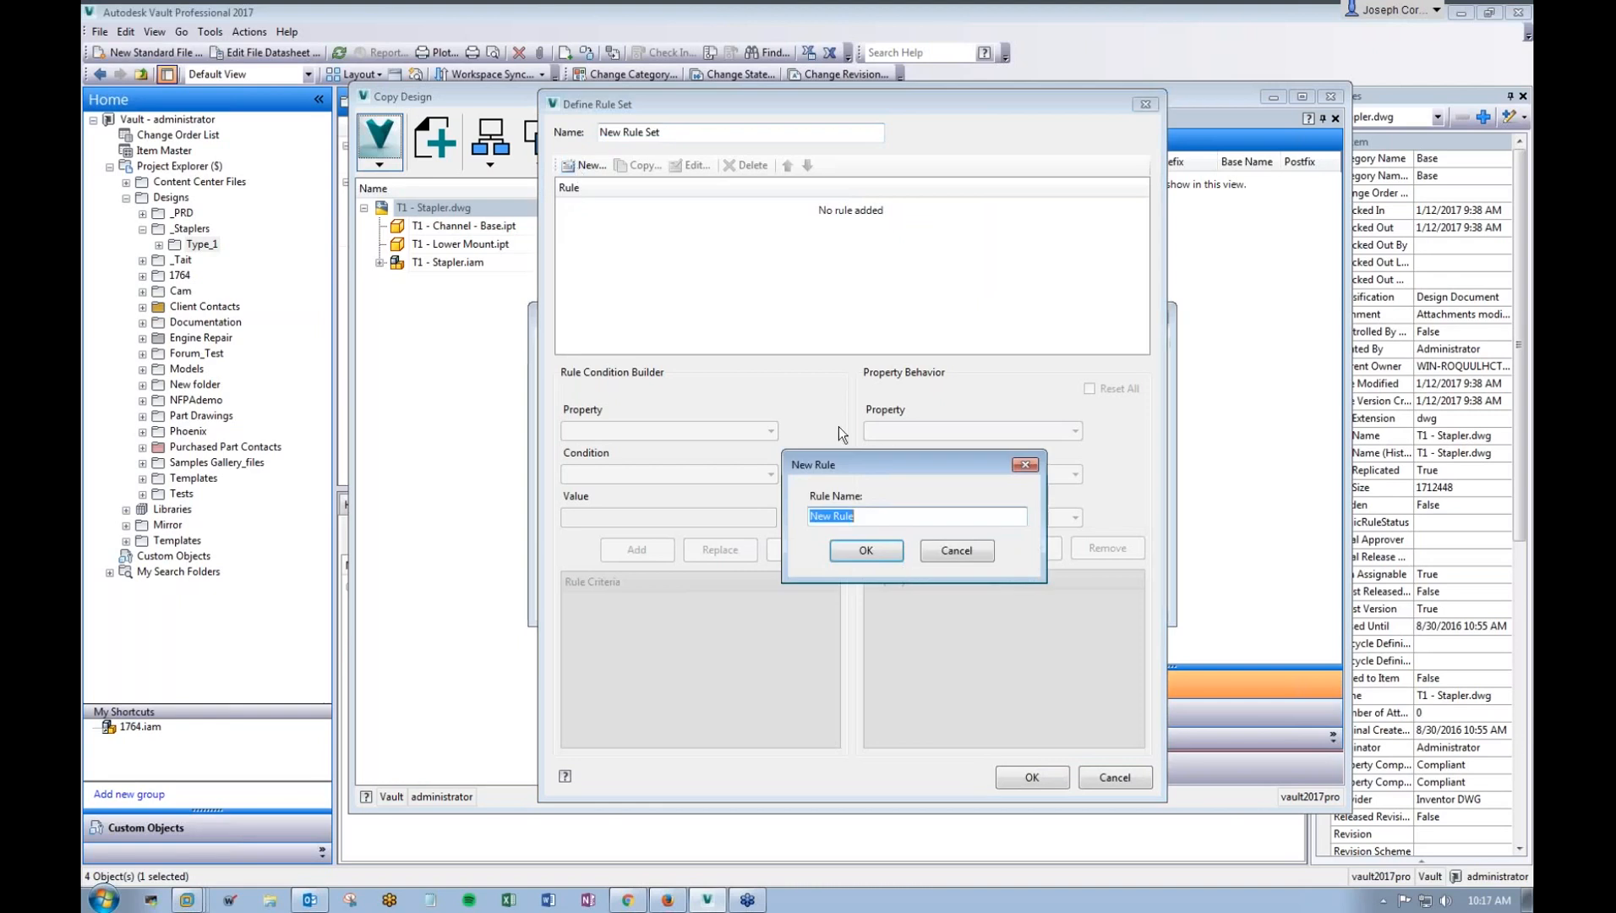
{"action": "left_click", "coordinate": [879, 556]}
{"action": "left_click", "coordinate": [698, 432]}
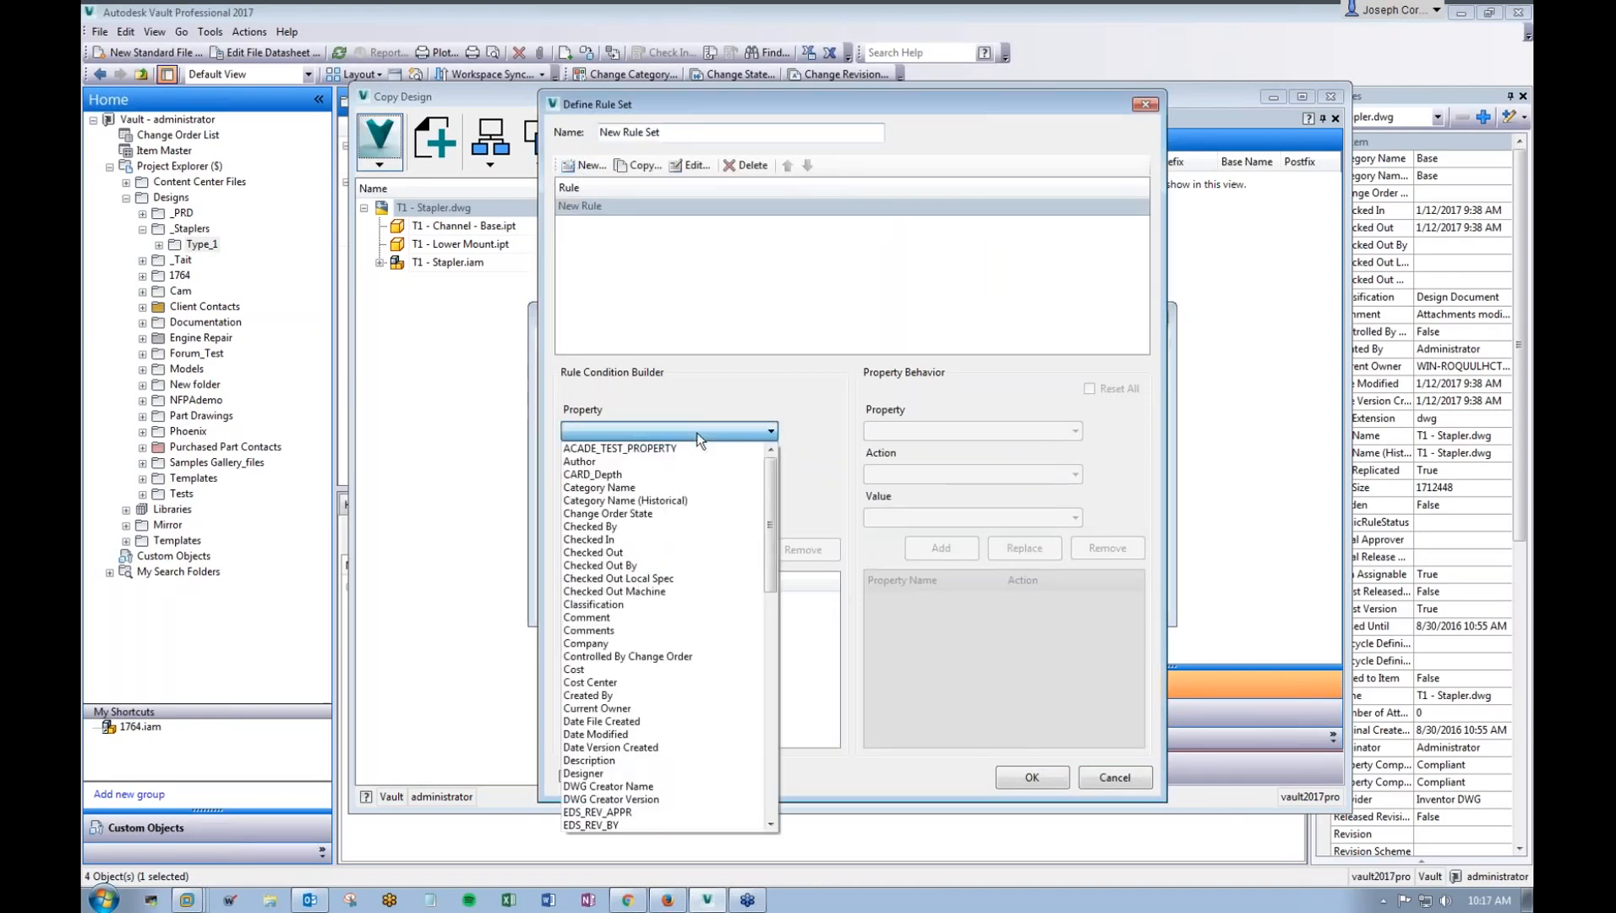
{"action": "scroll", "coordinate": [706, 532], "scroll_direction": "down", "scroll_amount": 15}
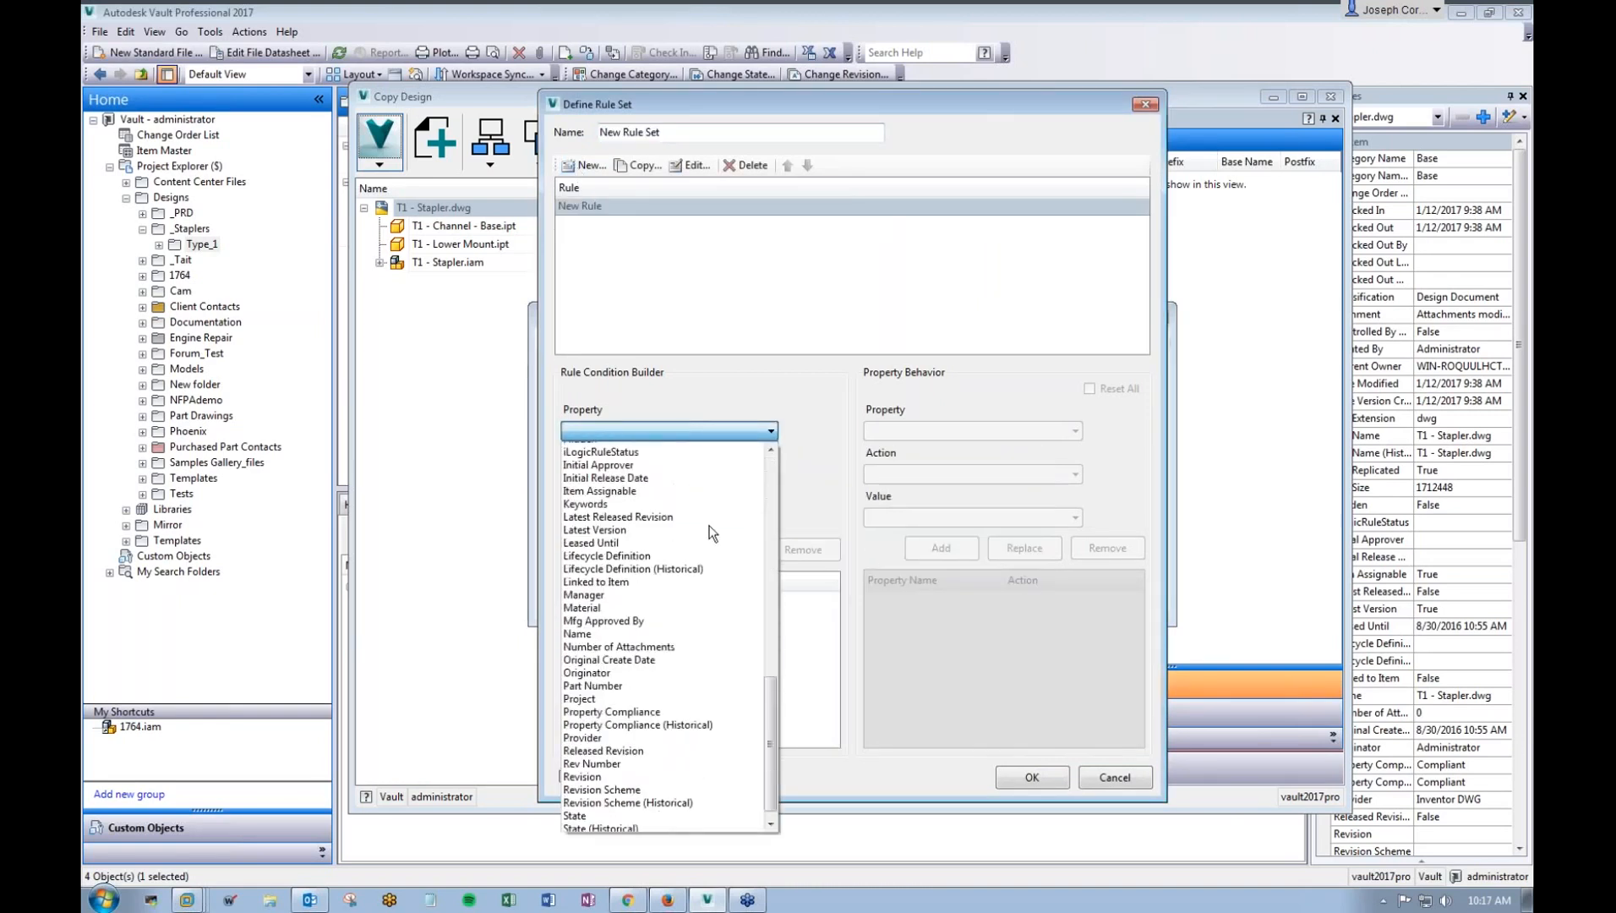
{"action": "scroll", "coordinate": [700, 534], "scroll_direction": "up", "scroll_amount": 2}
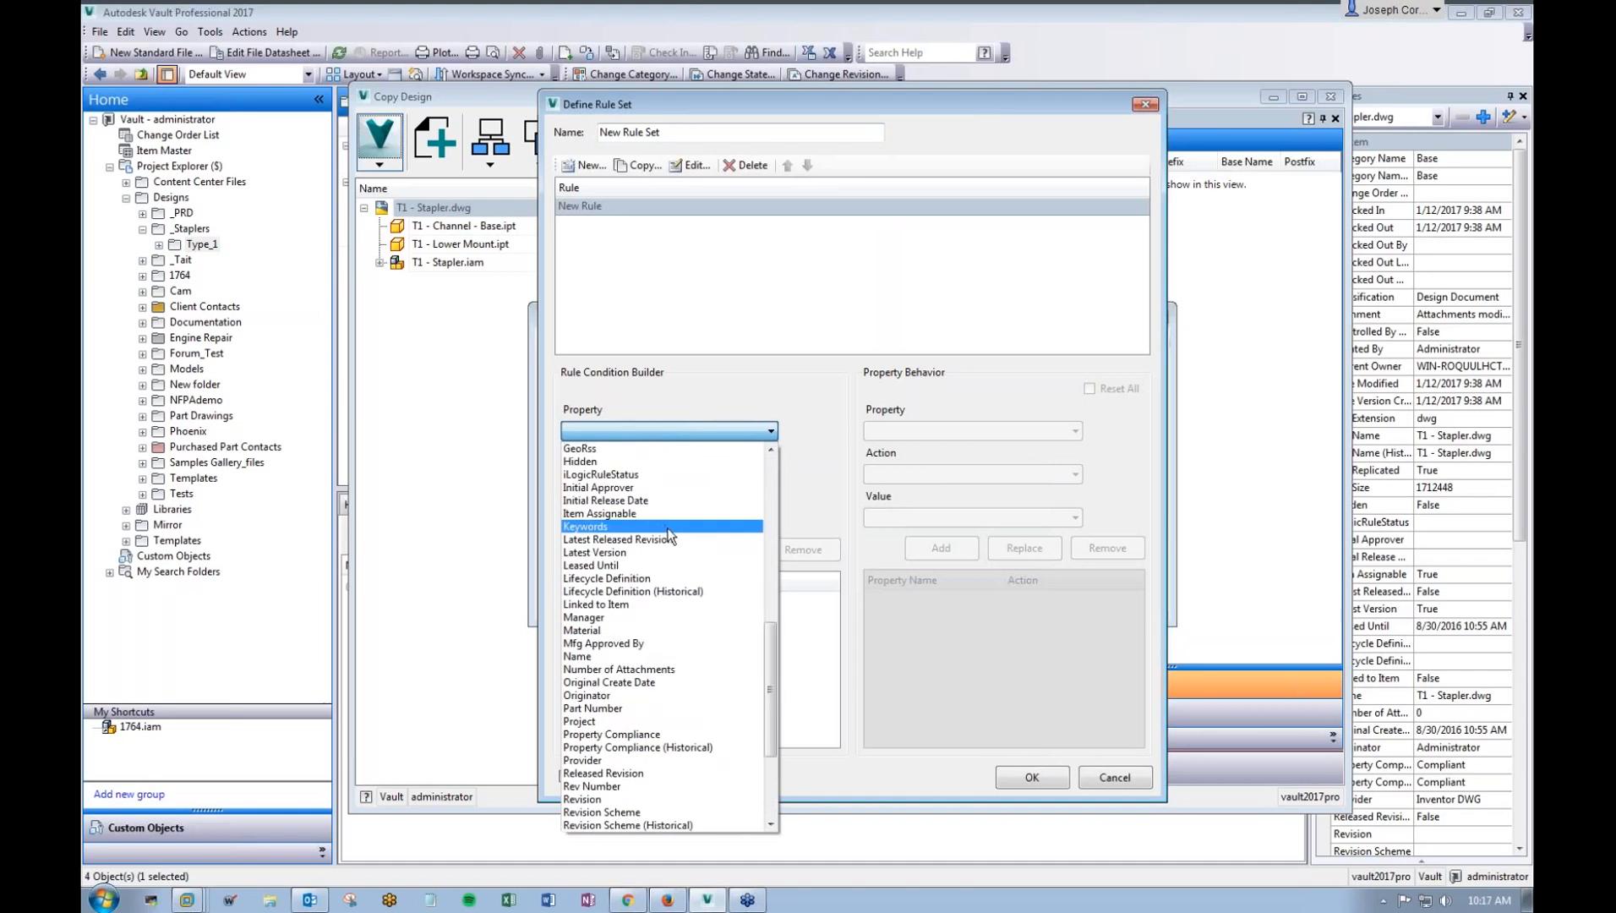
{"action": "scroll", "coordinate": [671, 535], "scroll_direction": "up", "scroll_amount": 2}
{"action": "scroll", "coordinate": [645, 478], "scroll_direction": "up", "scroll_amount": 1}
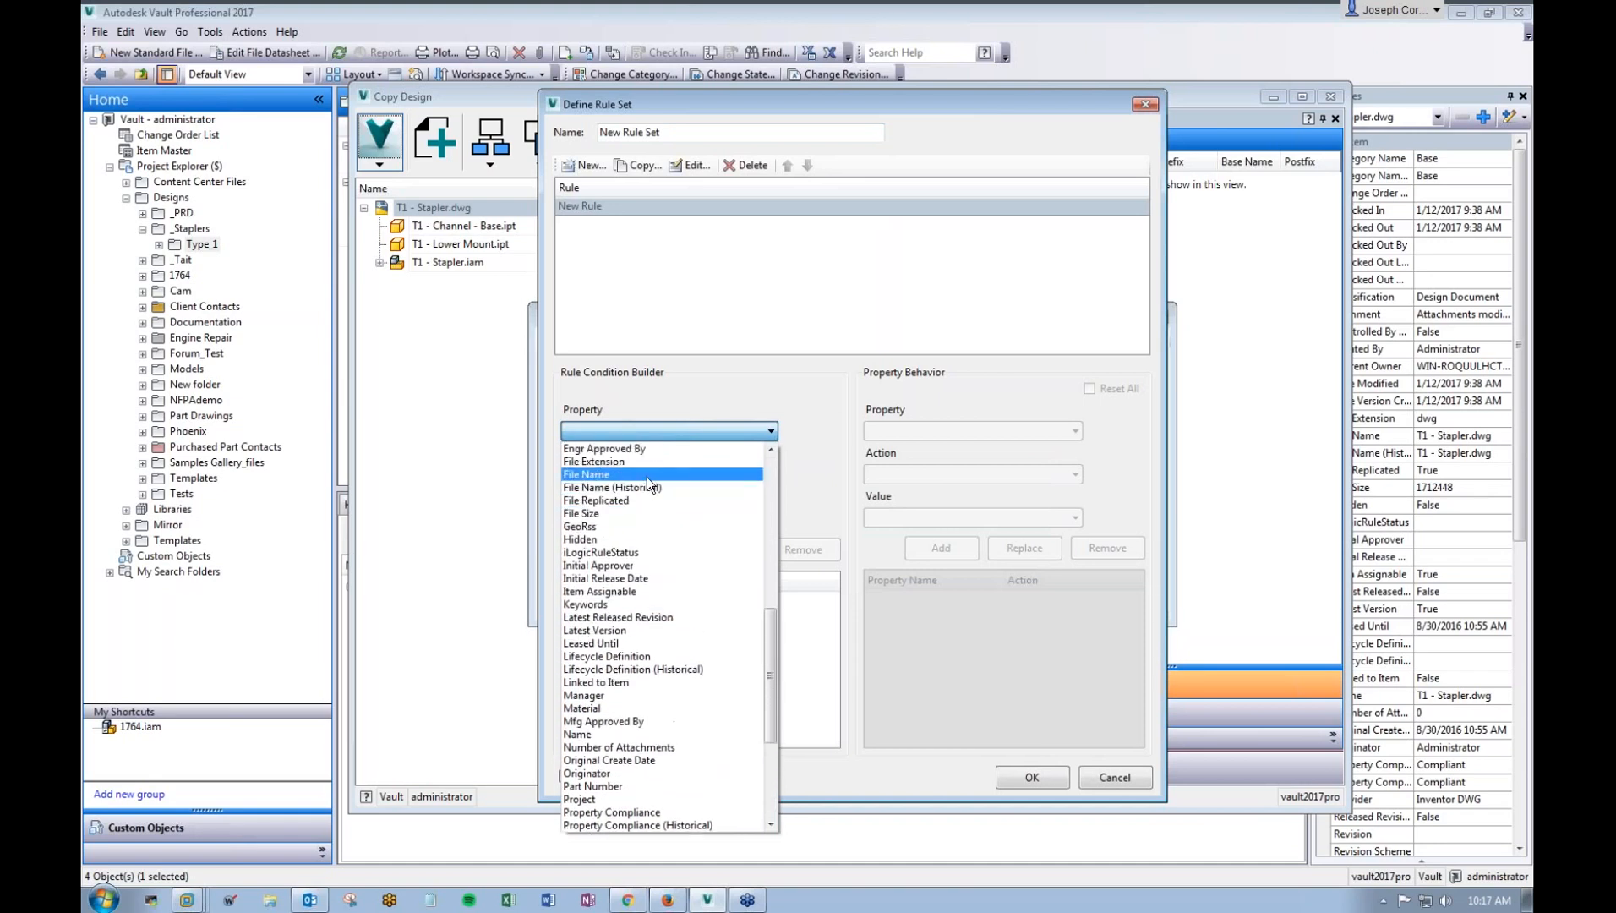
{"action": "left_click", "coordinate": [648, 478]}
{"action": "left_click", "coordinate": [652, 475]}
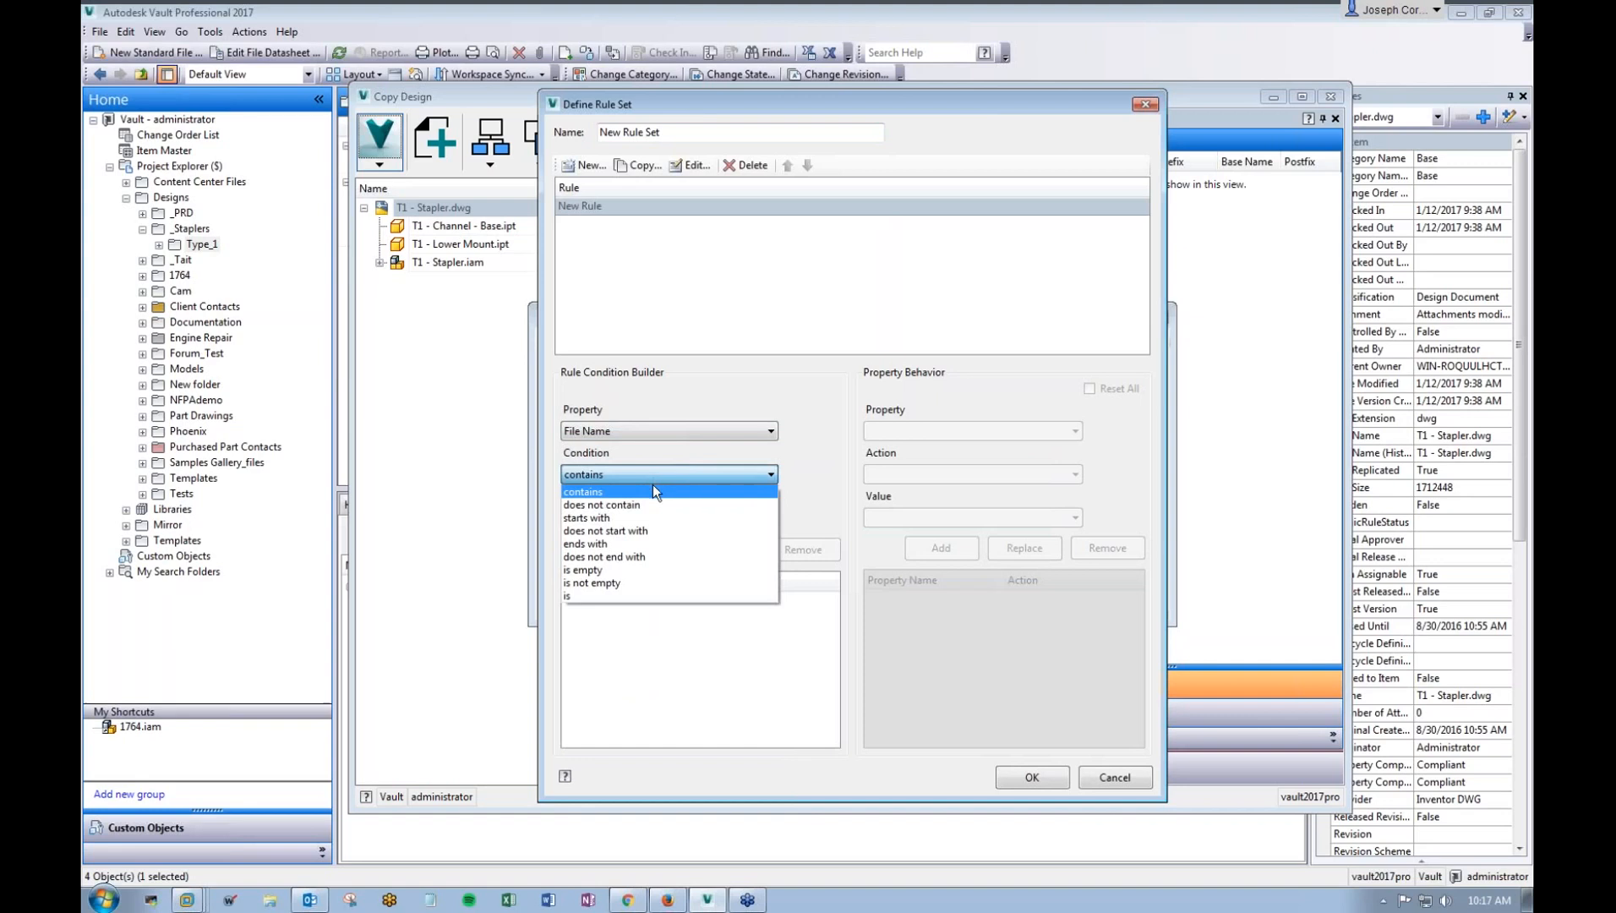
{"action": "left_click", "coordinate": [642, 583]}
{"action": "left_click", "coordinate": [647, 550]}
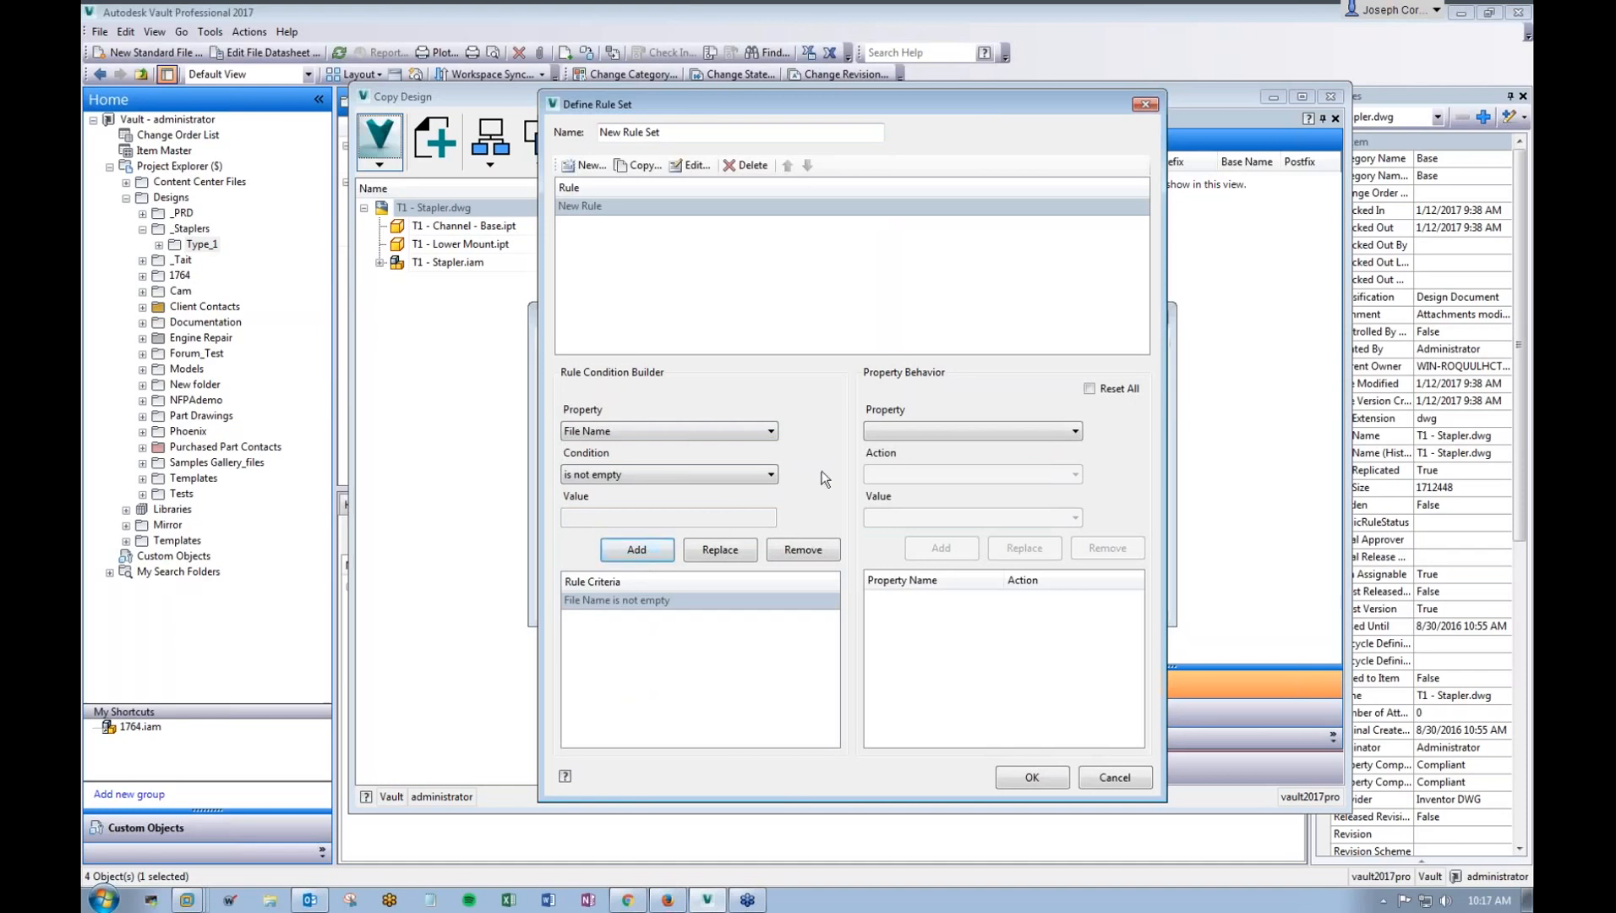
Step: Add a property behavior that resets Cost Center, and save and apply the new rule set
{"action": "left_click", "coordinate": [898, 433]}
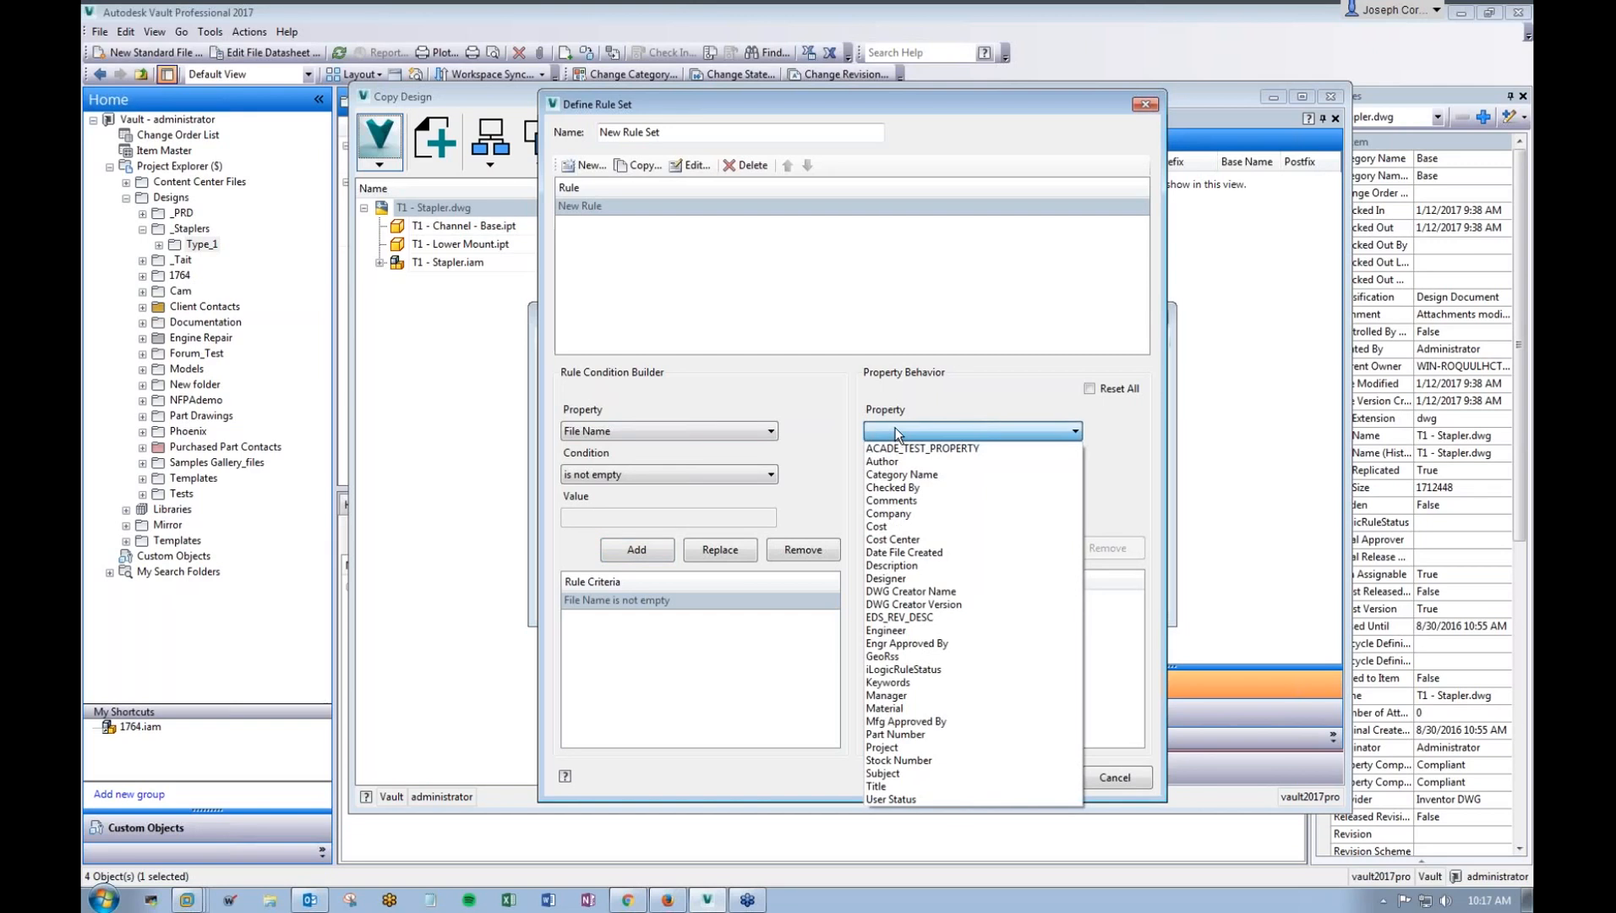
{"action": "left_click", "coordinate": [954, 540]}
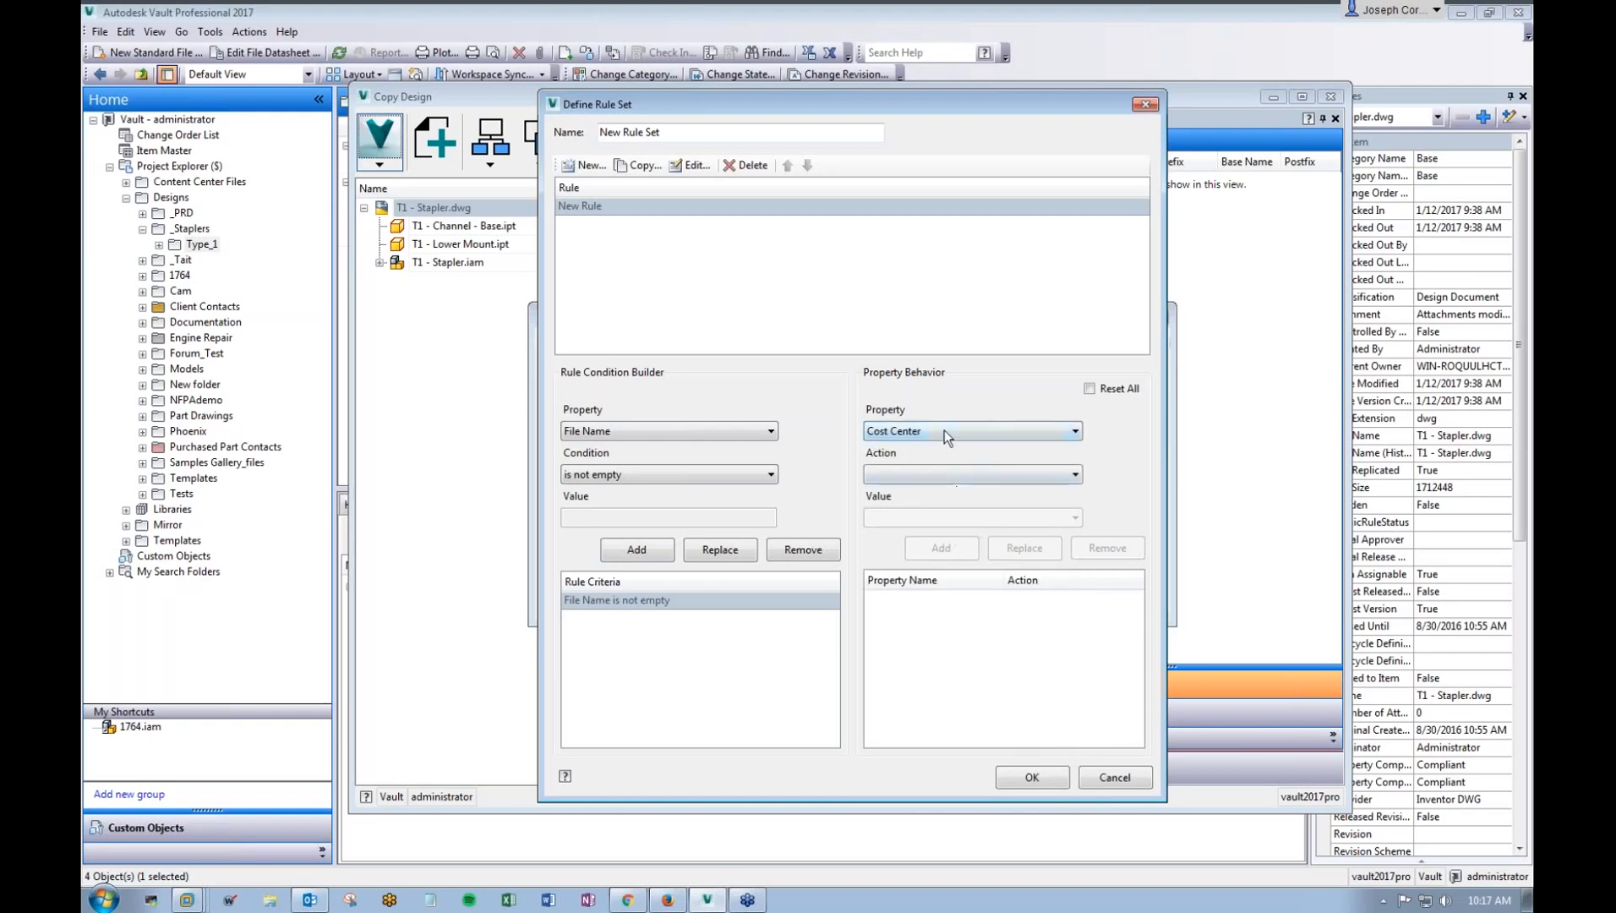
{"action": "left_click", "coordinate": [946, 475]}
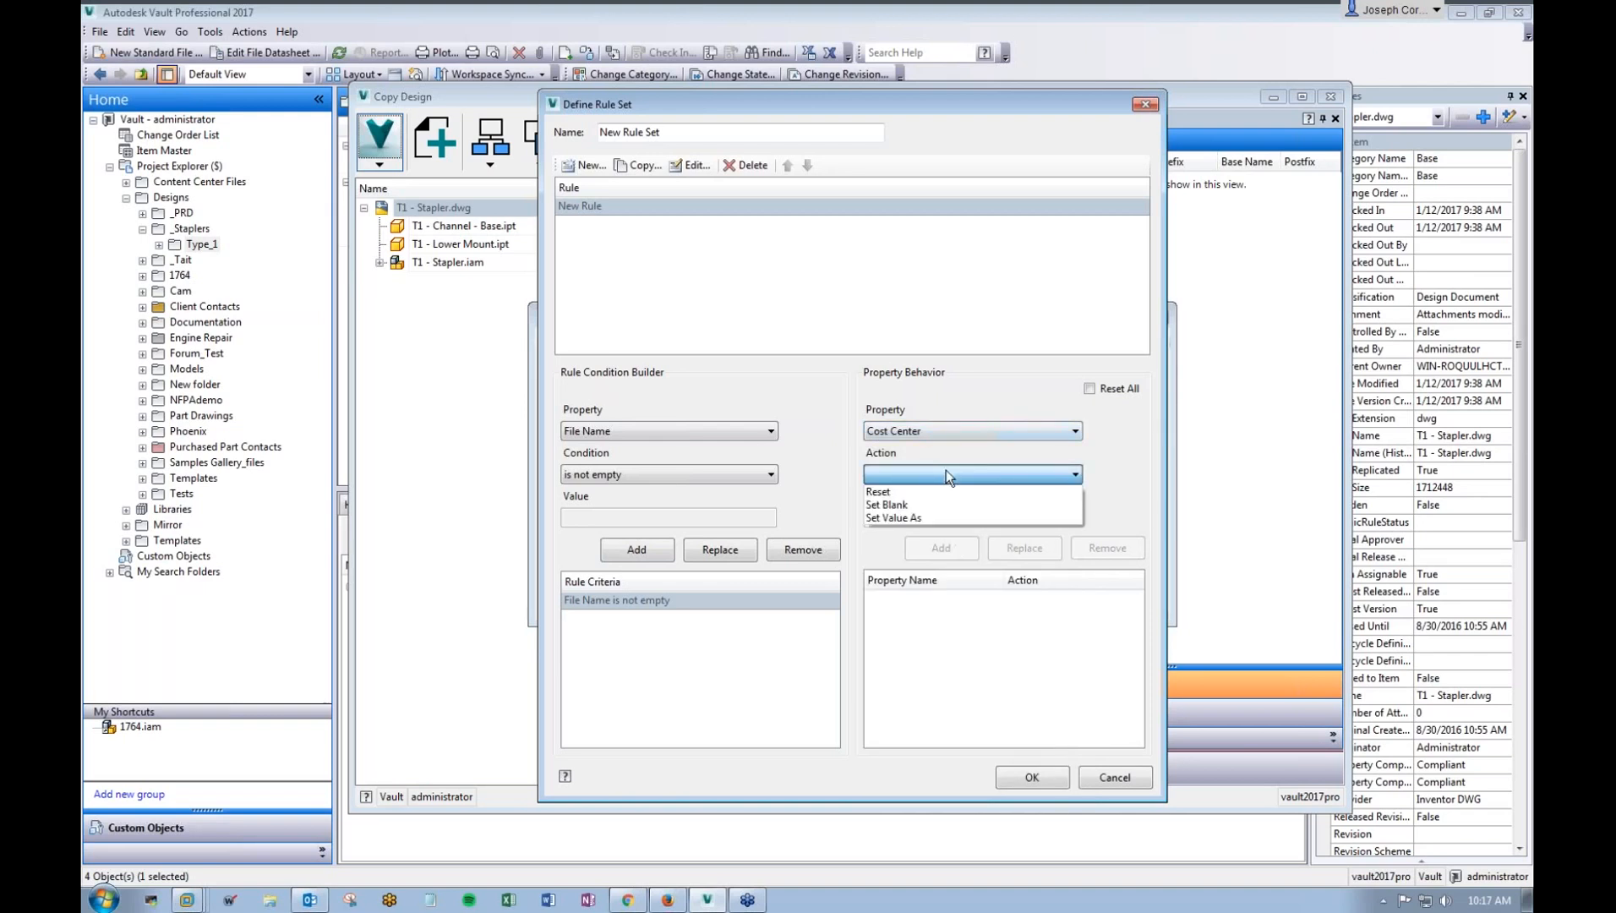
{"action": "left_click", "coordinate": [941, 490]}
{"action": "left_click", "coordinate": [946, 547]}
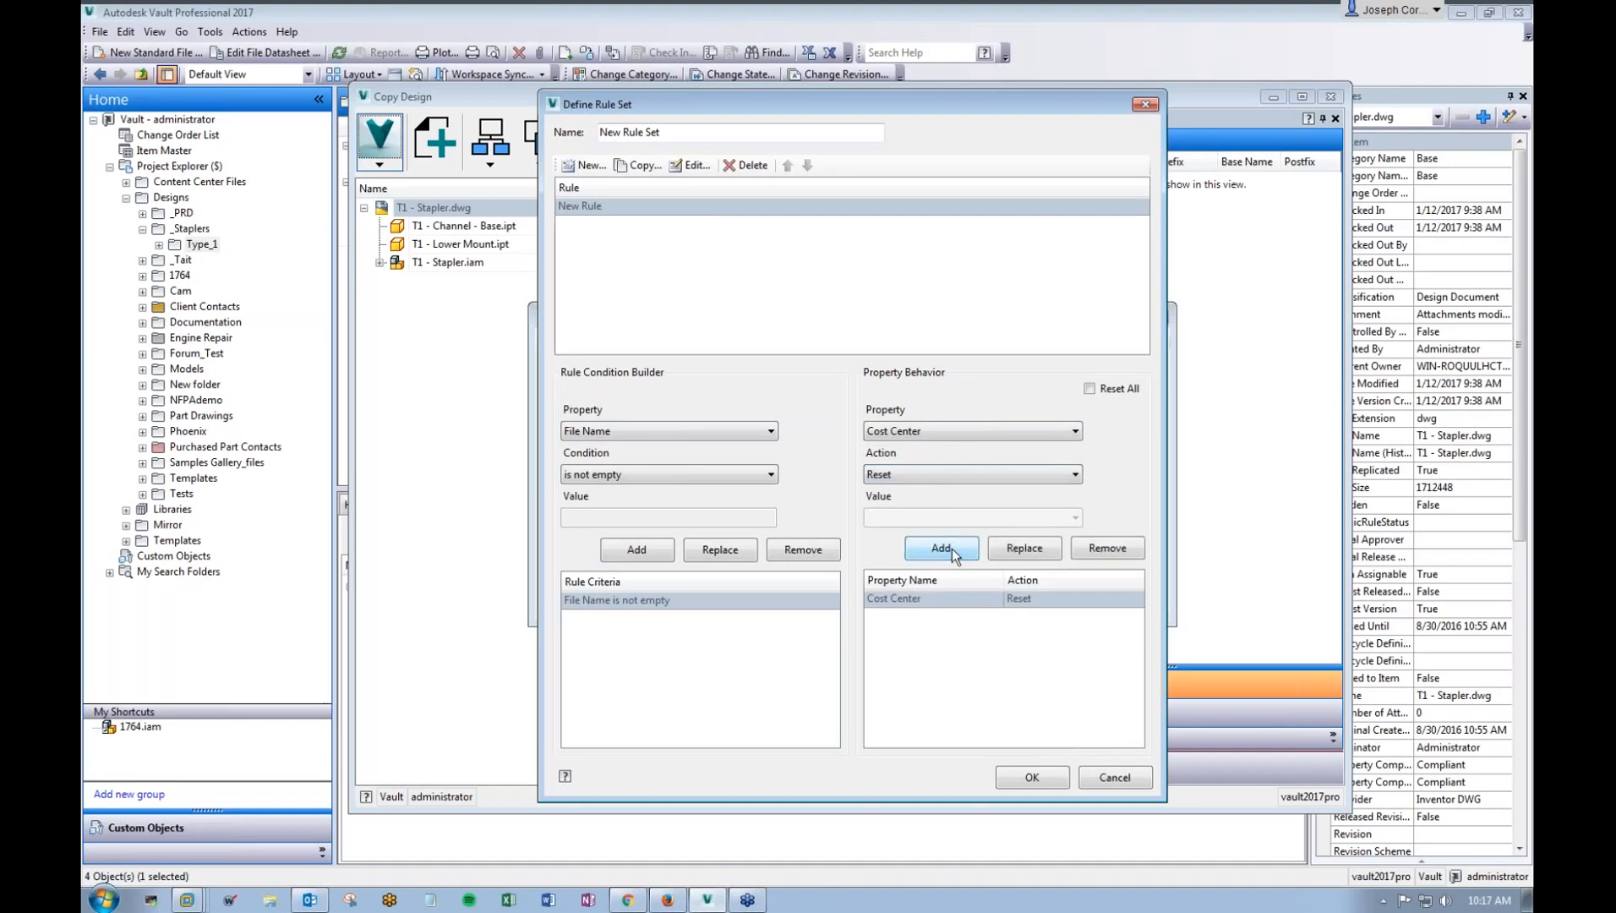
{"action": "left_click", "coordinate": [1019, 777]}
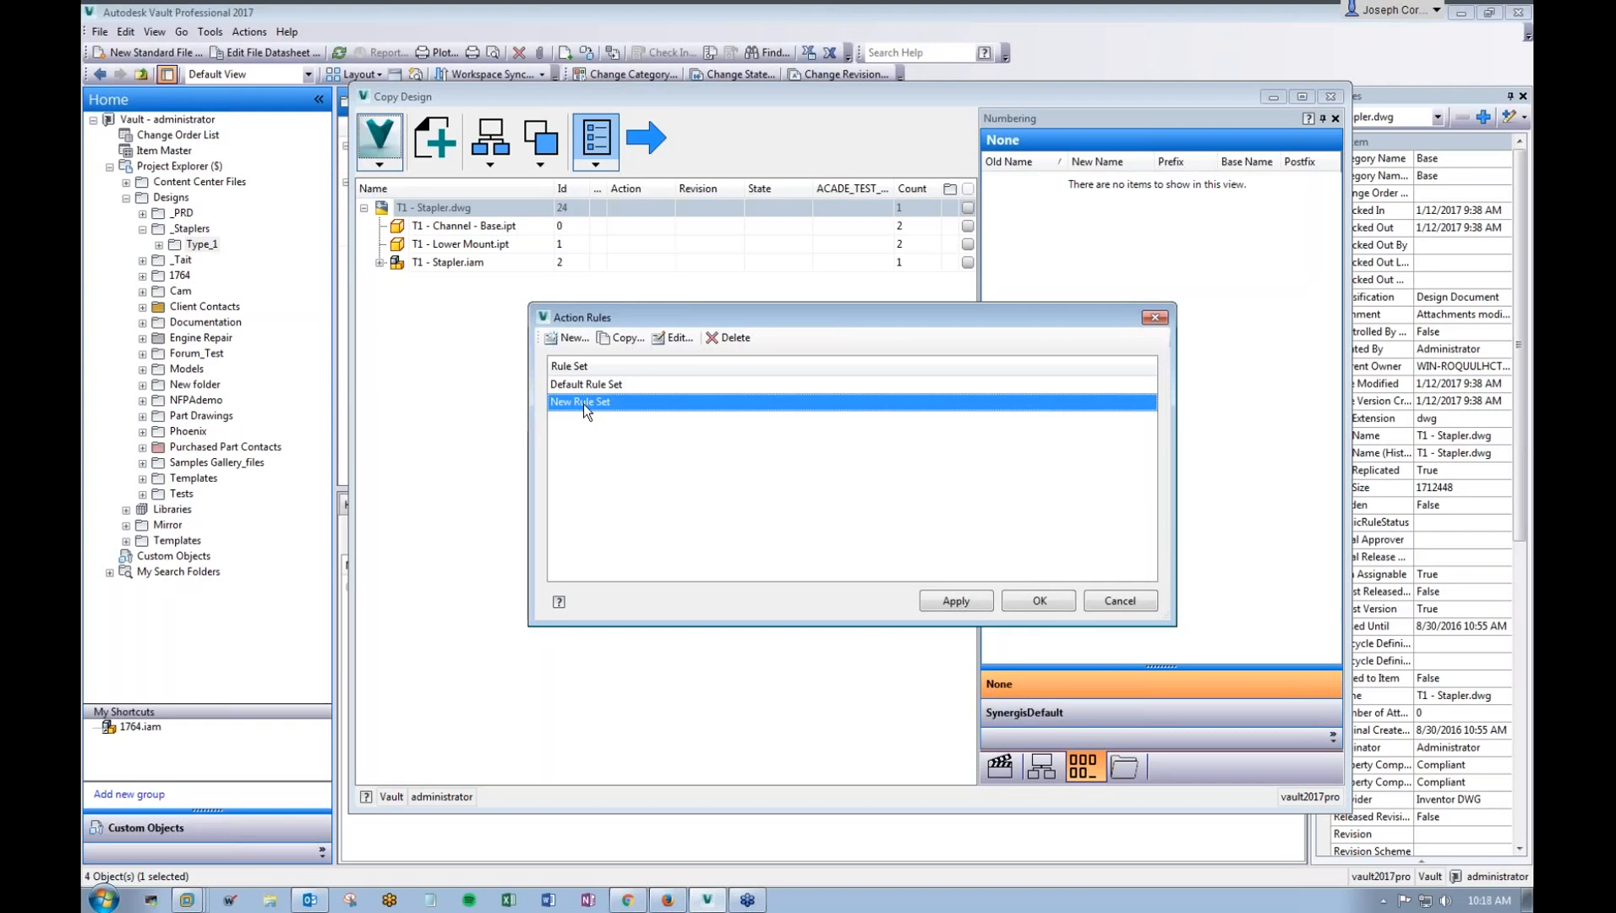
{"action": "left_click", "coordinate": [976, 608]}
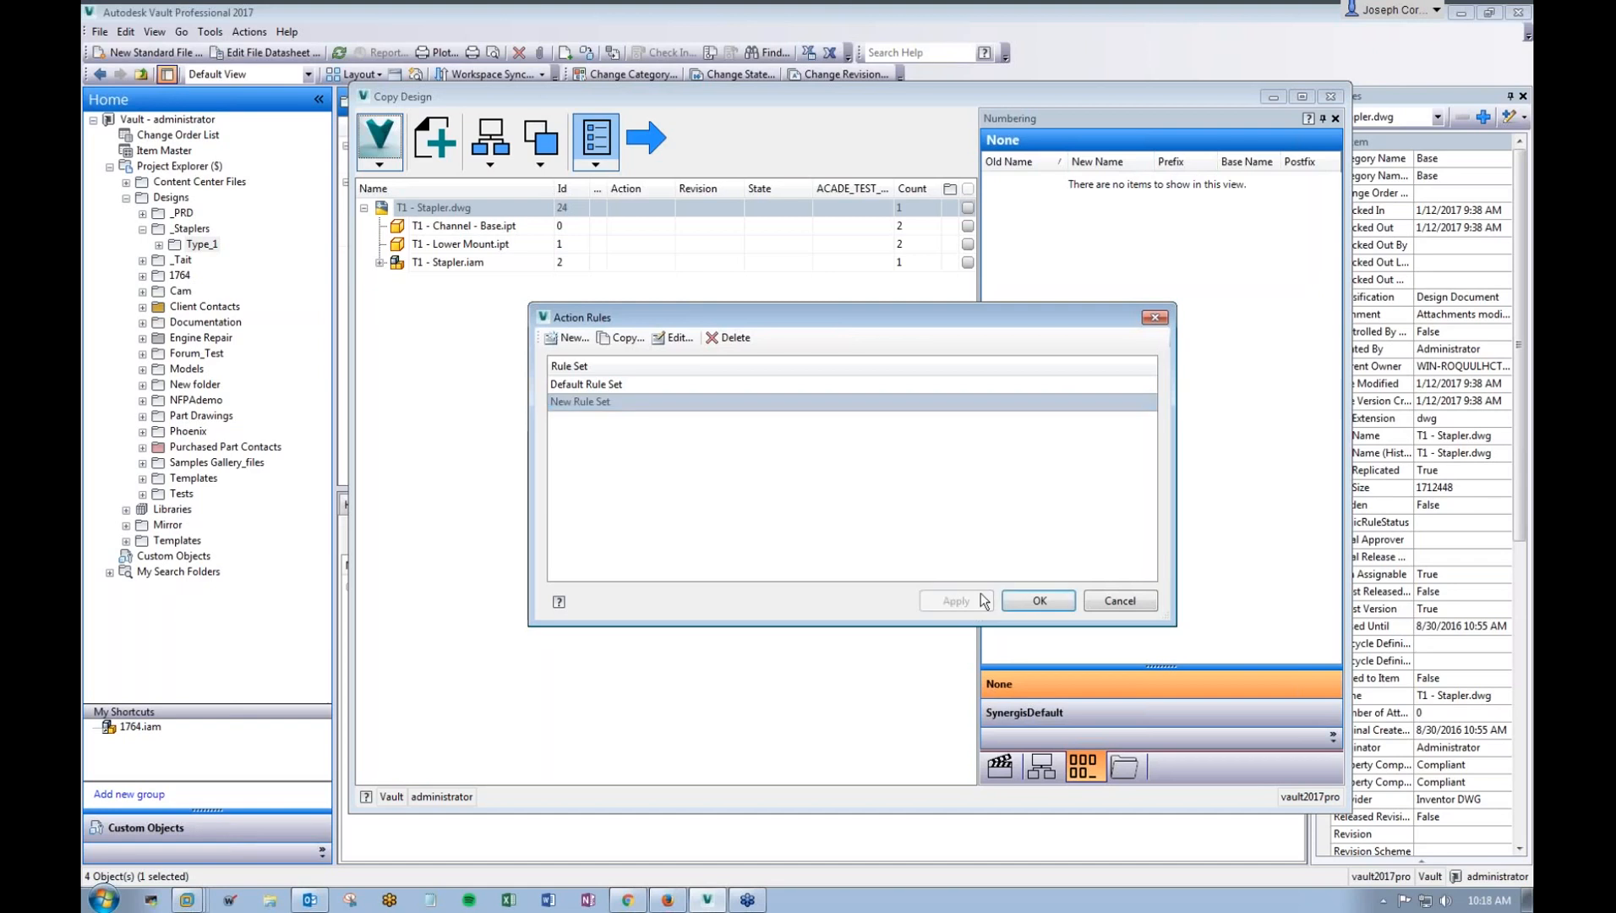
{"action": "left_click", "coordinate": [645, 404]}
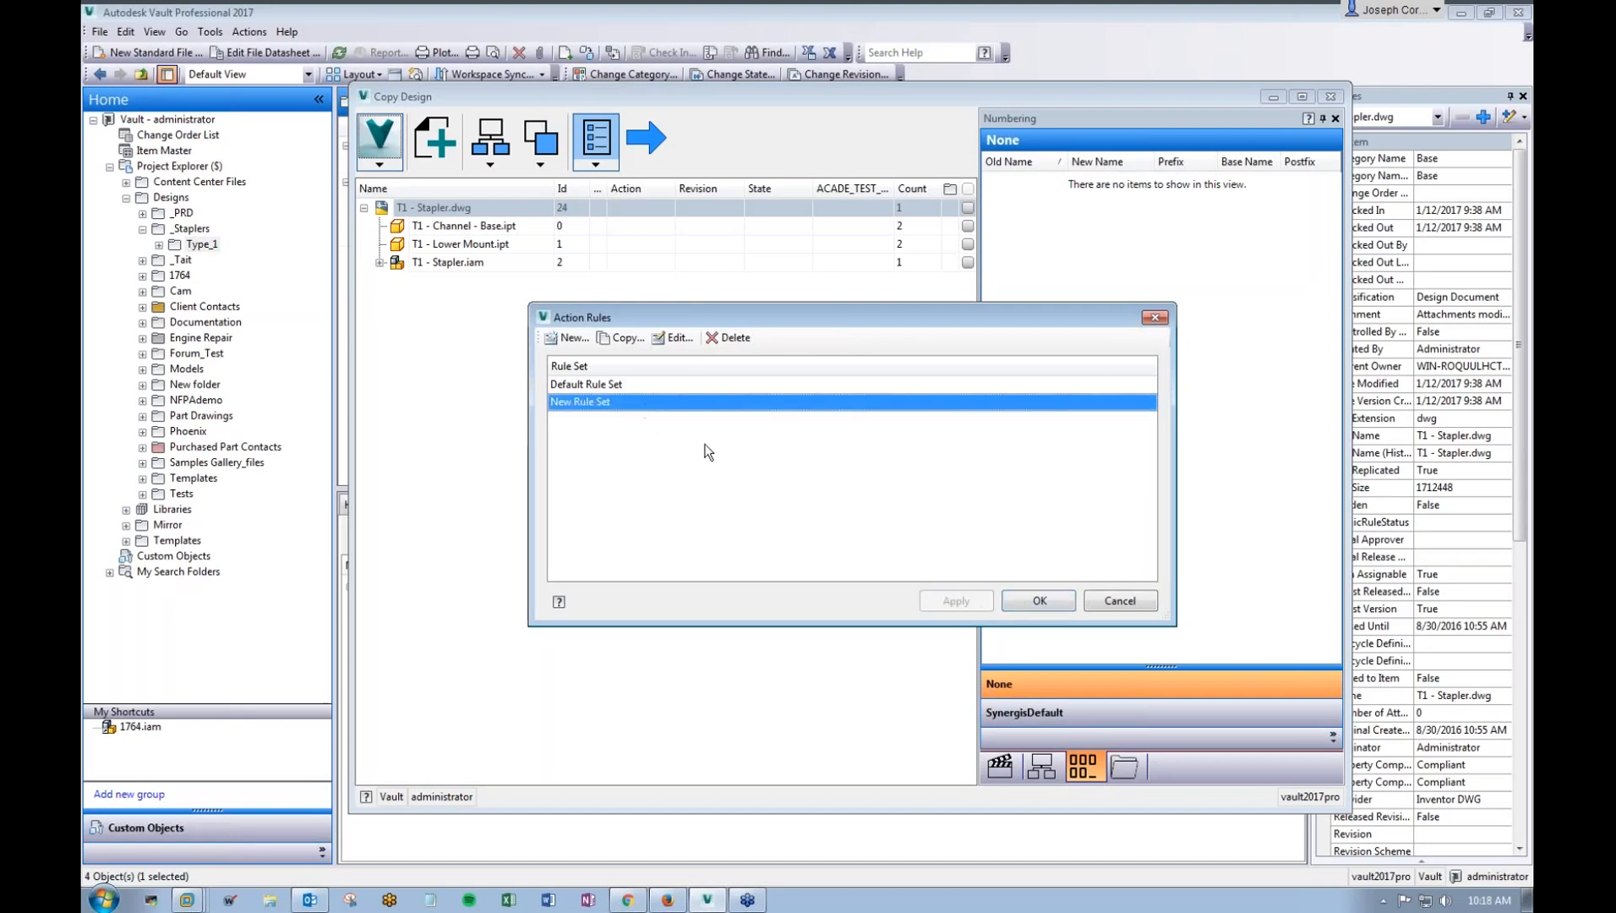
Step: Close the action rules, examine the numbering schemes available to Copy Design, and exit Copy Design
{"action": "left_click", "coordinate": [1038, 601]}
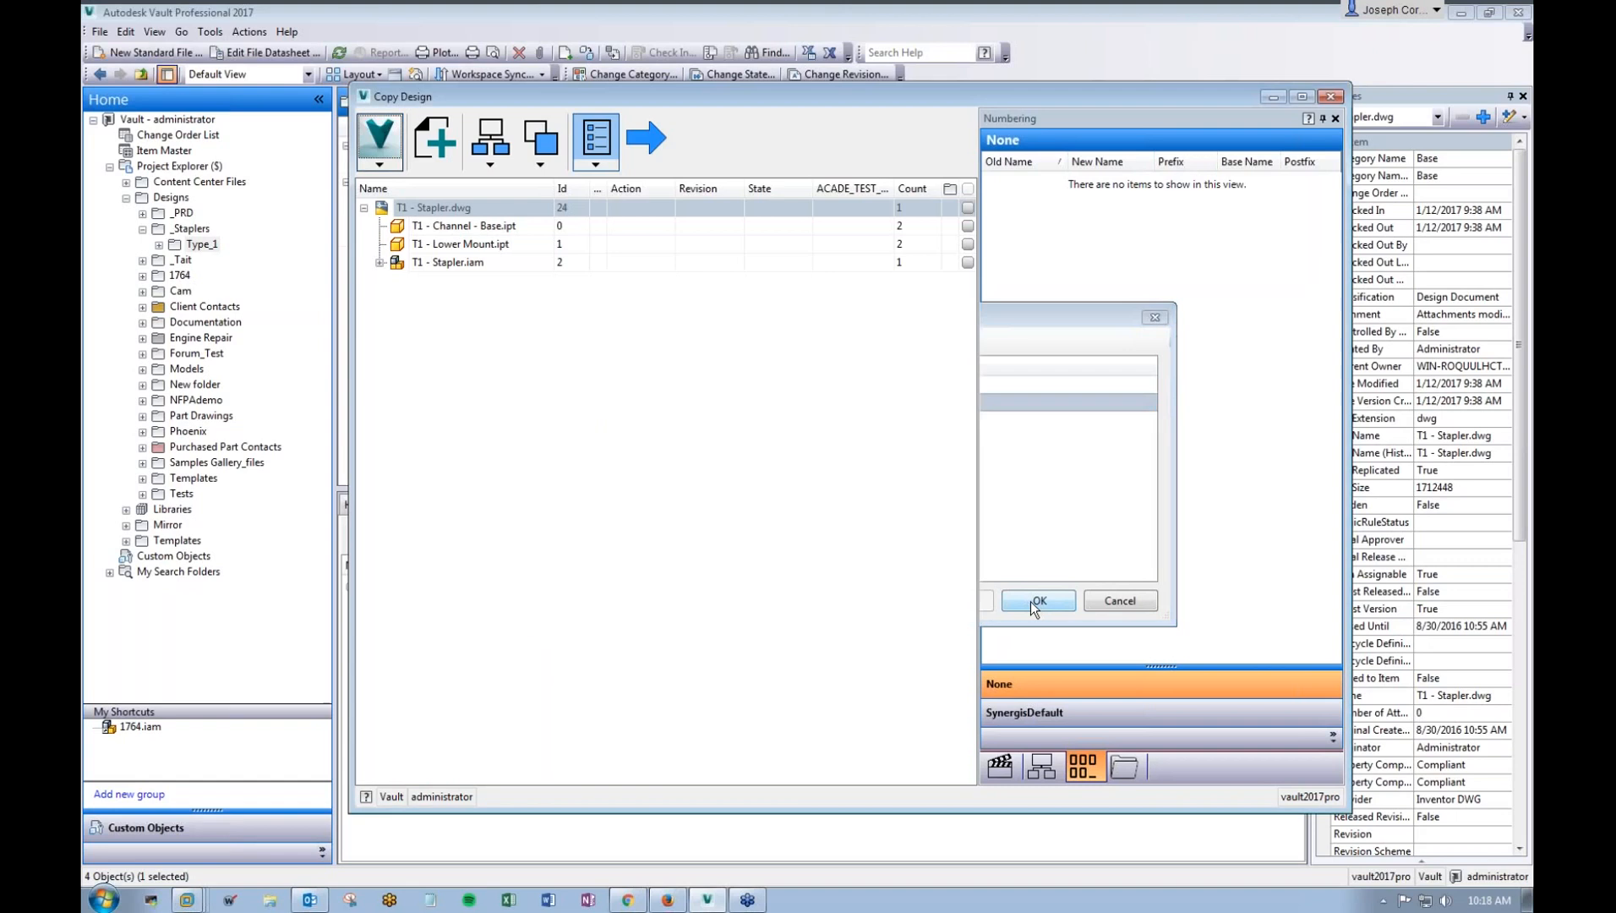
{"action": "left_click", "coordinate": [372, 166]}
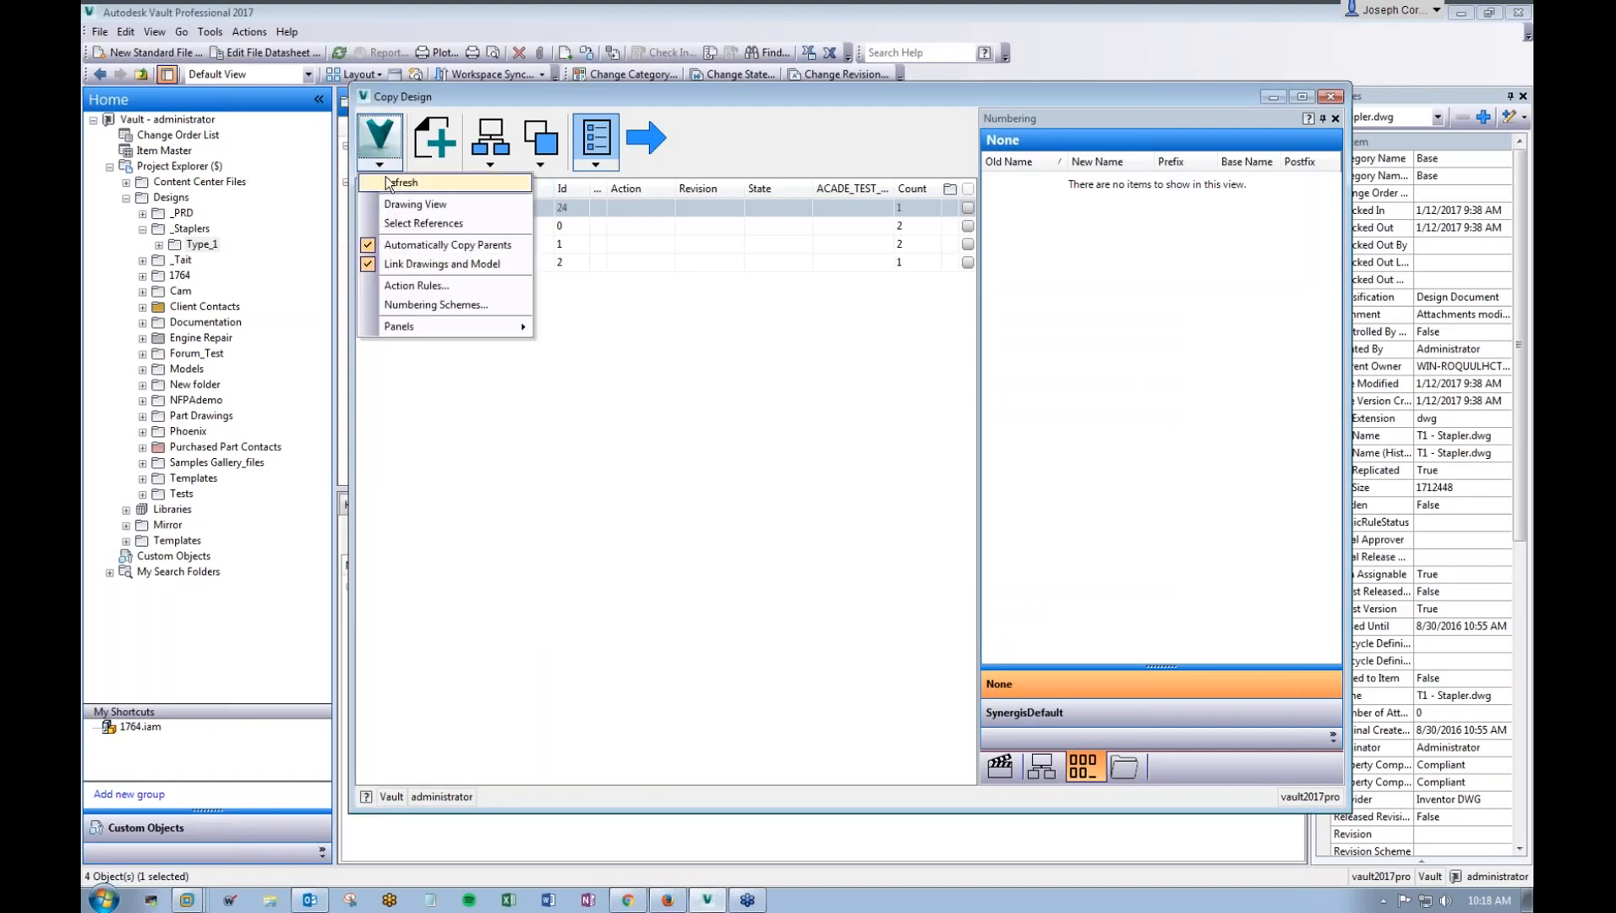
{"action": "left_click", "coordinate": [435, 304]}
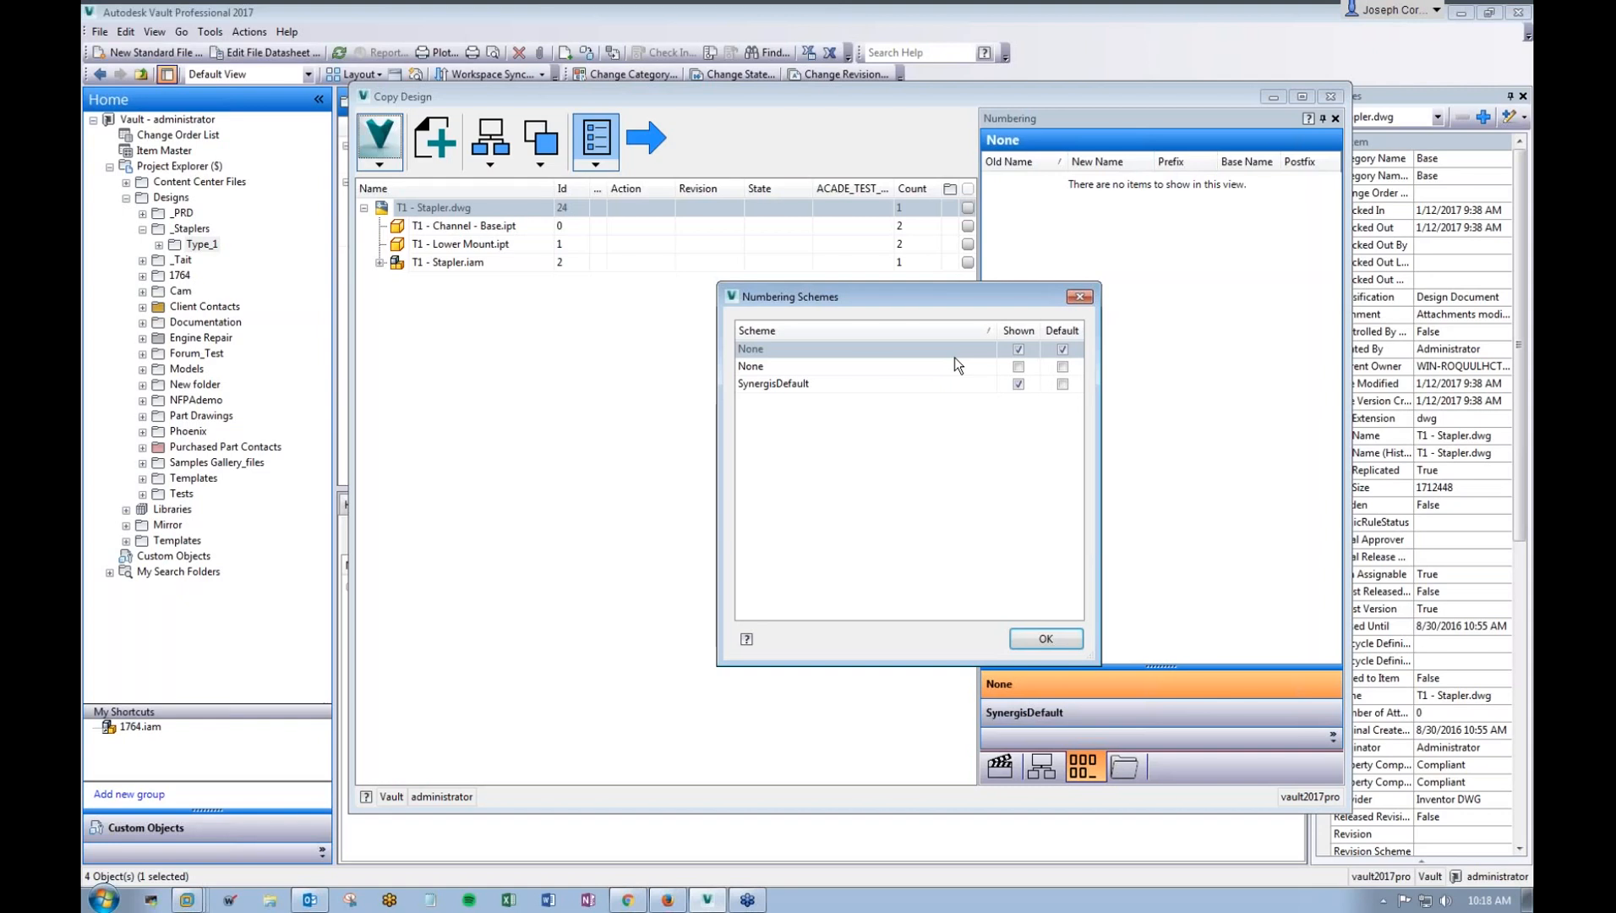
{"action": "left_click", "coordinate": [1055, 636]}
{"action": "left_click", "coordinate": [1330, 97]}
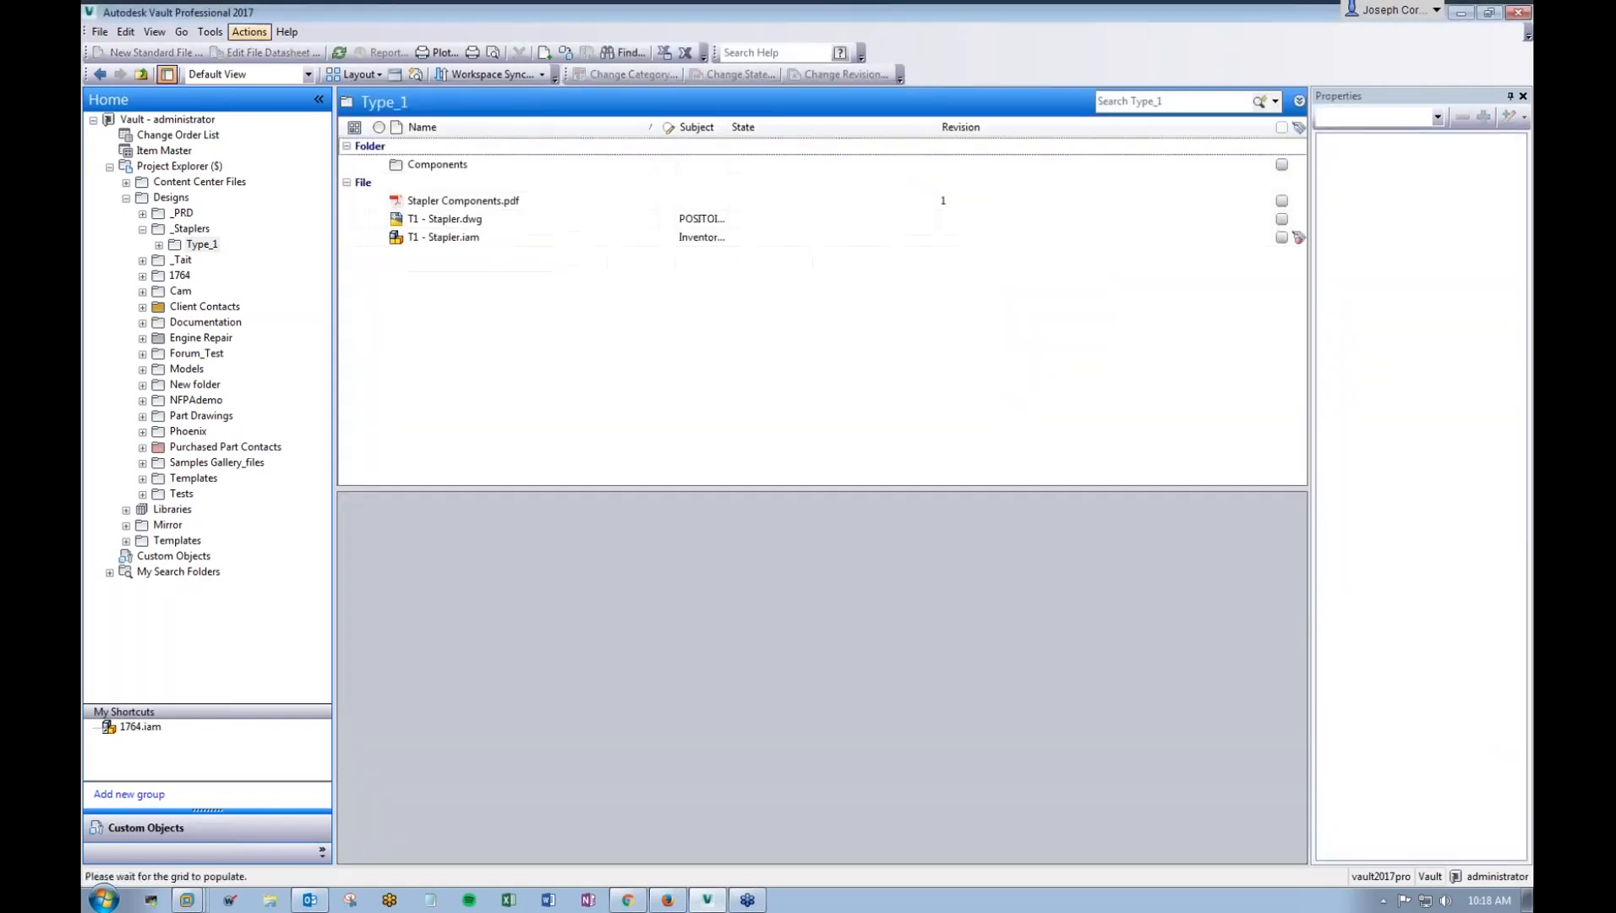
Step: Activate the Sequential file numbering scheme in the vault's behavior settings, and close the settings
{"action": "left_click", "coordinate": [210, 33]}
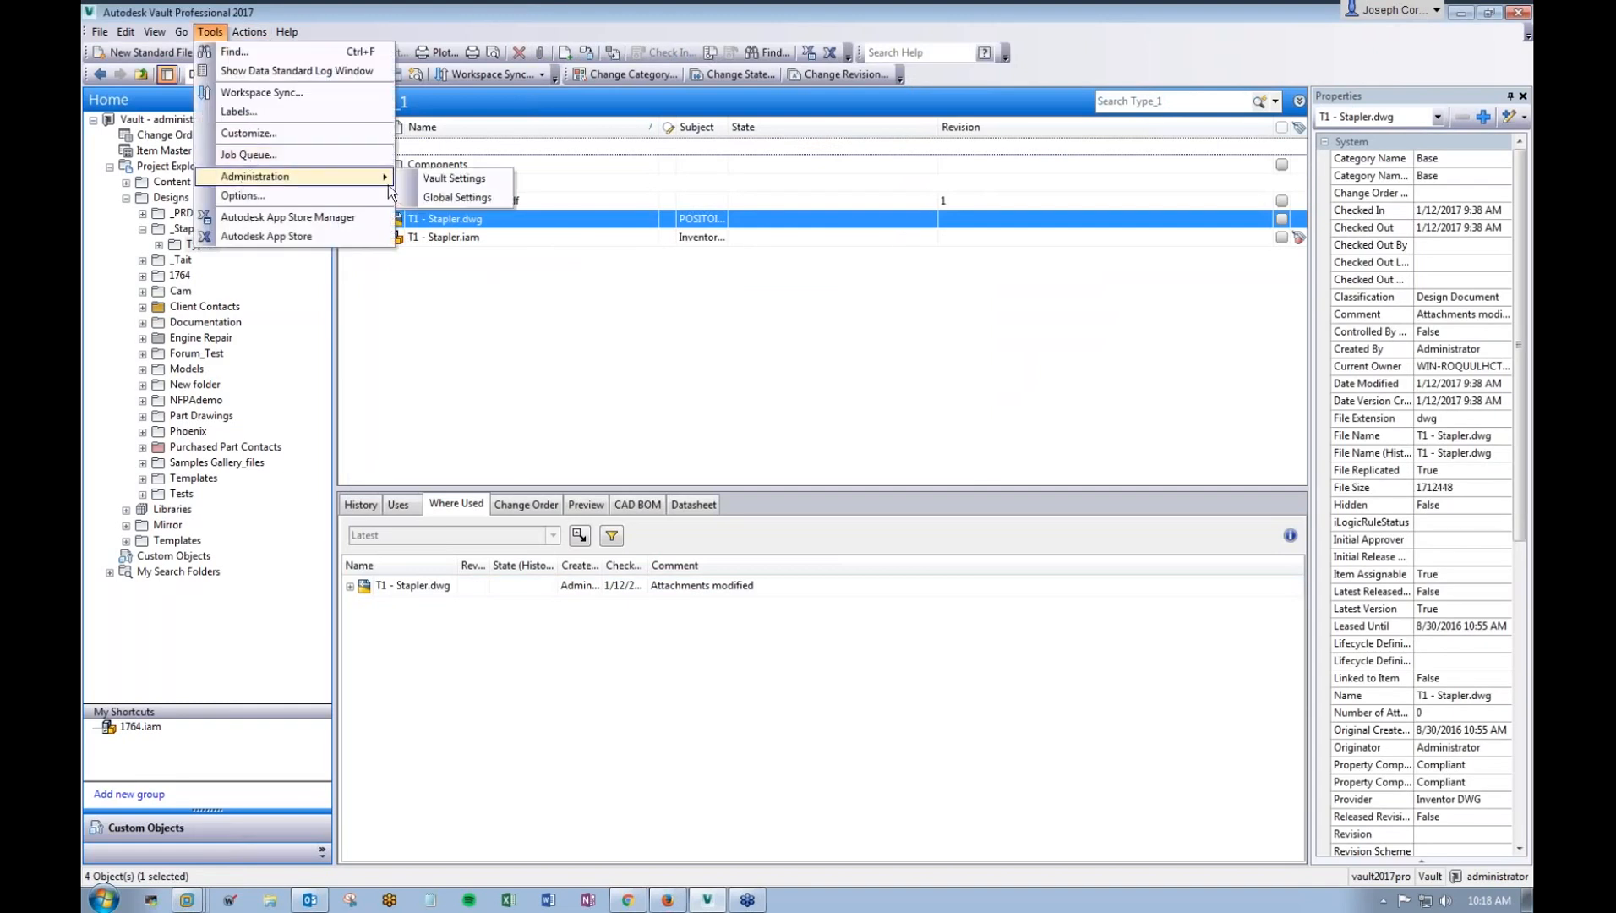
{"action": "left_click", "coordinate": [430, 196]}
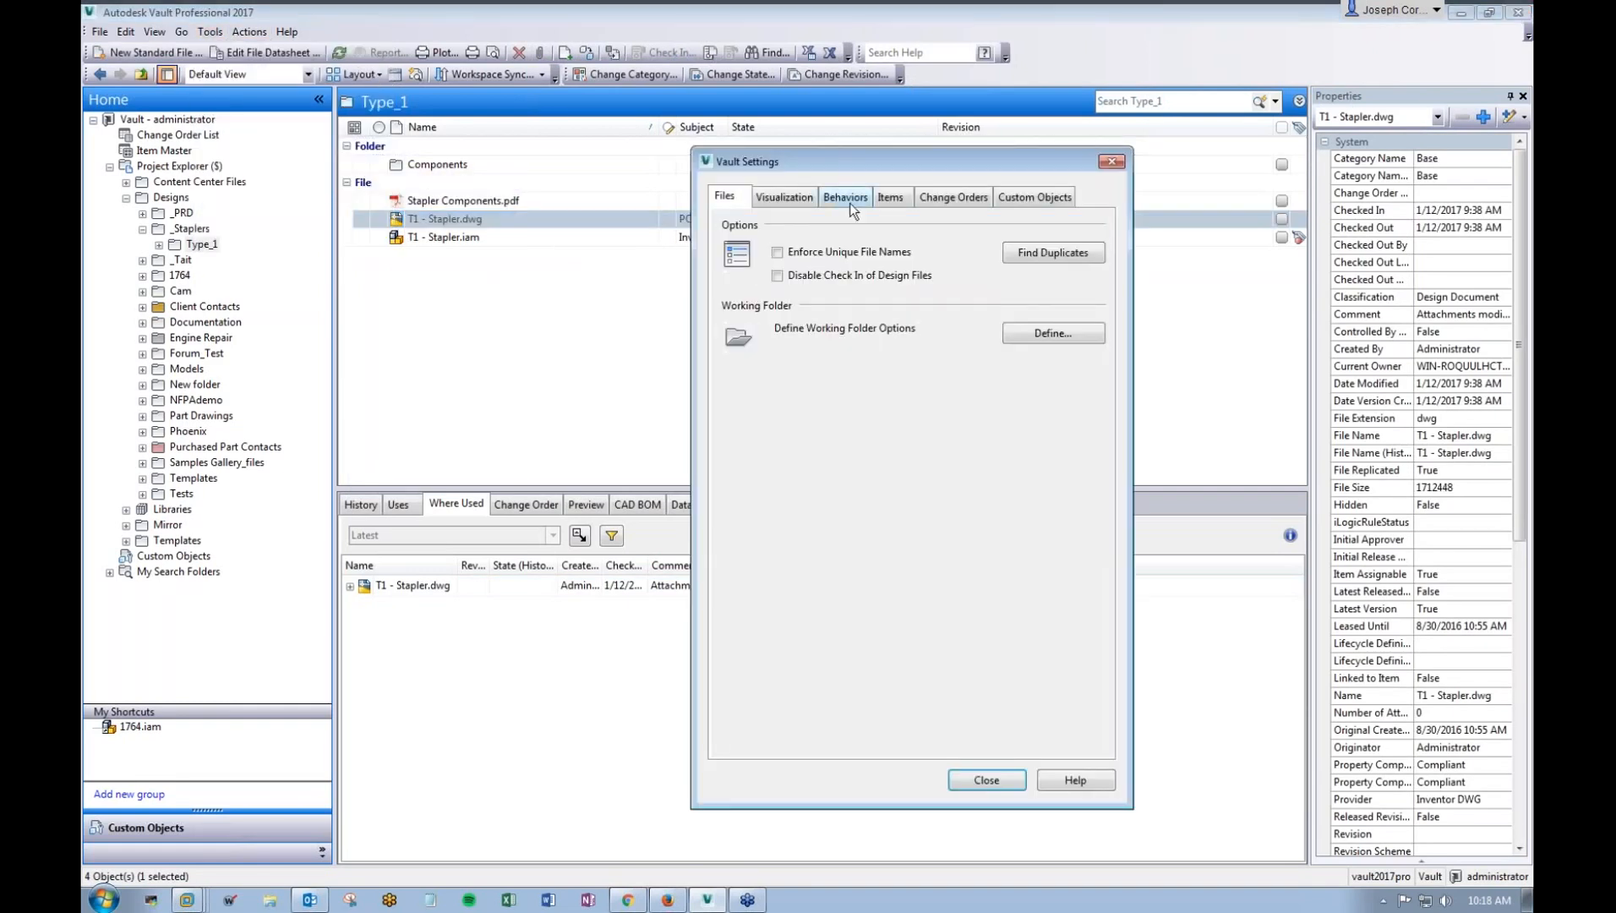
{"action": "left_click", "coordinate": [850, 201]}
{"action": "left_click", "coordinate": [1031, 543]}
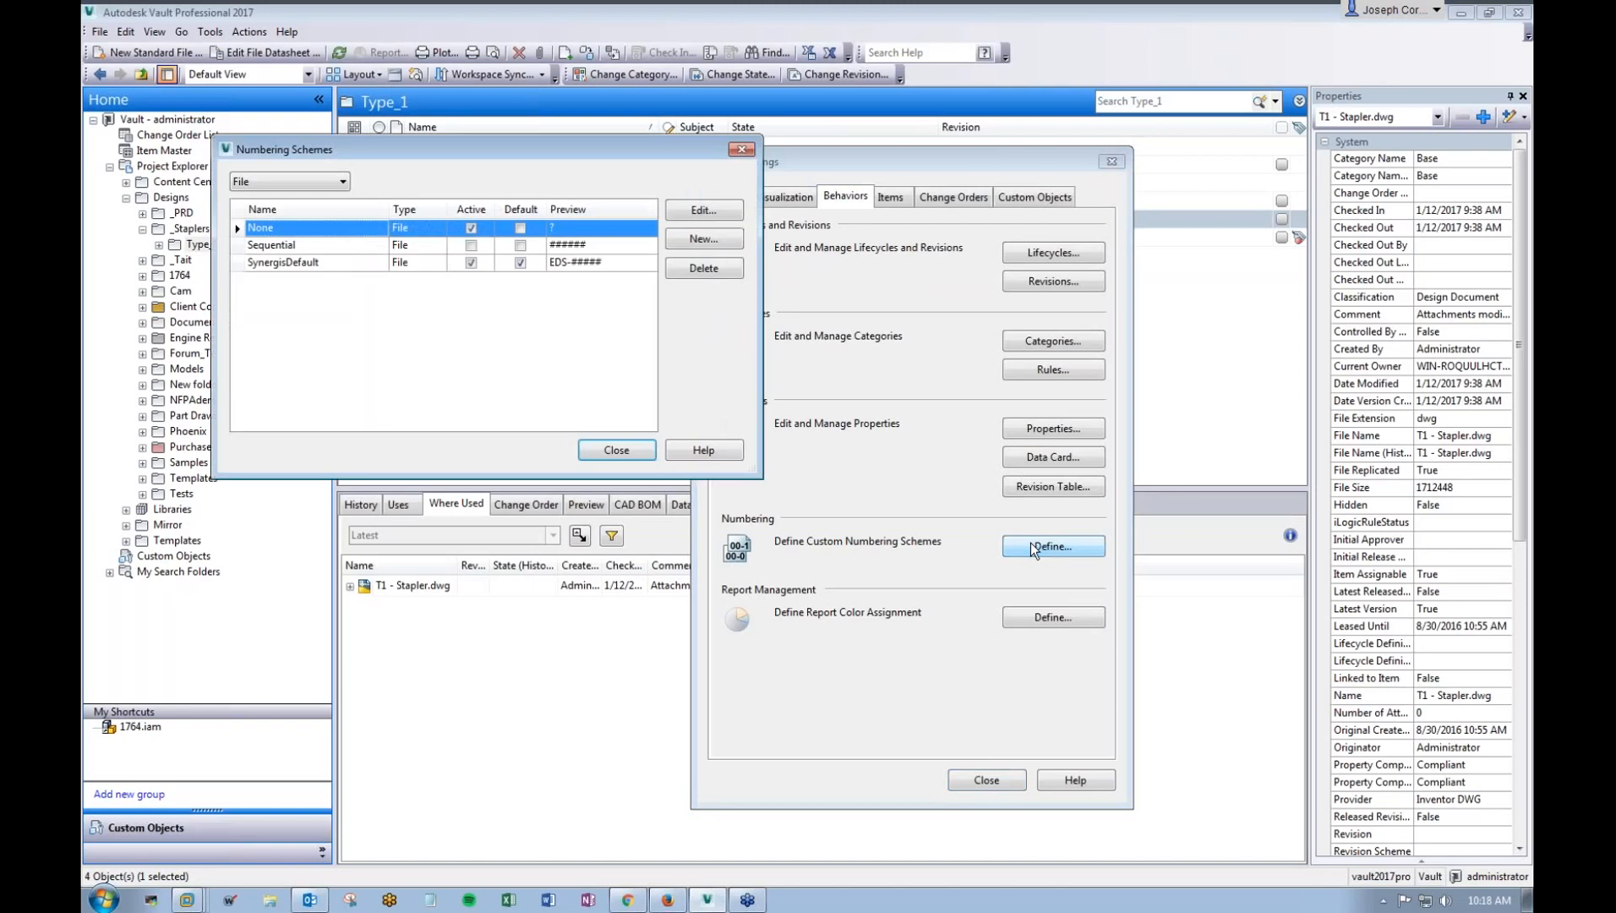
{"action": "left_click_drag", "start_coordinate": [476, 151], "coordinate": [916, 202]}
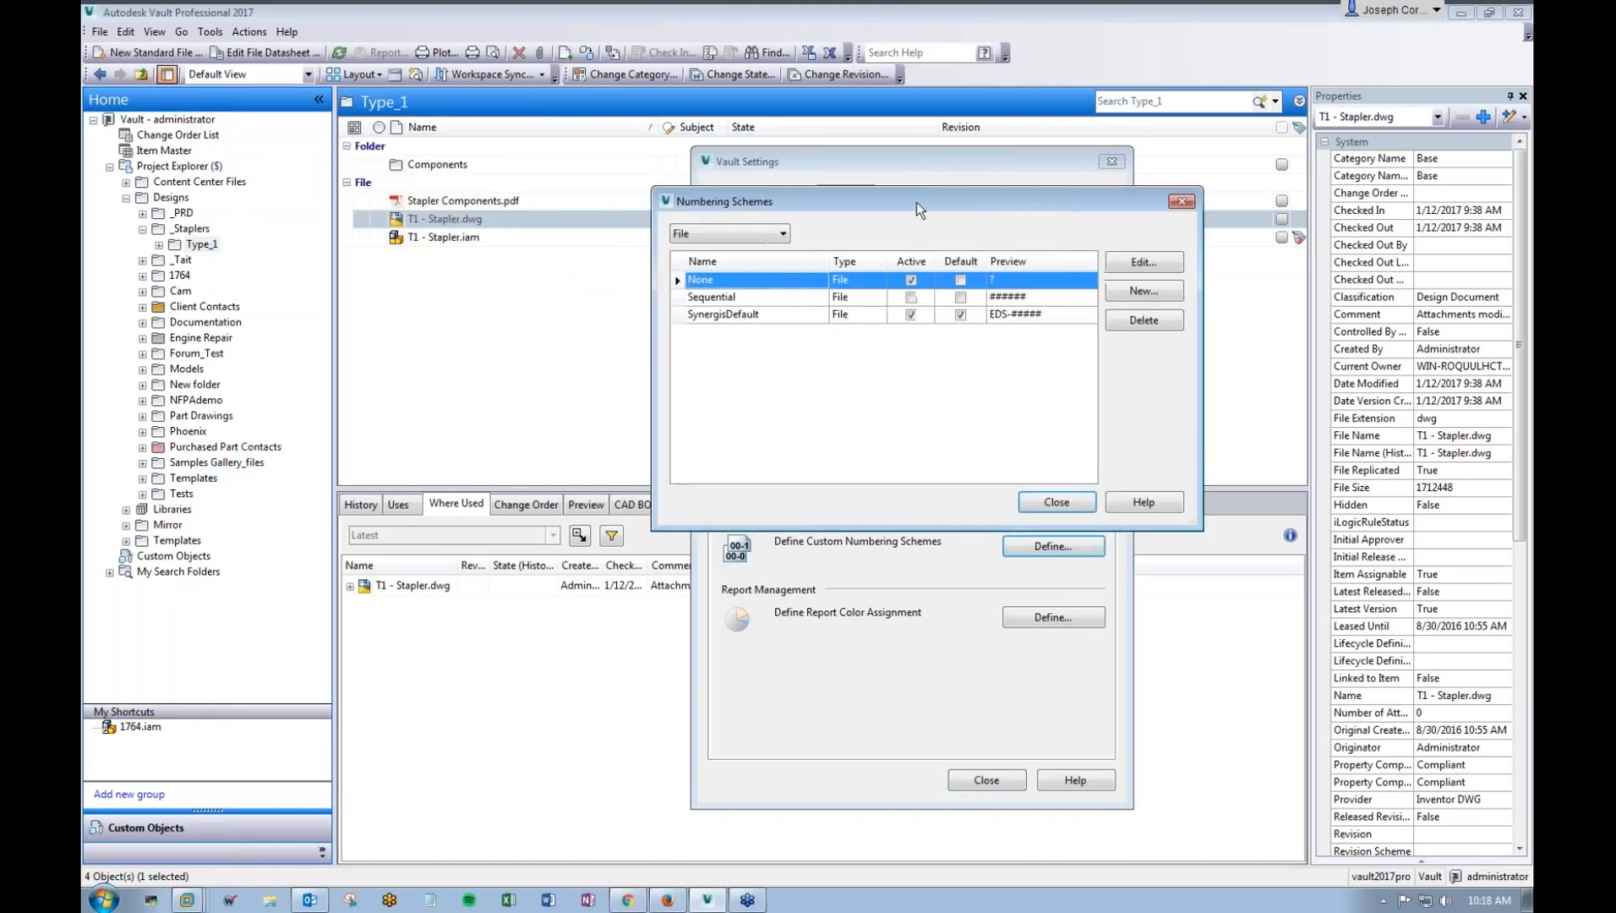
{"action": "left_click", "coordinate": [911, 297]}
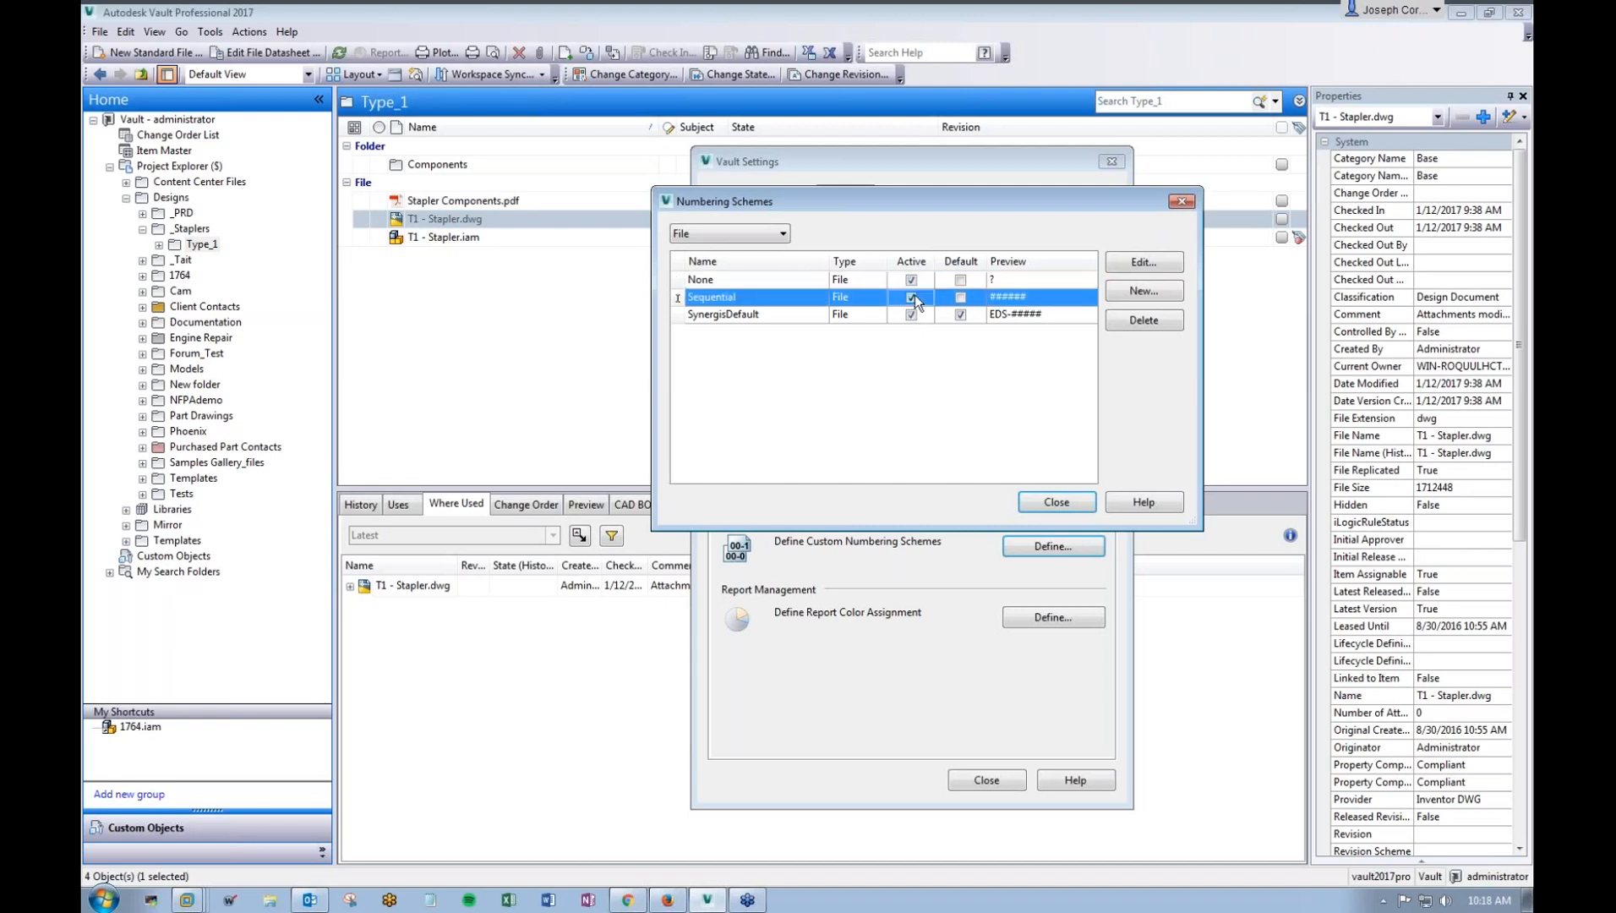
{"action": "left_click", "coordinate": [1024, 502]}
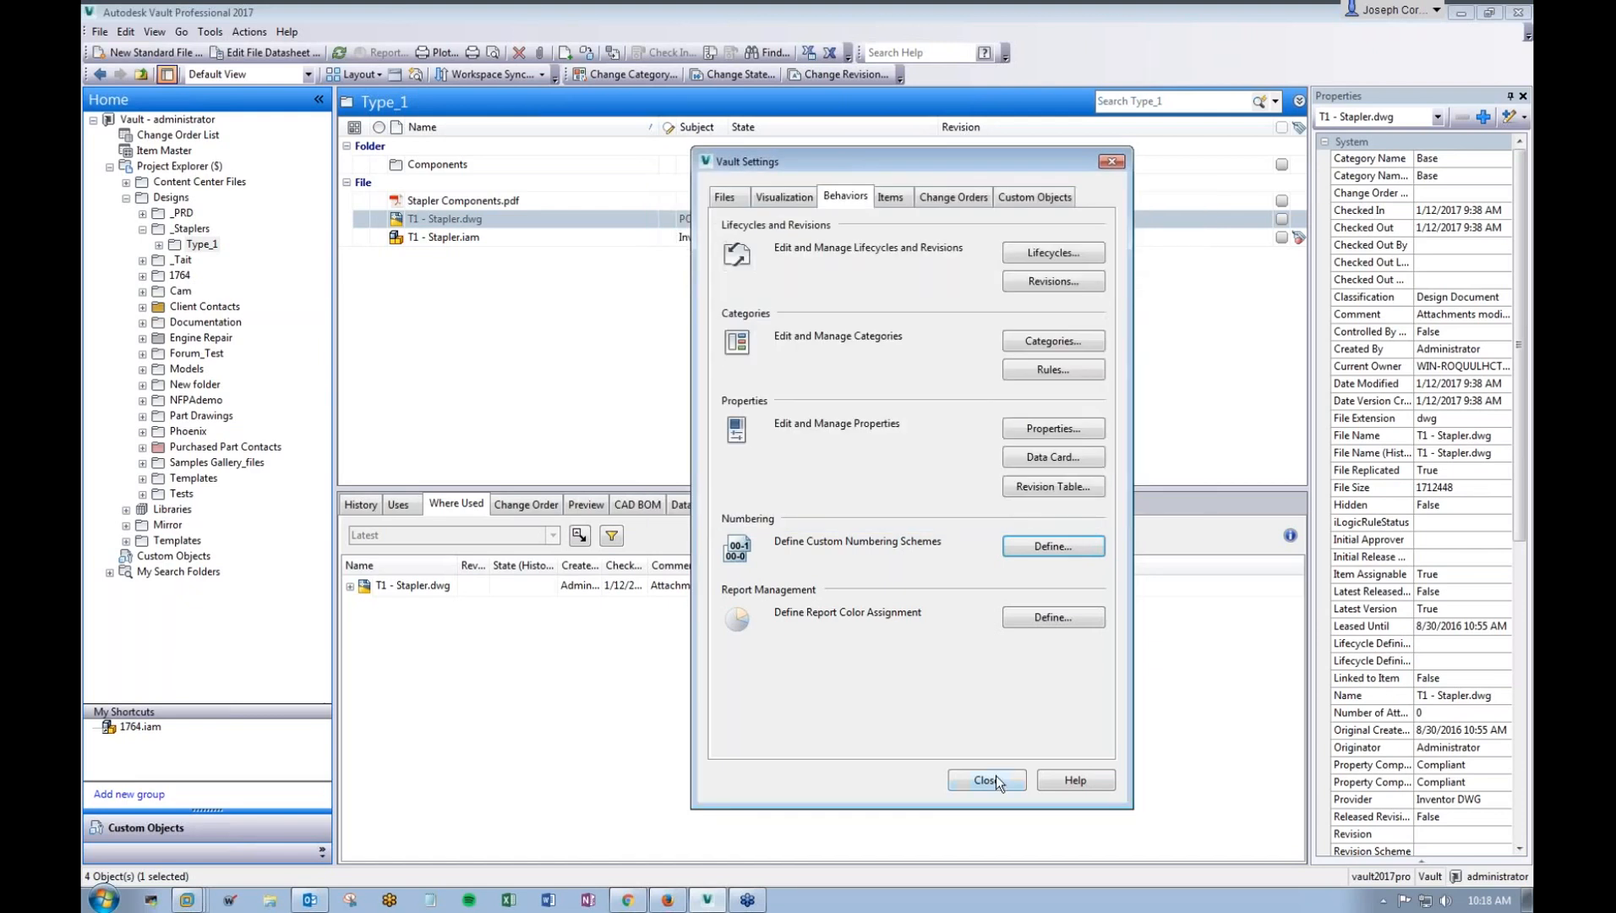
{"action": "left_click", "coordinate": [986, 780]}
Step: Reopen Copy Design for T1 - Stapler.dwg and set the Sequential numbering scheme as shown
{"action": "right_click", "coordinate": [459, 222]}
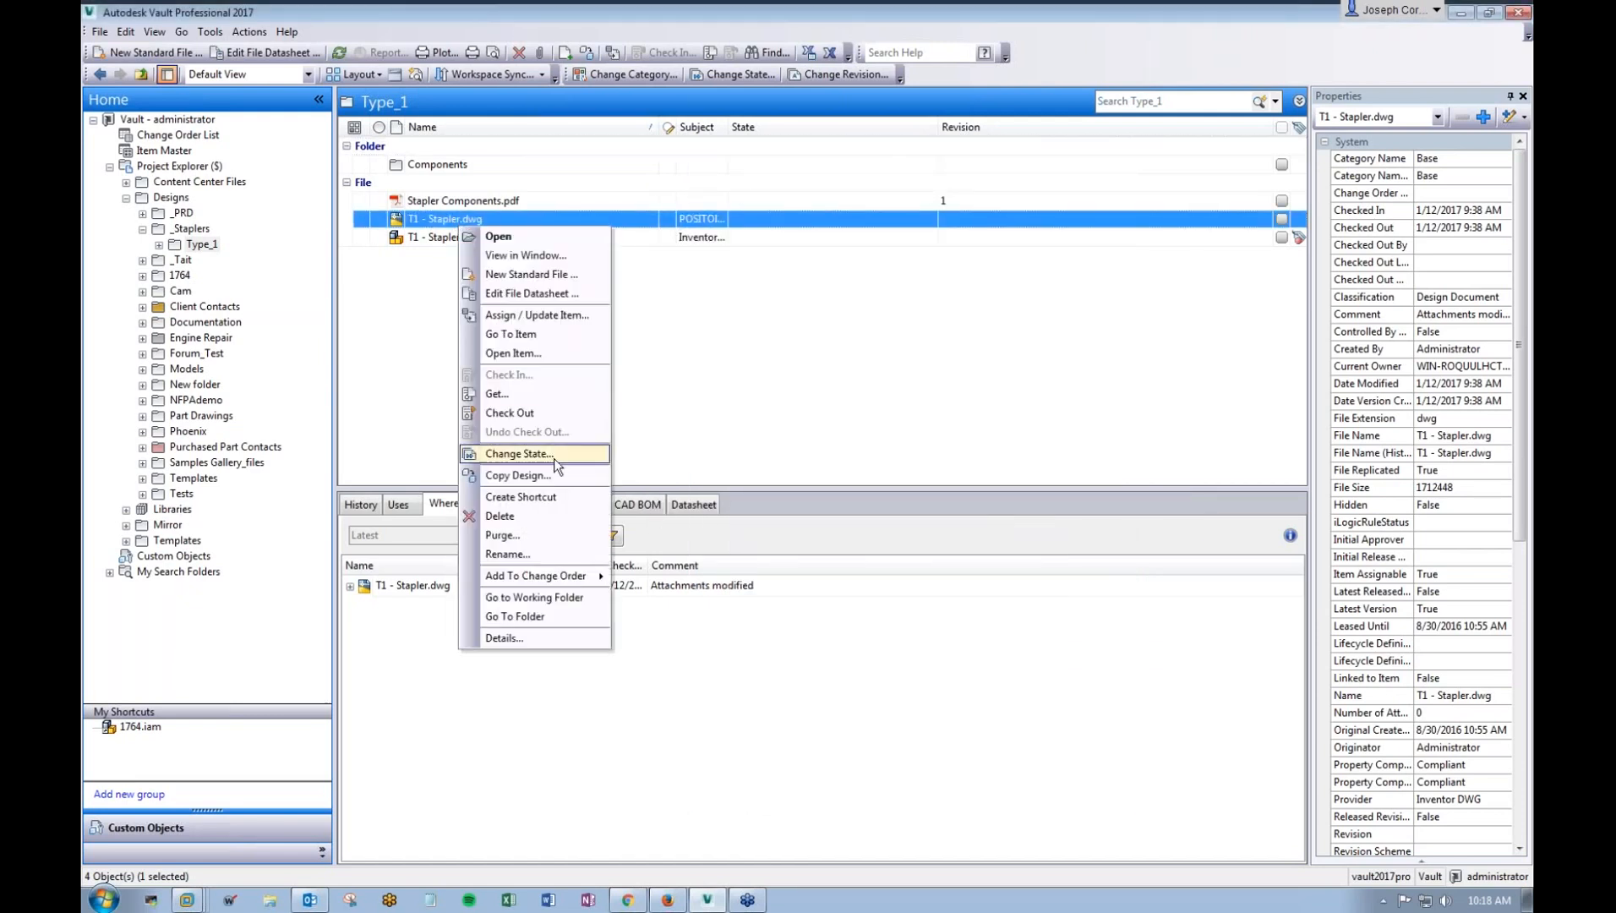
{"action": "left_click", "coordinate": [553, 457]}
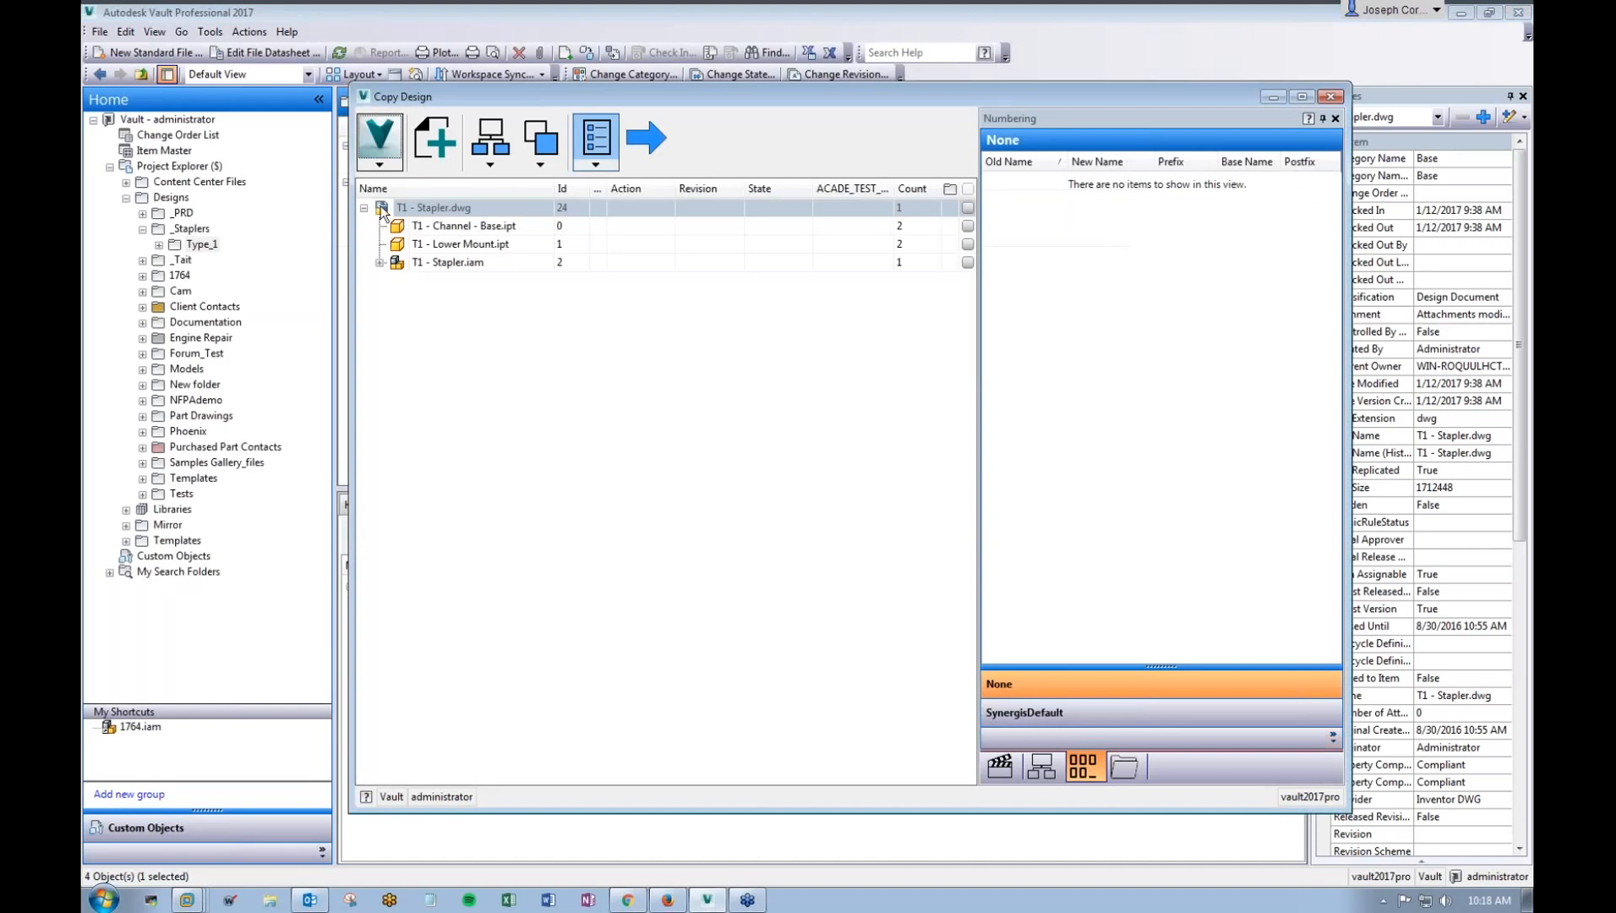
{"action": "left_click", "coordinate": [387, 164]}
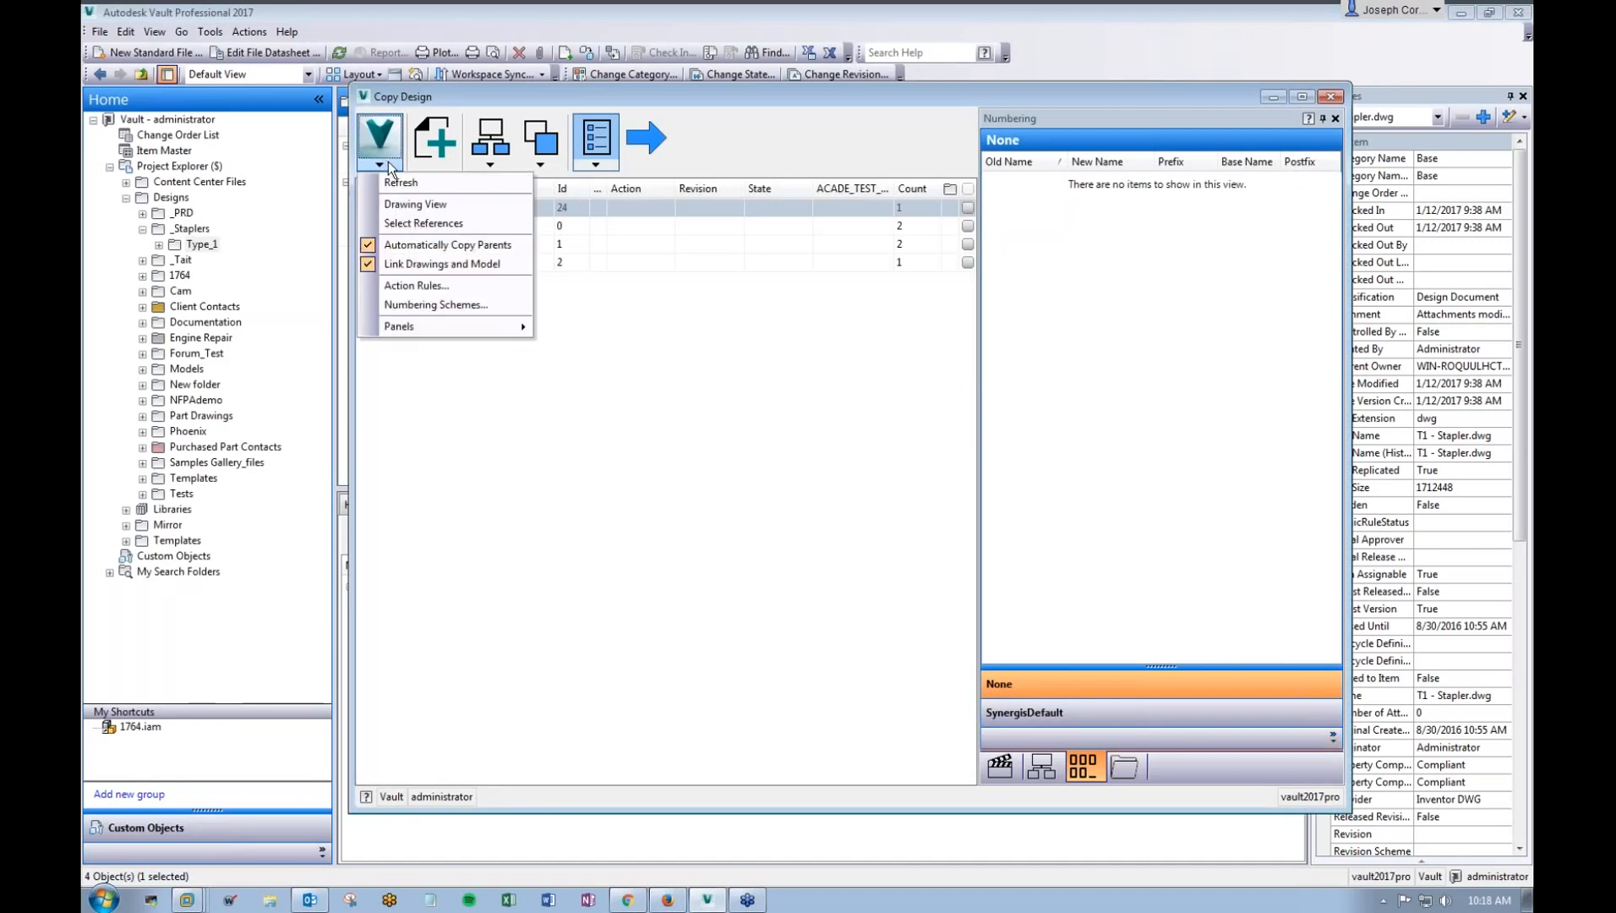
{"action": "left_click", "coordinate": [430, 309]}
{"action": "left_click", "coordinate": [808, 389]}
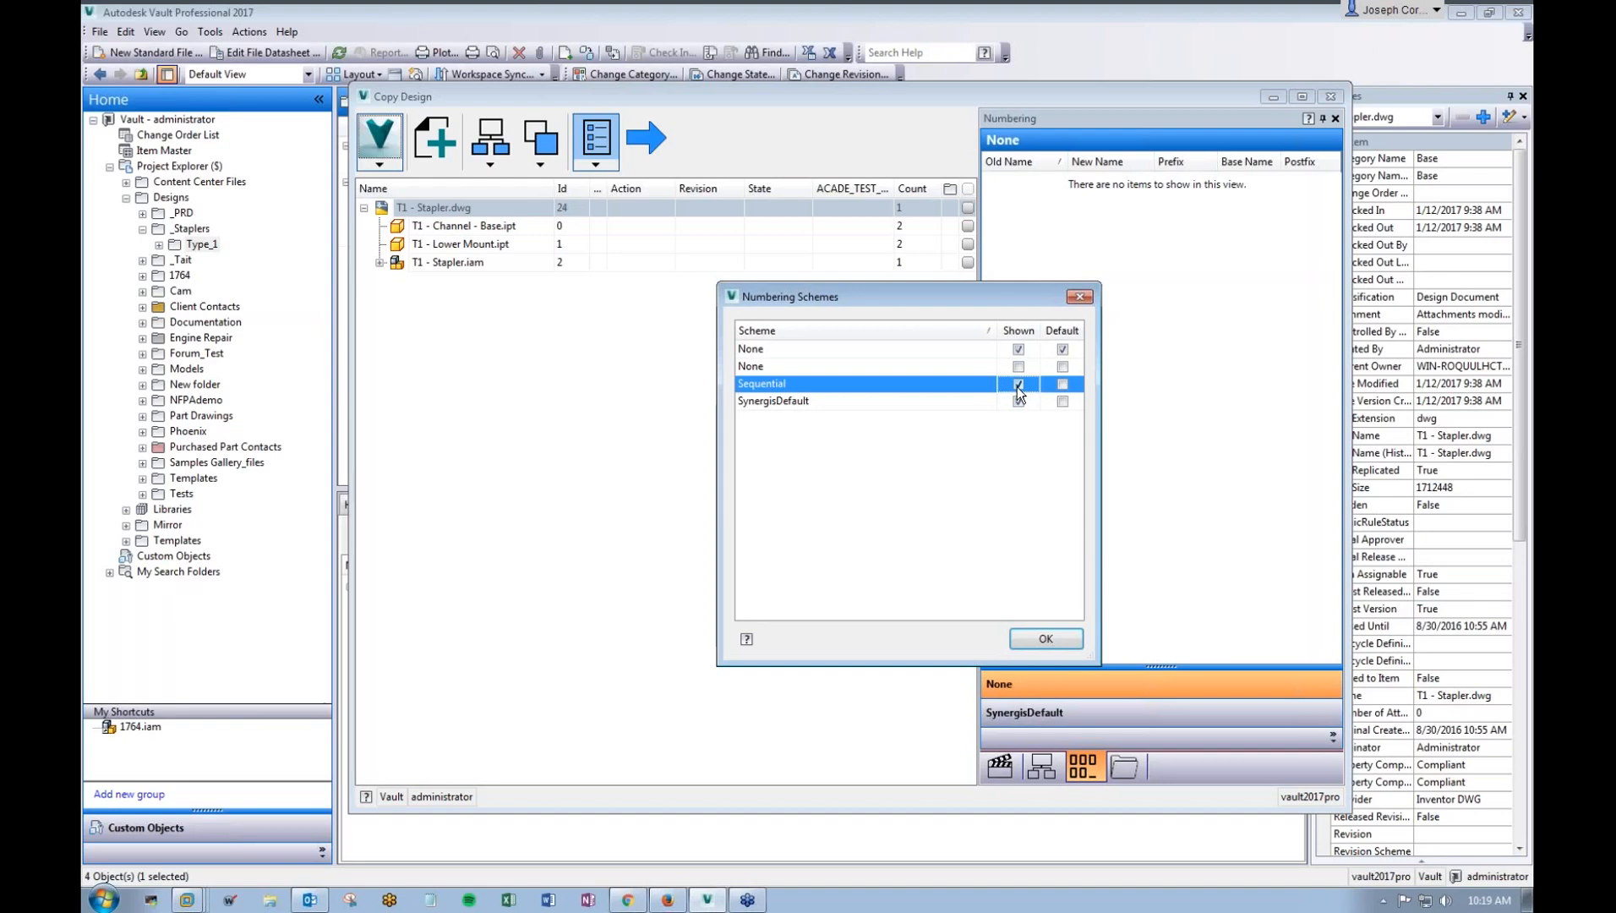
{"action": "left_click", "coordinate": [1046, 638]}
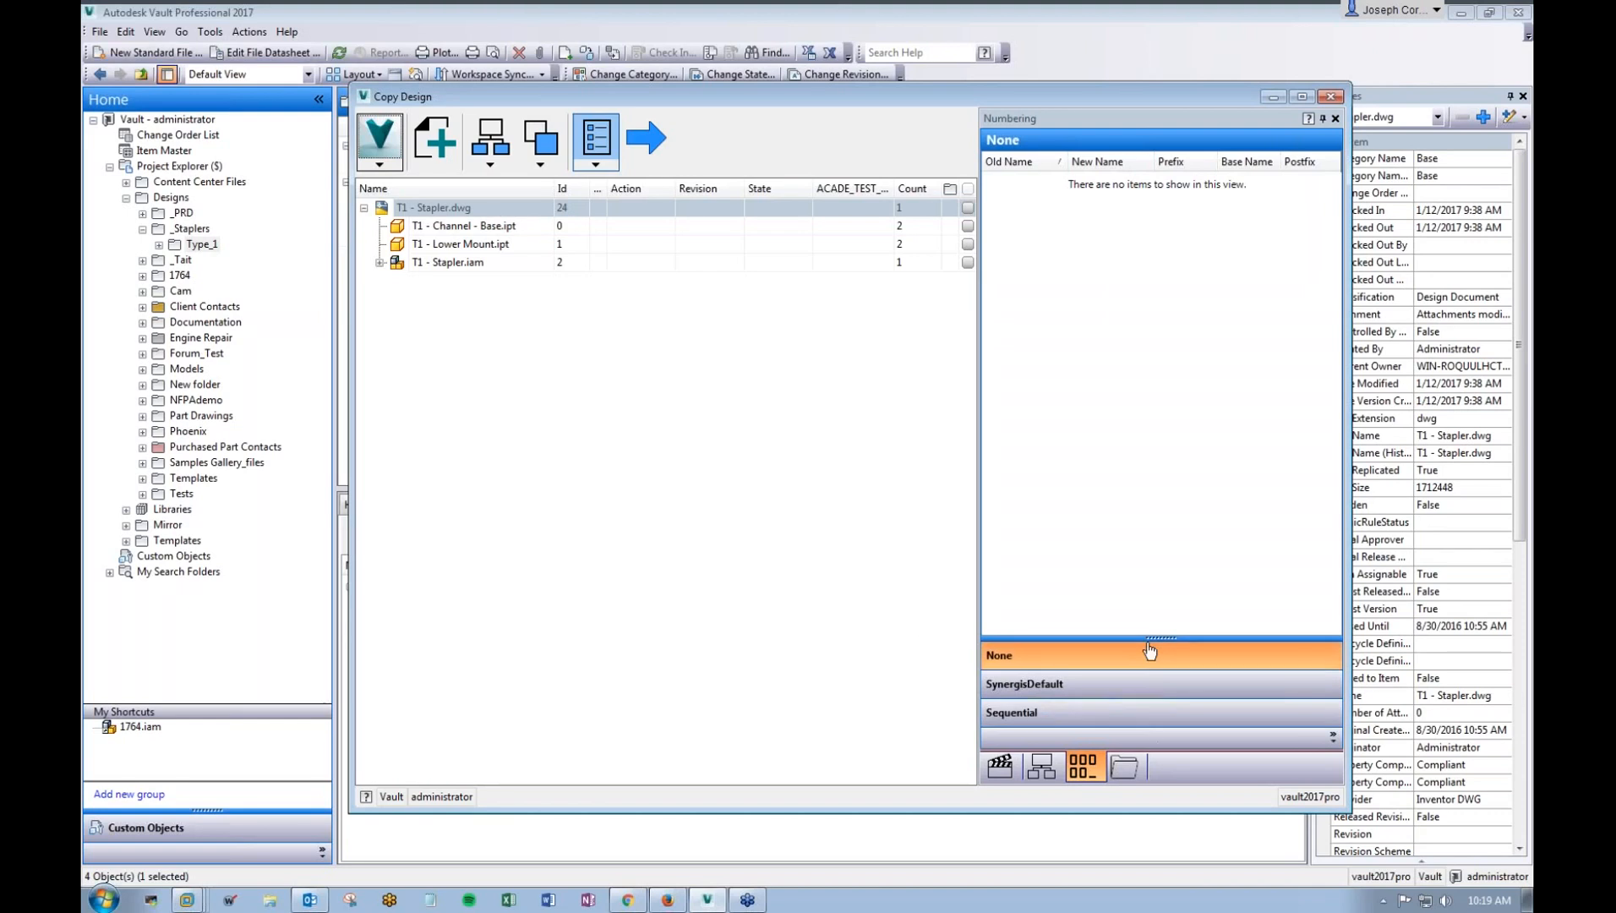
Step: Review which Copy Design panels are enabled, and display the Actions panel
{"action": "left_click", "coordinate": [389, 168]}
{"action": "mouse_move", "coordinate": [450, 333]}
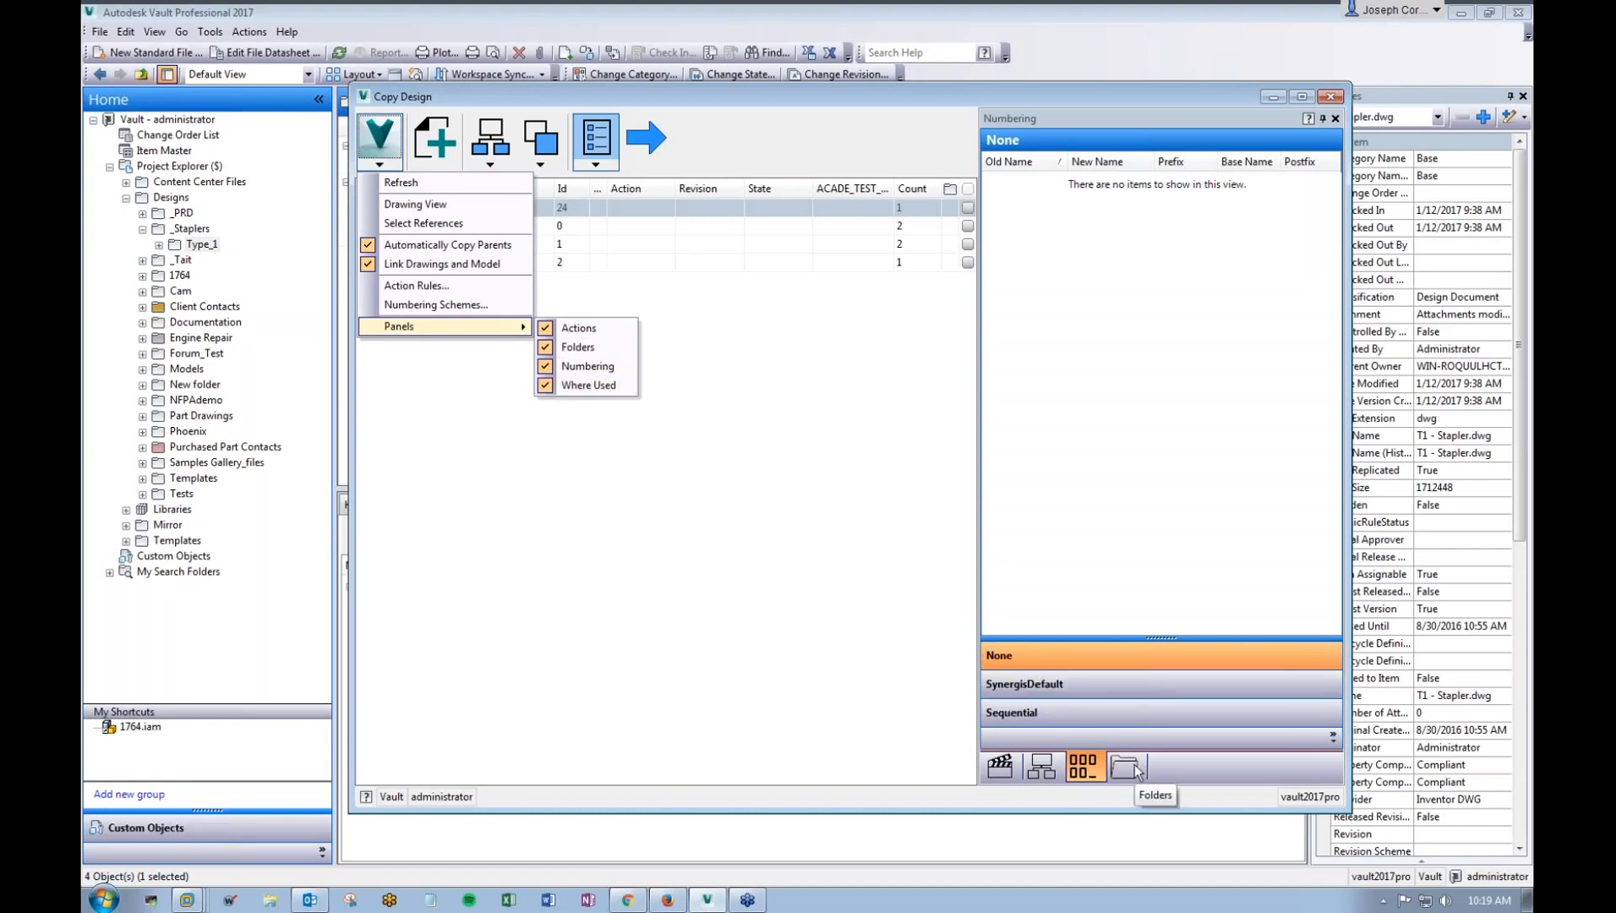
{"action": "left_click", "coordinate": [838, 562]}
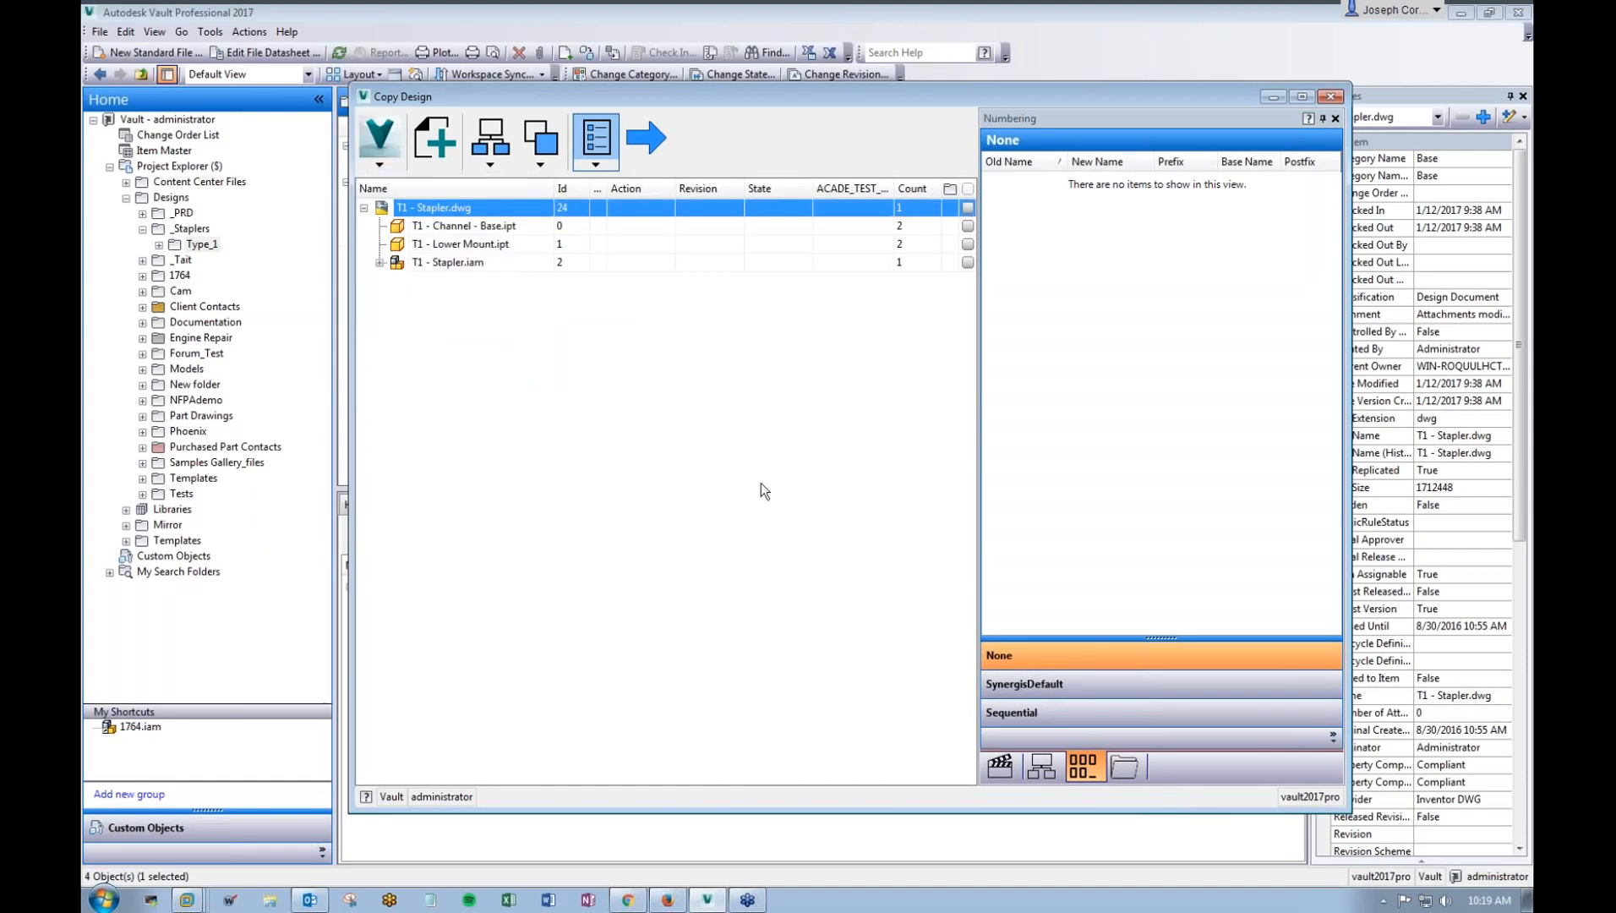
{"action": "left_click", "coordinate": [1000, 766]}
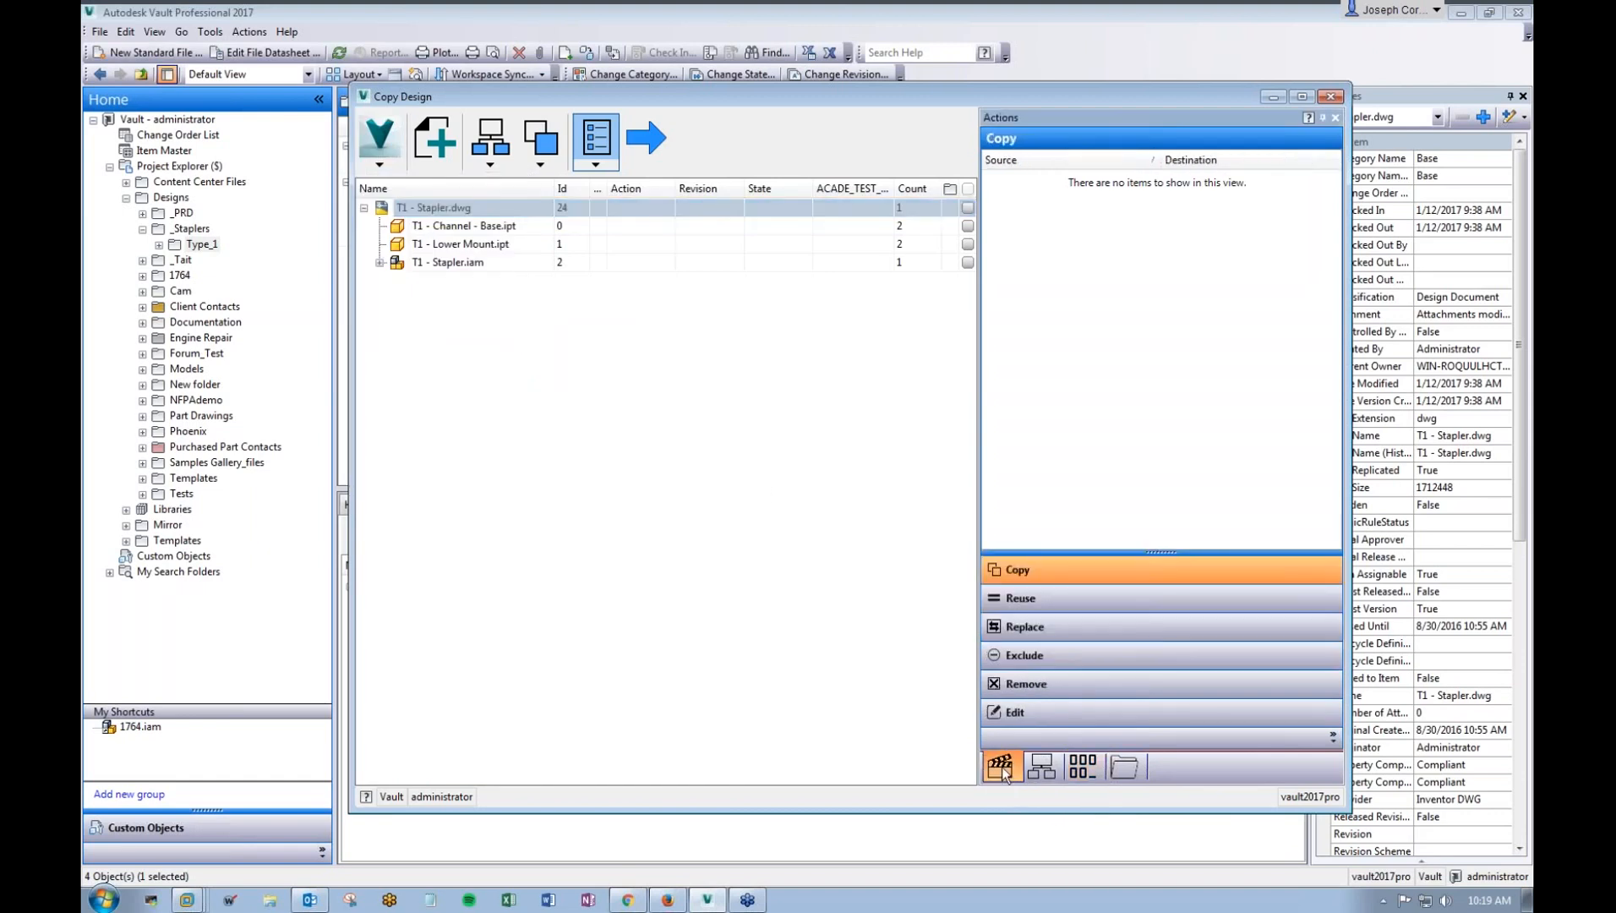
Step: Assign the Copy action to all listed files in the T1 - Stapler.dwg structure
{"action": "key", "text": "ctrl+a"}
{"action": "right_click", "coordinate": [490, 266]}
{"action": "left_click", "coordinate": [525, 320]}
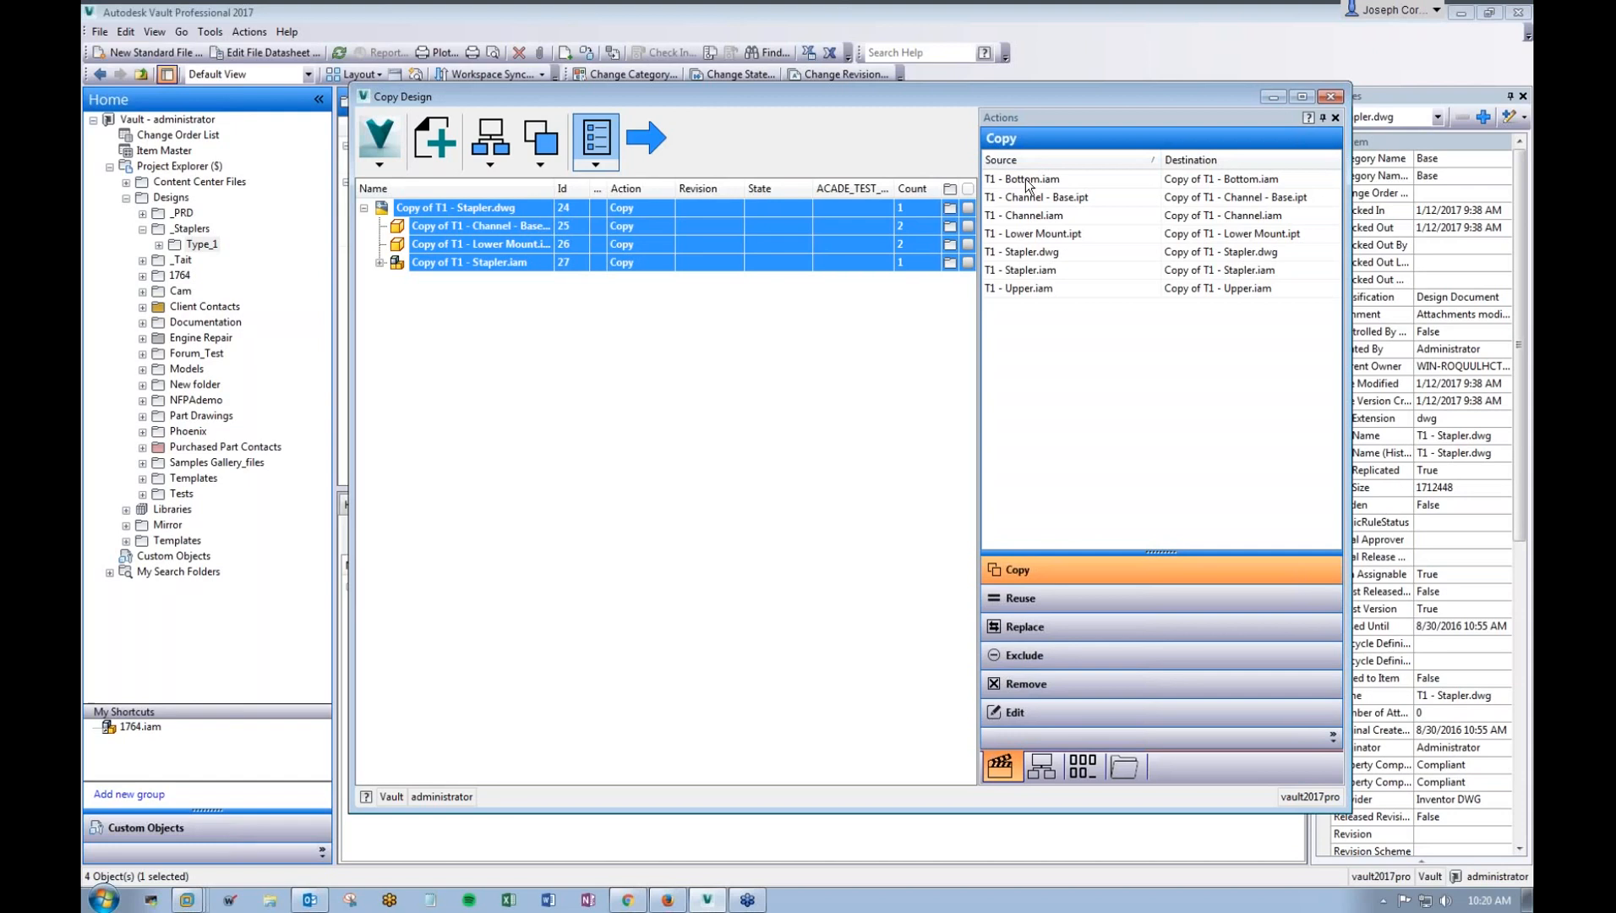
Step: Examine the files listed under the Copy, Reuse and Replace actions, expanding the copied Stapler and Upper assemblies for comparison
{"action": "left_click", "coordinate": [1038, 583]}
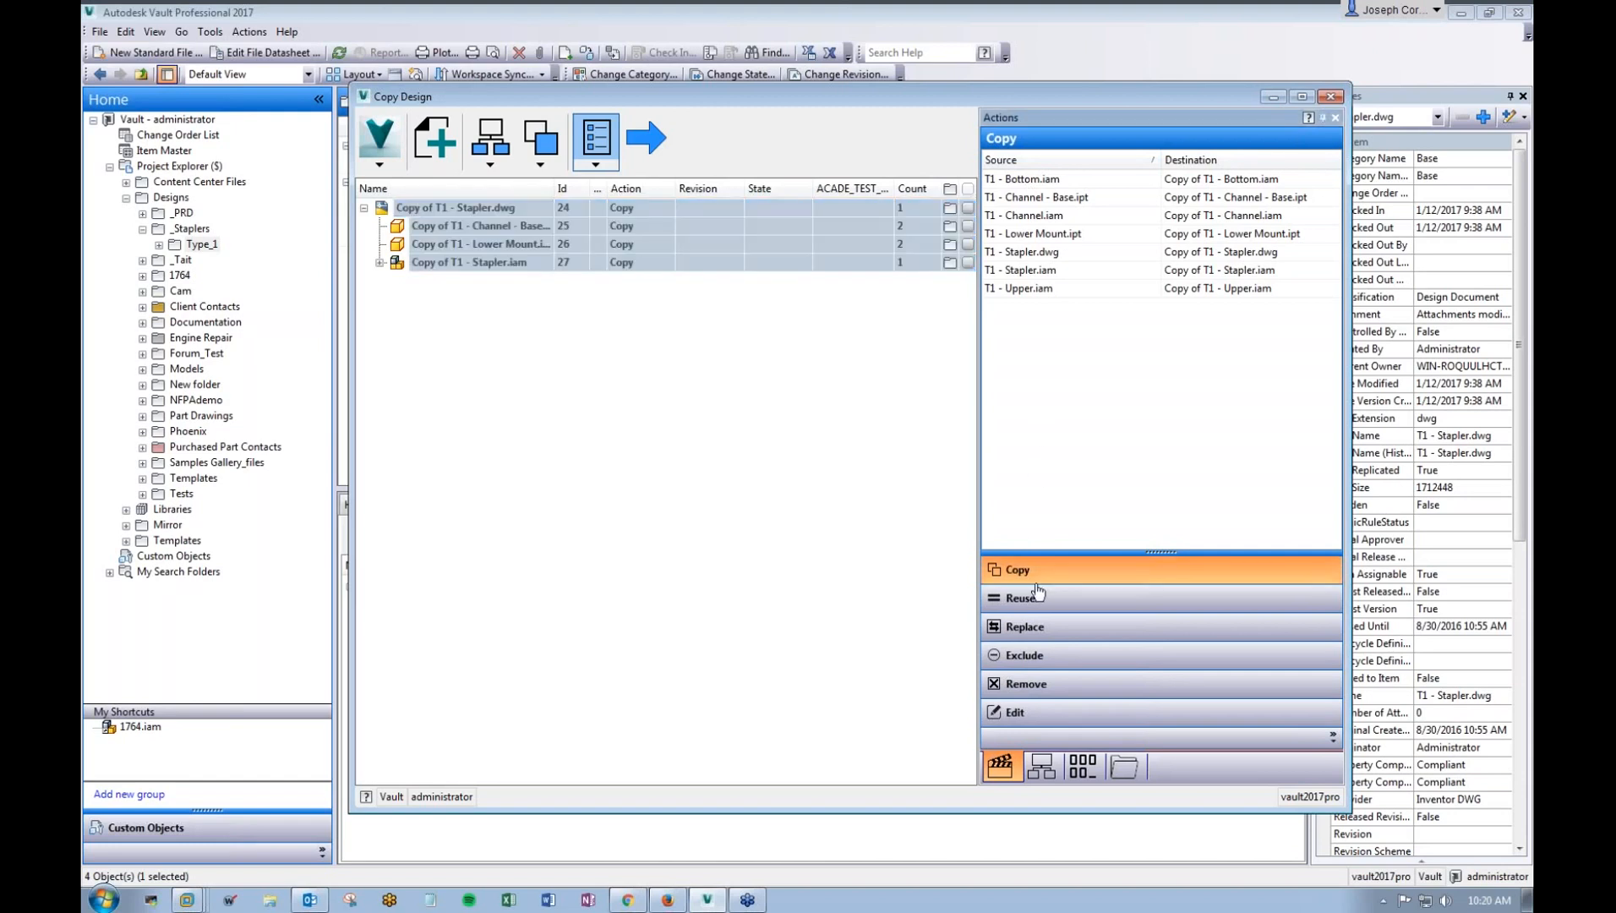
{"action": "left_click", "coordinate": [379, 263]}
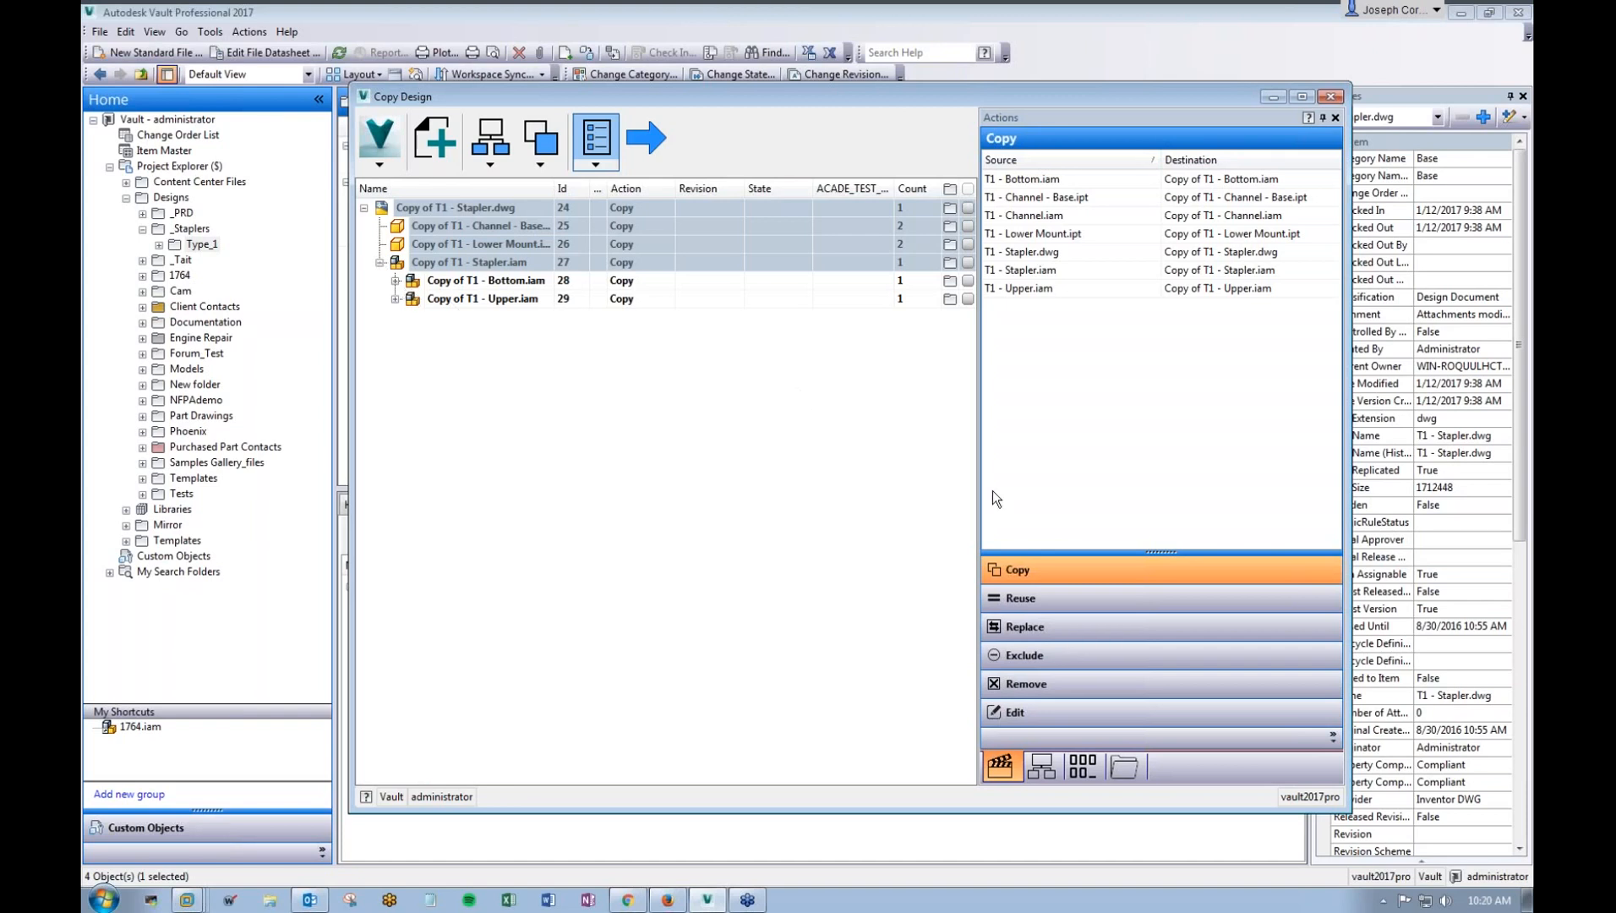
{"action": "left_click", "coordinate": [1058, 598]}
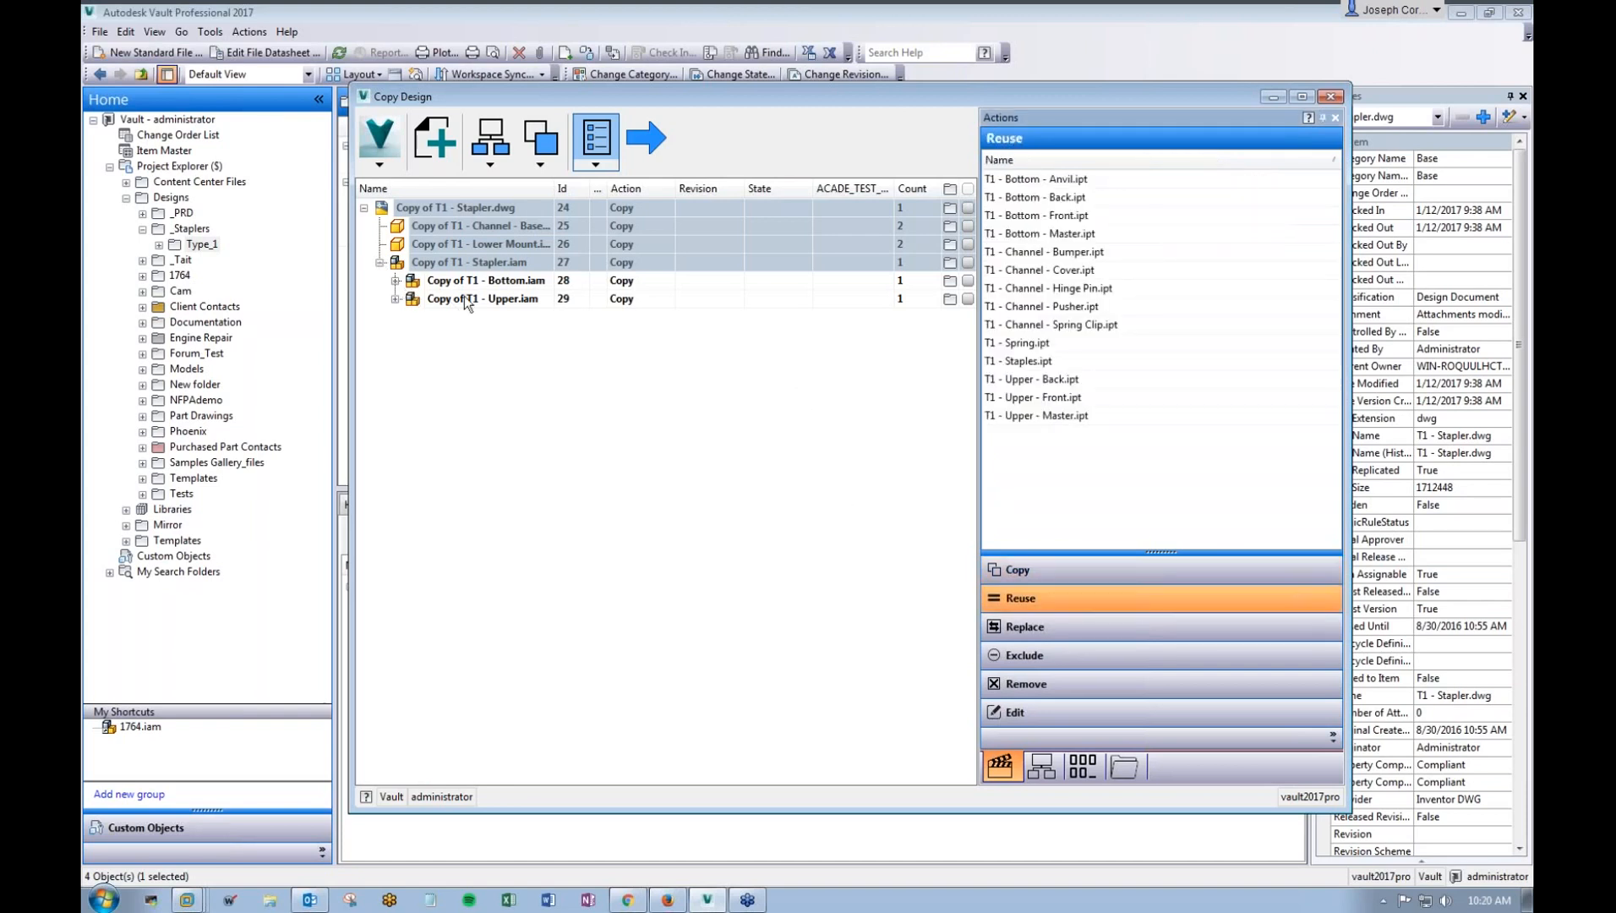
{"action": "left_click", "coordinate": [394, 299]}
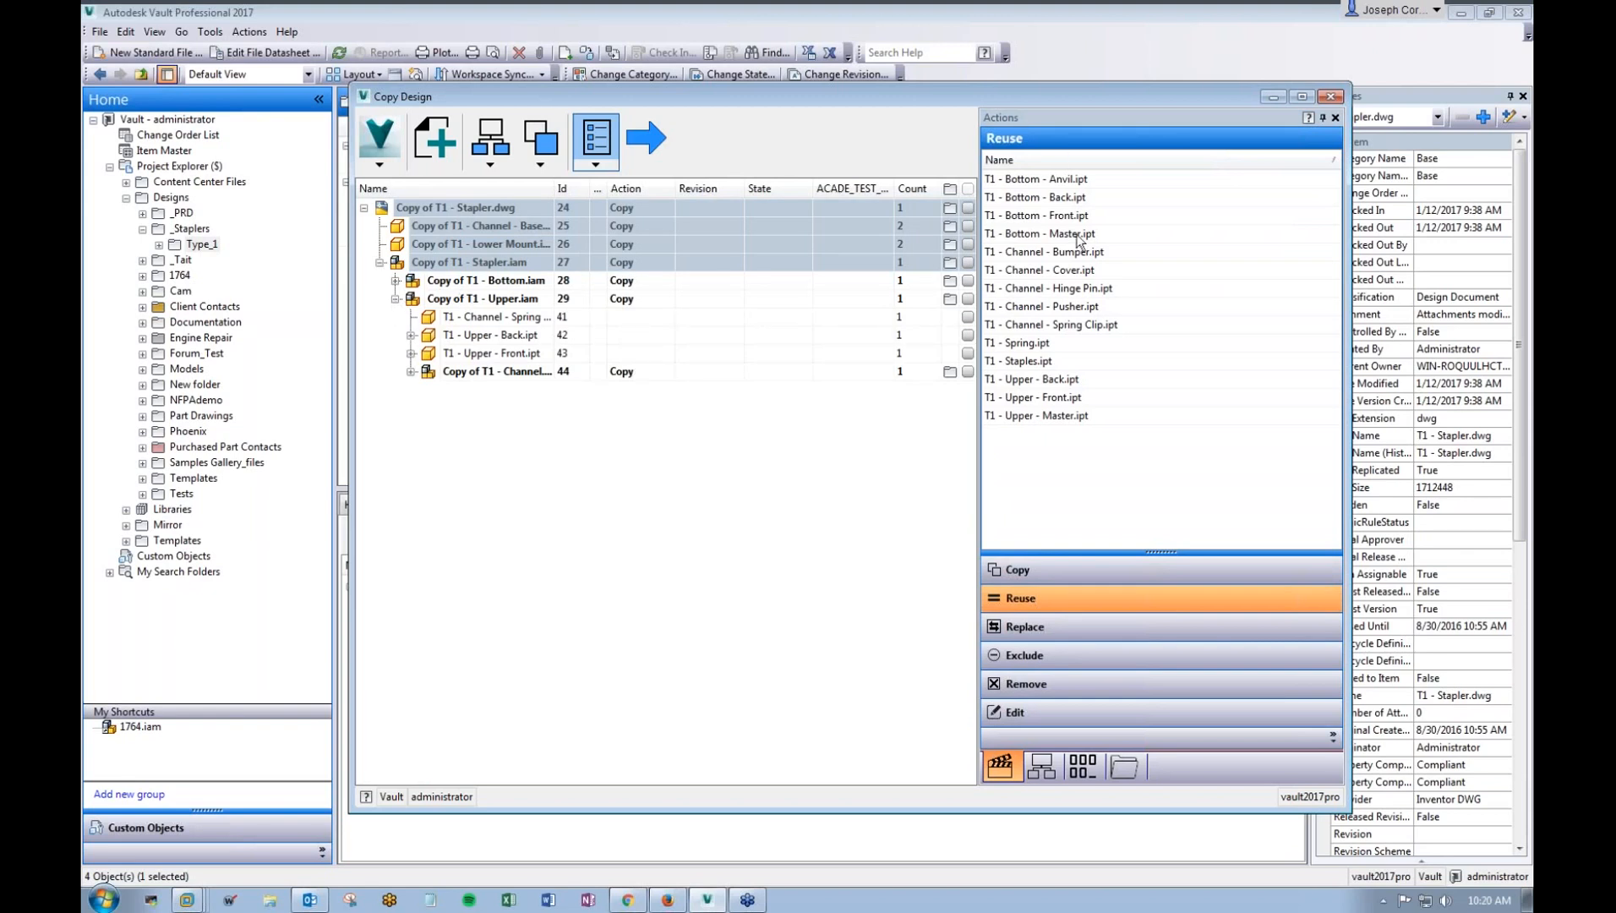
{"action": "left_click", "coordinate": [1045, 630]}
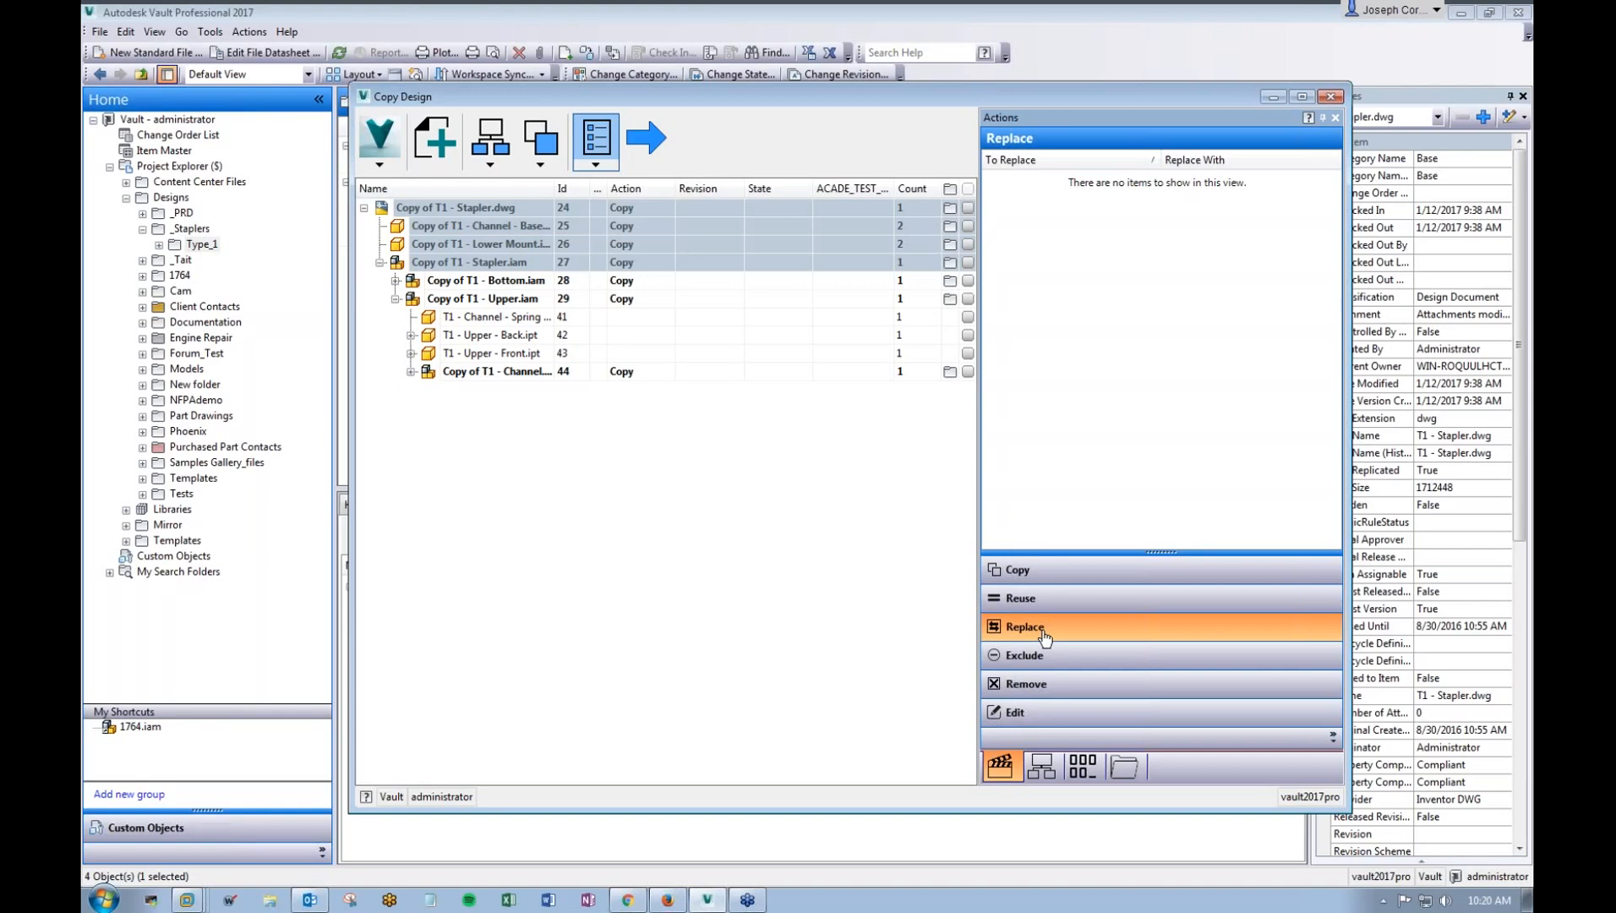
{"action": "right_click", "coordinate": [498, 319]}
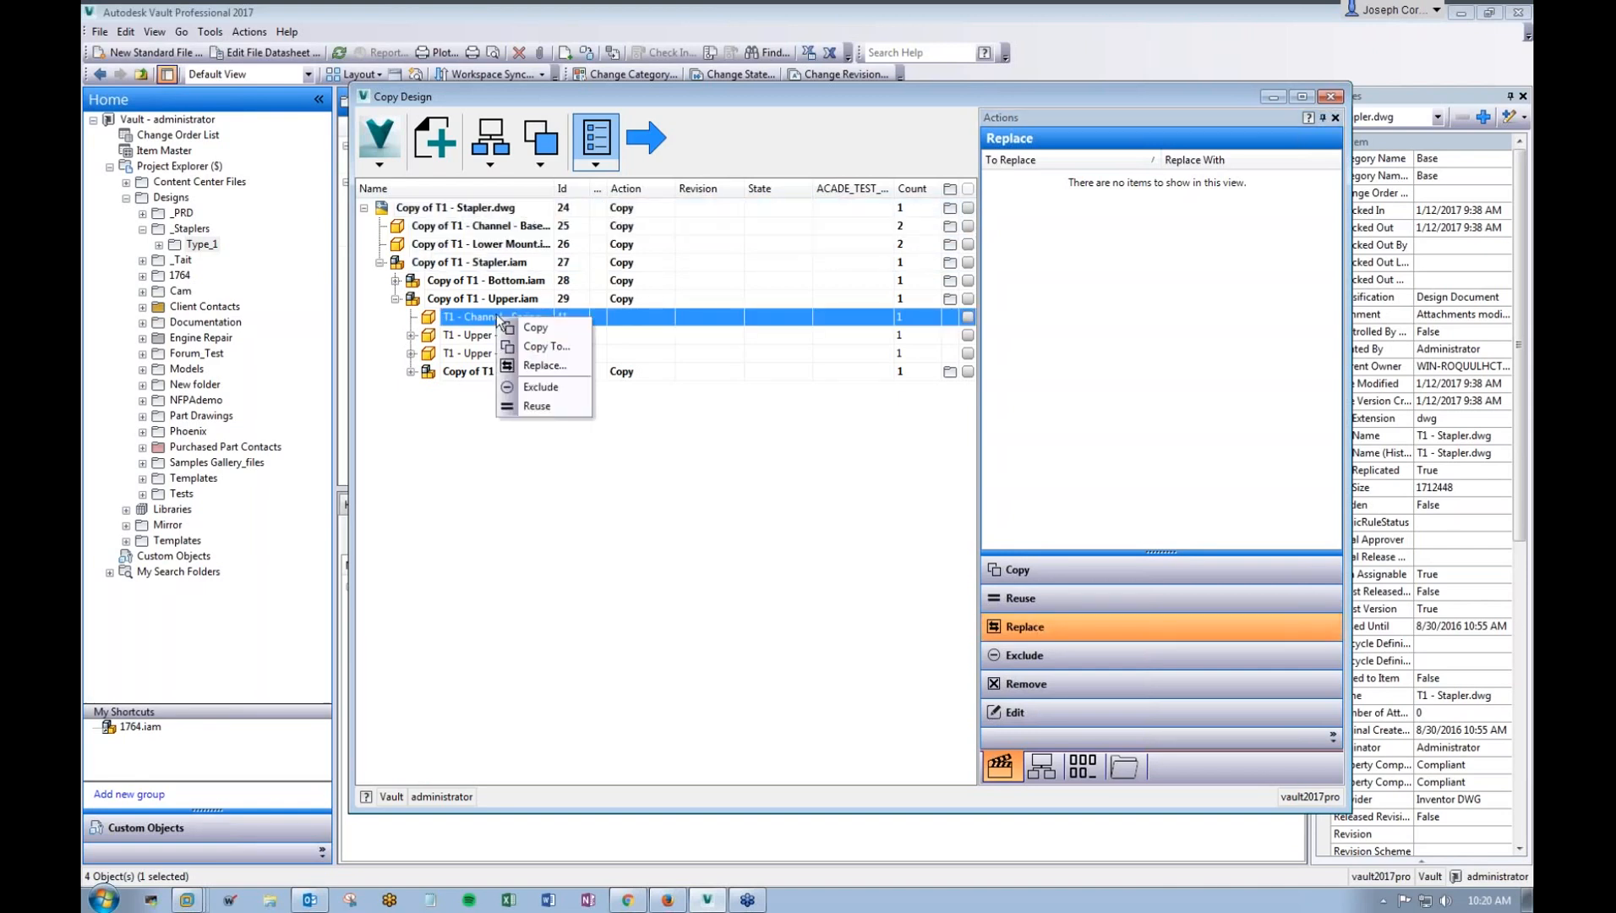
{"action": "left_click", "coordinate": [550, 360]}
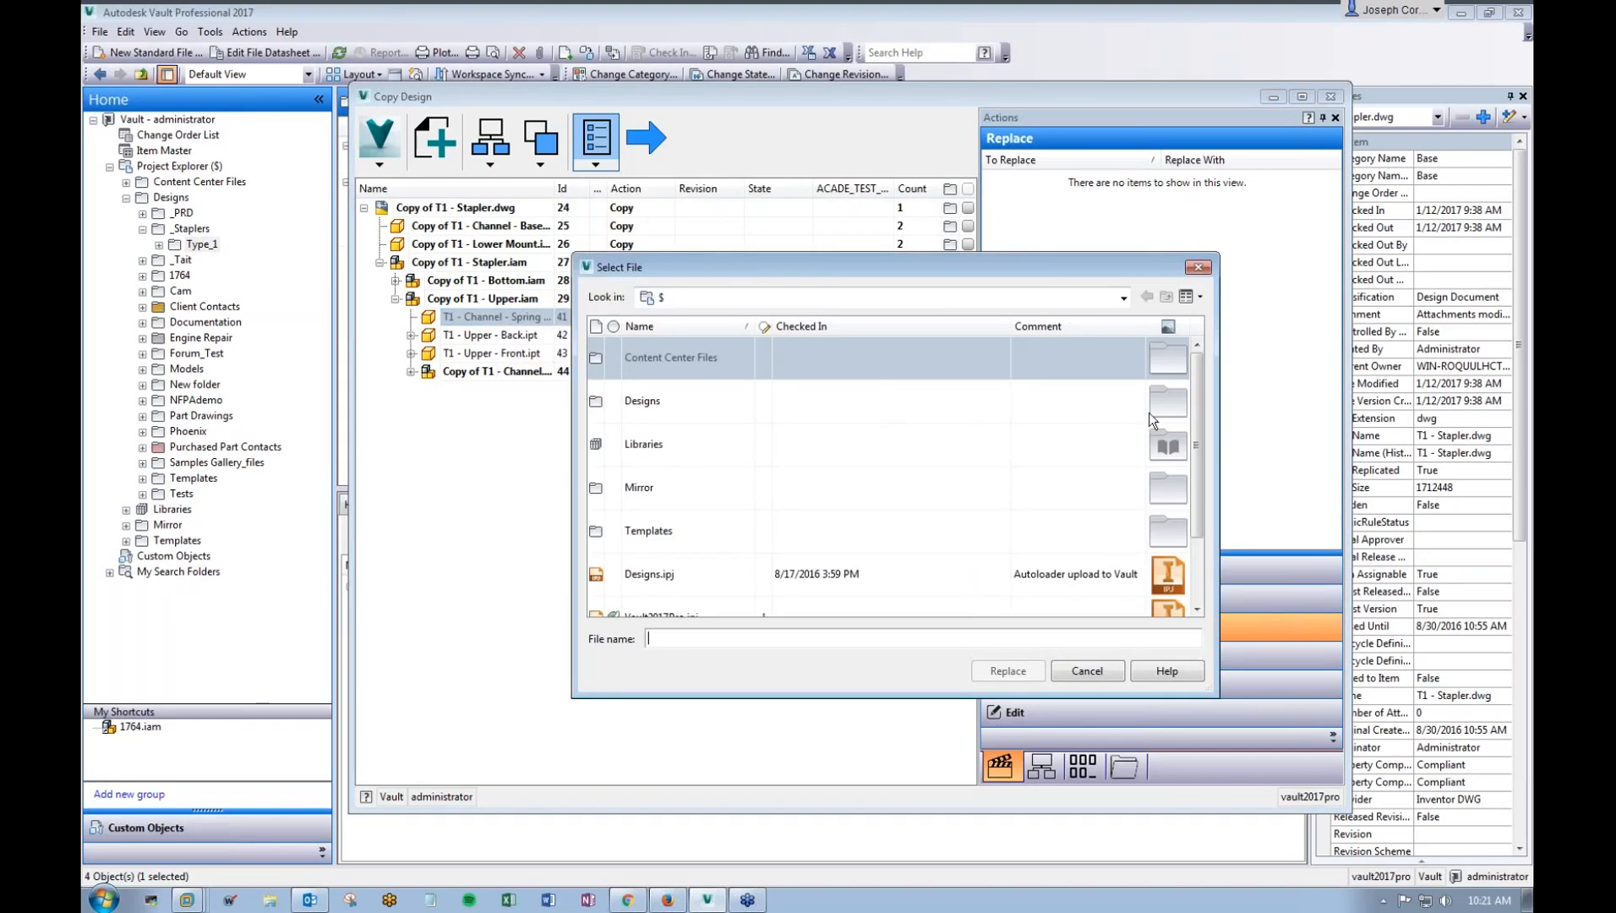
{"action": "left_click_drag", "start_coordinate": [1204, 405], "coordinate": [1207, 472]}
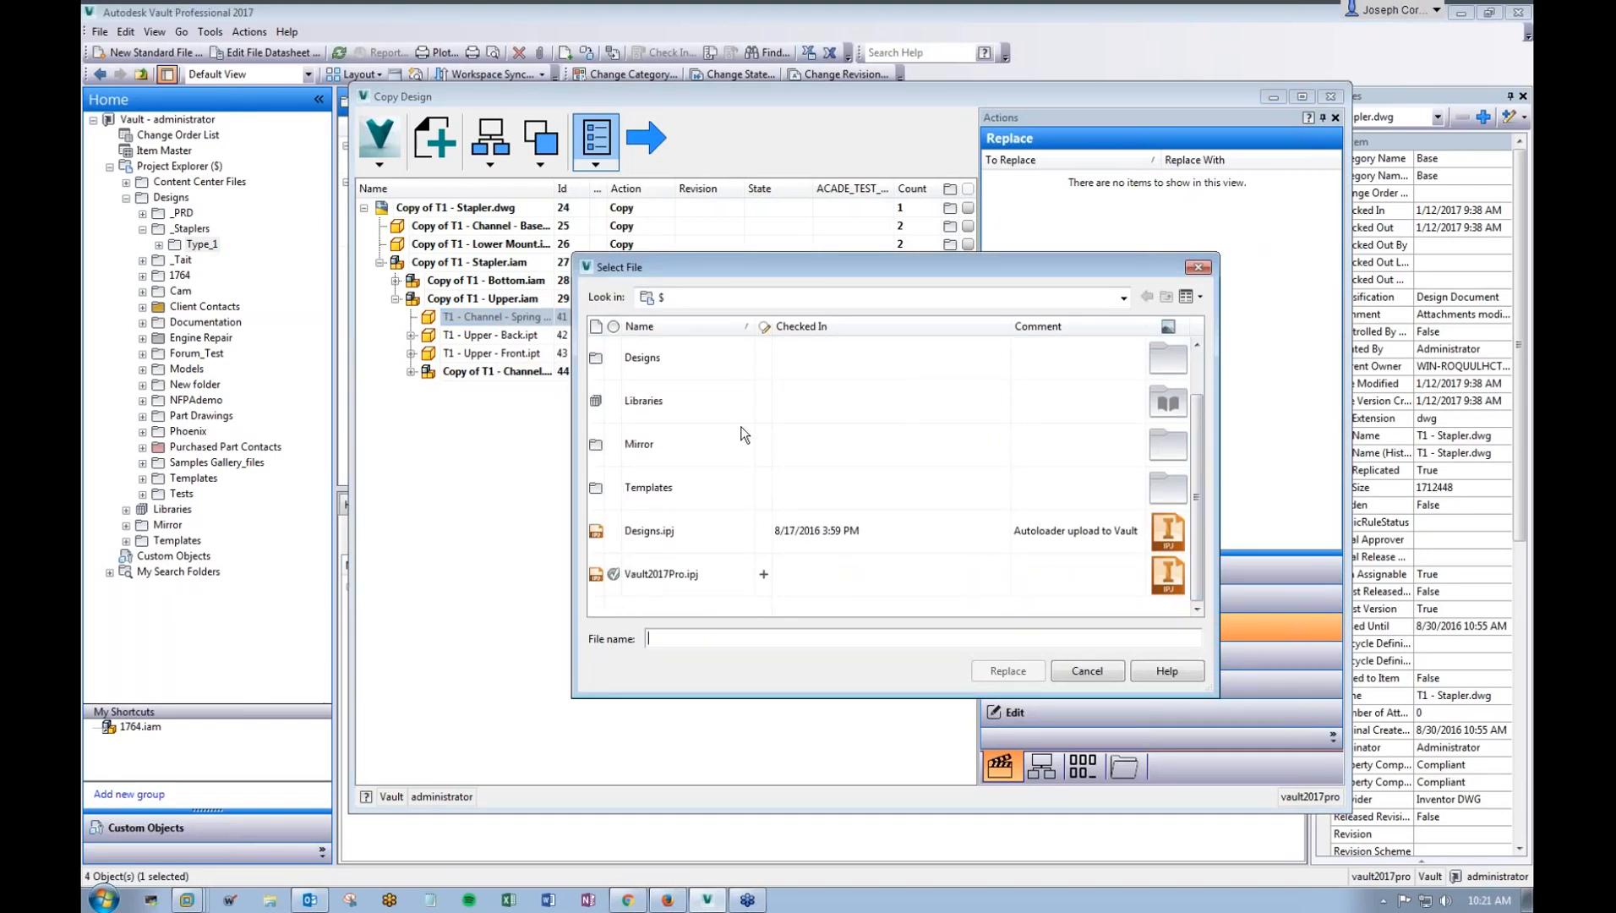
{"action": "left_click", "coordinate": [1097, 672]}
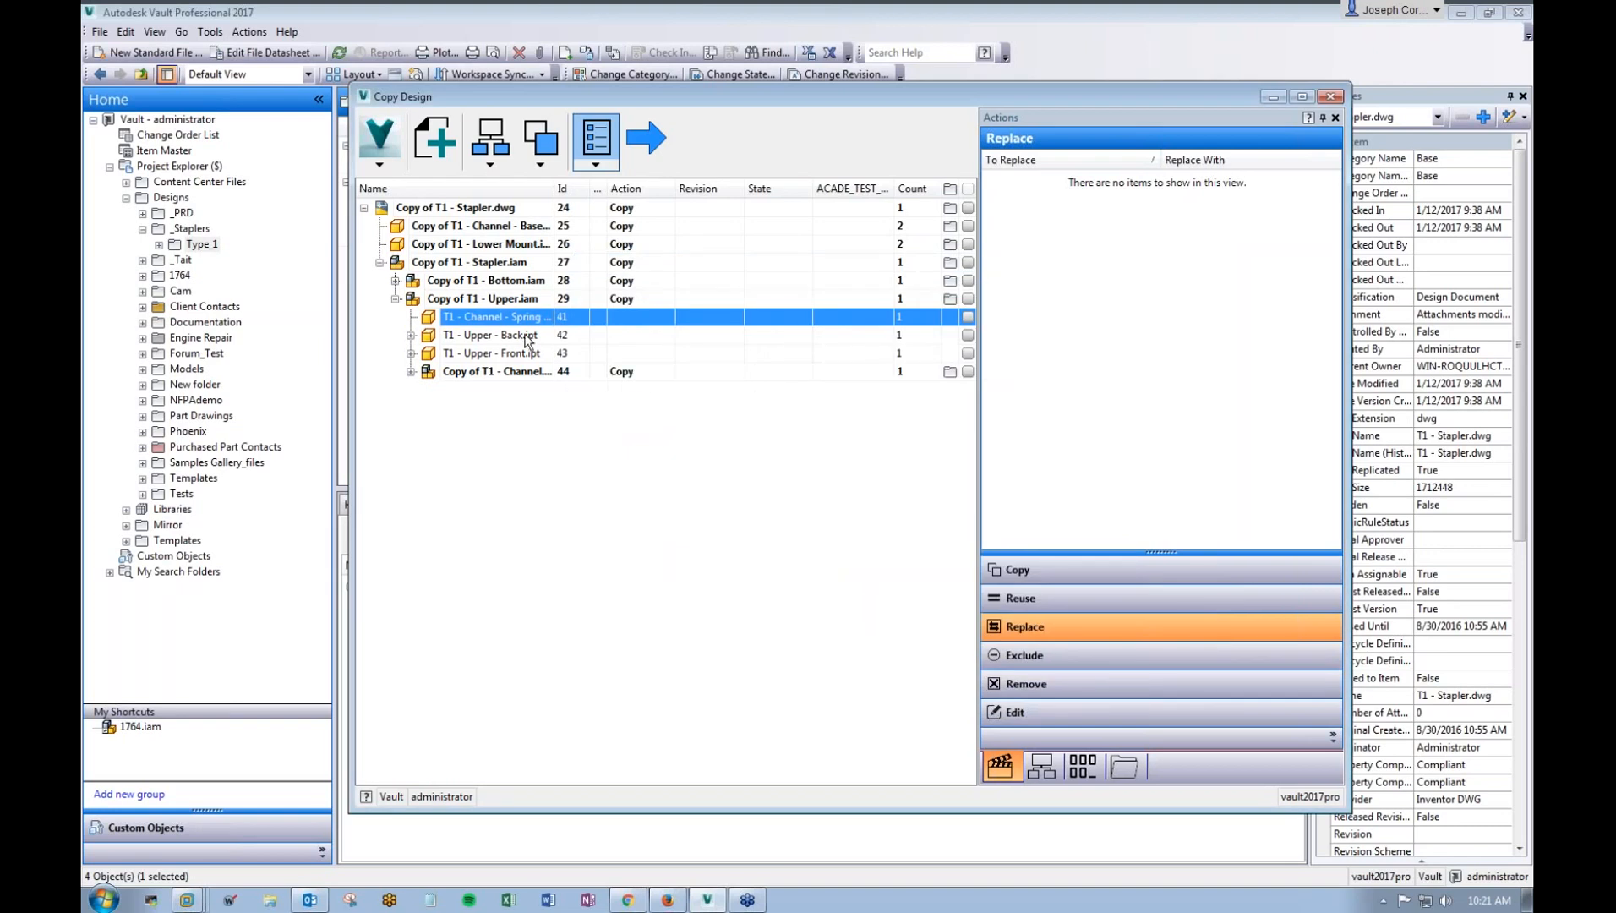
Step: Apply Reuse Branch to the whole stapler structure to clear its Copy actions
{"action": "left_click", "coordinate": [654, 299]}
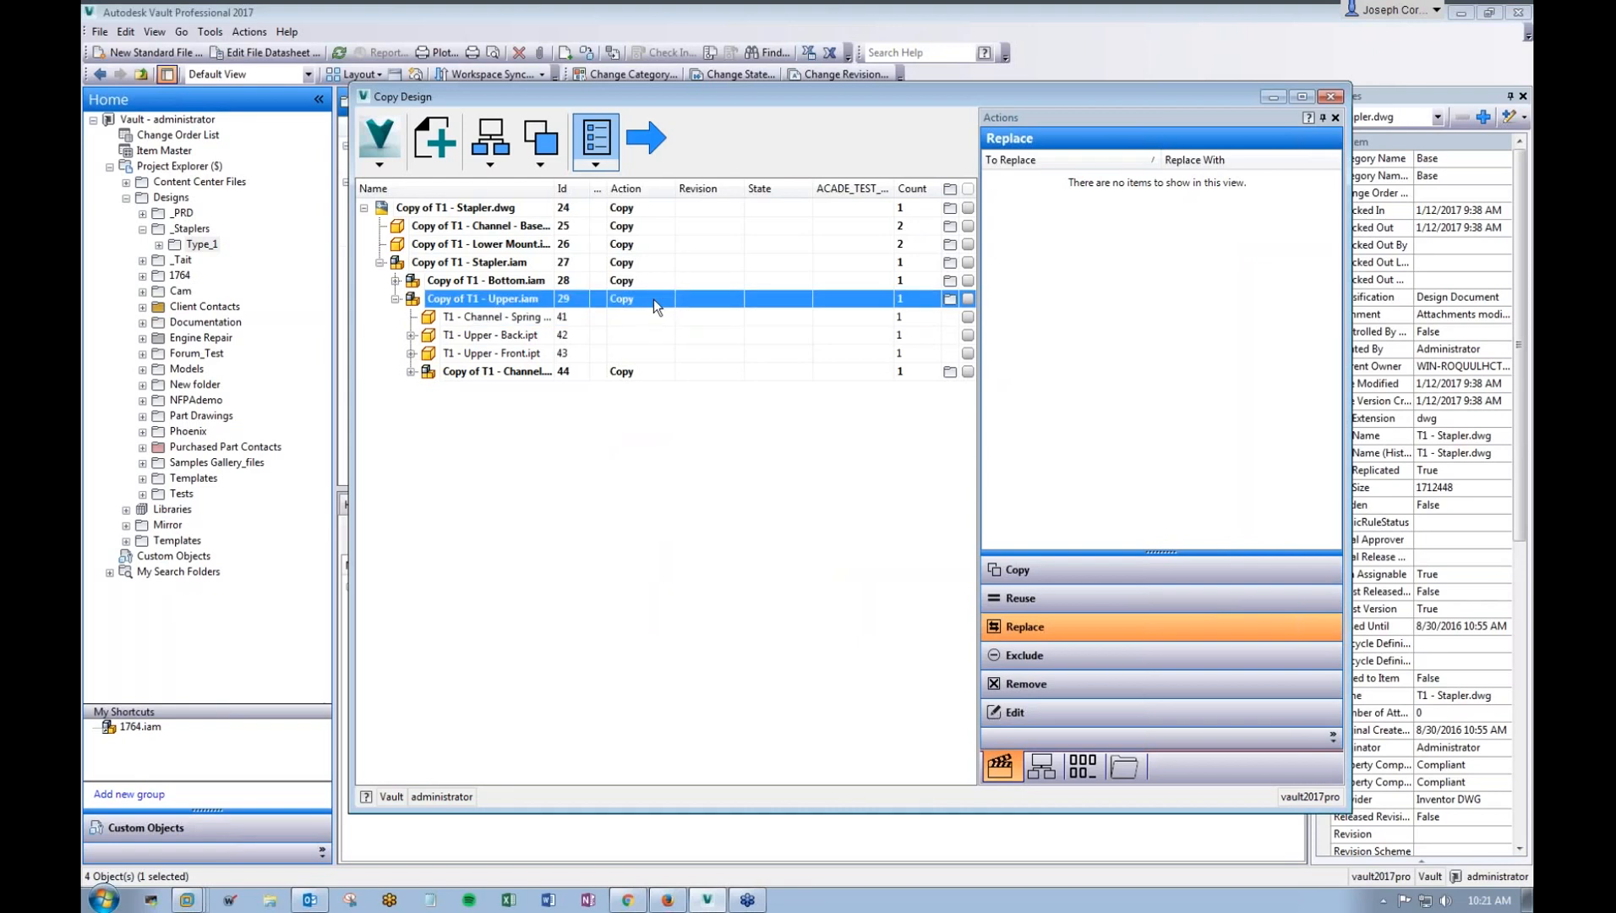
{"action": "left_click", "coordinate": [637, 207]}
{"action": "left_click", "coordinate": [652, 365], "text": "shift"}
{"action": "right_click", "coordinate": [653, 365]}
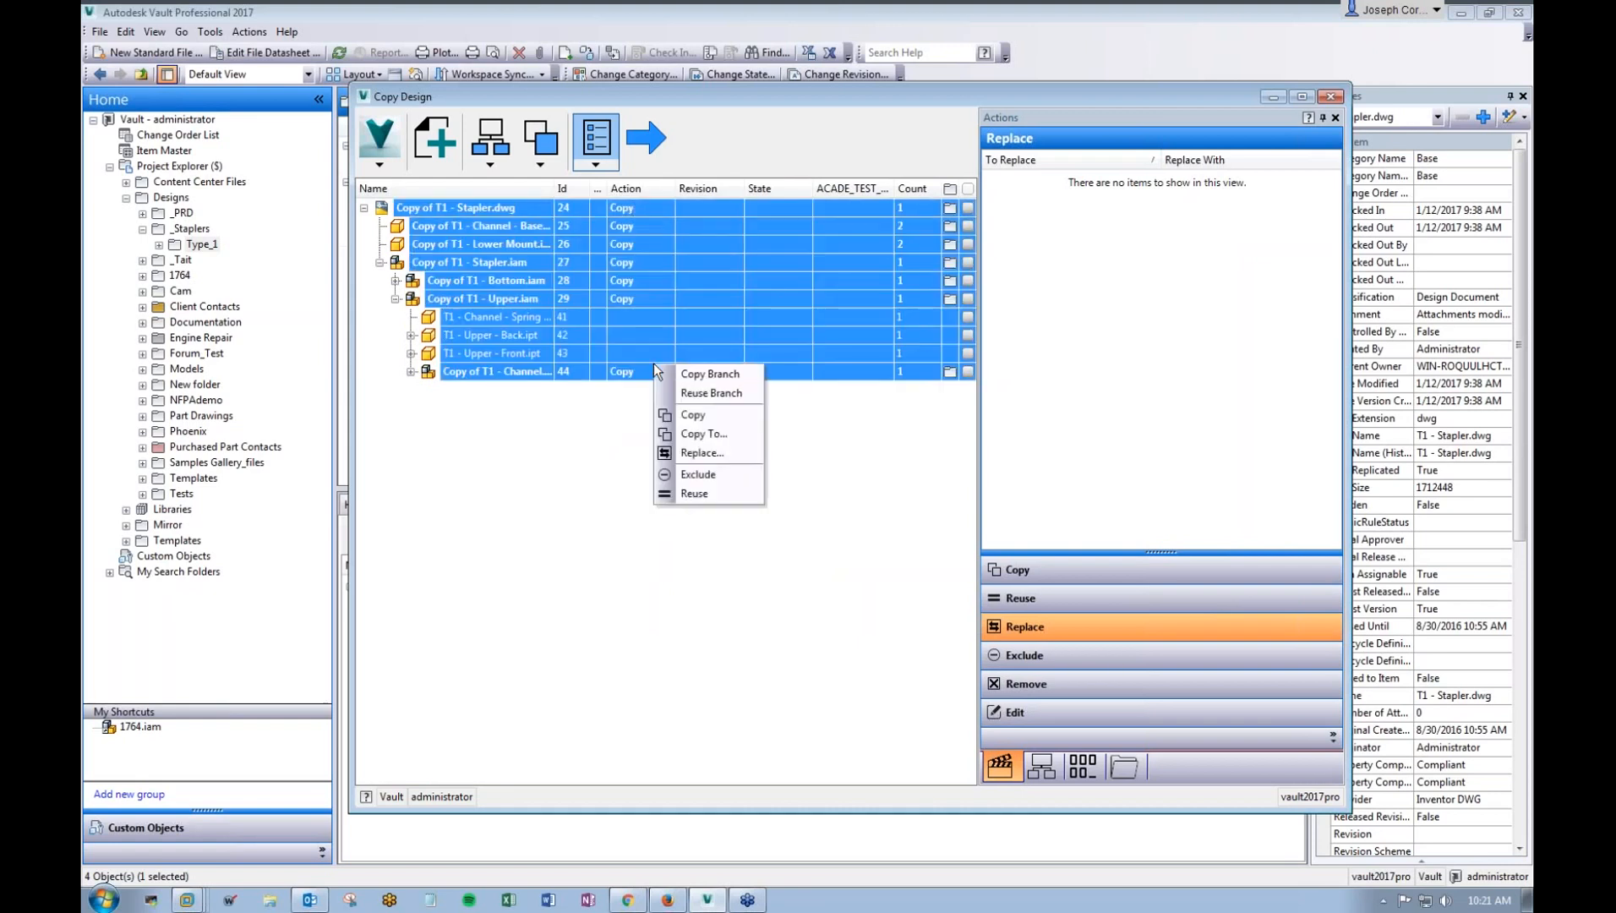
{"action": "left_click", "coordinate": [710, 394]}
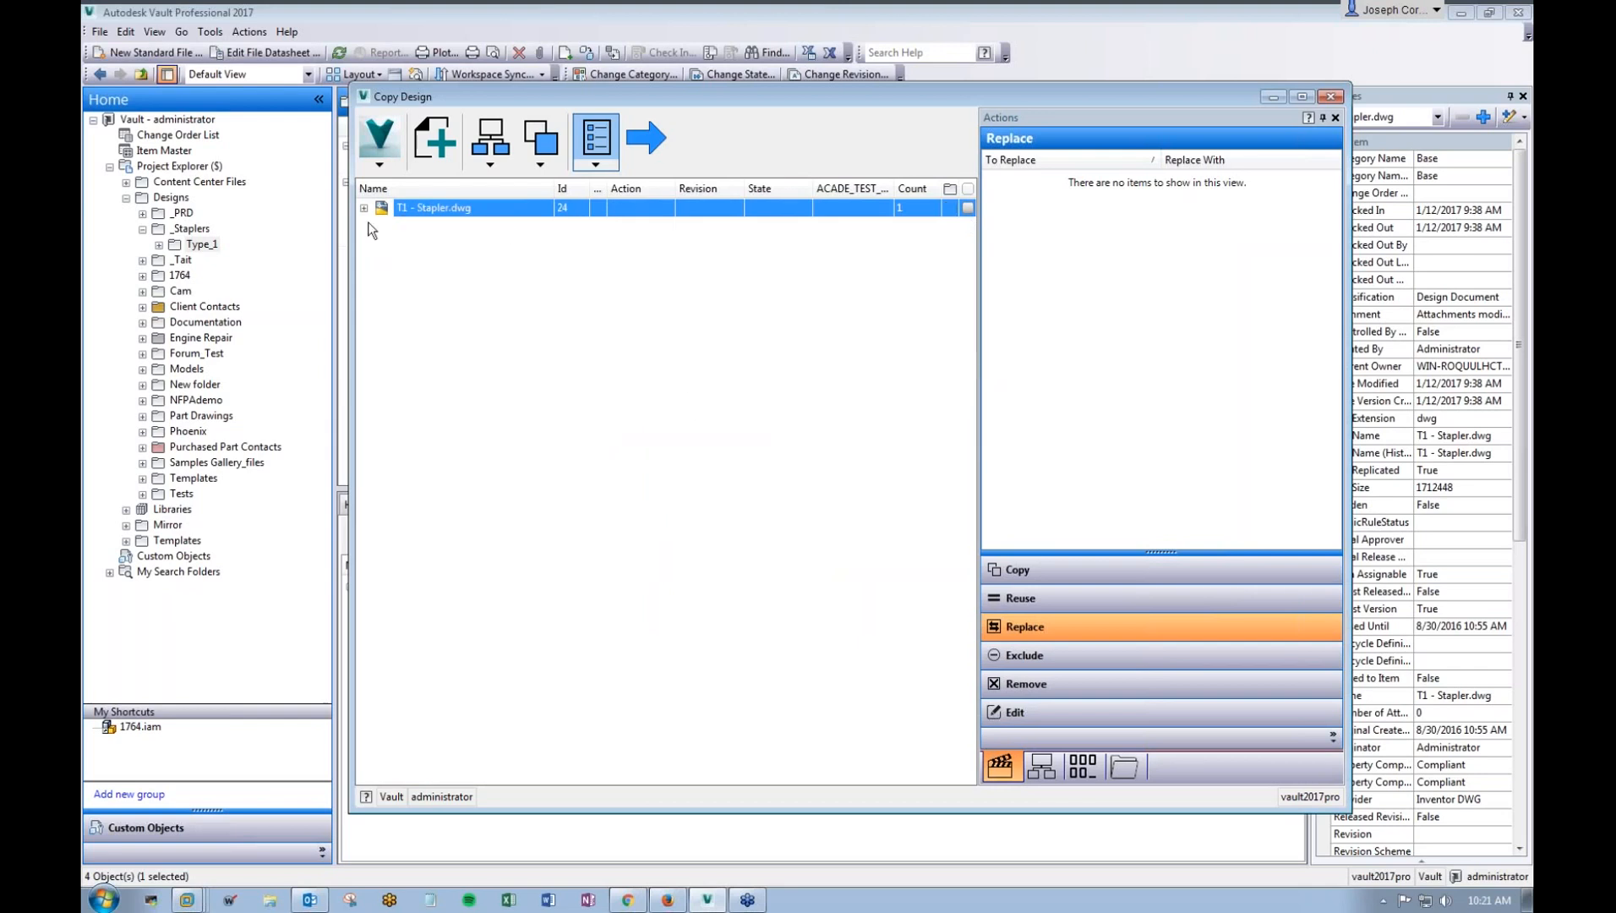
Step: Replace T1 - Channel - Base.ipt with T1 - Bottom - Back.ipt from the Designs/_Staplers/Type_1/Components folder
{"action": "right_click", "coordinate": [448, 231]}
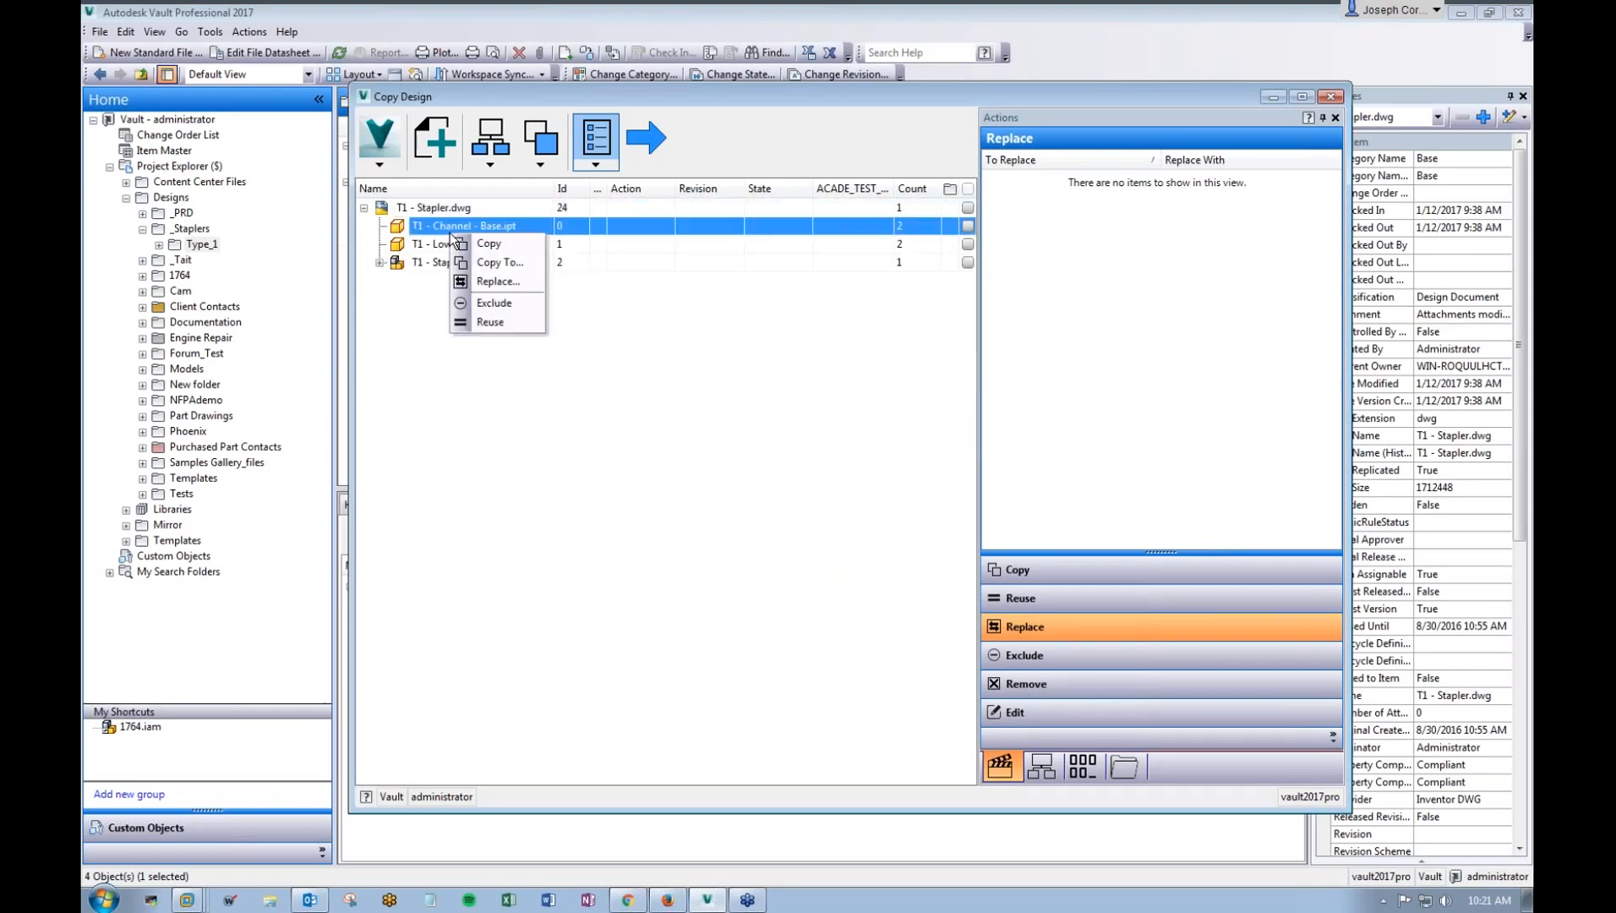
{"action": "left_click", "coordinate": [499, 282]}
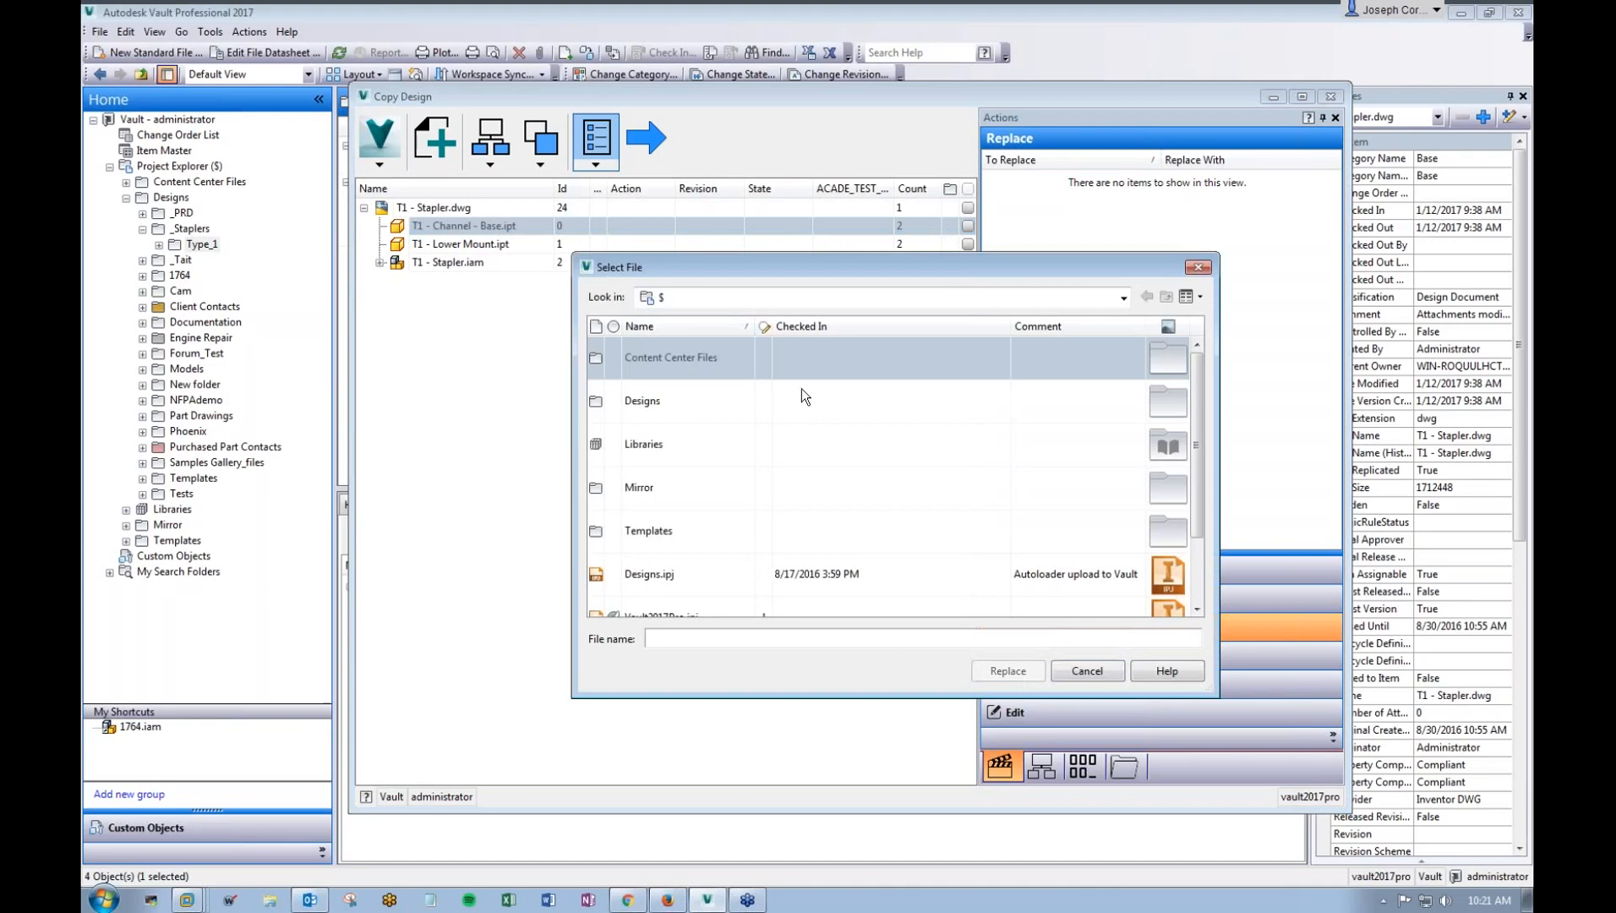
{"action": "double_click", "coordinate": [686, 412]}
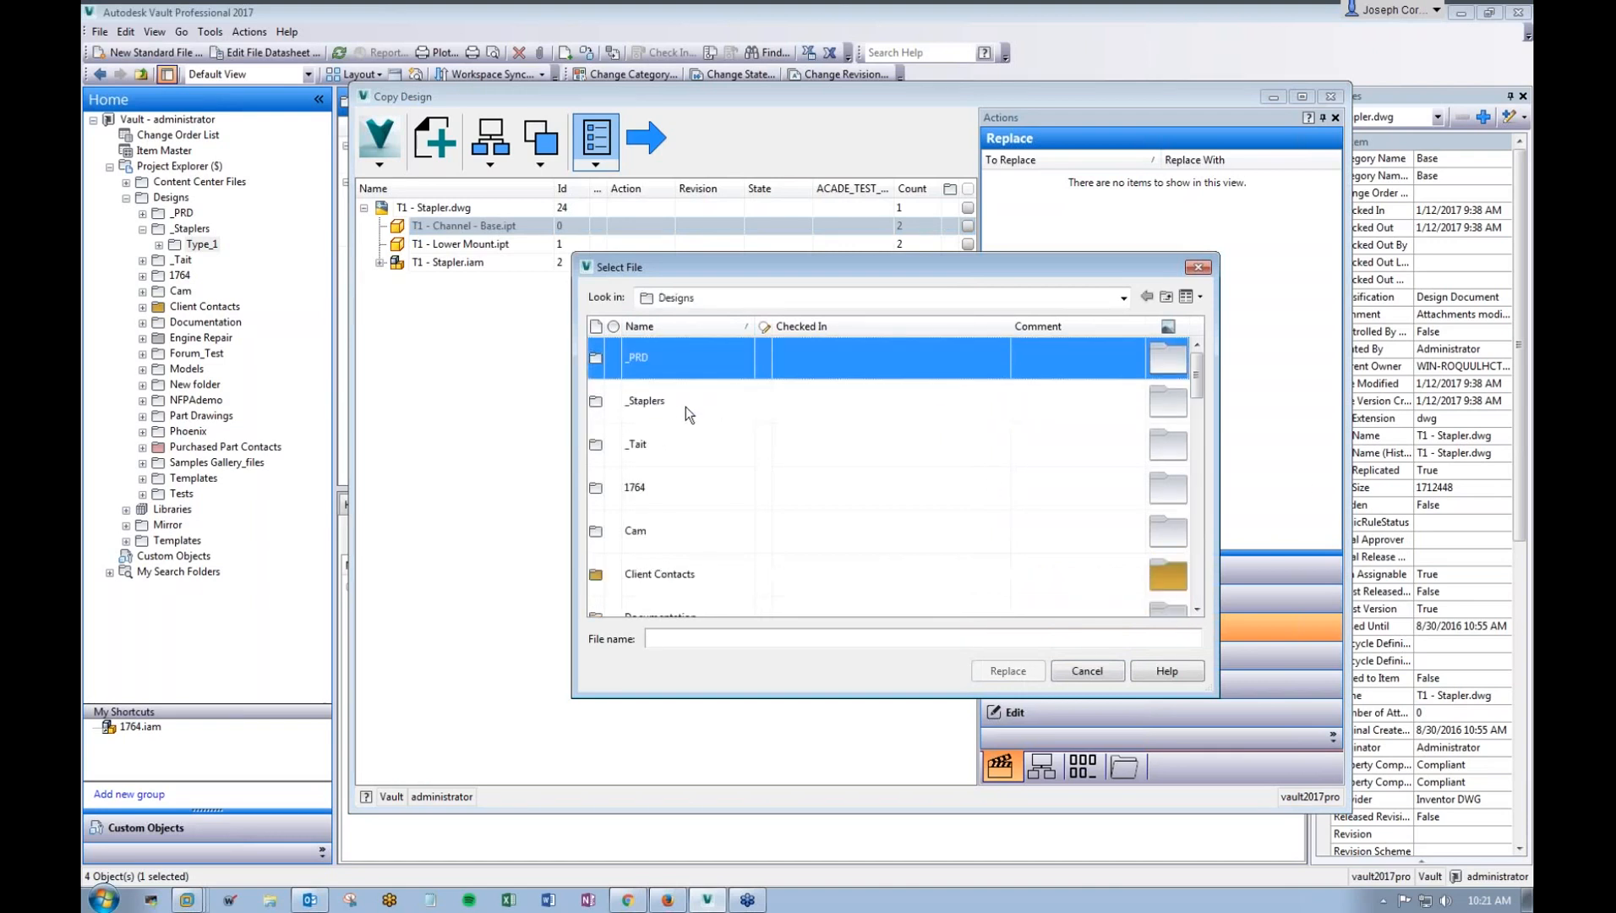
{"action": "double_click", "coordinate": [686, 407]}
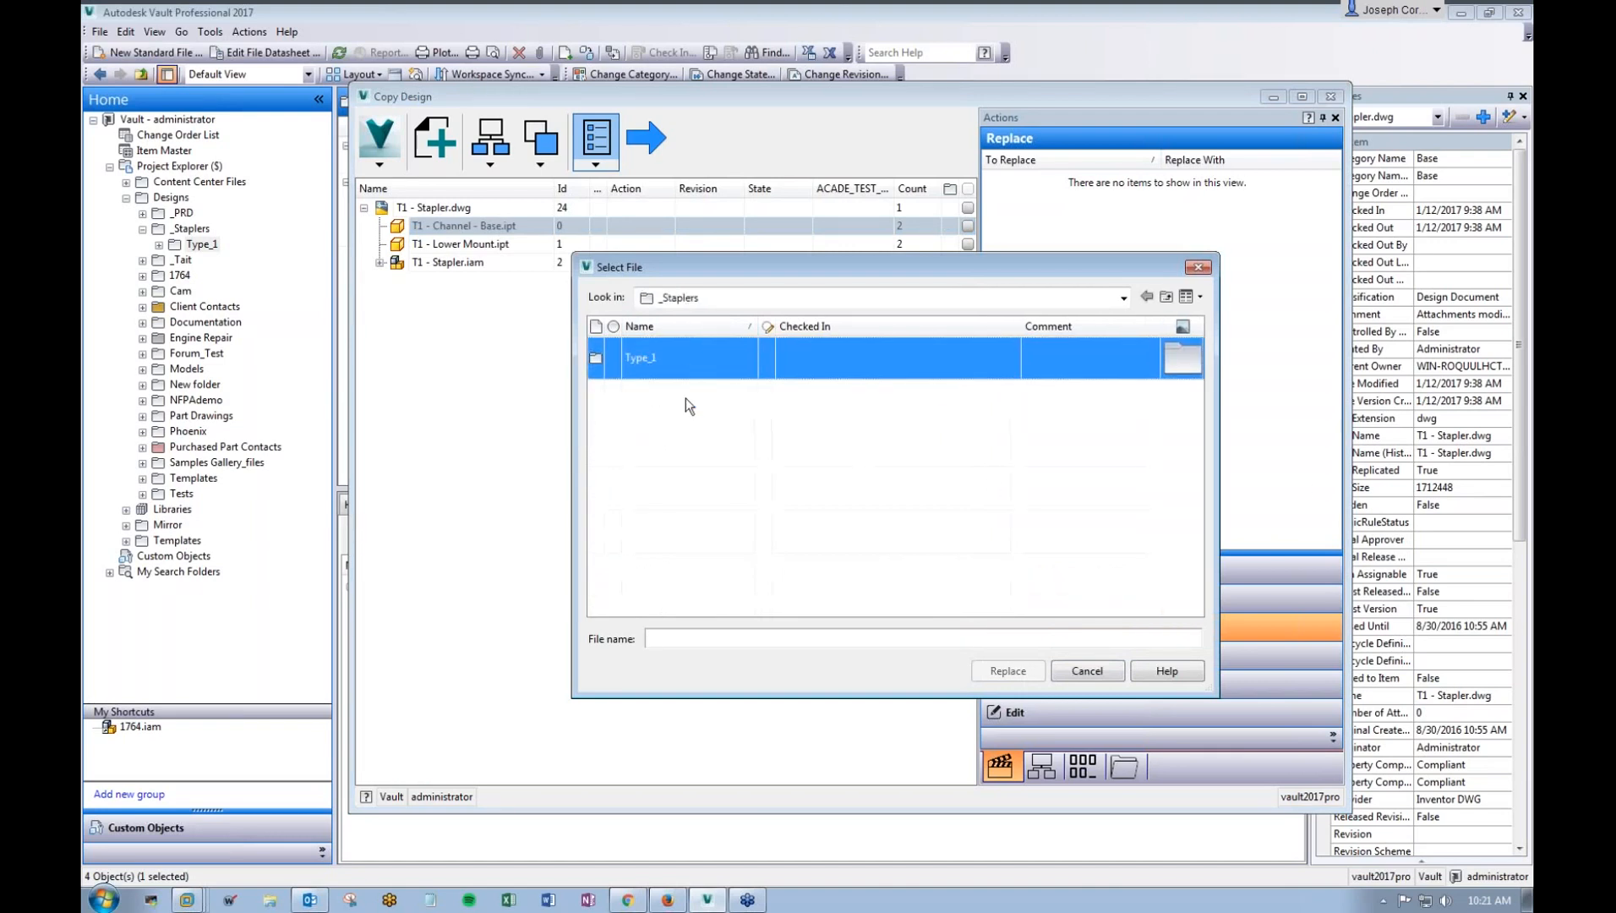
{"action": "double_click", "coordinate": [687, 353]}
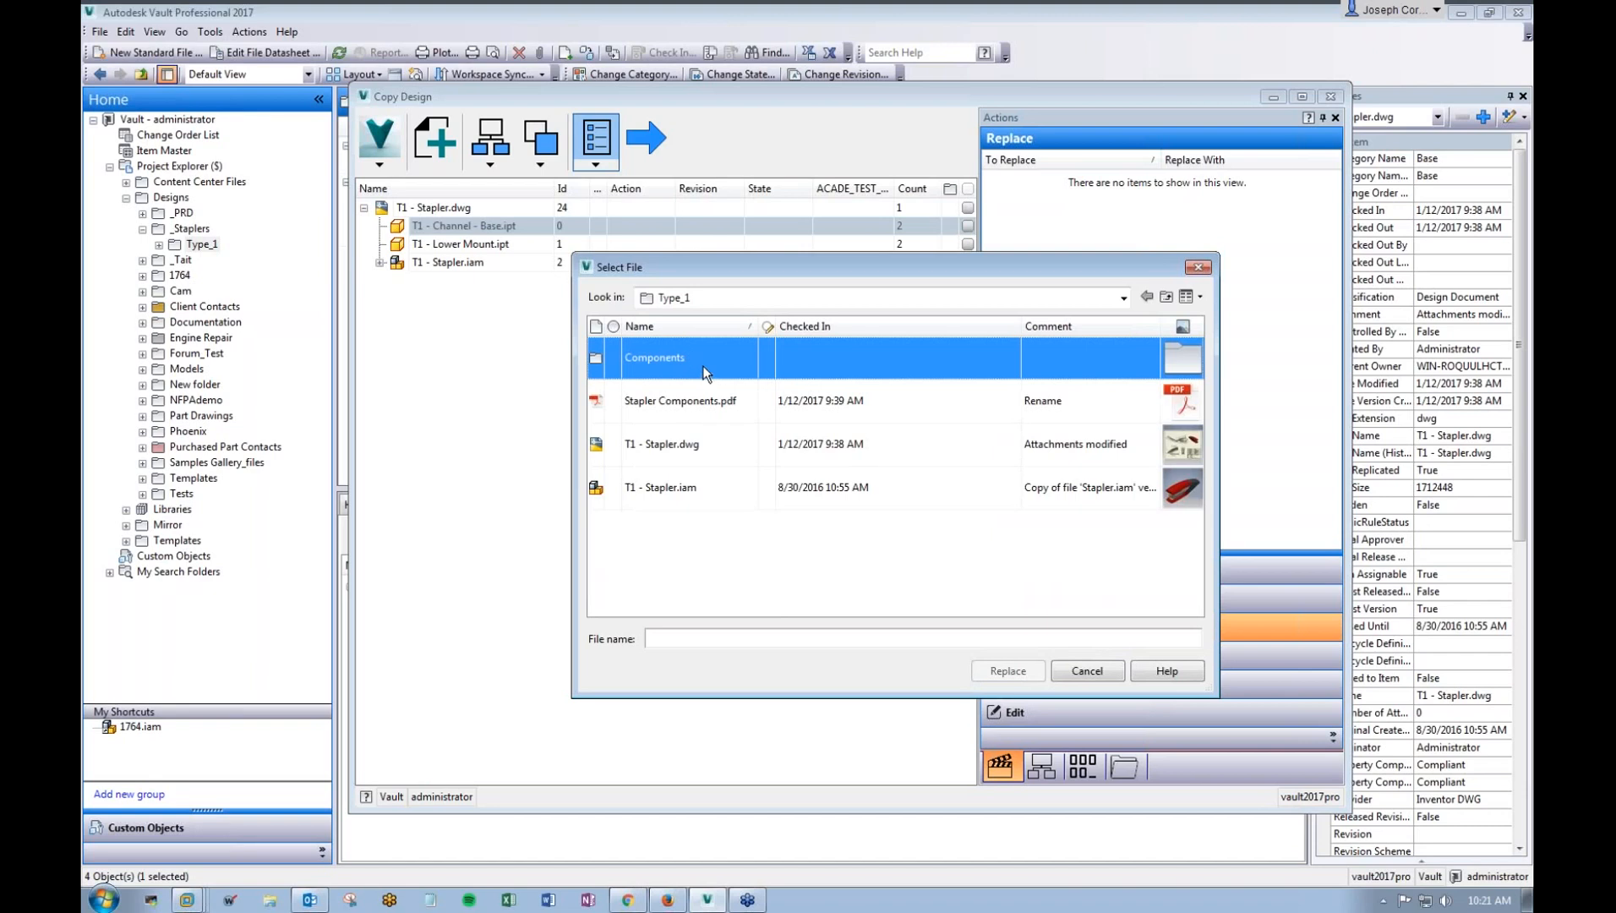
{"action": "double_click", "coordinate": [703, 365]}
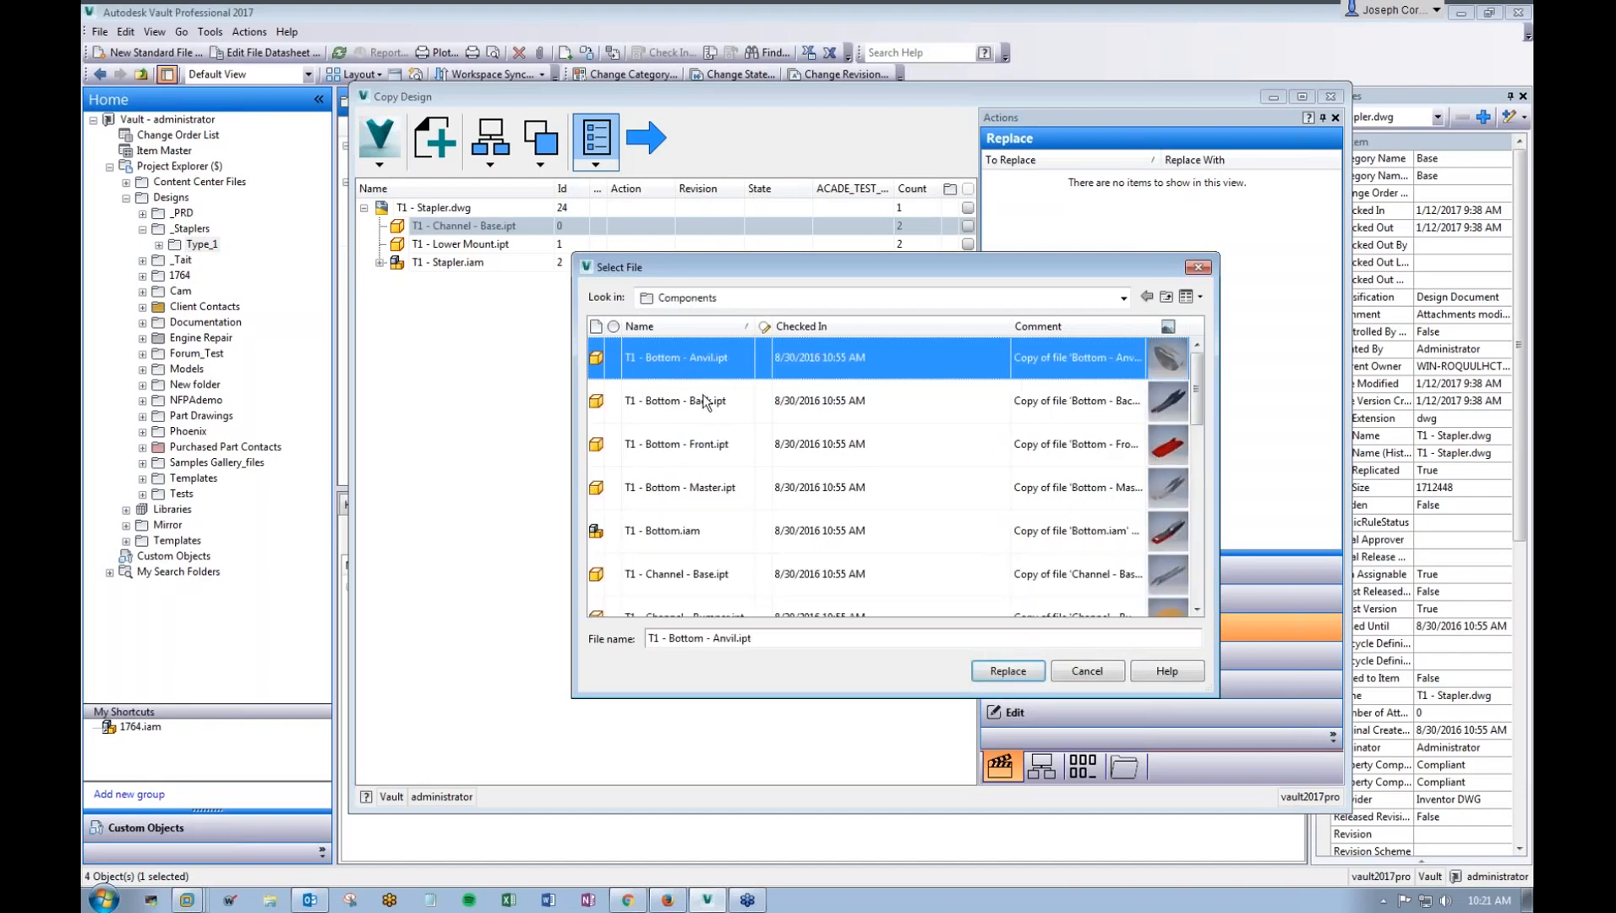
{"action": "double_click", "coordinate": [702, 400]}
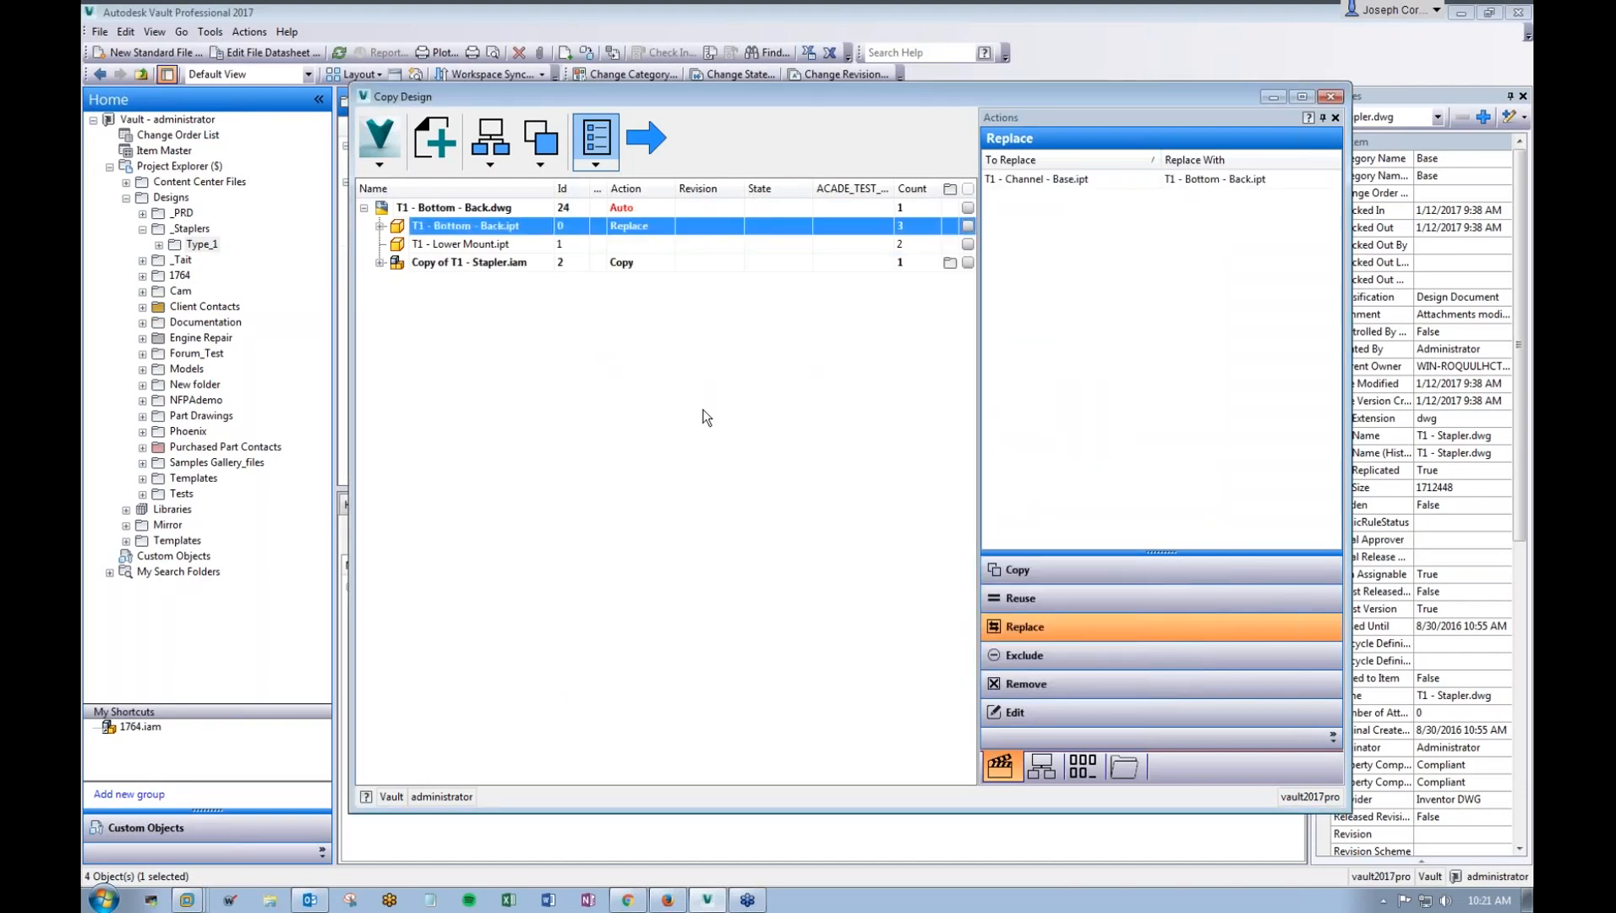
Step: Inspect the parent drawing's automatic action and check the files listed under the Edit and Copy actions
{"action": "left_click", "coordinate": [634, 208]}
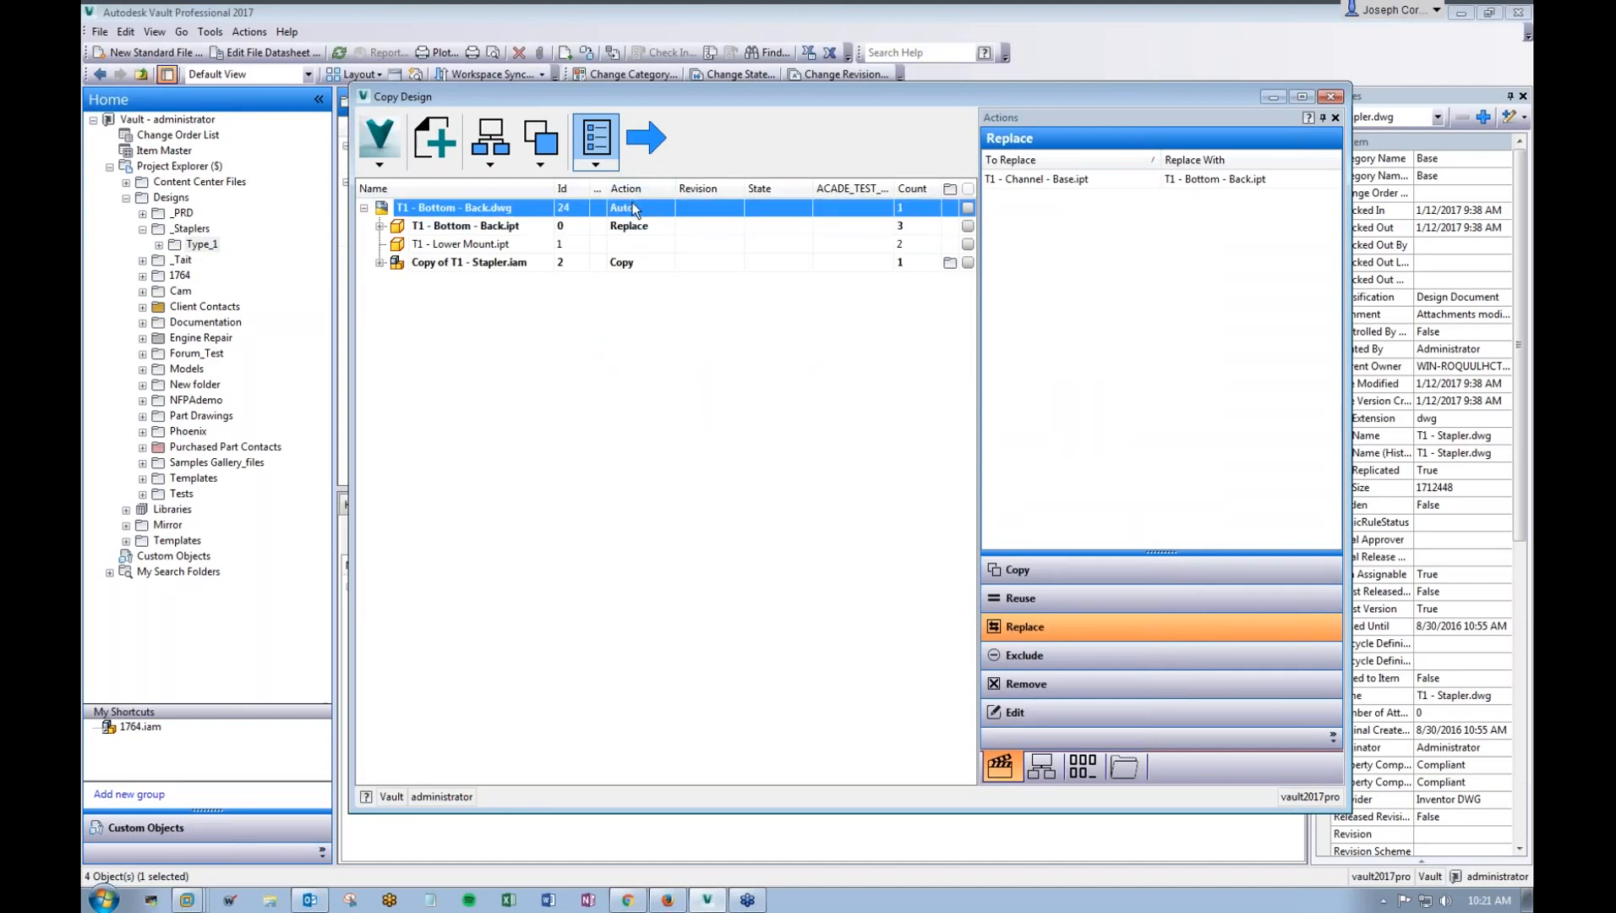
{"action": "left_click", "coordinate": [1044, 712]}
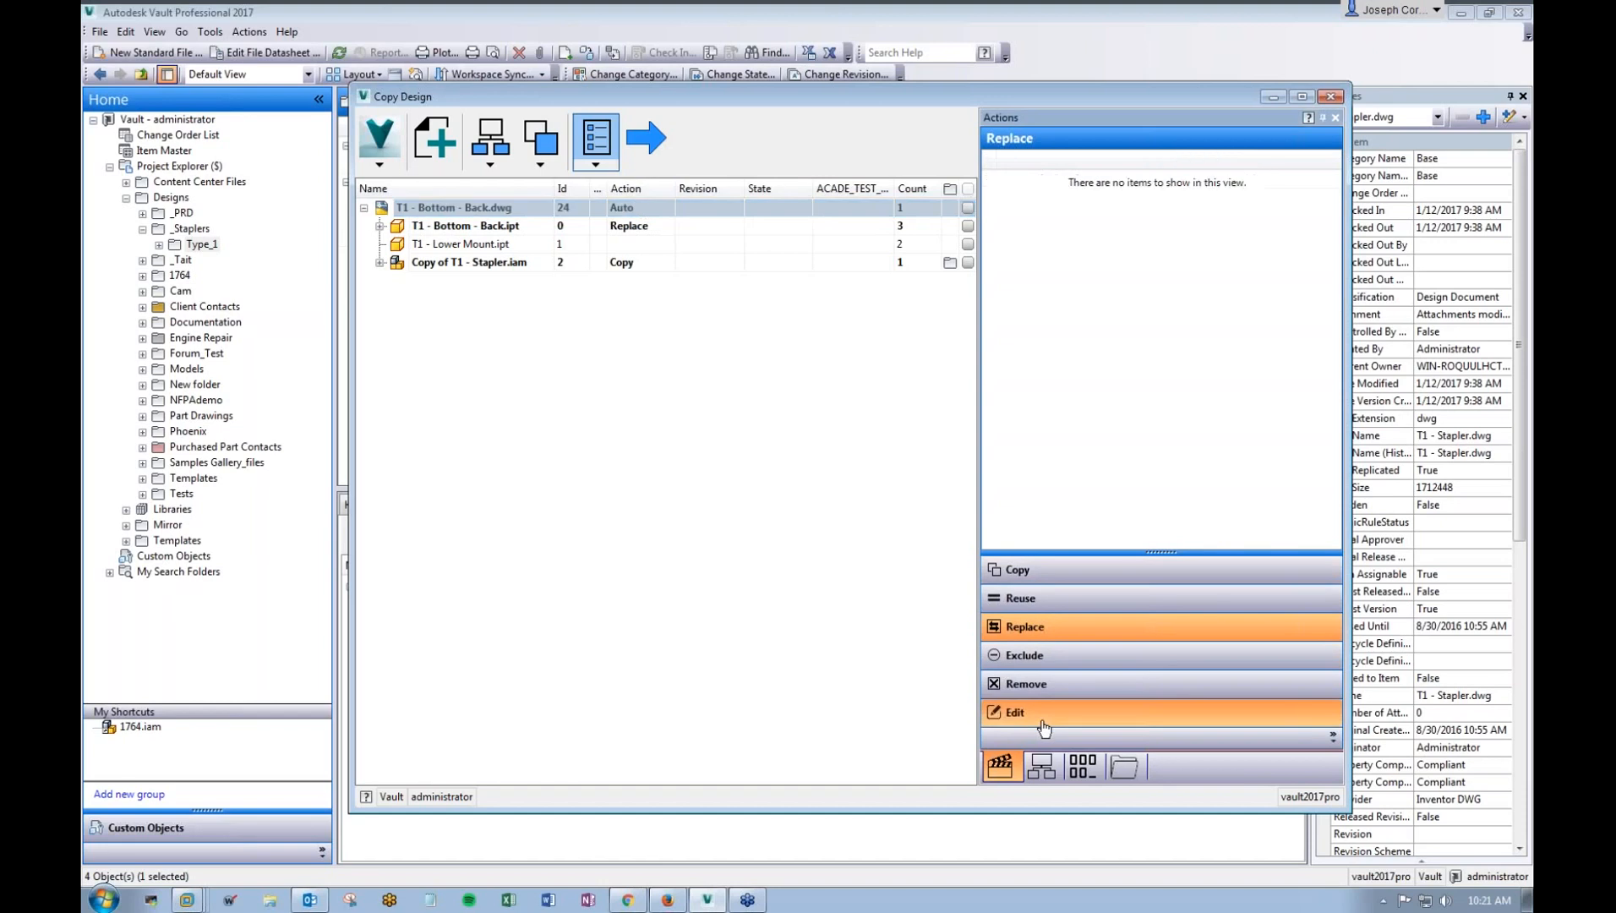
{"action": "left_click", "coordinate": [1017, 570]}
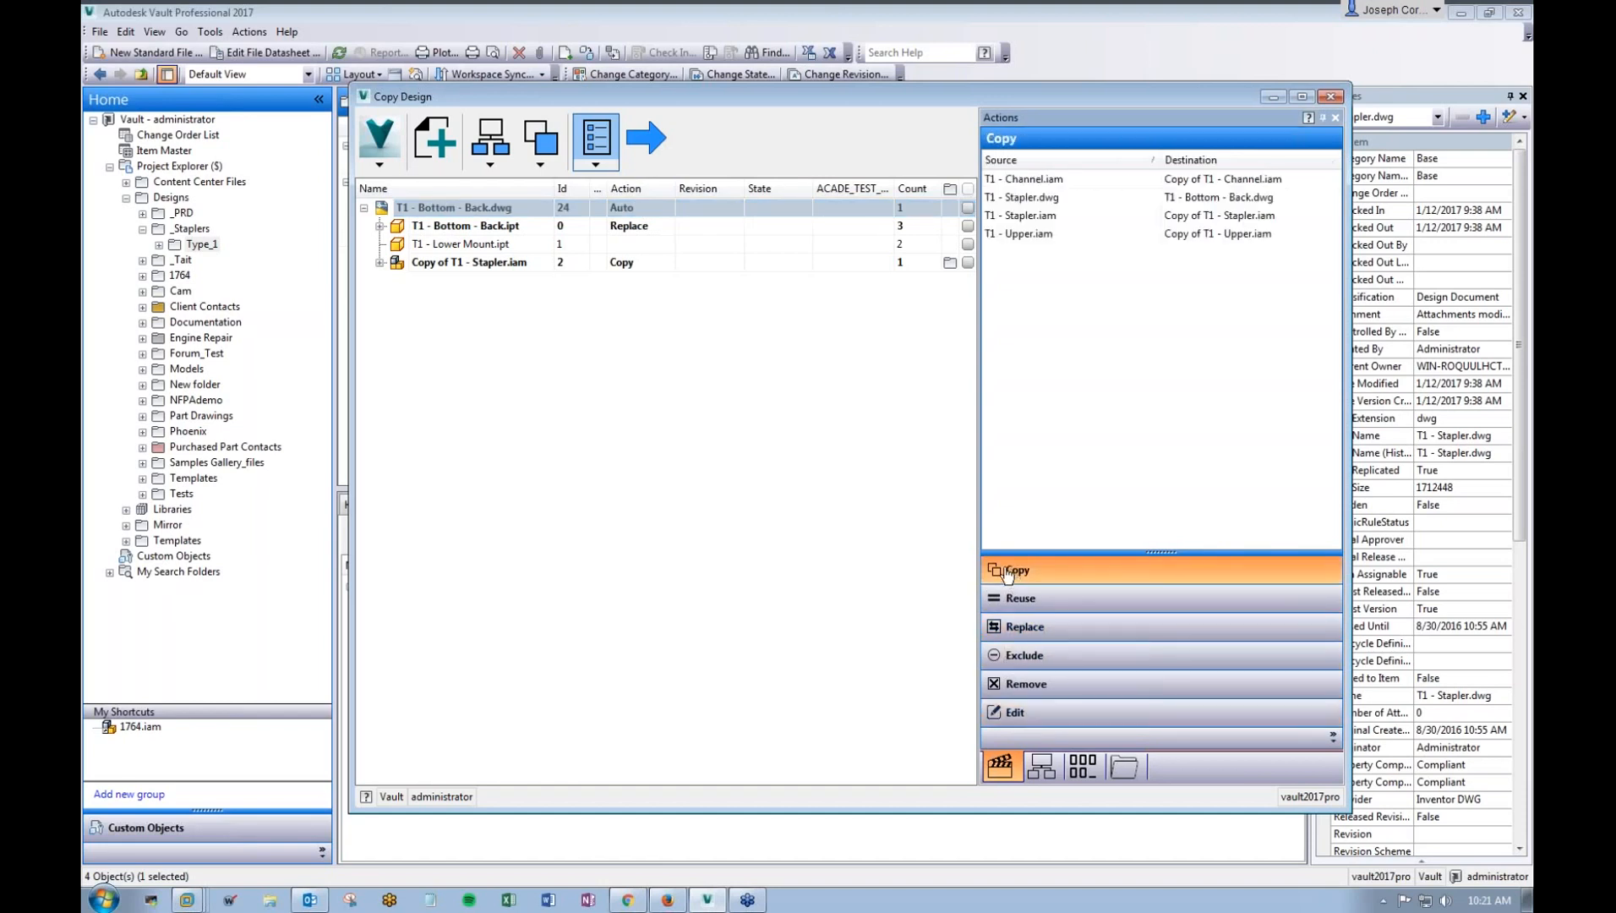
Step: Apply Reuse Branch to the replaced part and the top-level drawing to clear the Replace and Copy actions
{"action": "right_click", "coordinate": [632, 222]}
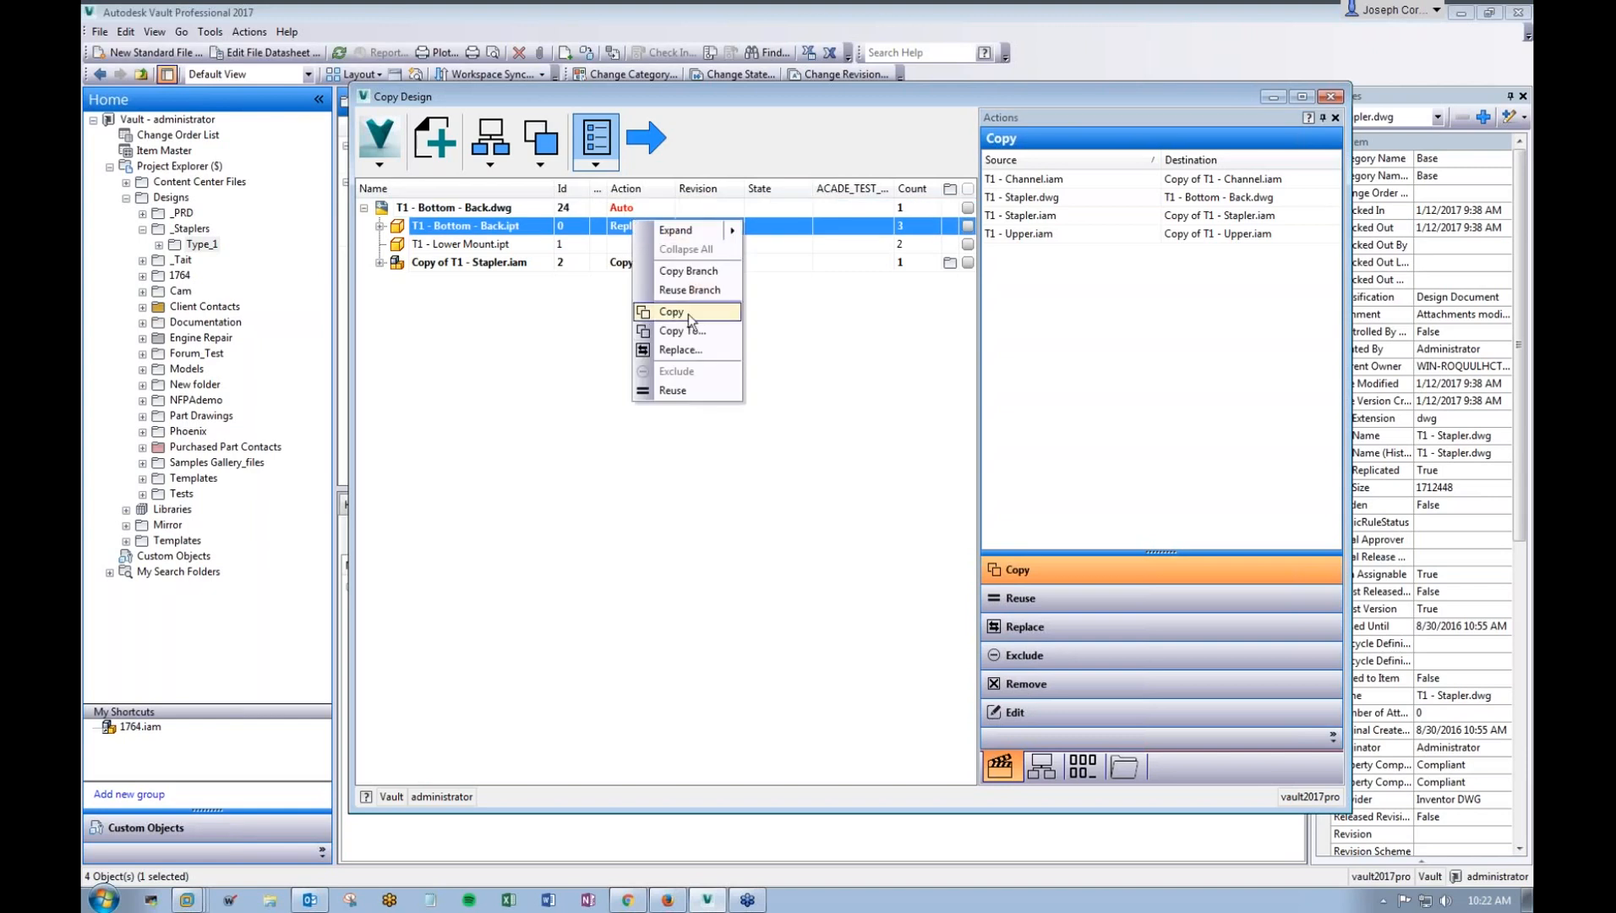
{"action": "left_click", "coordinate": [690, 291]}
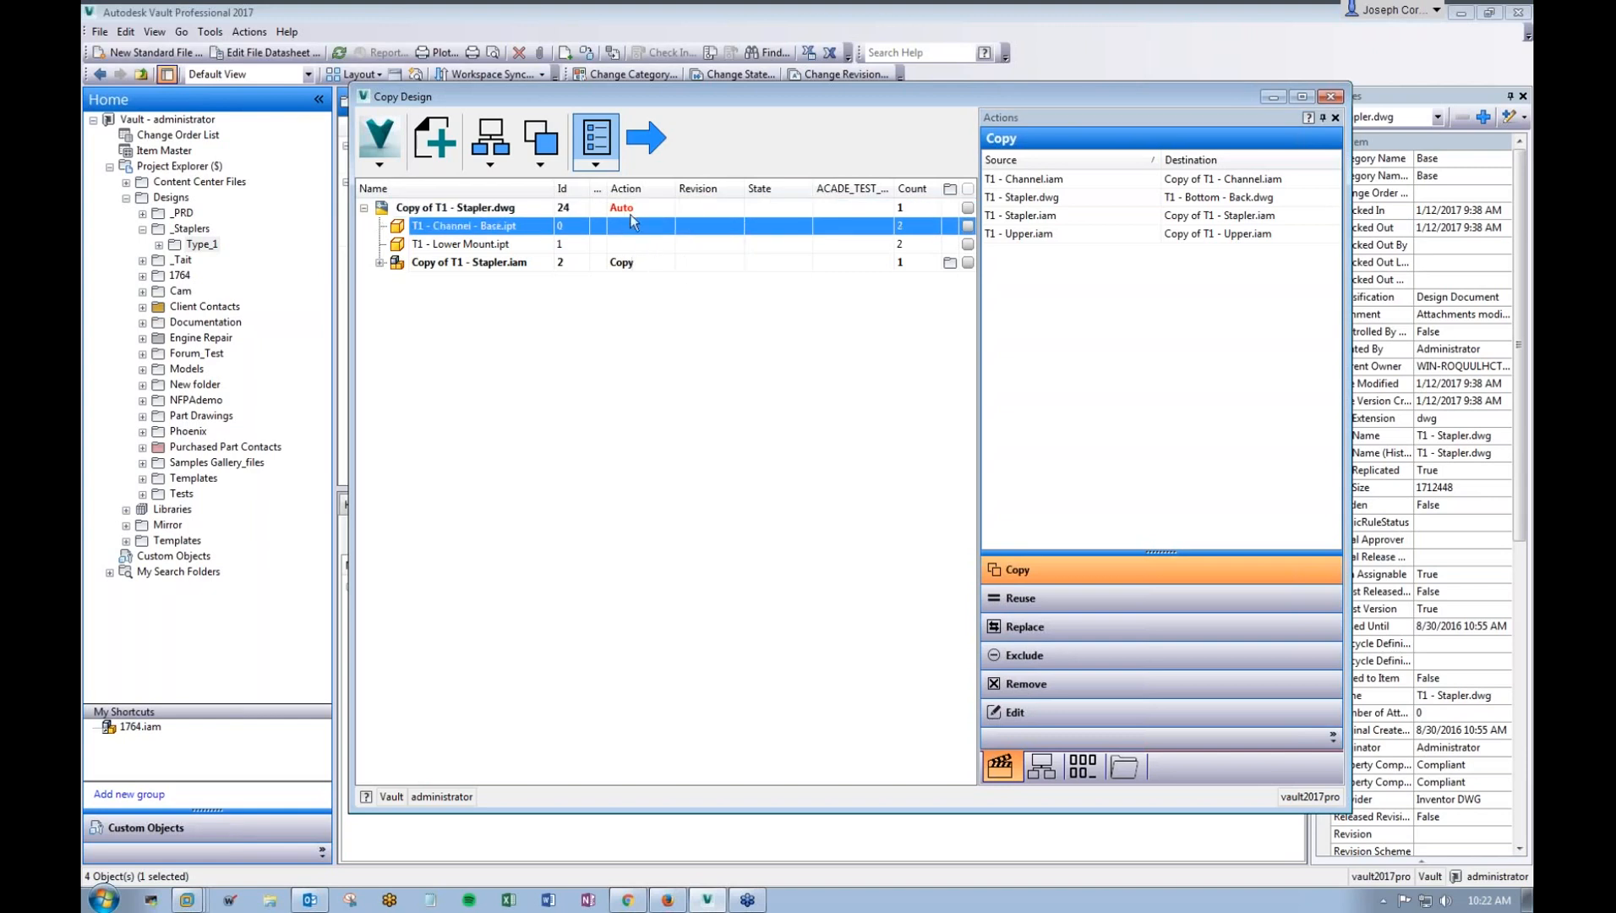
{"action": "right_click", "coordinate": [632, 209]}
{"action": "left_click", "coordinate": [686, 280]}
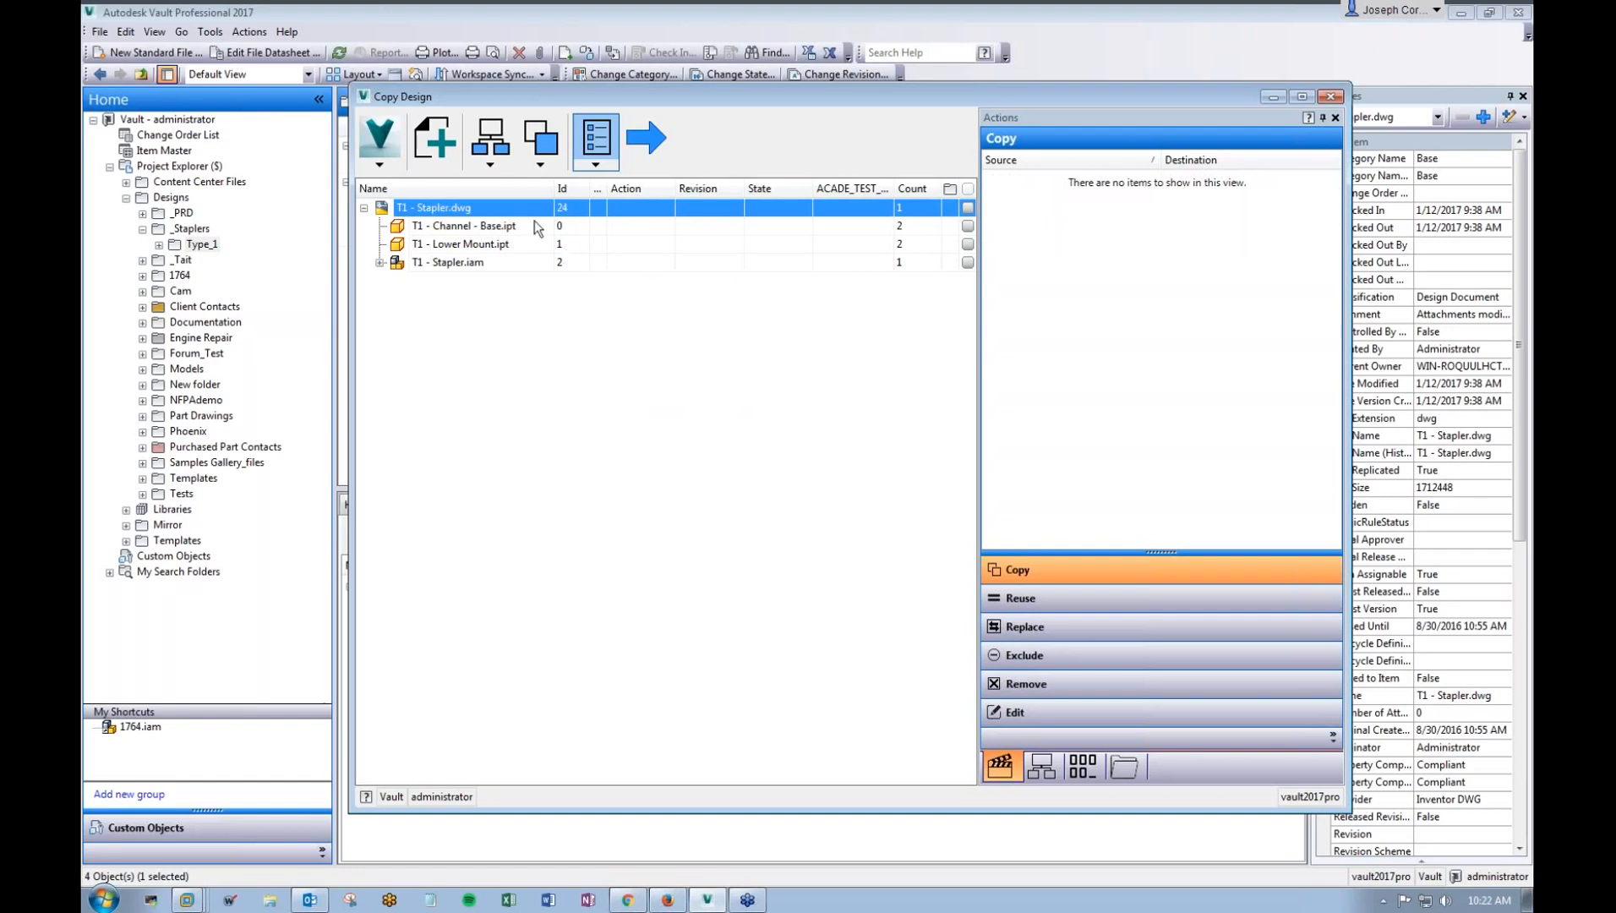
Step: Assign the Copy action to T1 - Stapler.dwg and T1 - Stapler.iam together
{"action": "left_click", "coordinate": [519, 263], "text": "ctrl"}
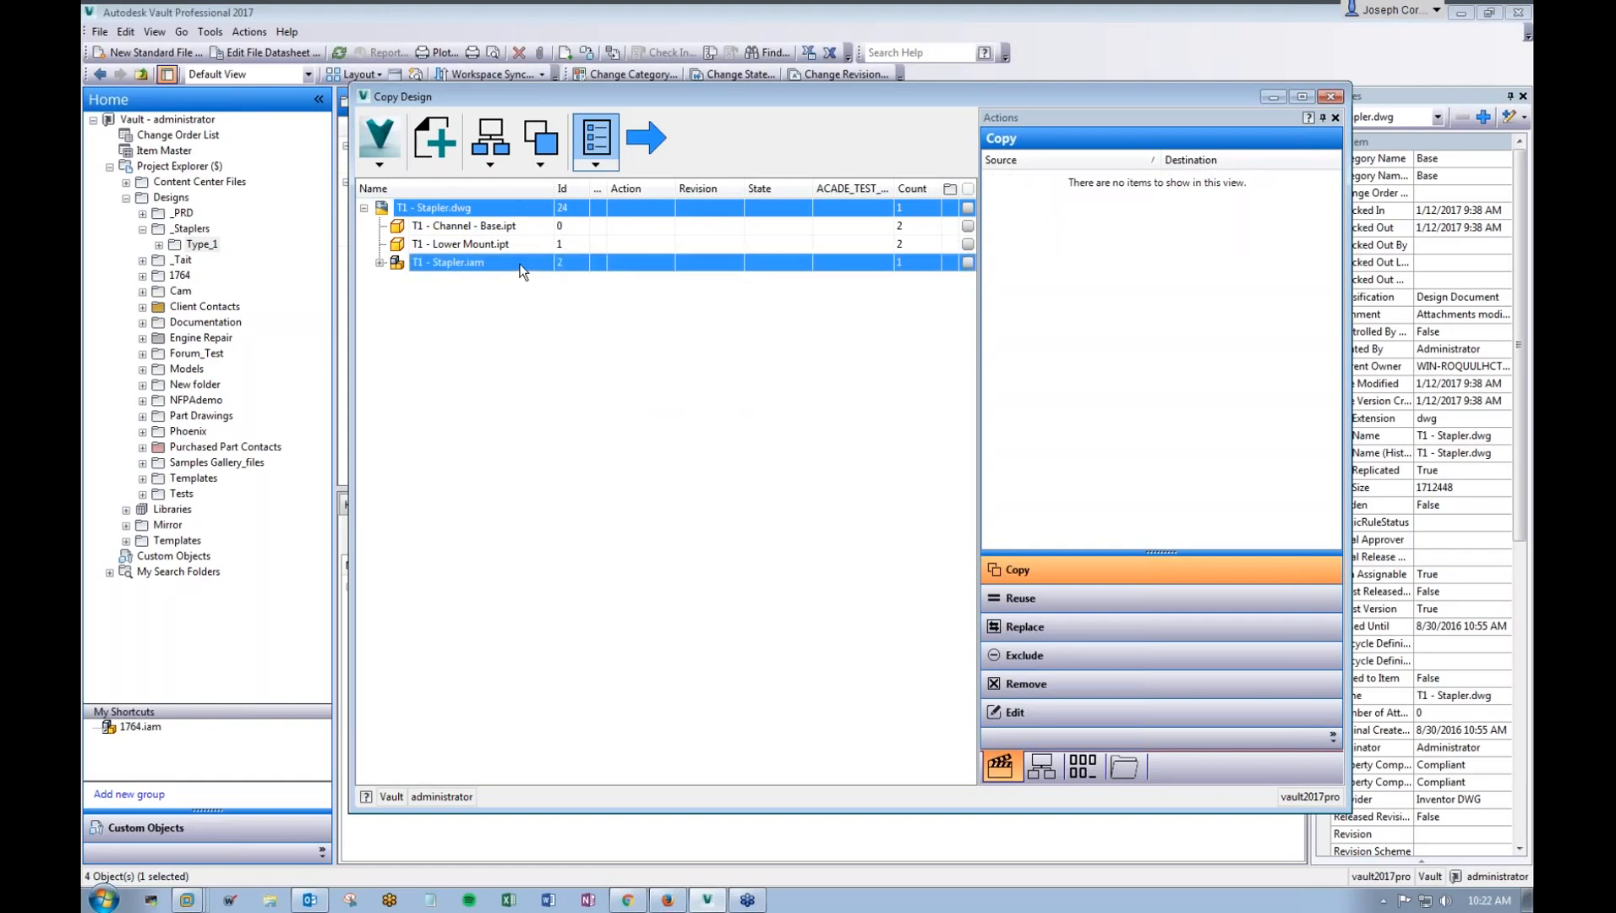
{"action": "right_click", "coordinate": [521, 264]}
{"action": "left_click", "coordinate": [583, 320]}
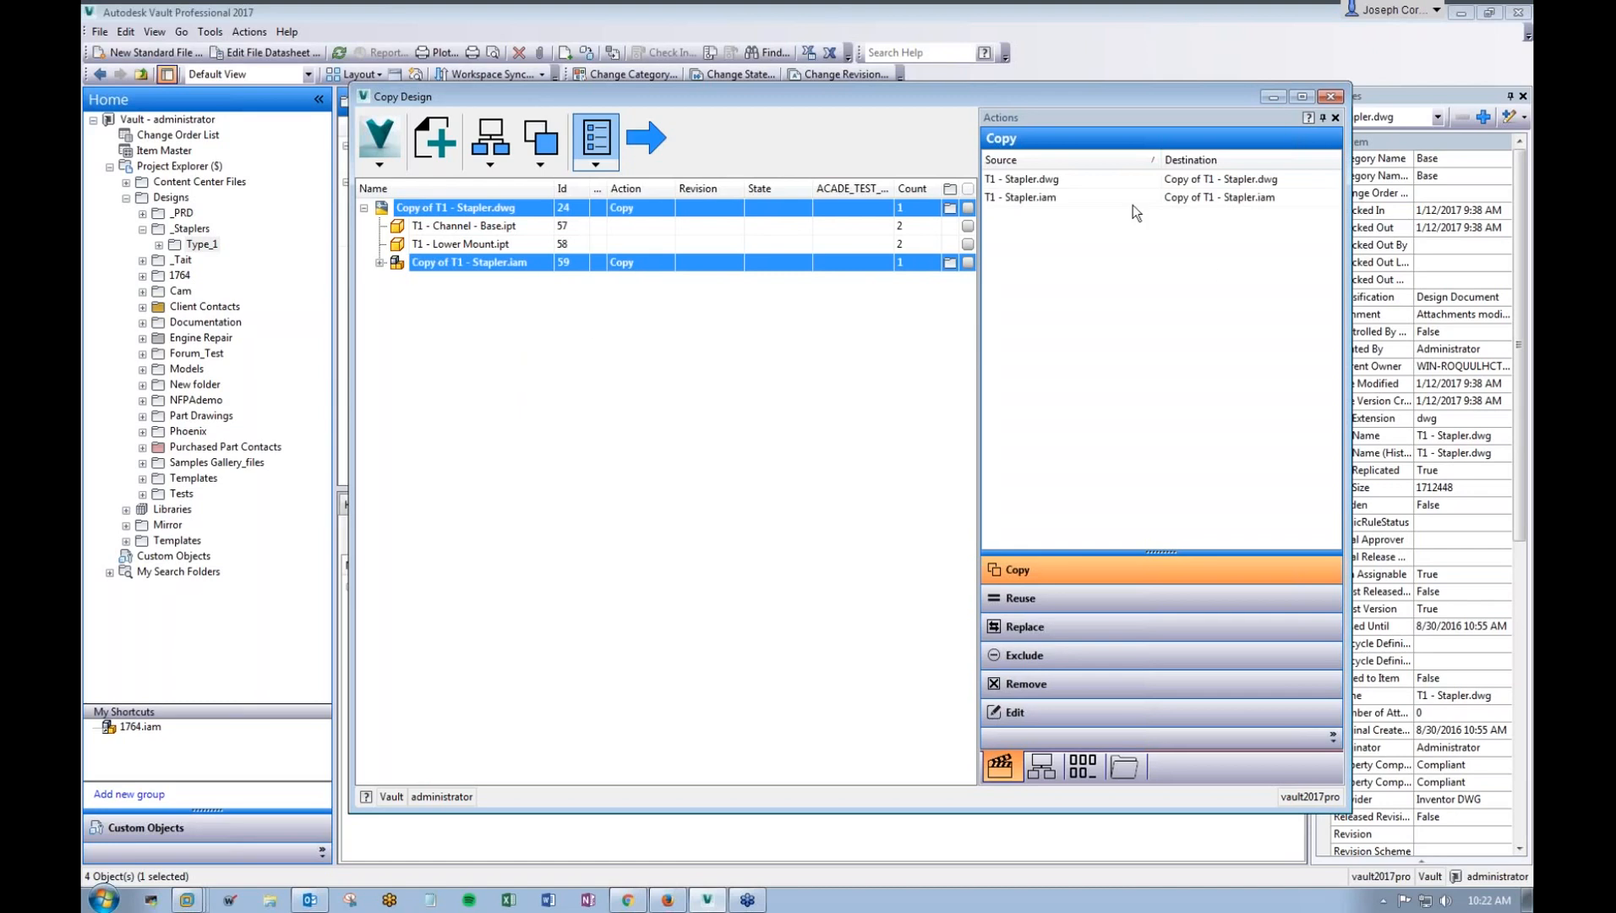
Step: Examine the two copied files' source and destination names, and check the Reuse, Replace, Remove and Edit lists
{"action": "left_click", "coordinate": [1102, 180]}
{"action": "left_click", "coordinate": [1107, 200]}
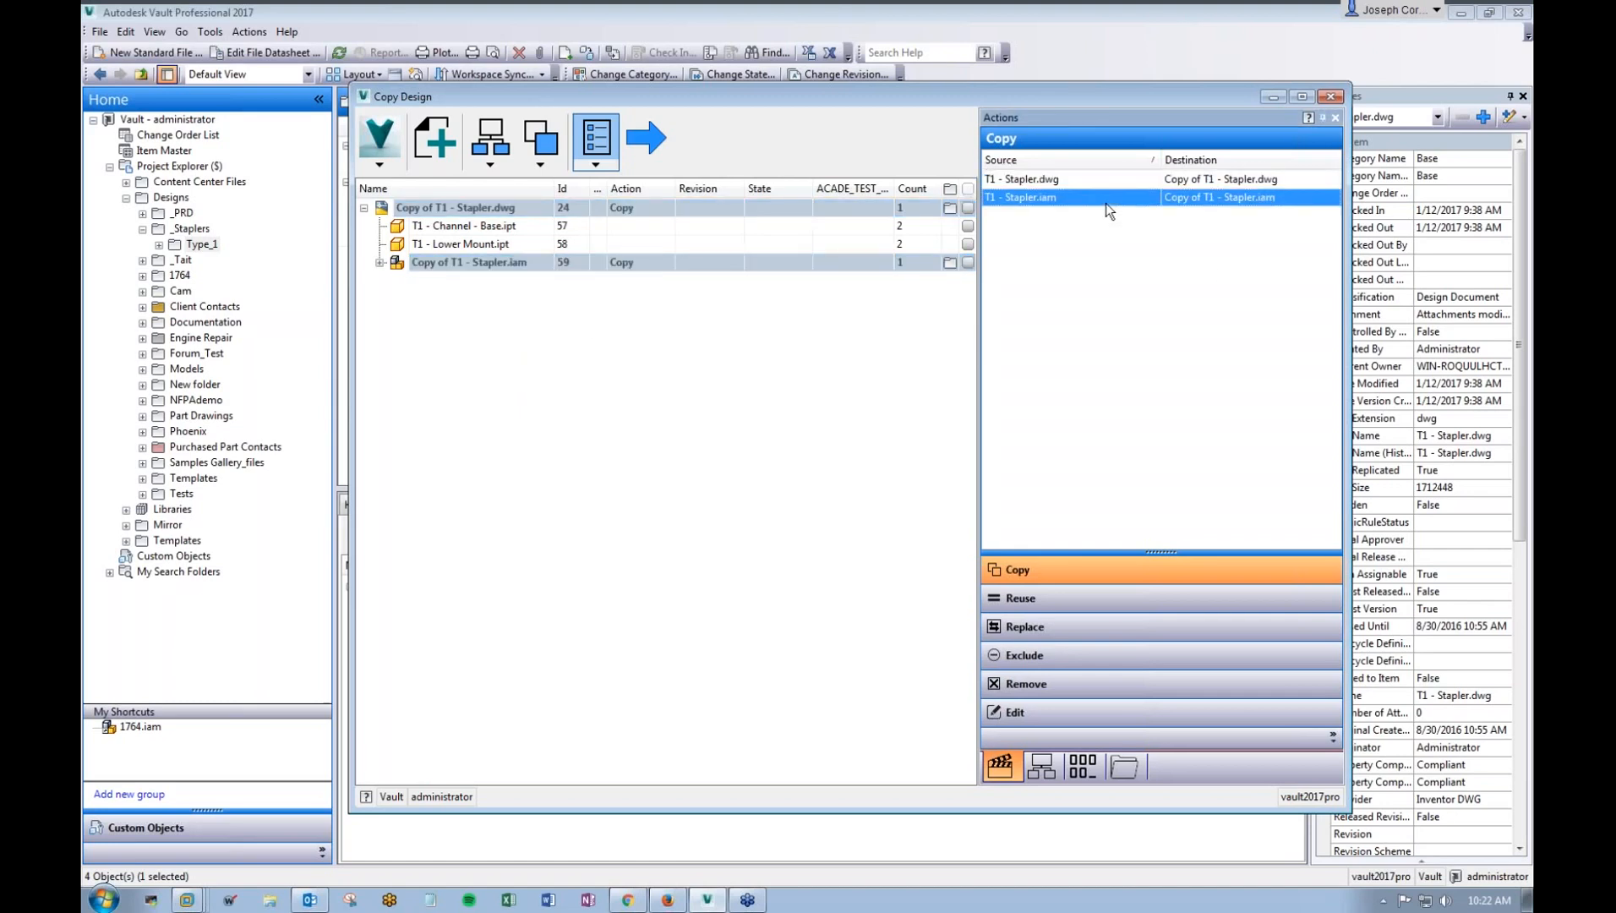
{"action": "left_click", "coordinate": [1126, 614]}
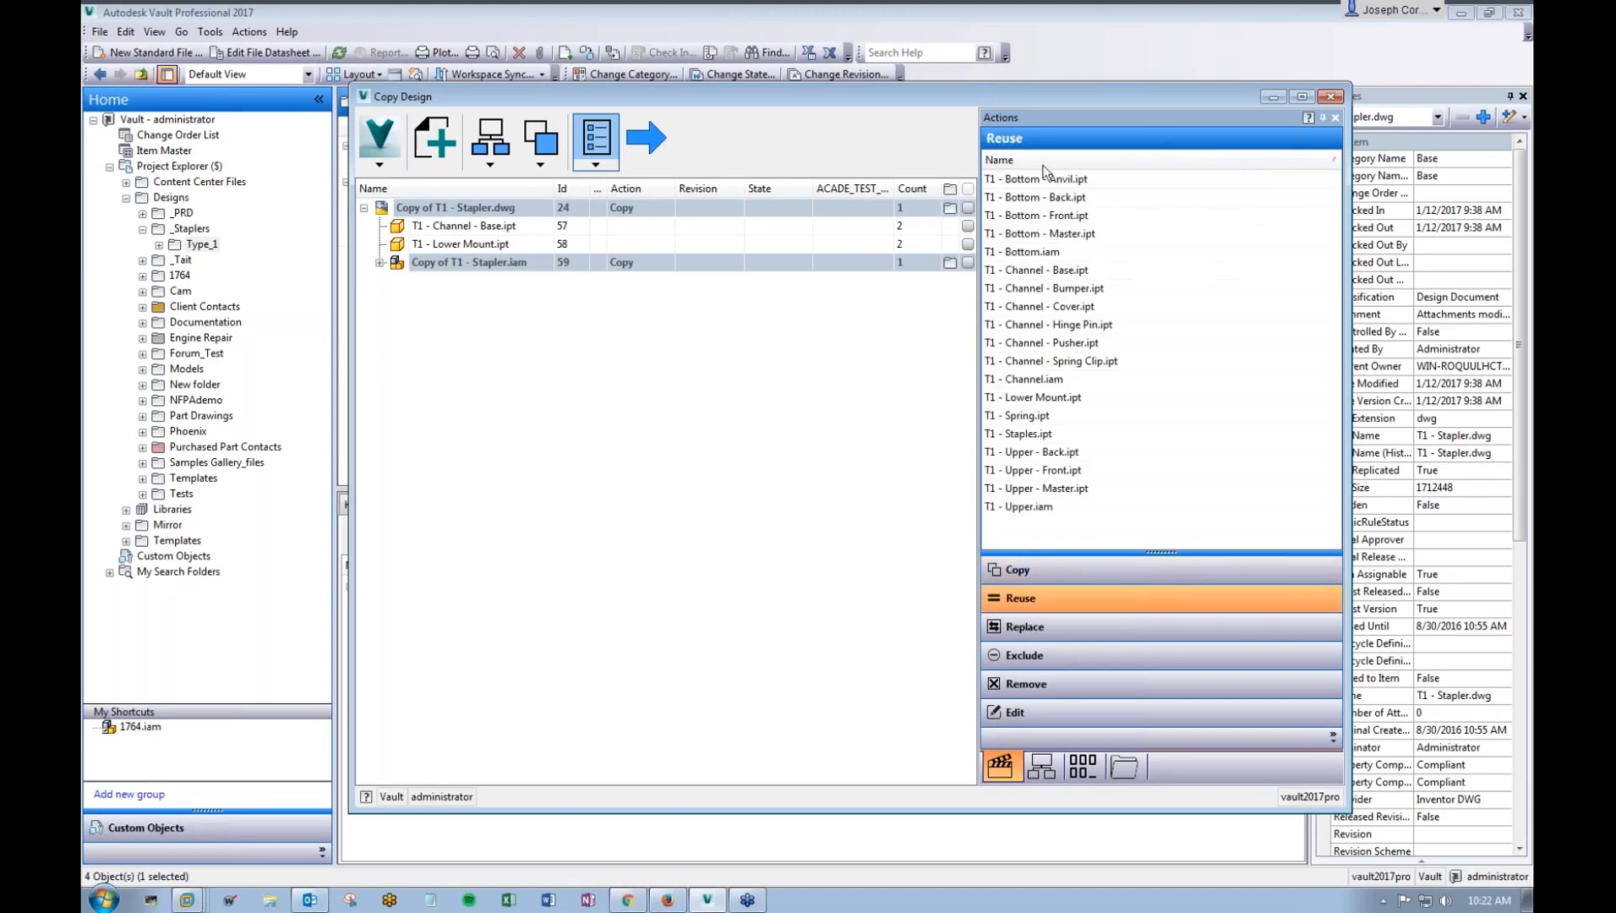
{"action": "left_click", "coordinate": [1068, 626]}
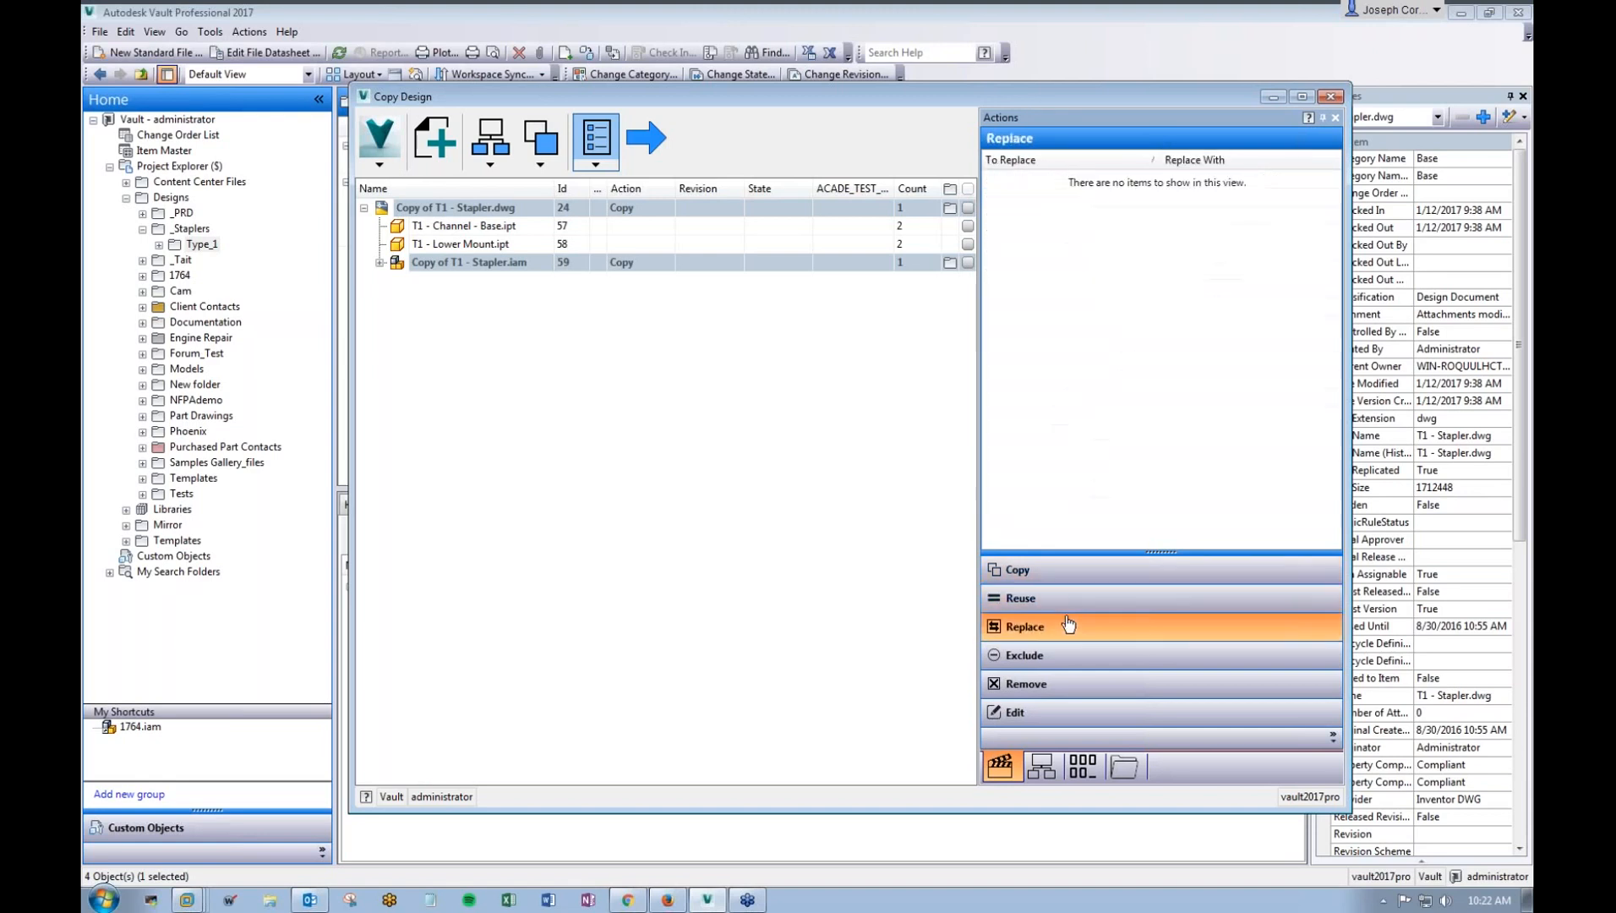
{"action": "left_click", "coordinate": [1068, 687]}
{"action": "left_click", "coordinate": [1060, 718]}
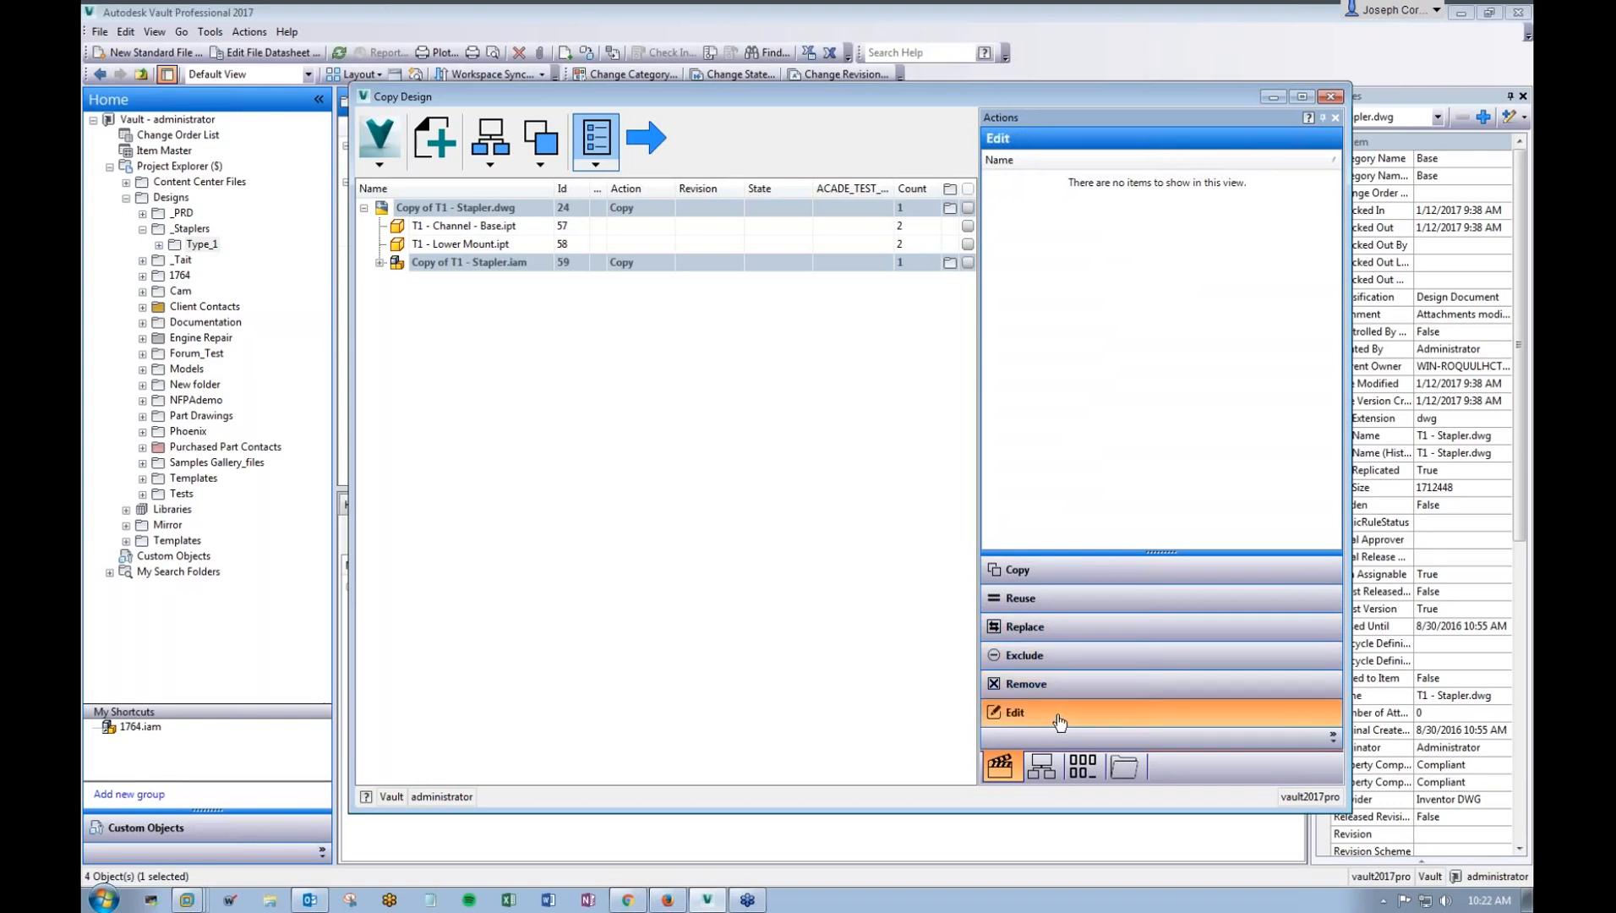
Step: Expand the copied stapler assembly and its T1 - Bottom.iam and T1 - Upper.iam subassemblies
{"action": "left_click", "coordinate": [380, 264]}
{"action": "left_click", "coordinate": [379, 264]}
{"action": "left_click", "coordinate": [394, 281]}
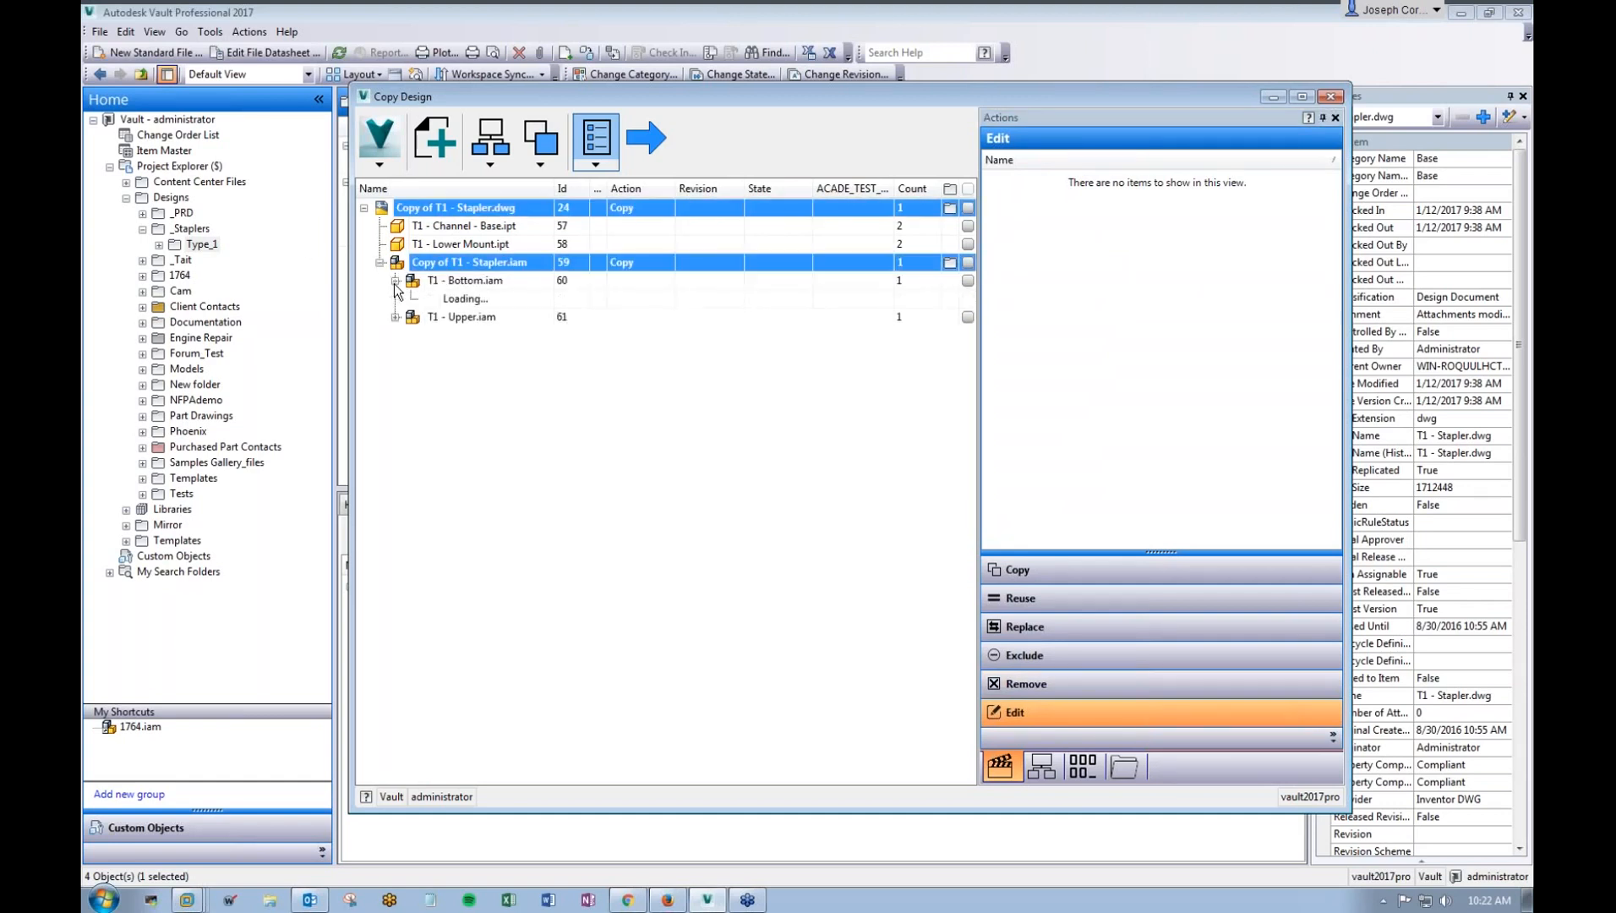
{"action": "left_click", "coordinate": [394, 390]}
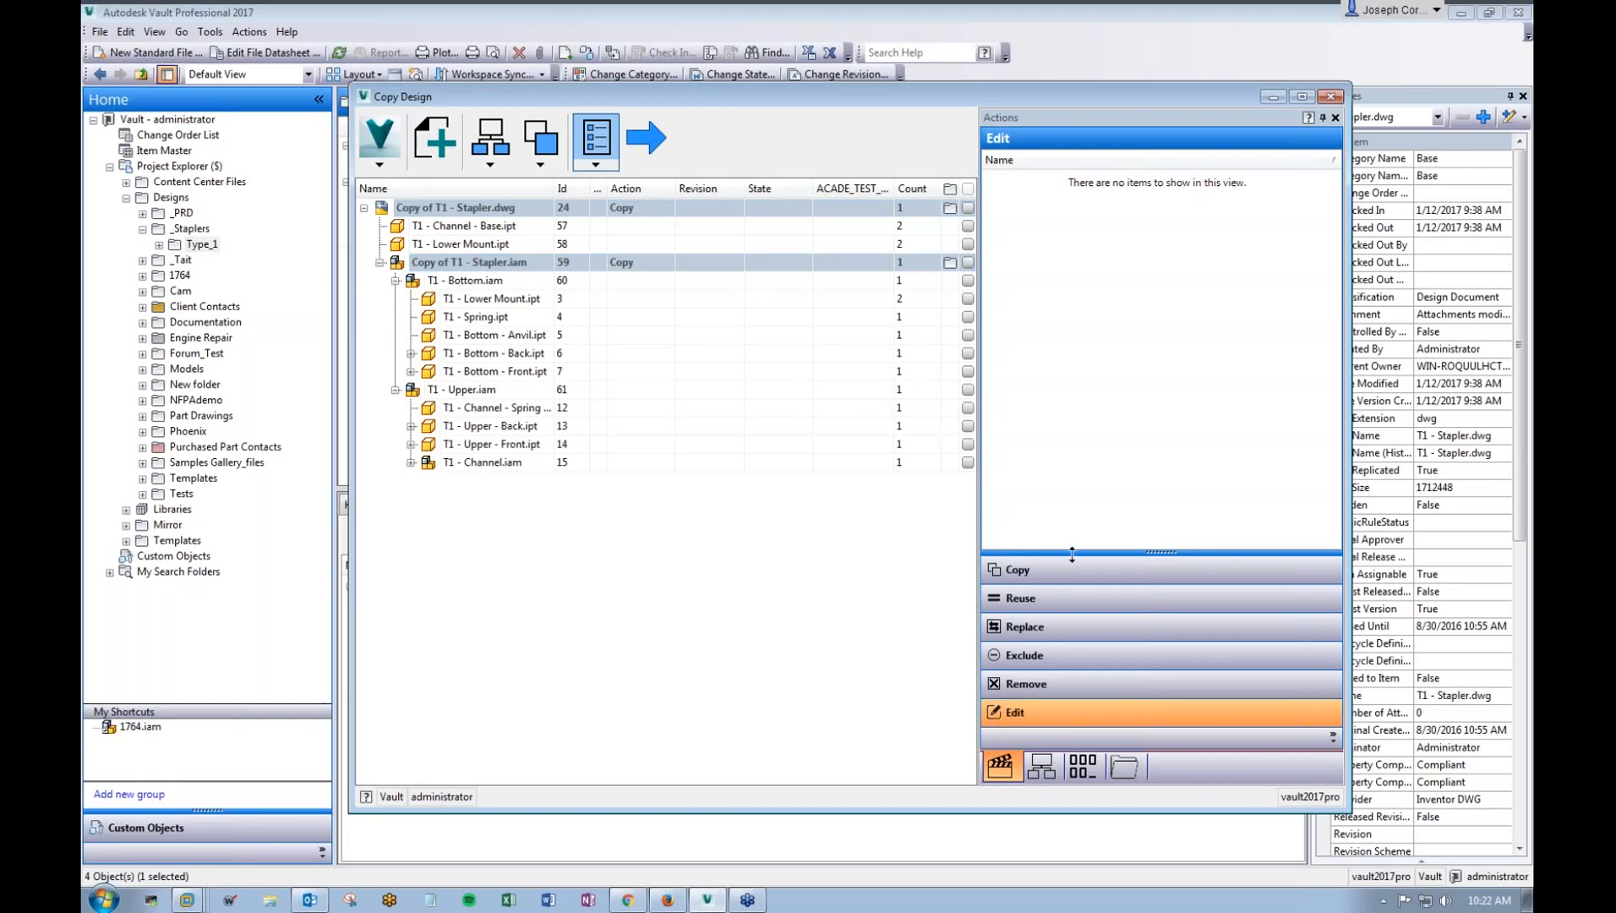
Step: Compare the expanded structure with the files listed under the Reuse, Replace, Exclude and Copy actions
{"action": "left_click", "coordinate": [1068, 600]}
{"action": "left_click", "coordinate": [1064, 628]}
{"action": "left_click", "coordinate": [1061, 655]}
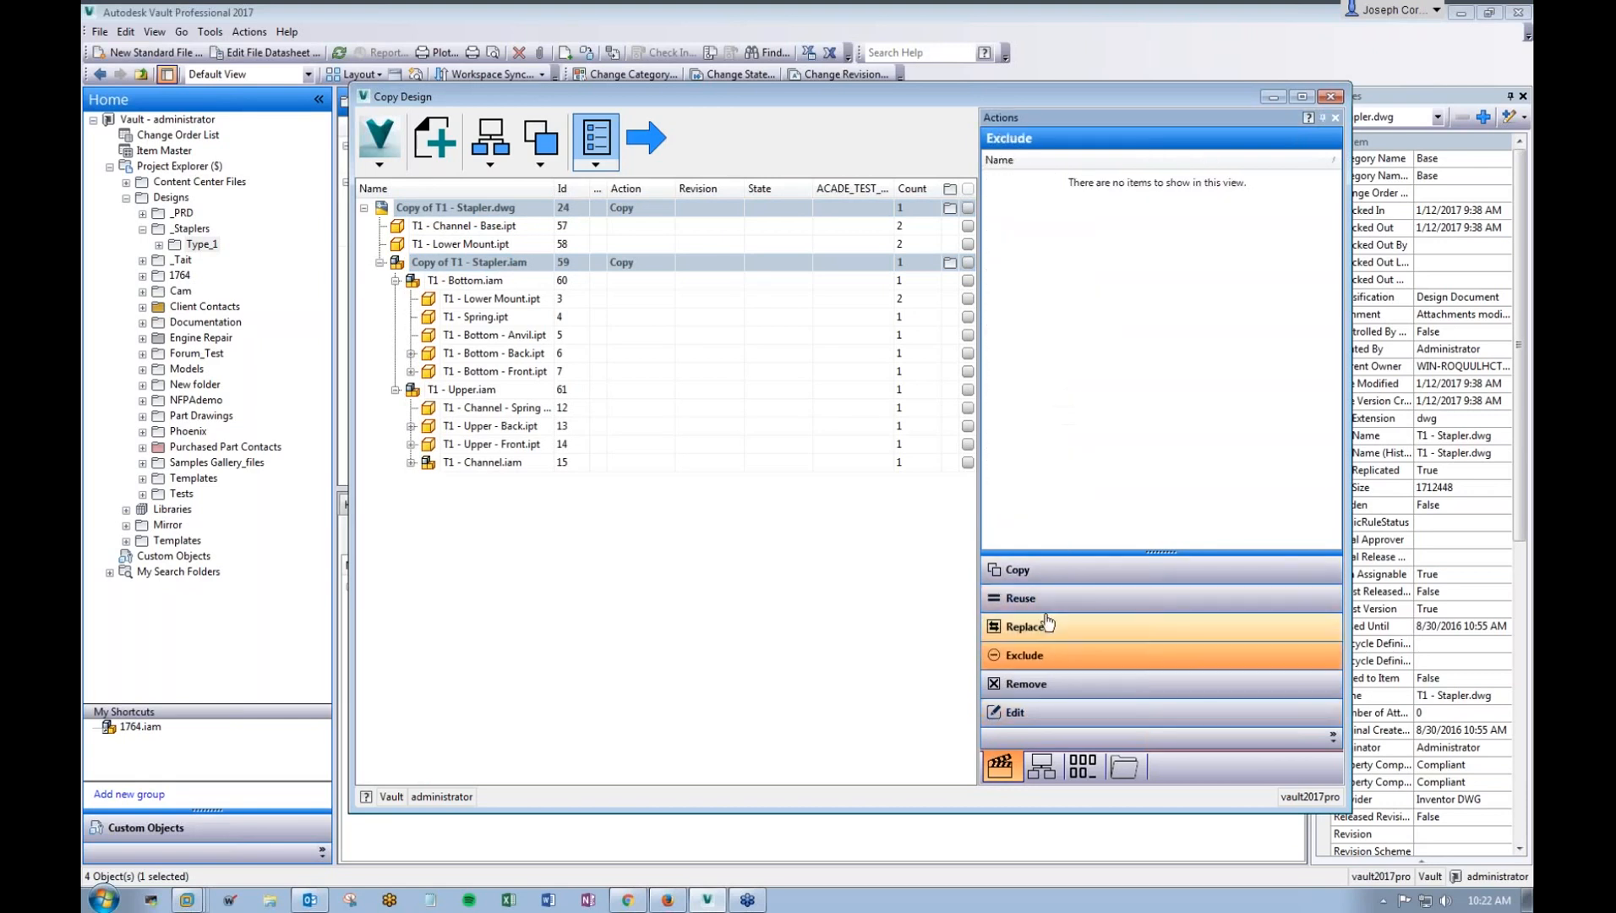
{"action": "left_click", "coordinate": [1049, 624]}
{"action": "left_click", "coordinate": [1046, 599]}
{"action": "left_click", "coordinate": [1045, 571]}
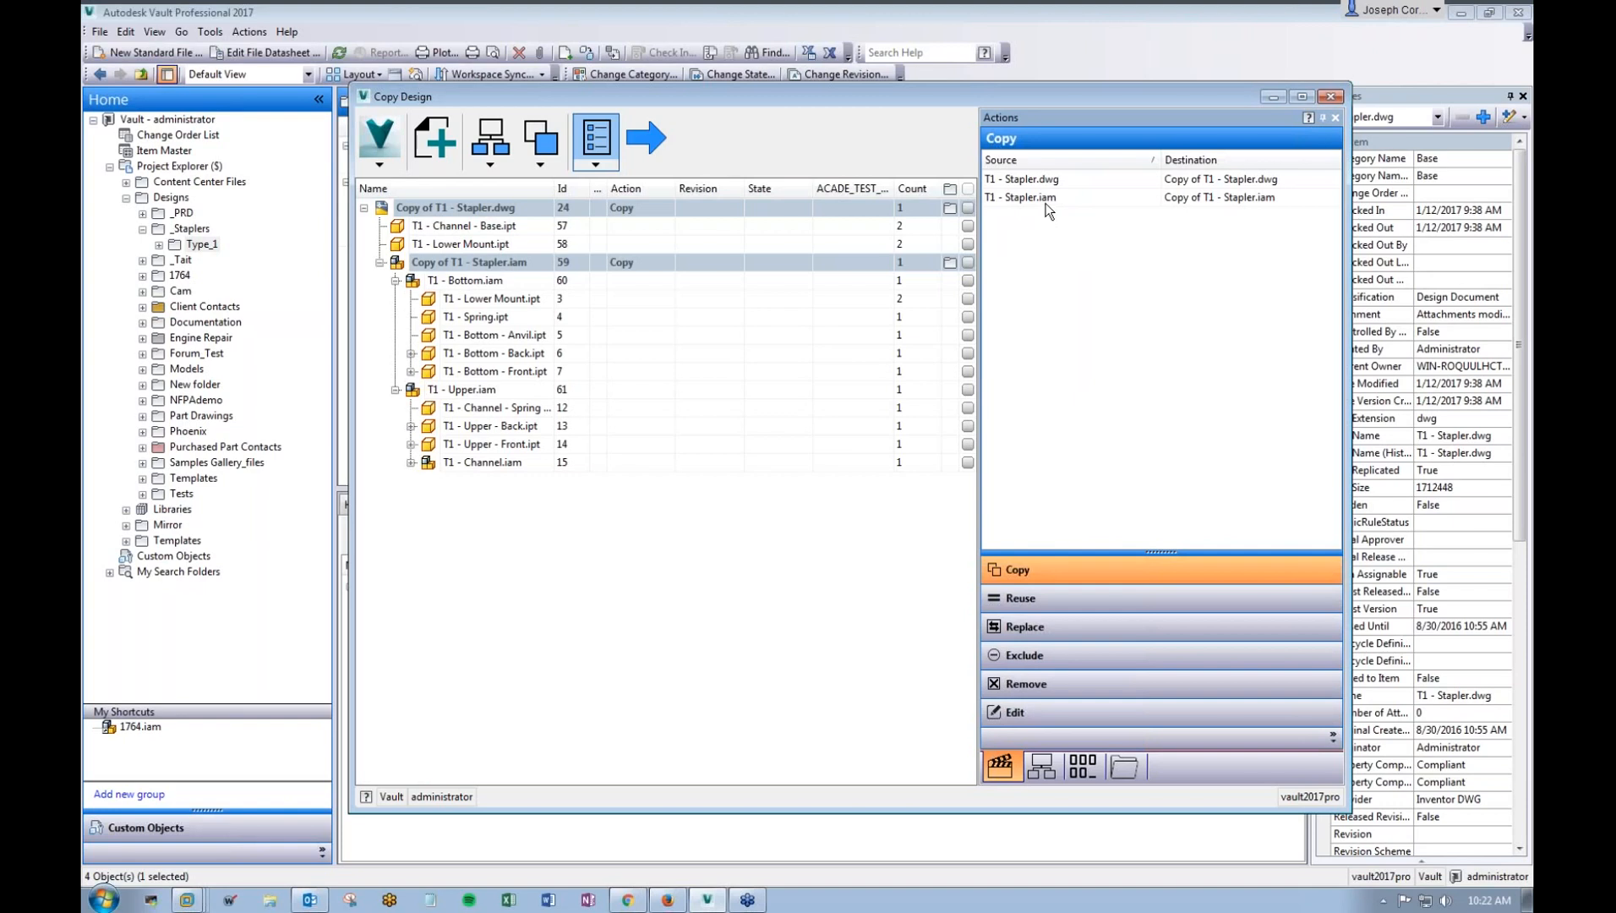
{"action": "left_click", "coordinate": [1104, 598]}
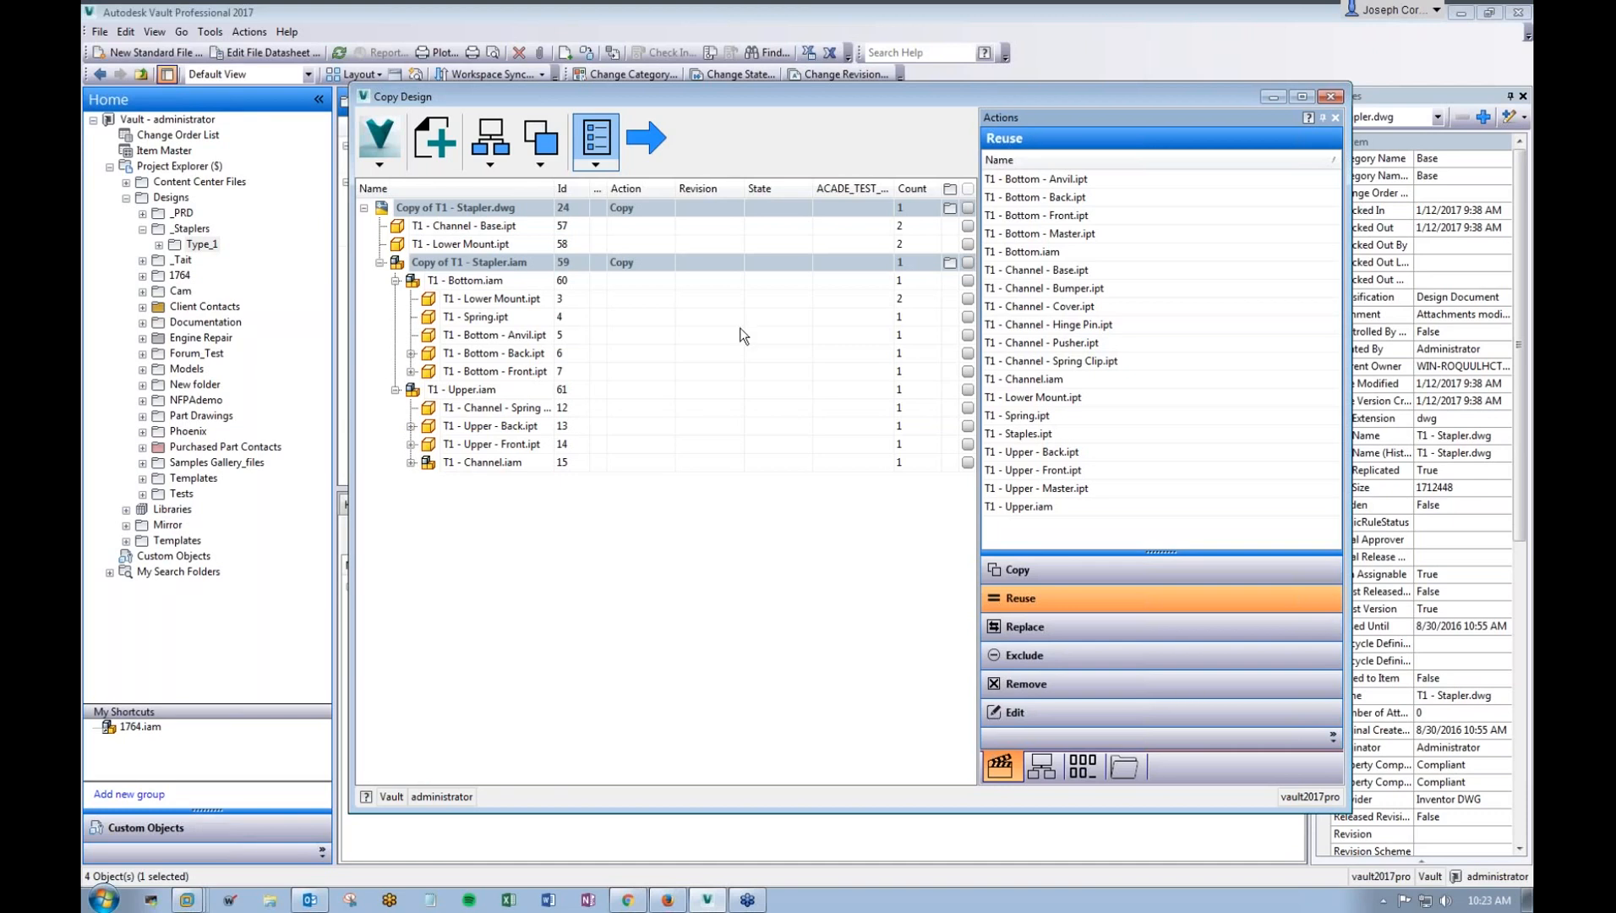
Step: Add Stapler Components.pdf from the Designs/_Staplers/Type_1 folder to the copy design structure
{"action": "left_click_drag", "start_coordinate": [783, 97], "coordinate": [871, 72]}
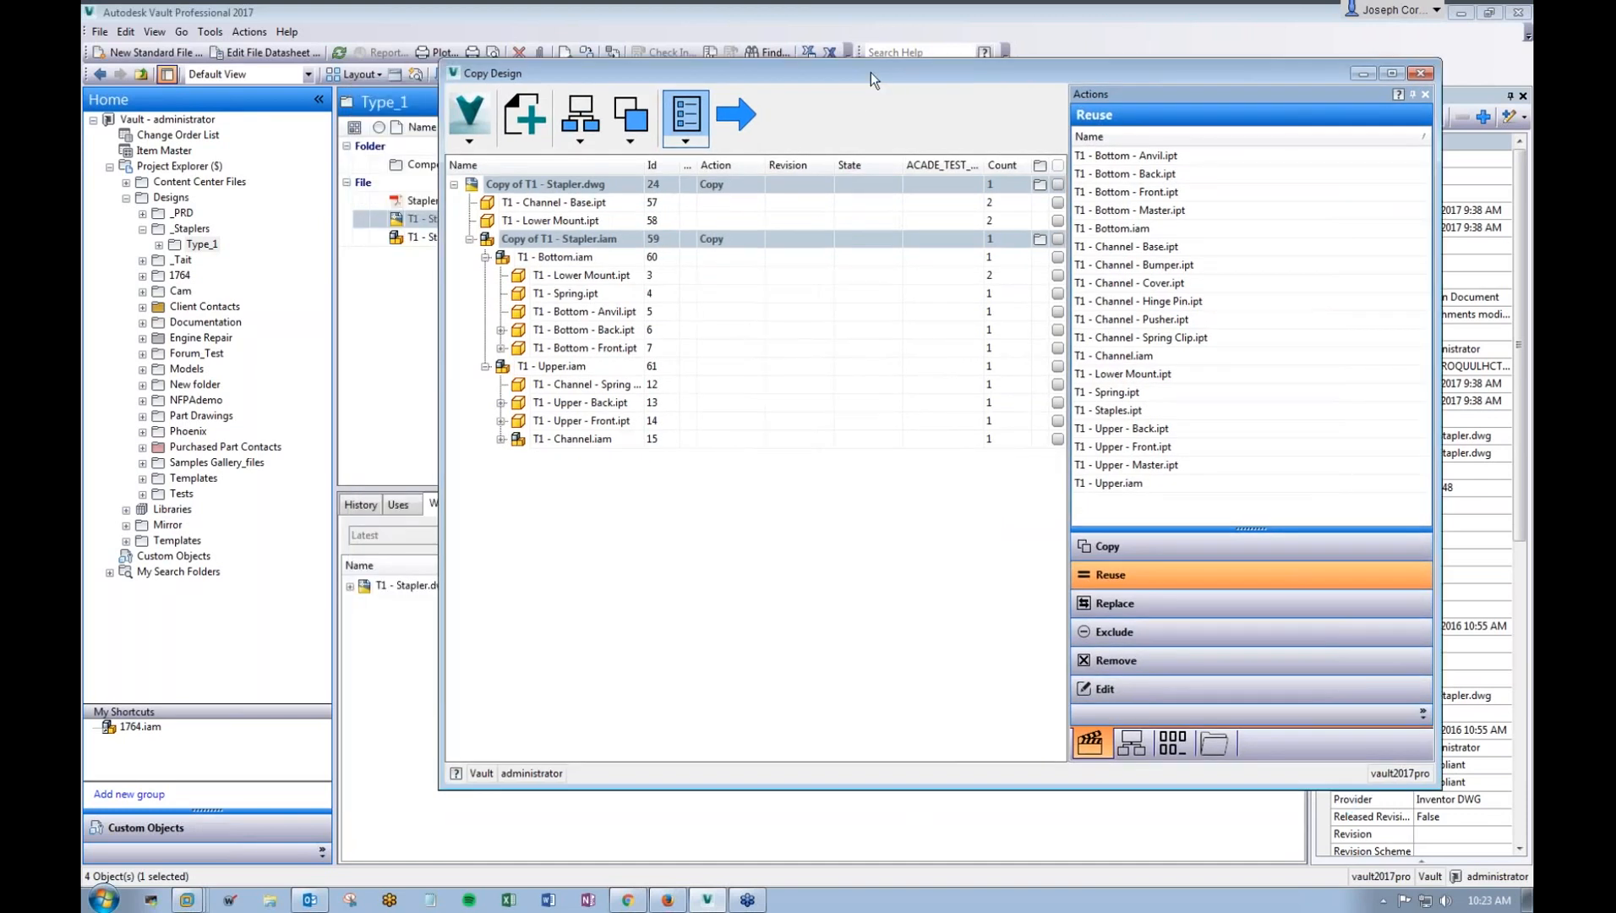
{"action": "left_click", "coordinate": [525, 125]}
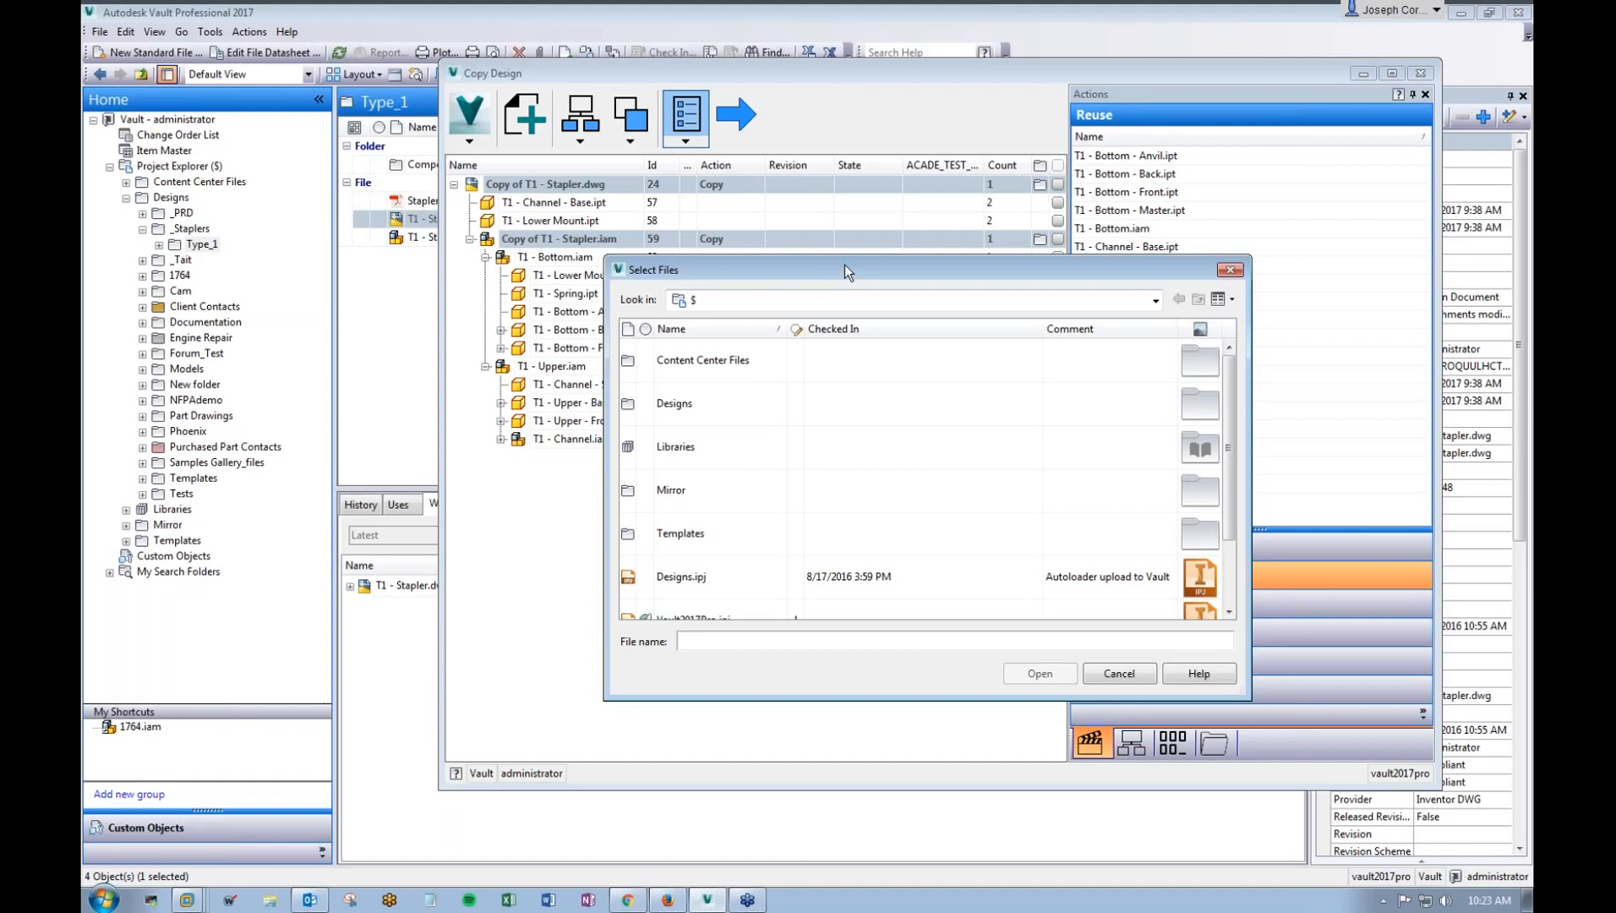
{"action": "left_click_drag", "start_coordinate": [844, 261], "coordinate": [842, 235]}
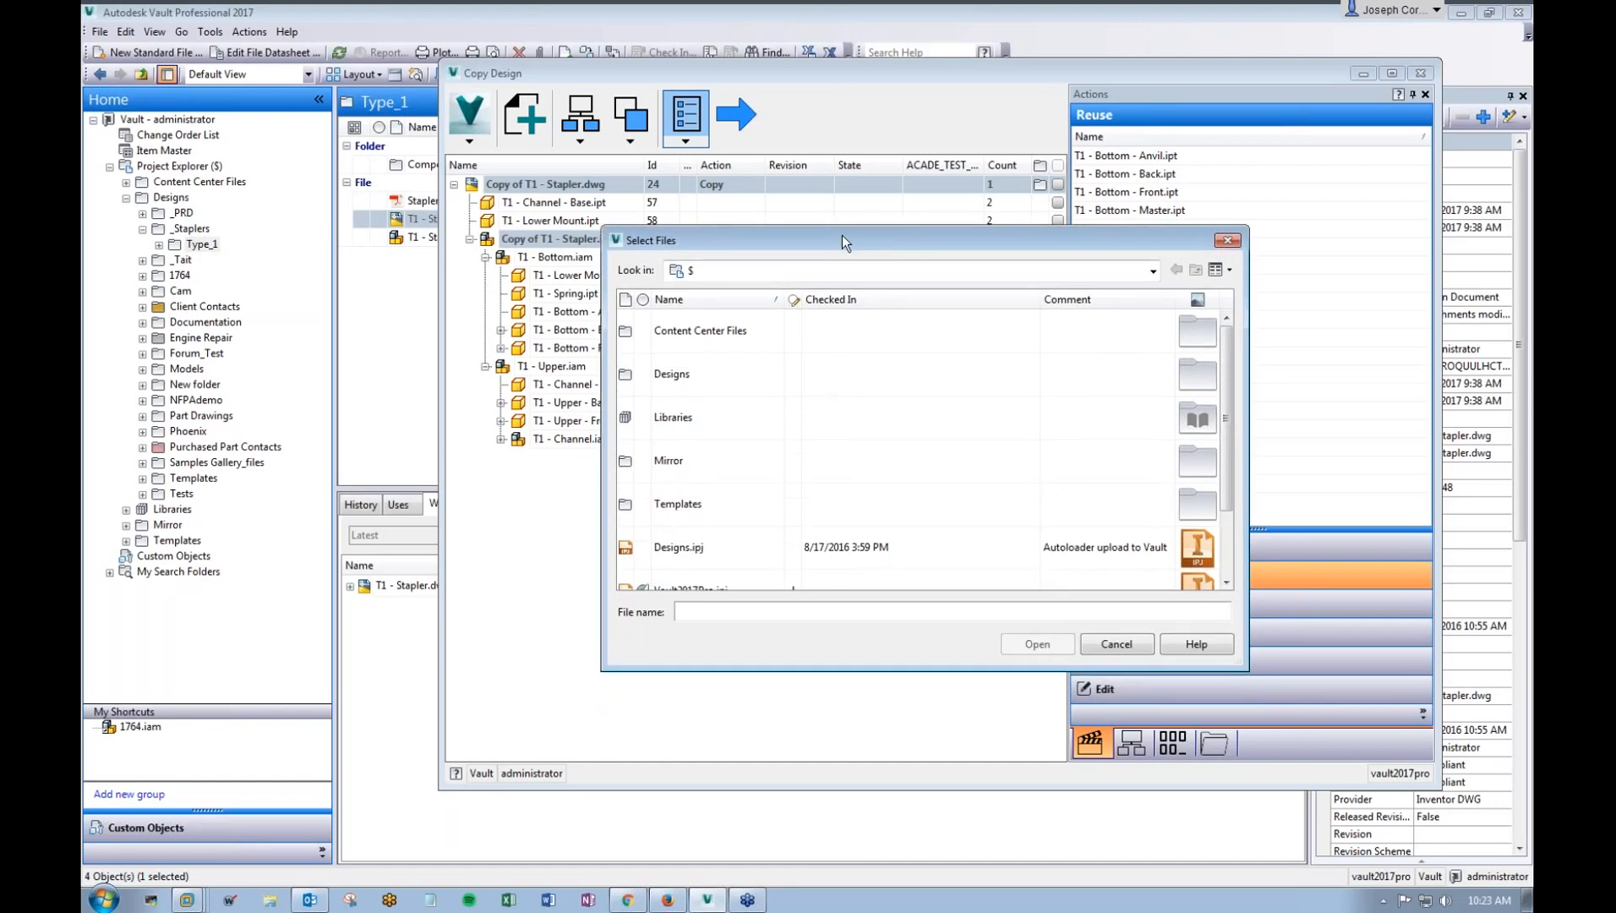
{"action": "double_click", "coordinate": [712, 384]}
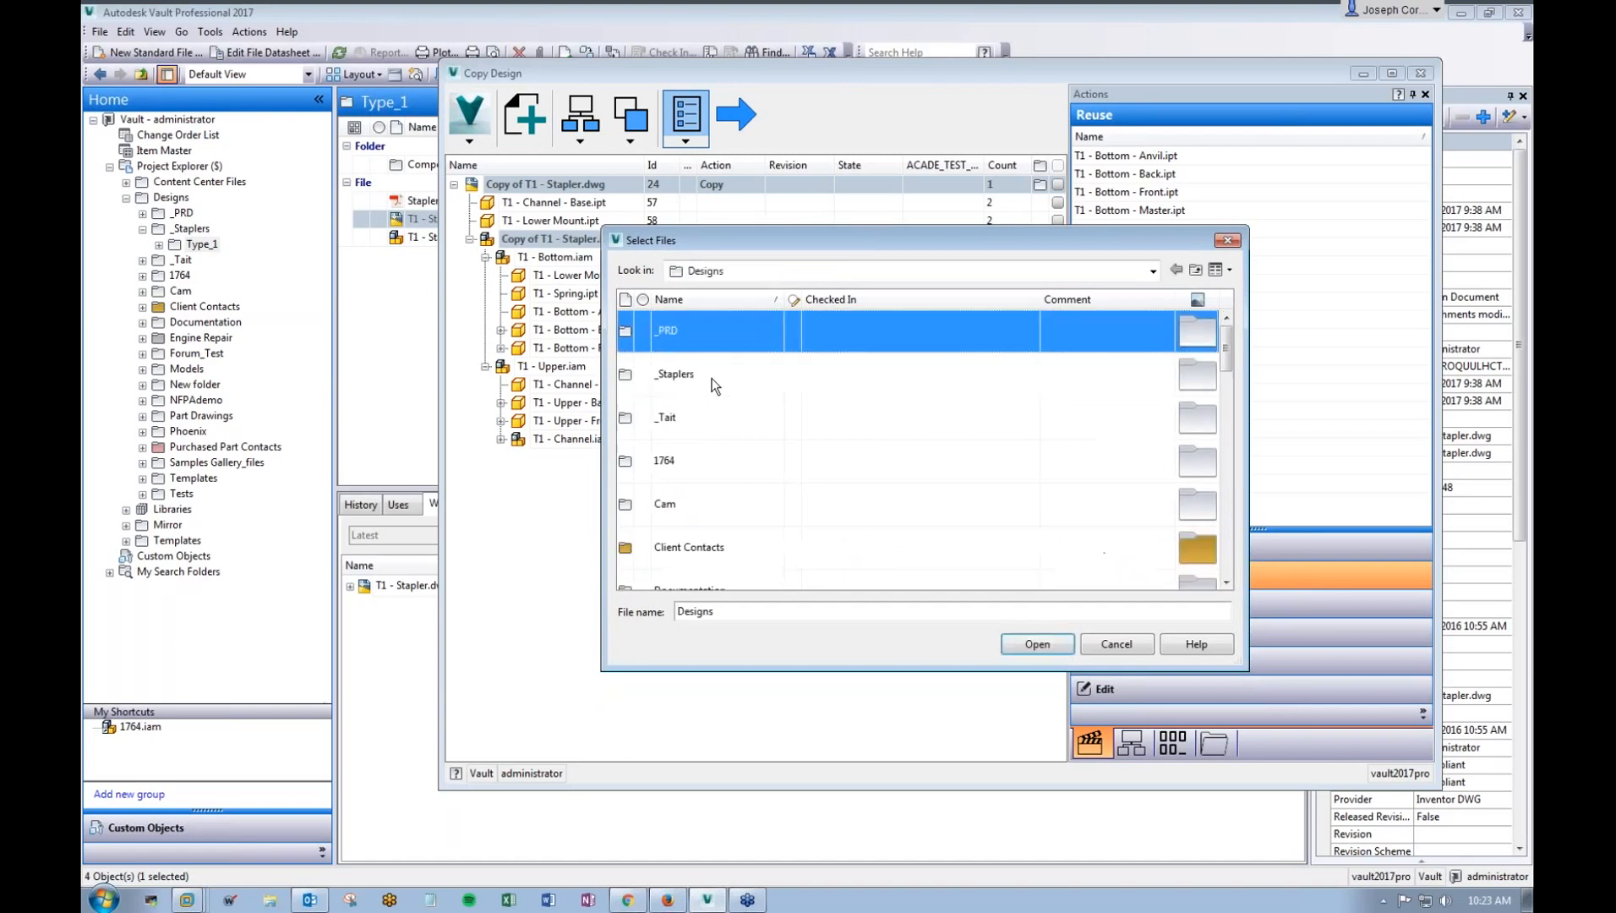
{"action": "double_click", "coordinate": [712, 378]}
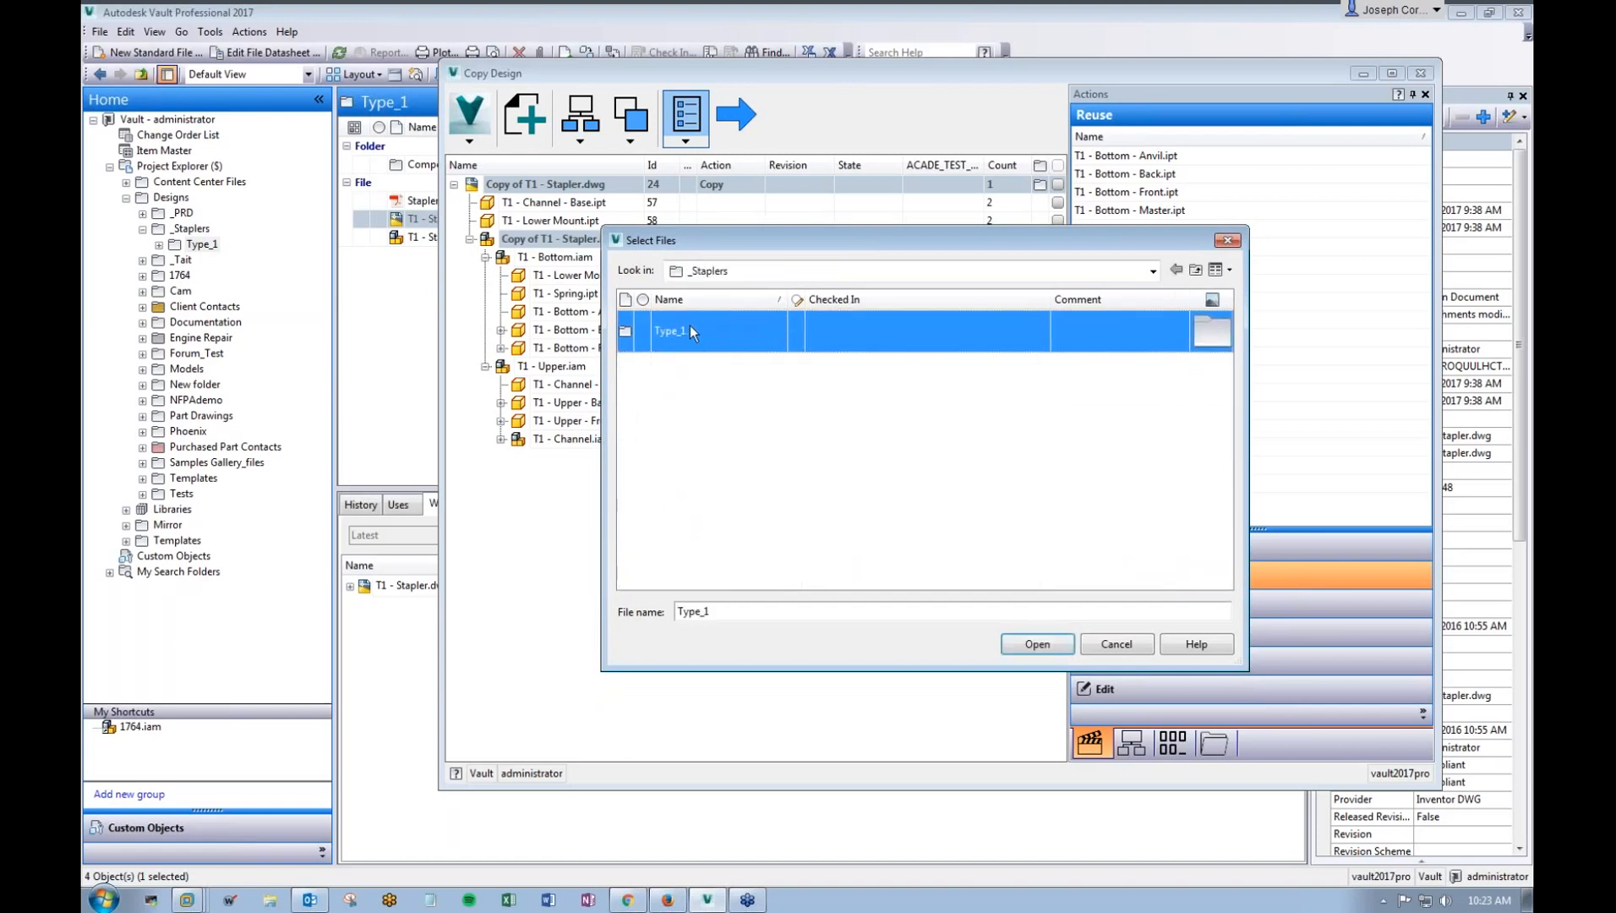
{"action": "double_click", "coordinate": [689, 330]}
{"action": "left_click", "coordinate": [714, 374]}
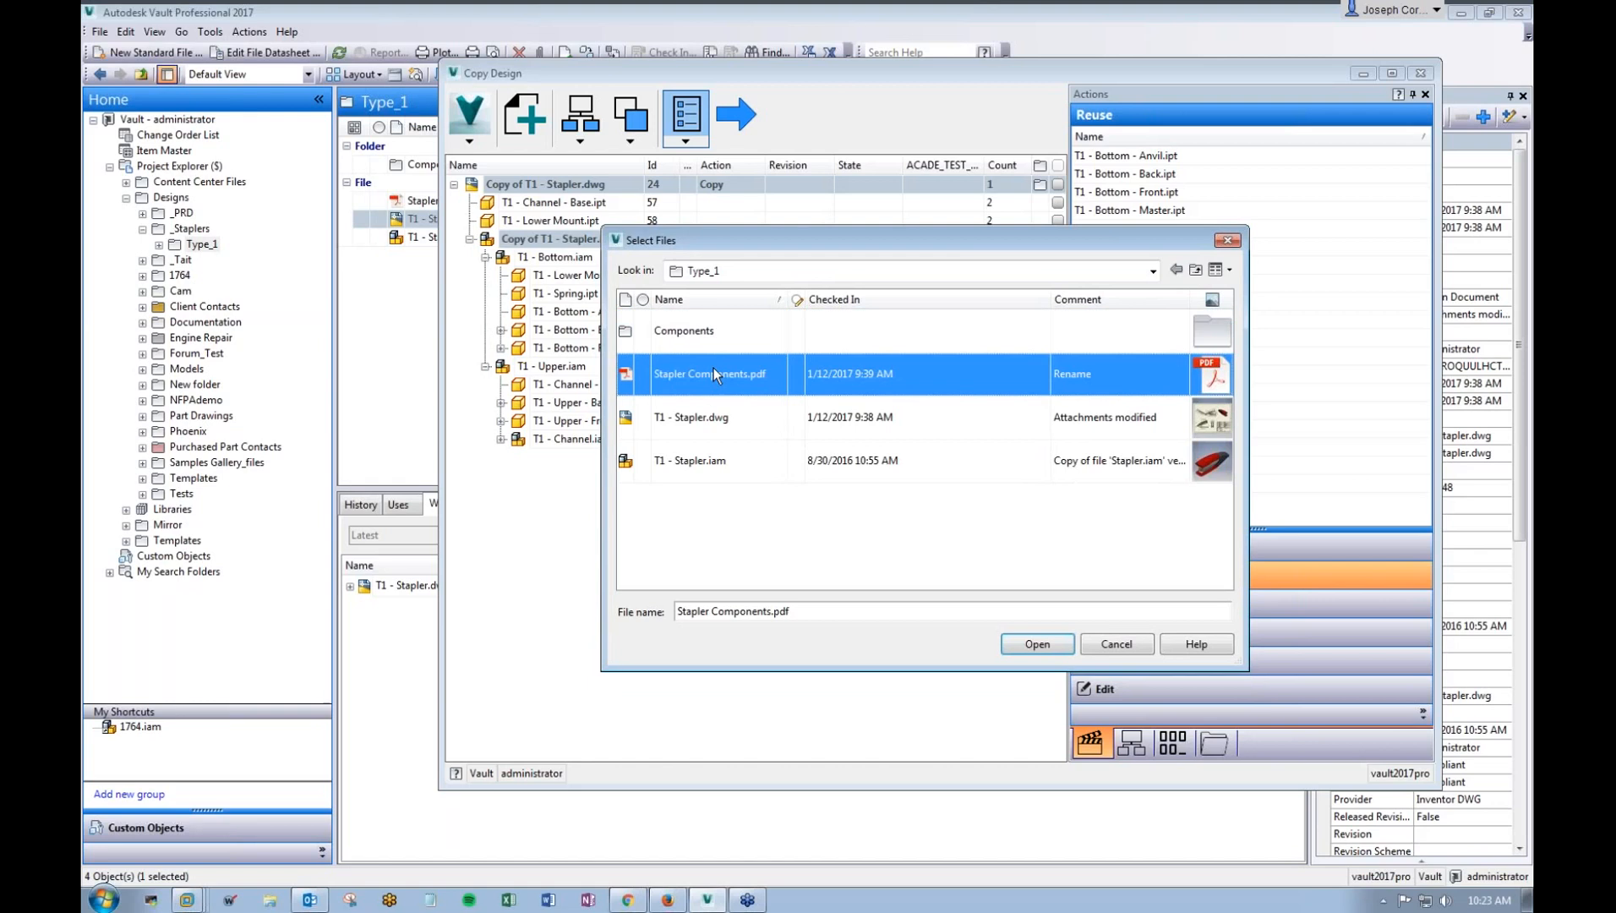
{"action": "left_click", "coordinate": [1015, 641]}
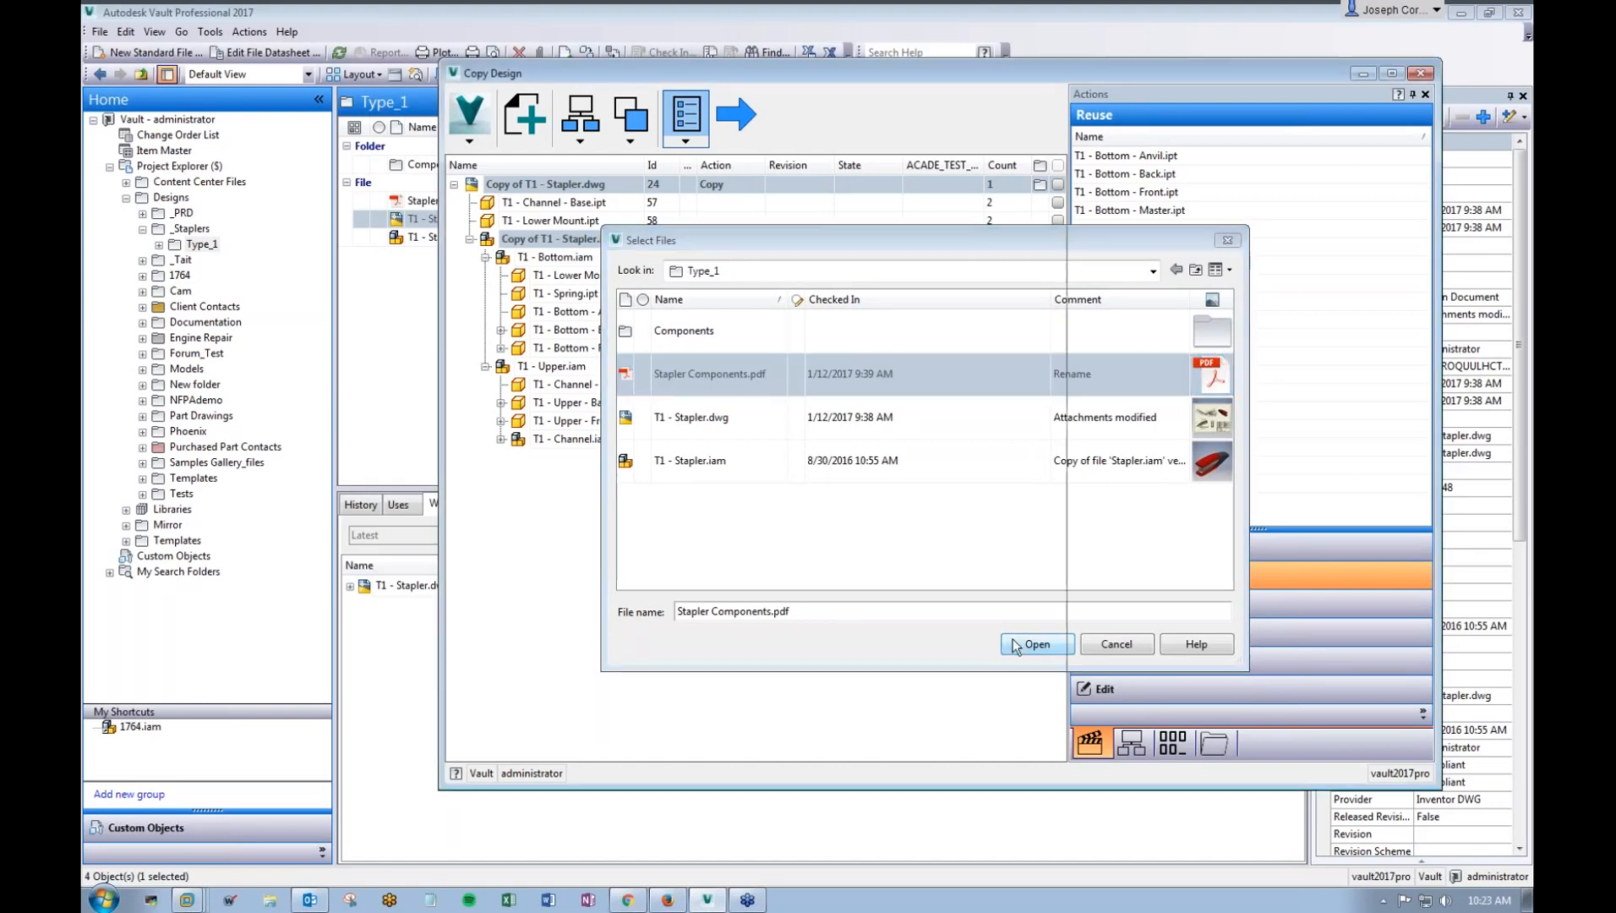
Step: Assign the Copy action to Stapler Components.pdf and check the source and destination entries in the Copy list
{"action": "left_click", "coordinate": [560, 457]}
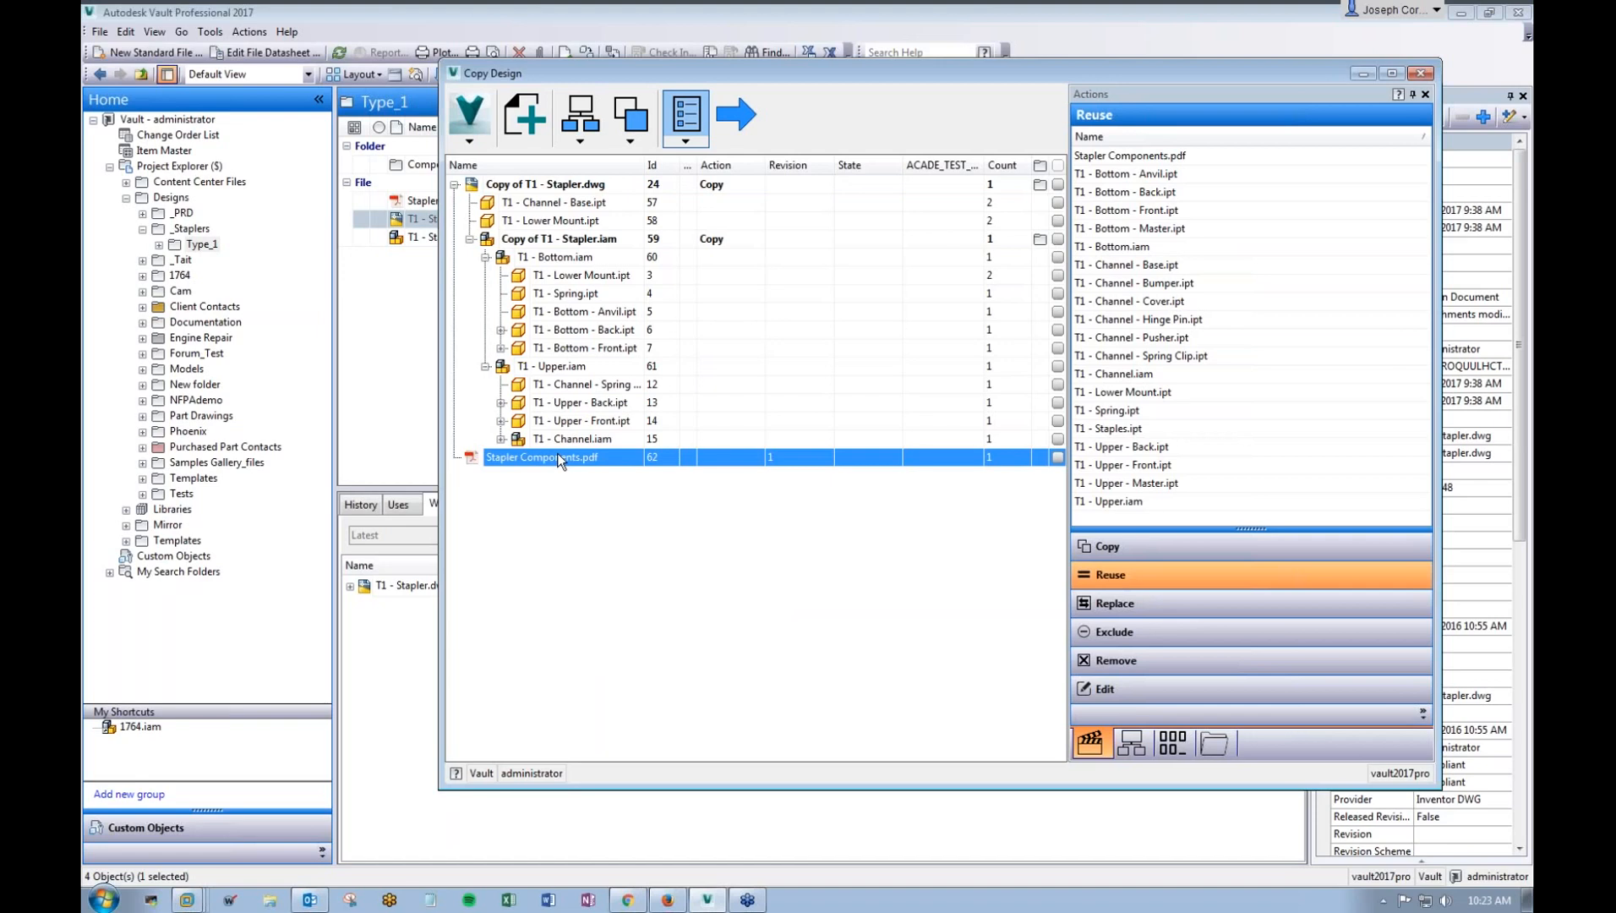
{"action": "right_click", "coordinate": [557, 454]}
{"action": "left_click", "coordinate": [596, 472]}
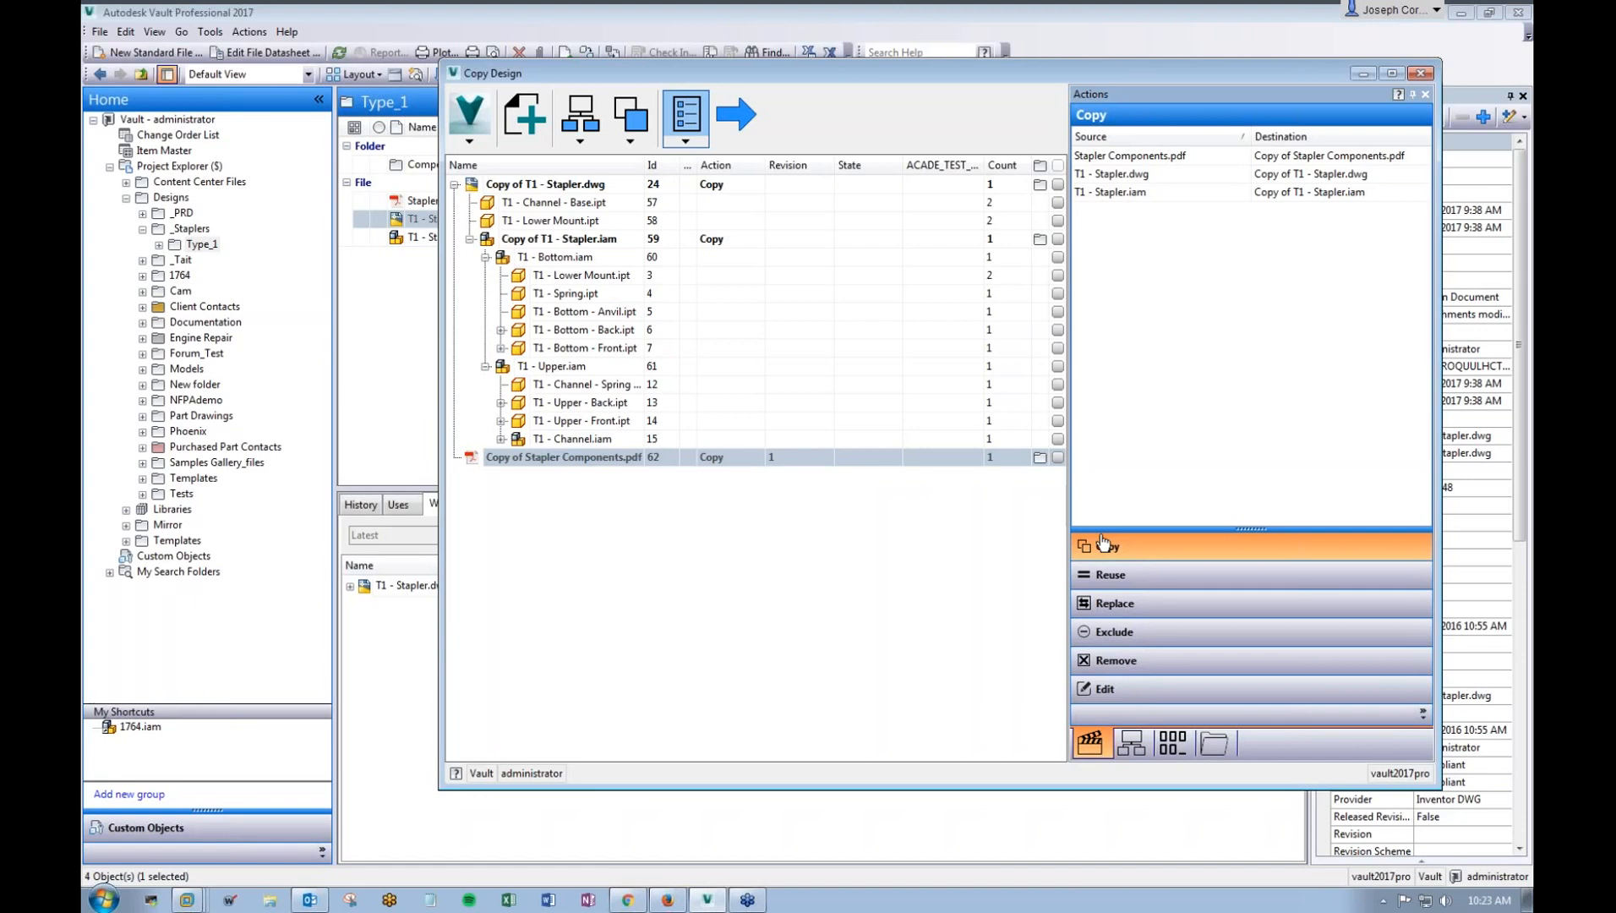
{"action": "left_click", "coordinate": [1209, 160]}
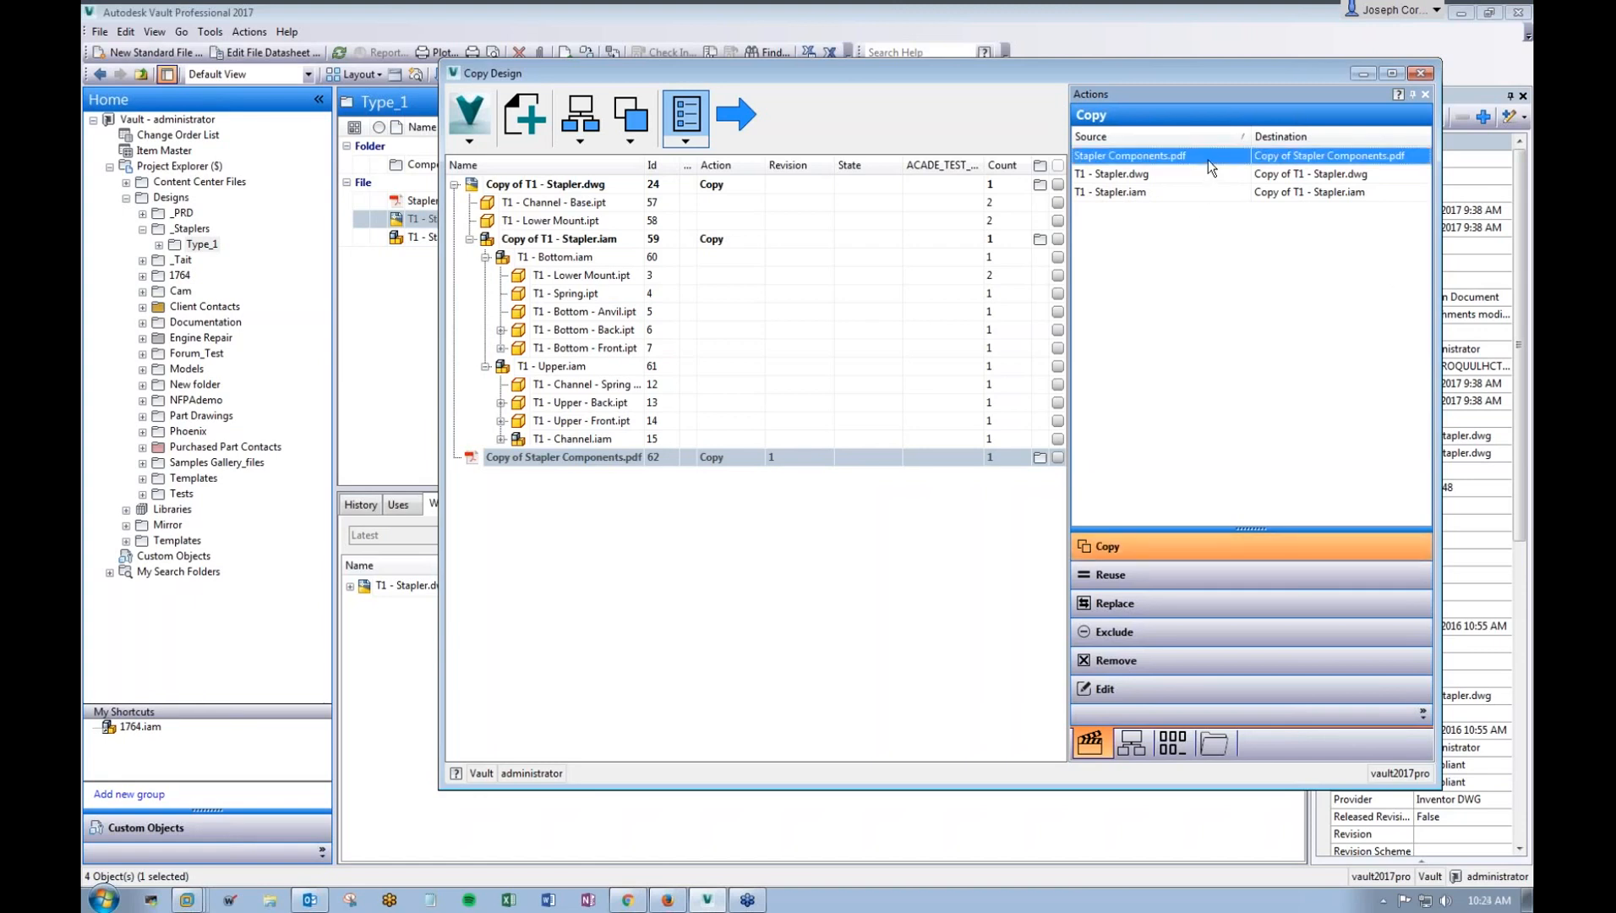
{"action": "left_click", "coordinate": [1206, 173]}
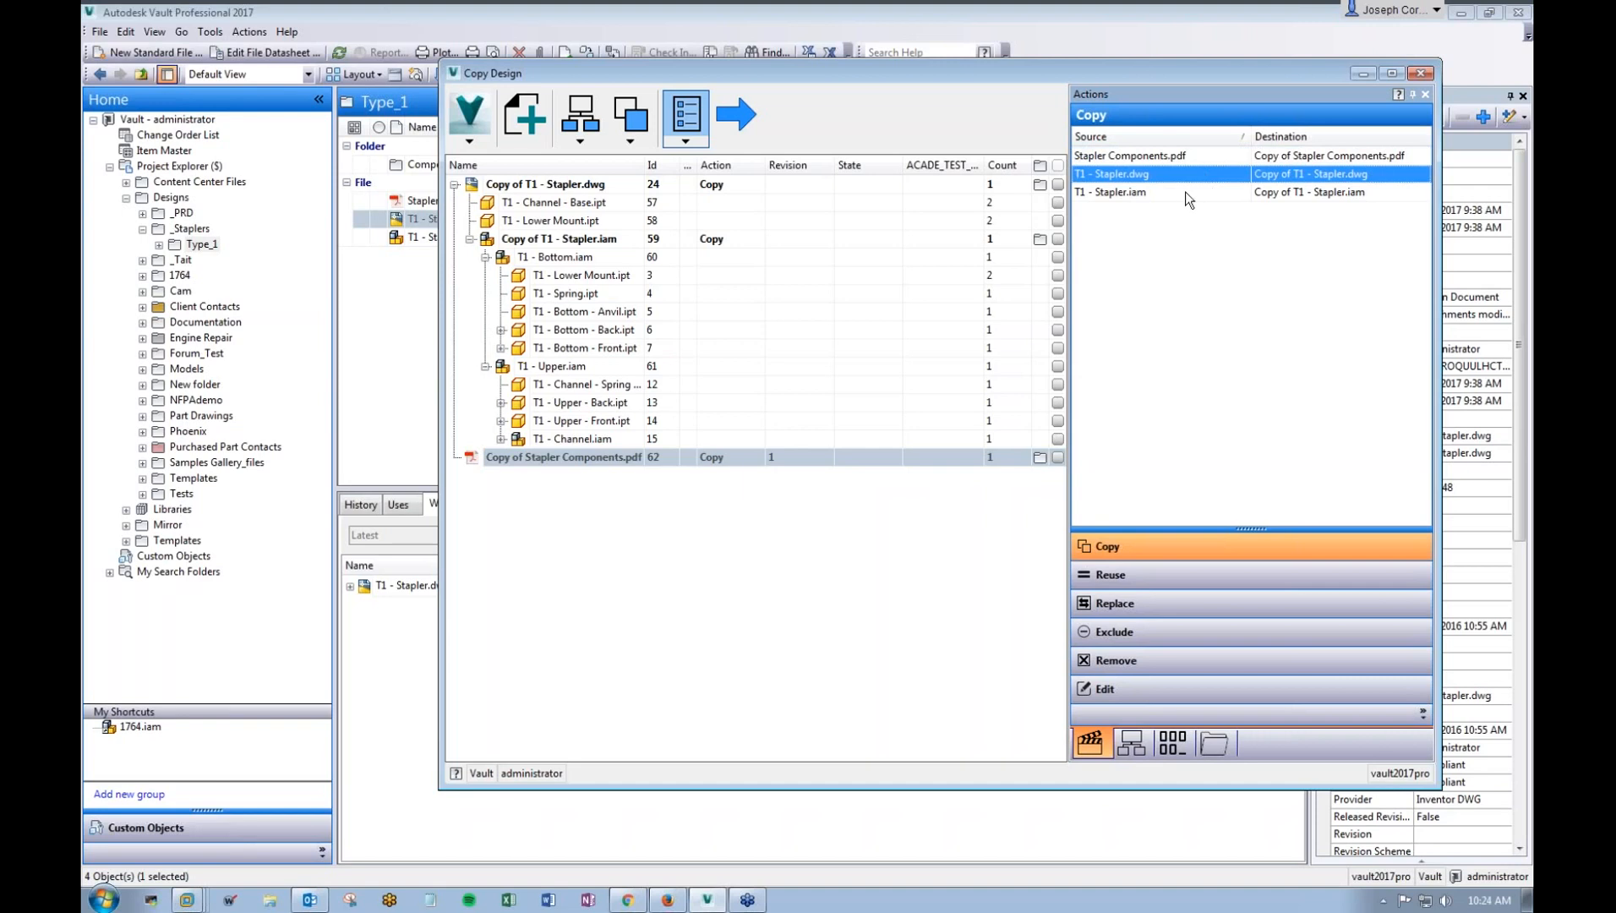
Step: Examine the Copy list entries, the attachment and library file options, and the Copy Top Nodes and Copy All options
{"action": "left_click", "coordinate": [1186, 192]}
{"action": "left_click", "coordinate": [1169, 155]}
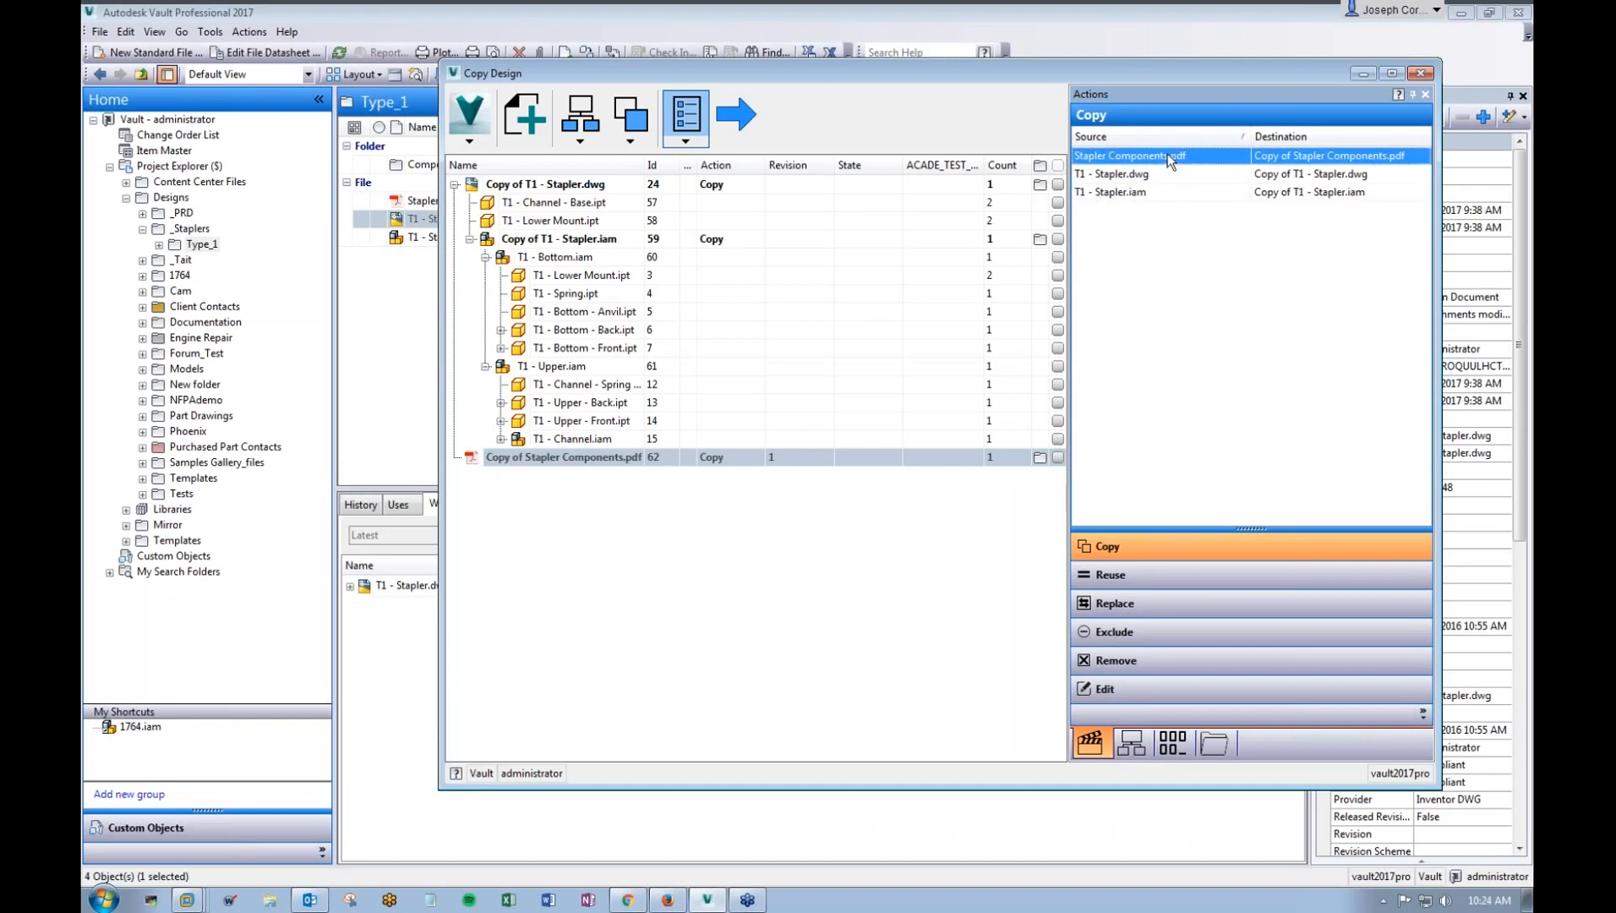
{"action": "left_click", "coordinate": [578, 141]}
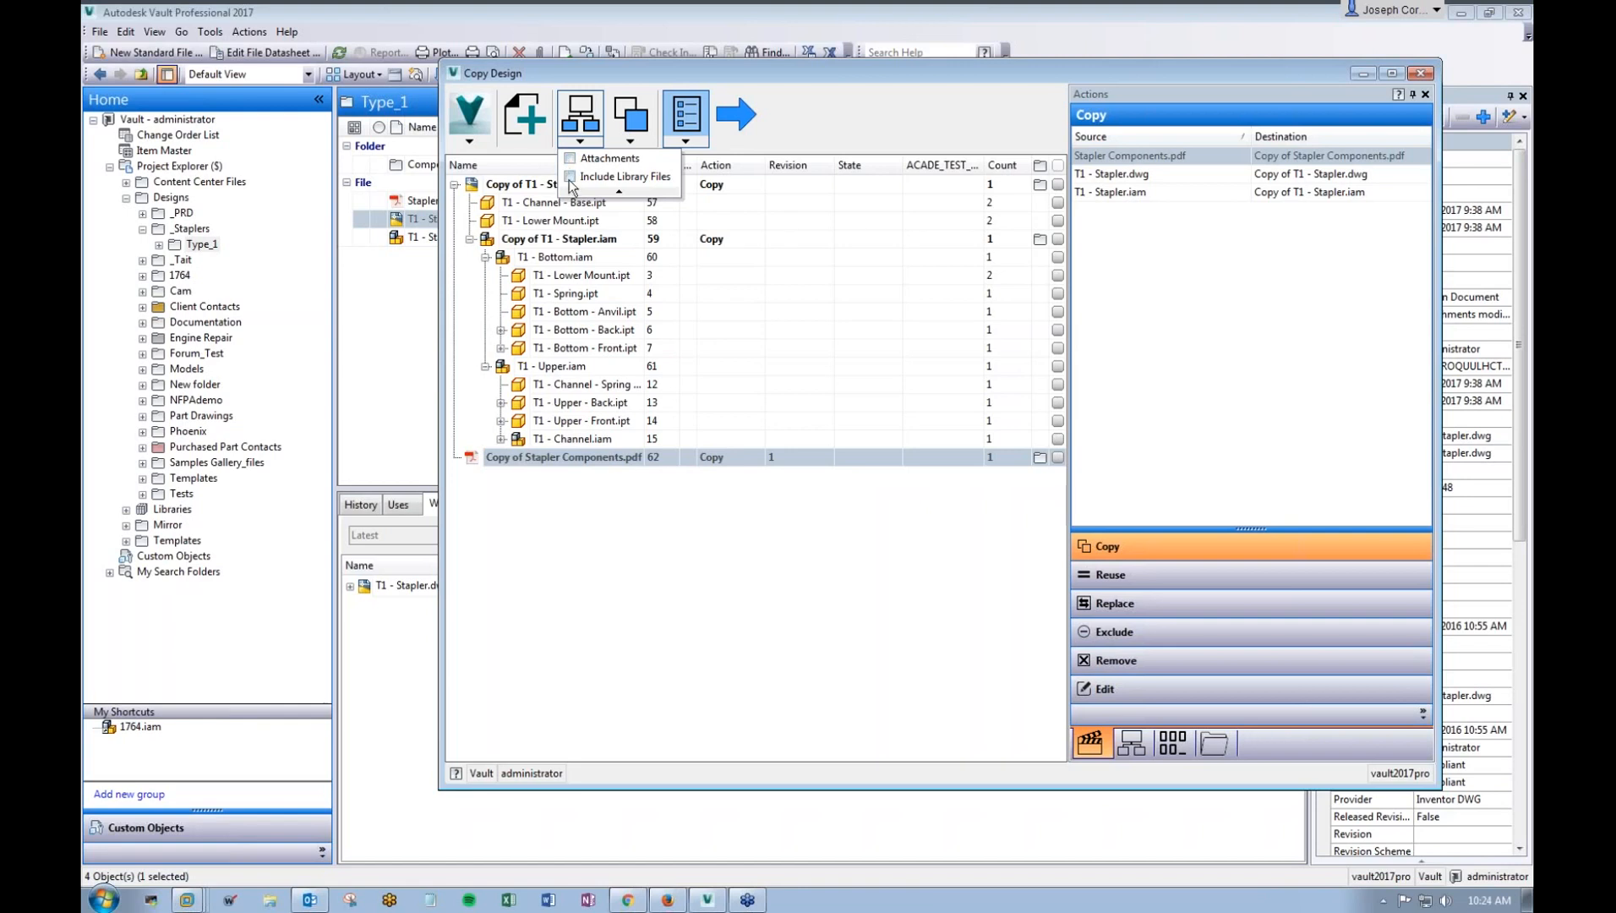
{"action": "left_click", "coordinate": [632, 142]}
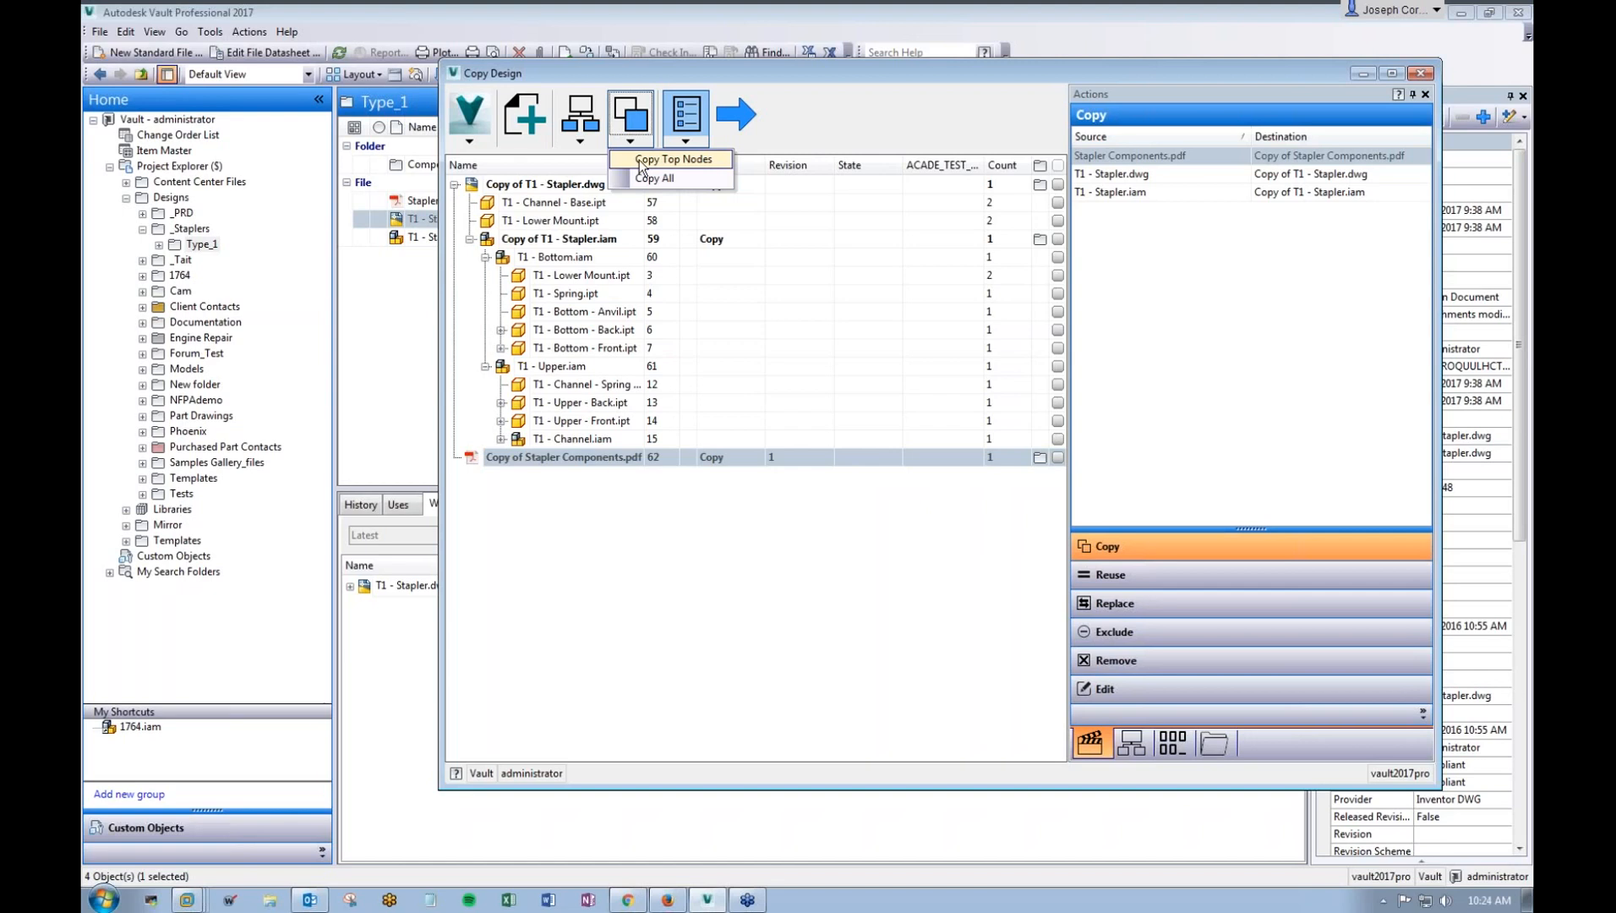
{"action": "left_click", "coordinate": [641, 161]}
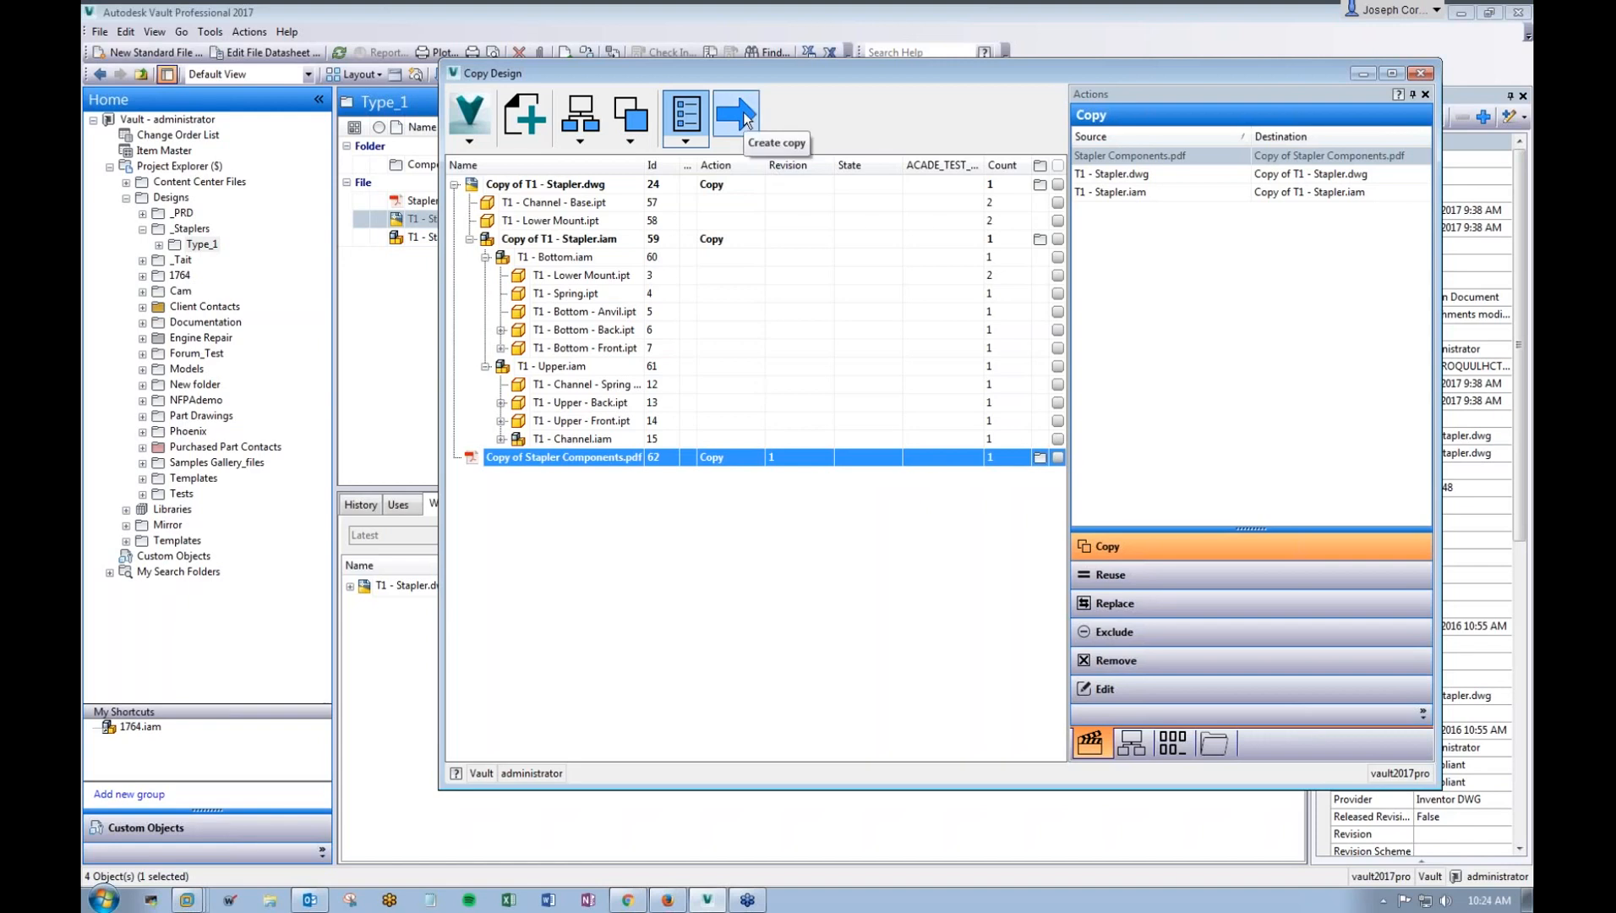
Step: Switch the copy design from Default Rule Set to New Rule Set and check the selection
{"action": "left_click", "coordinate": [686, 140]}
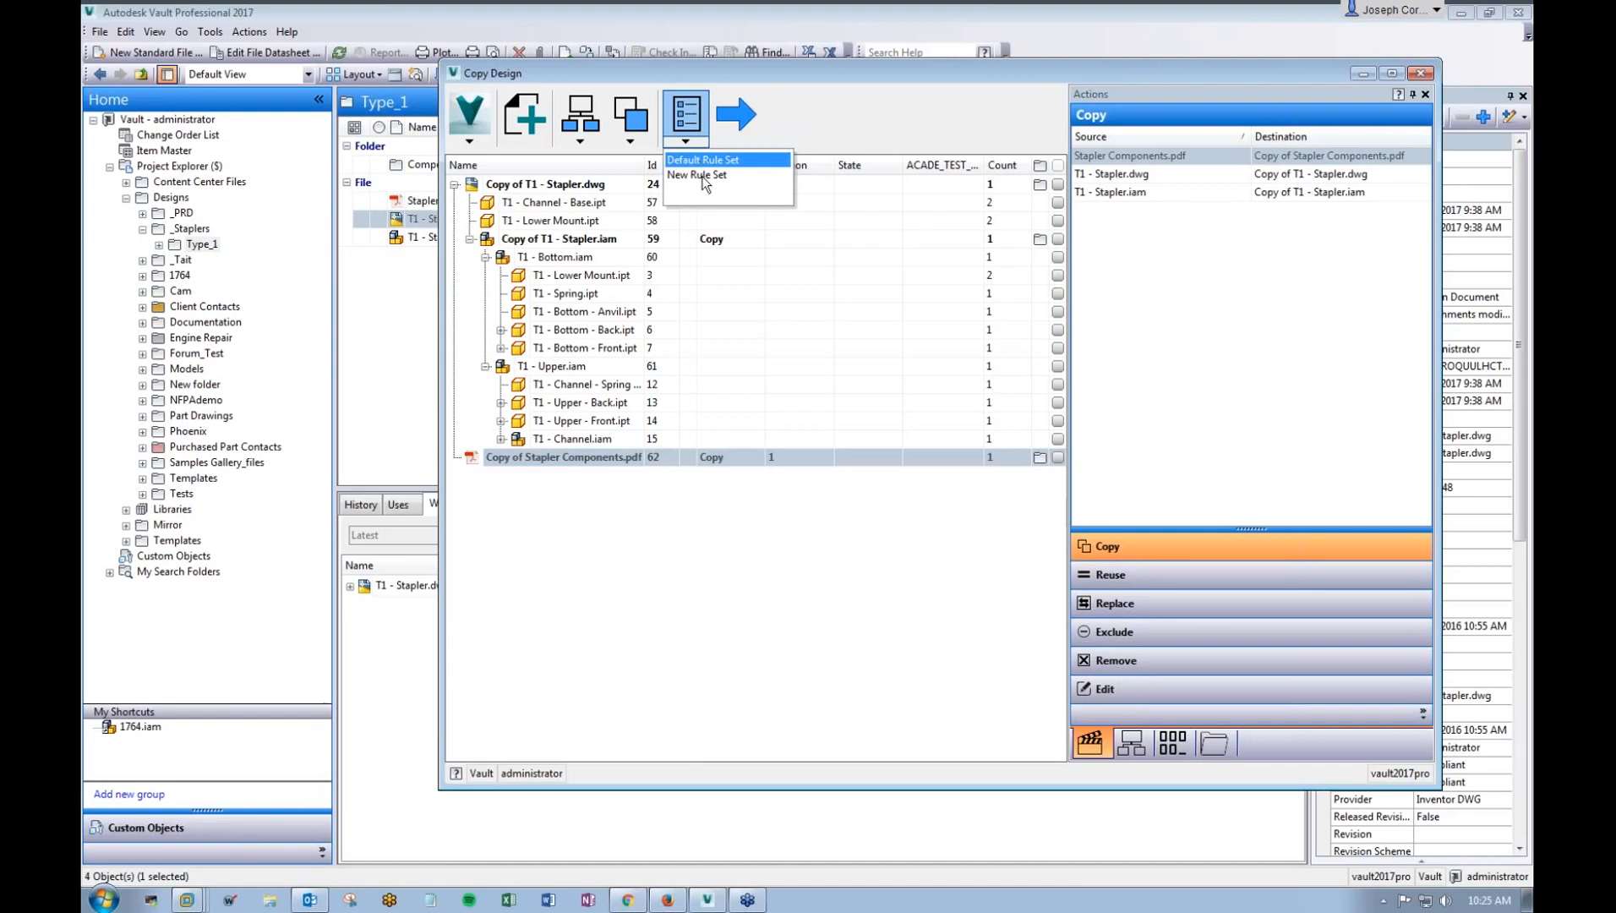
{"action": "left_click", "coordinate": [701, 175]}
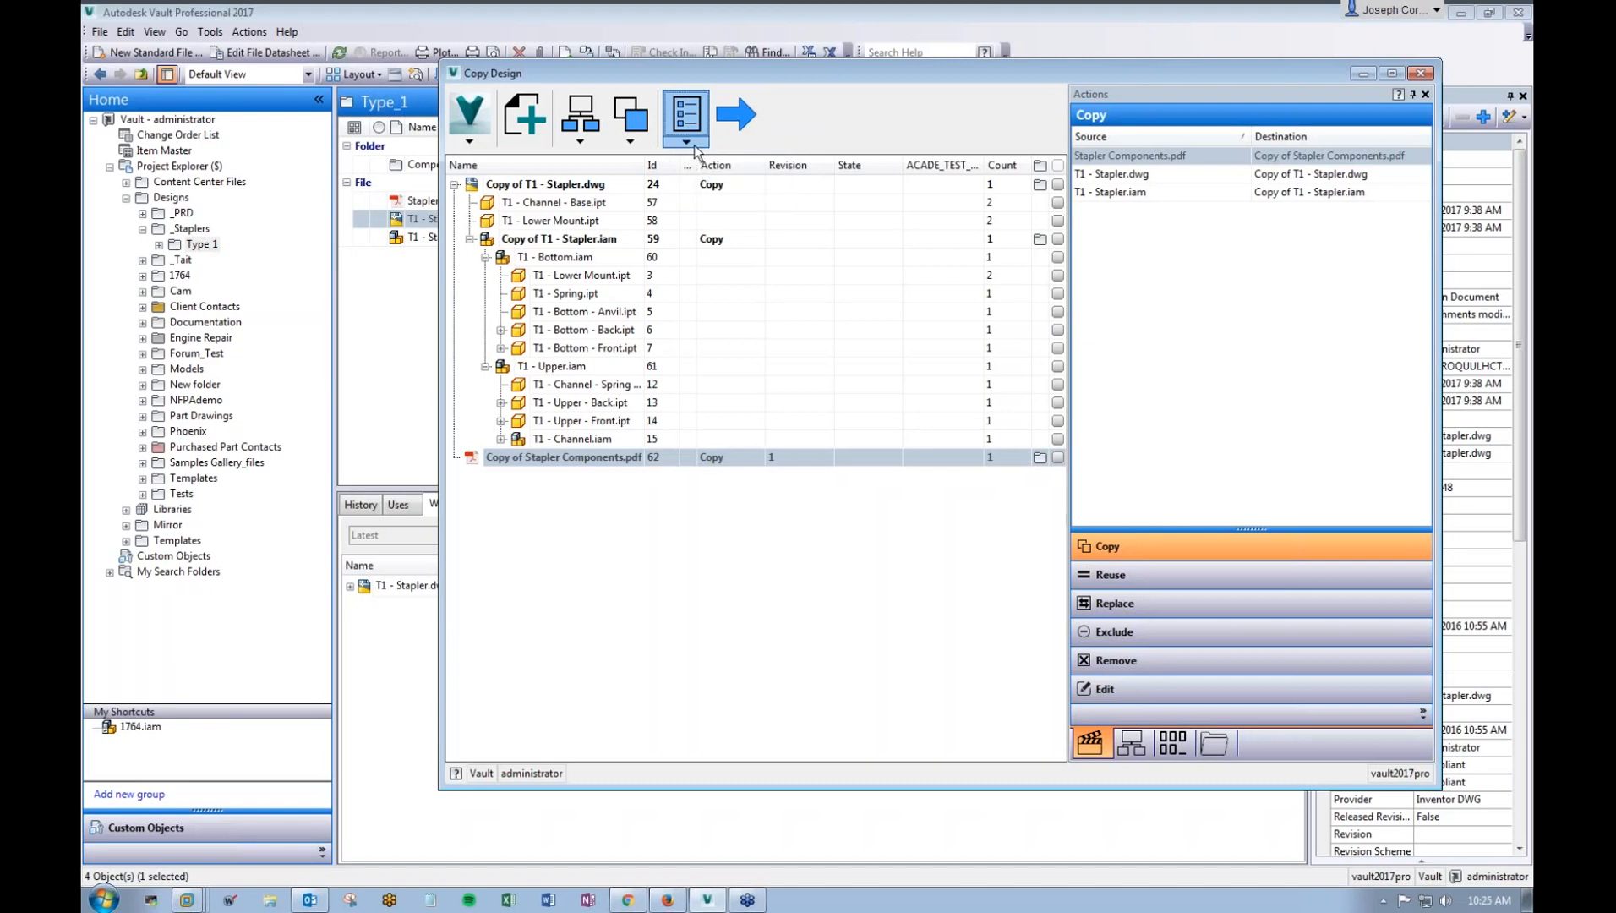
{"action": "left_click", "coordinate": [694, 148]}
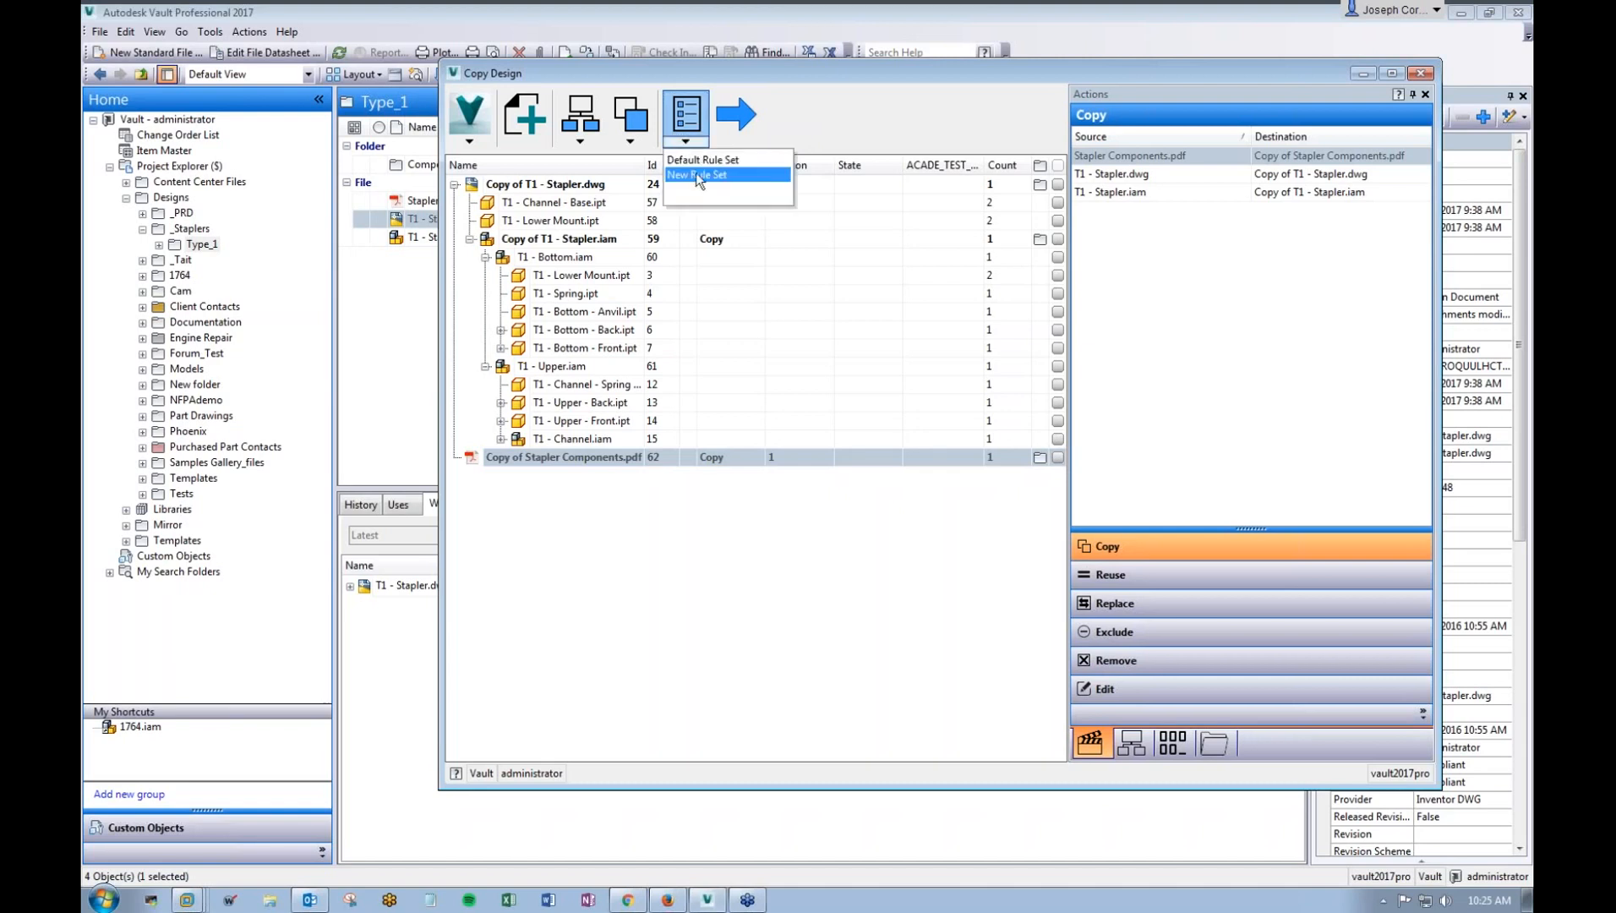
{"action": "left_click", "coordinate": [686, 548]}
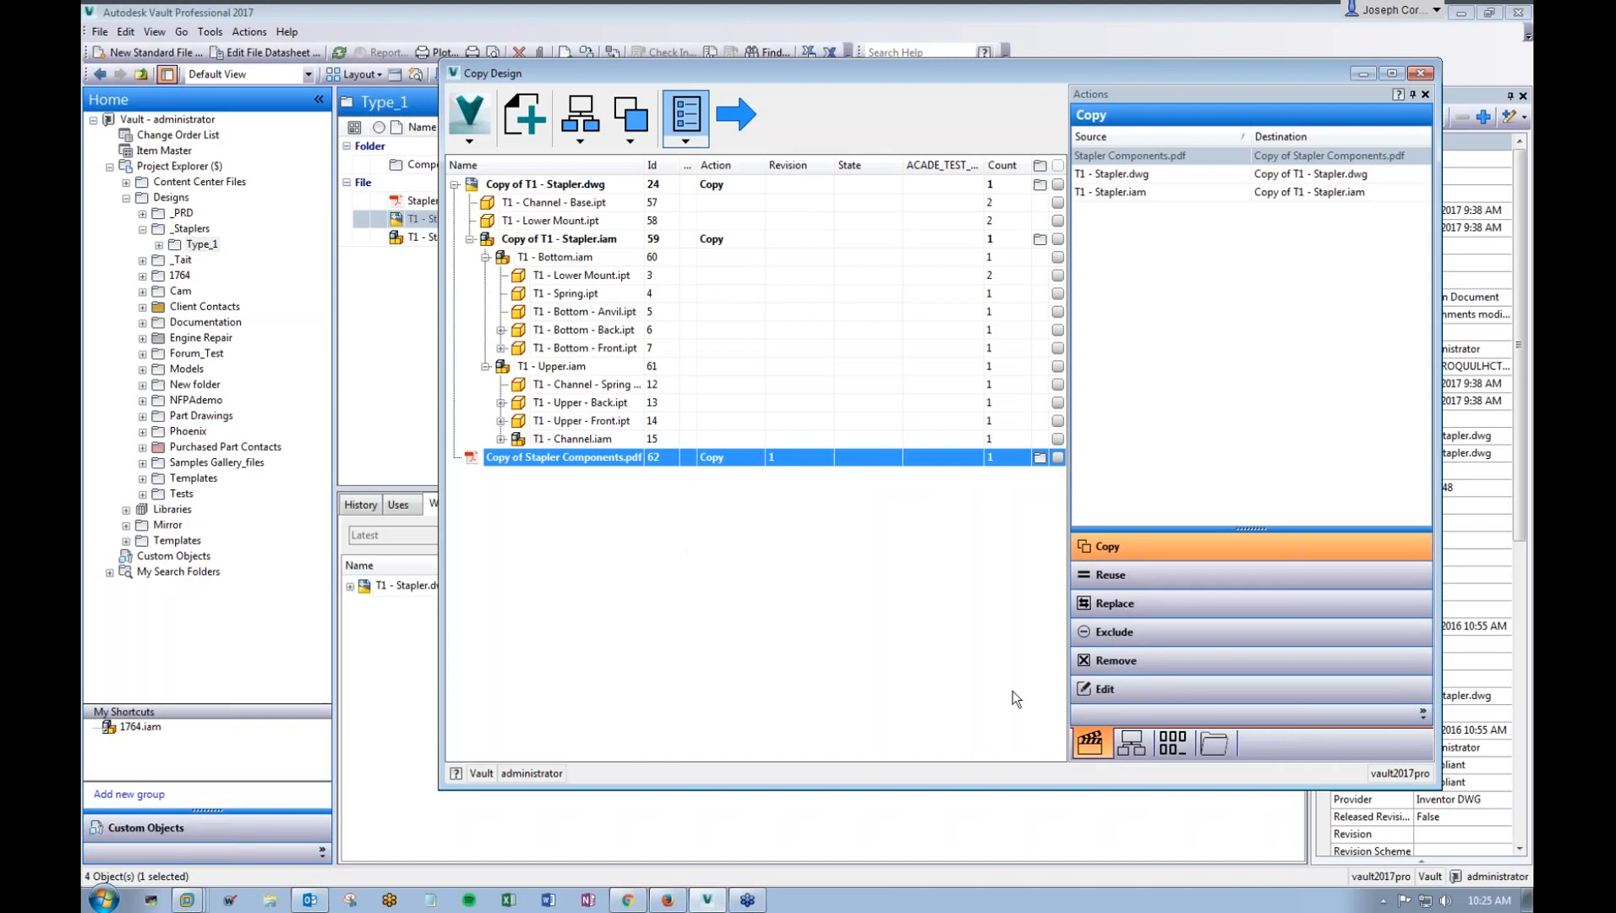
Step: Look through the files listed under the Reuse, Replace, Exclude, Remove and Edit actions, ending back at the Copy list
{"action": "left_click", "coordinate": [1152, 574]}
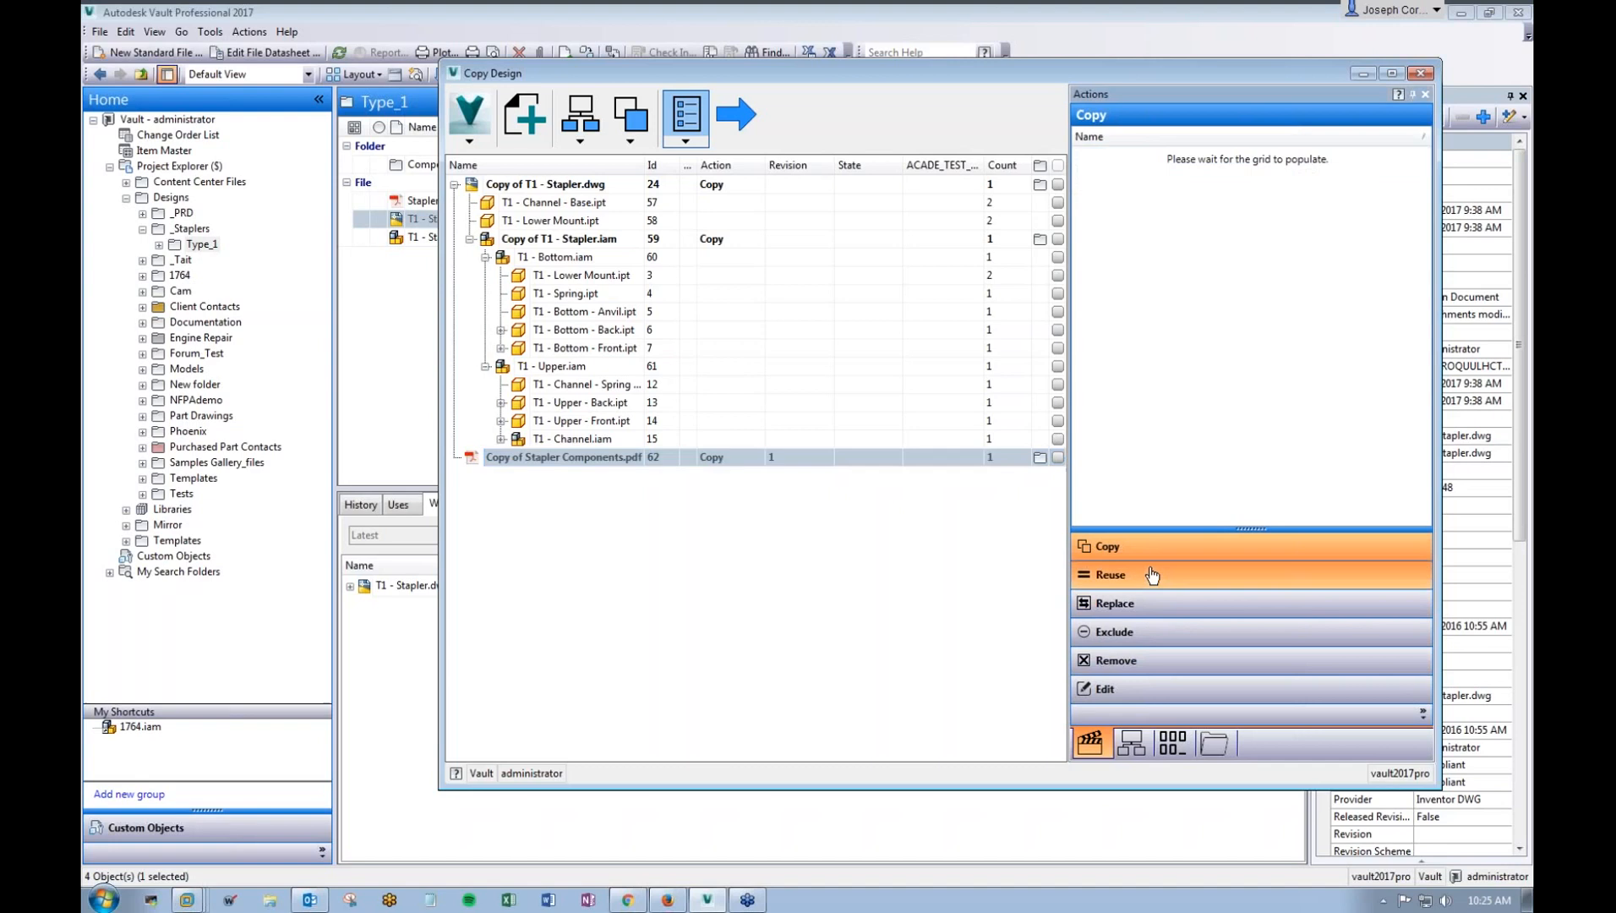
{"action": "left_click", "coordinate": [1148, 603]}
{"action": "left_click", "coordinate": [1147, 632]}
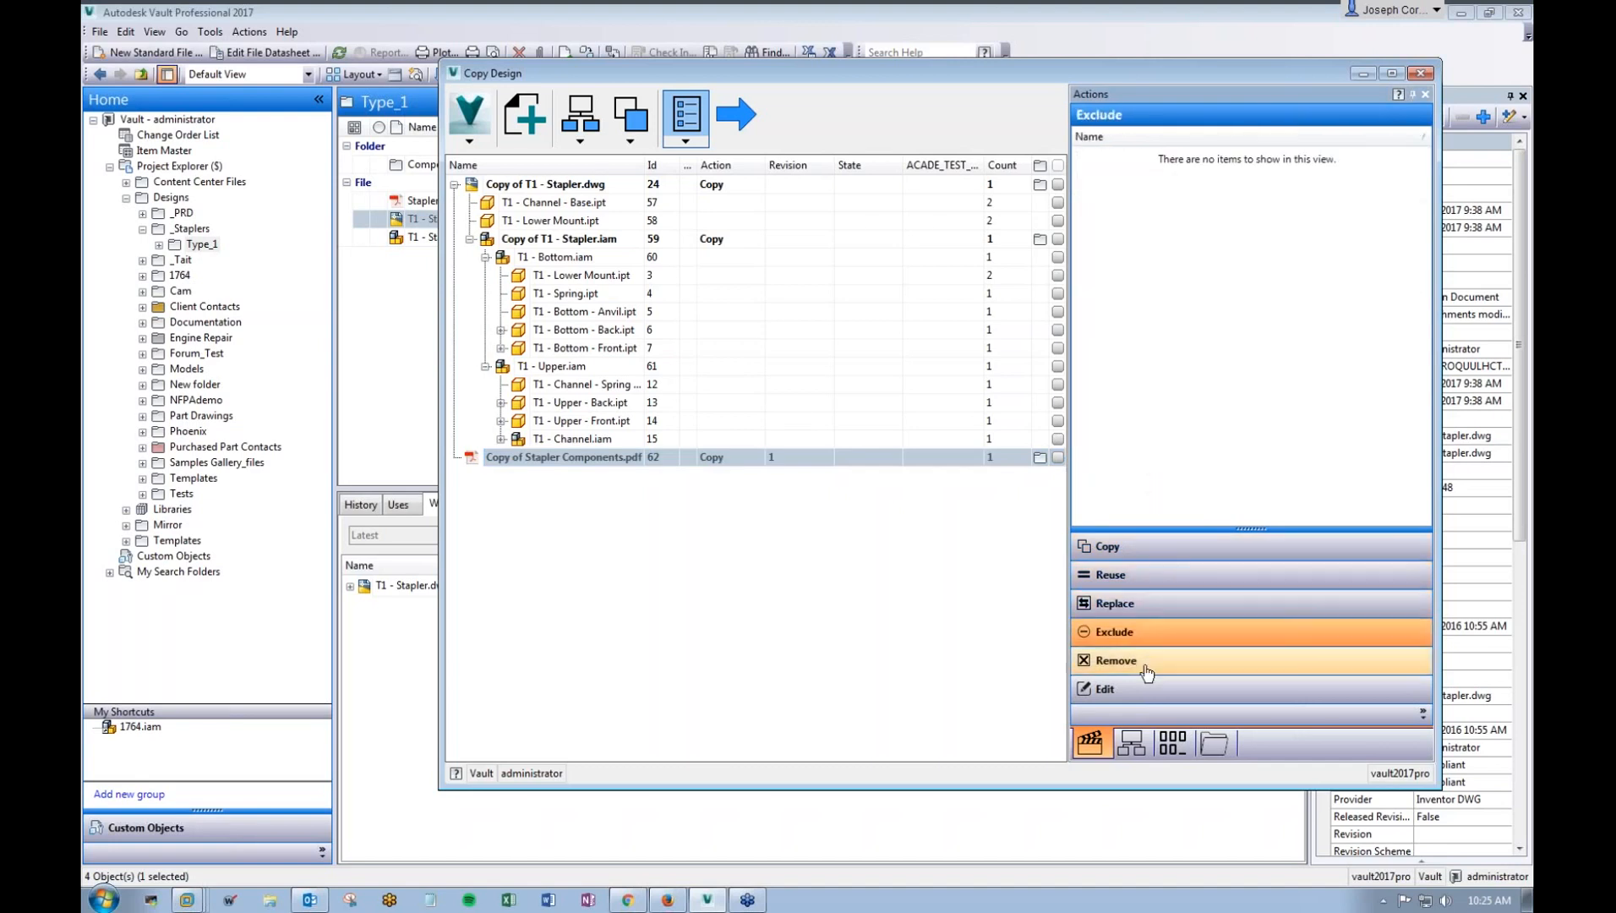
{"action": "left_click", "coordinate": [1147, 663]}
{"action": "left_click", "coordinate": [1147, 688]}
{"action": "left_click", "coordinate": [1143, 548]}
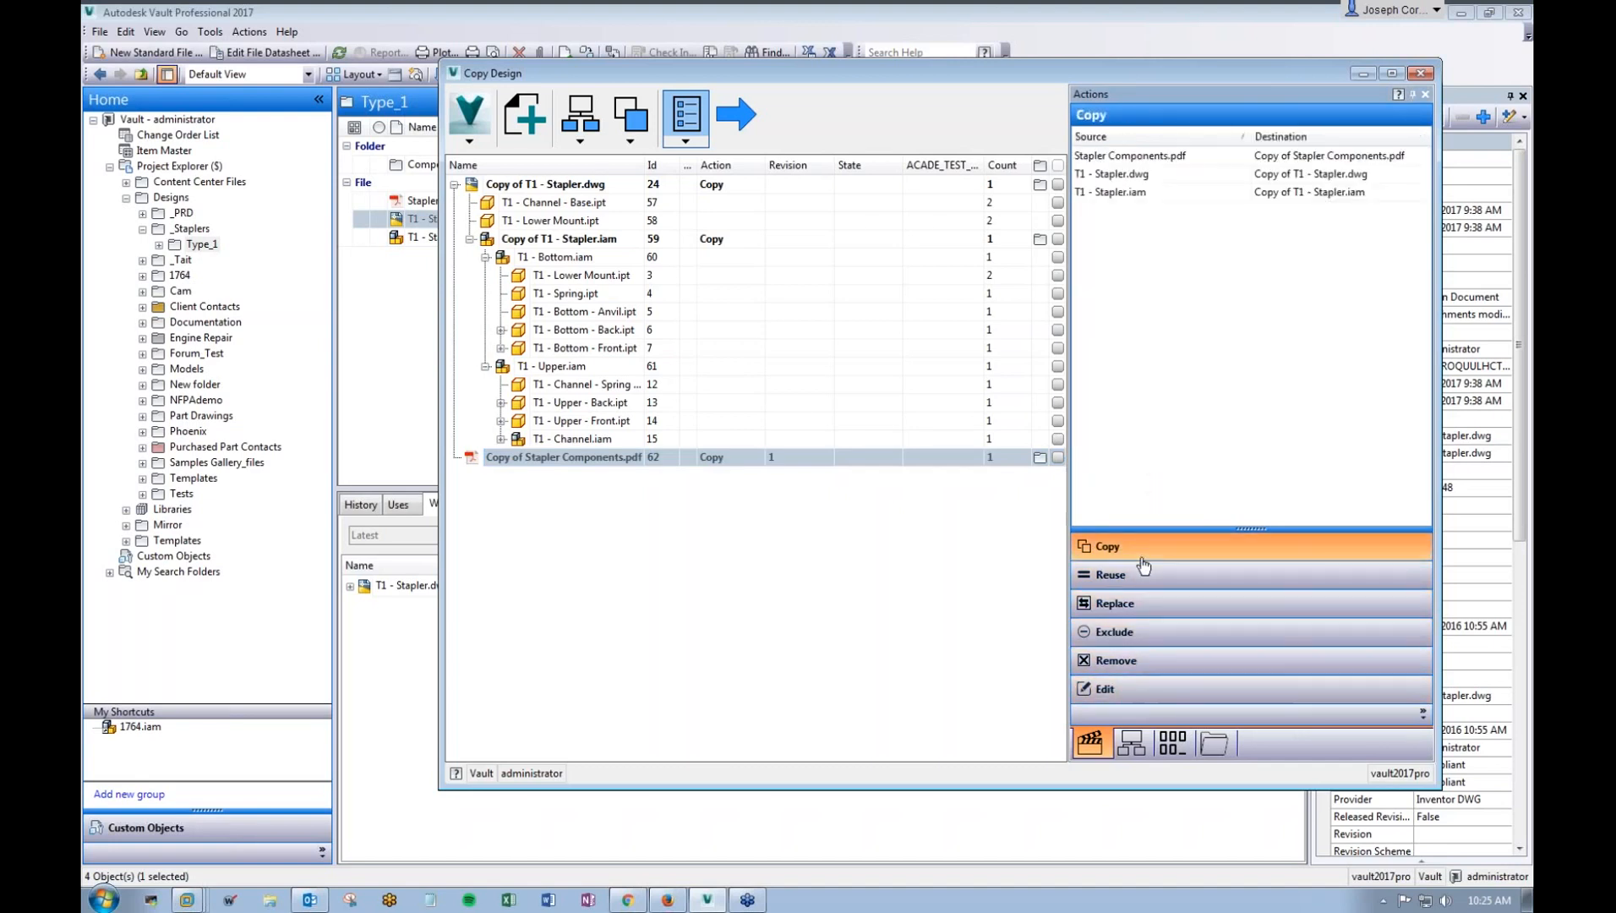
Step: Check where T1 - Upper.iam is used in both the source and destination structures
{"action": "left_click", "coordinate": [1131, 742]}
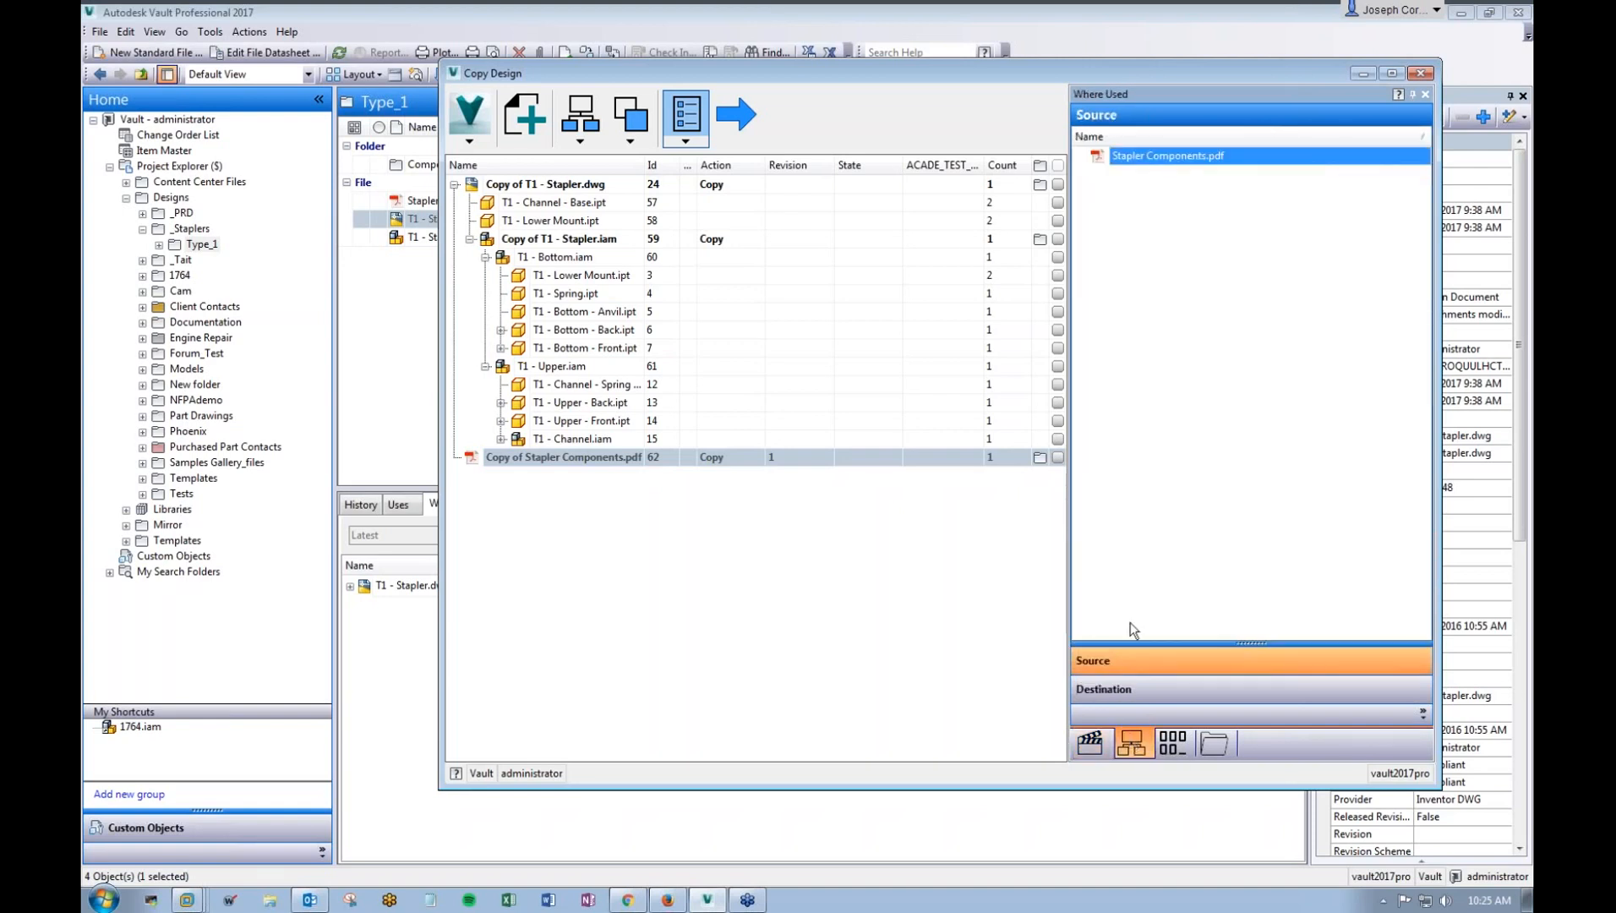
{"action": "left_click", "coordinate": [548, 369]}
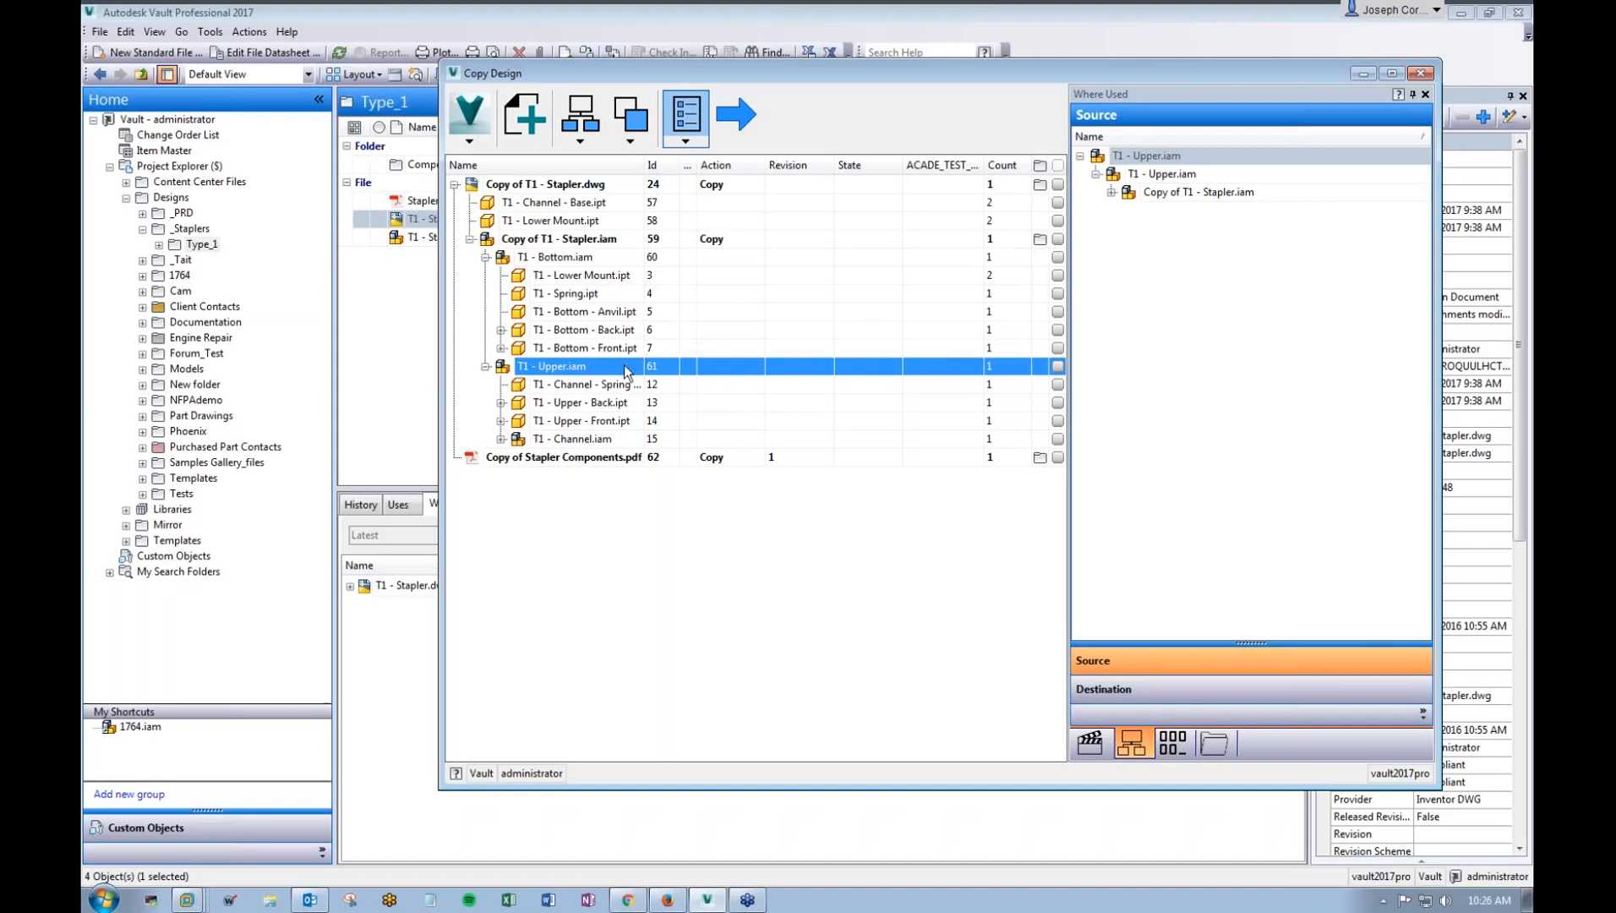
{"action": "left_click", "coordinate": [1158, 690]}
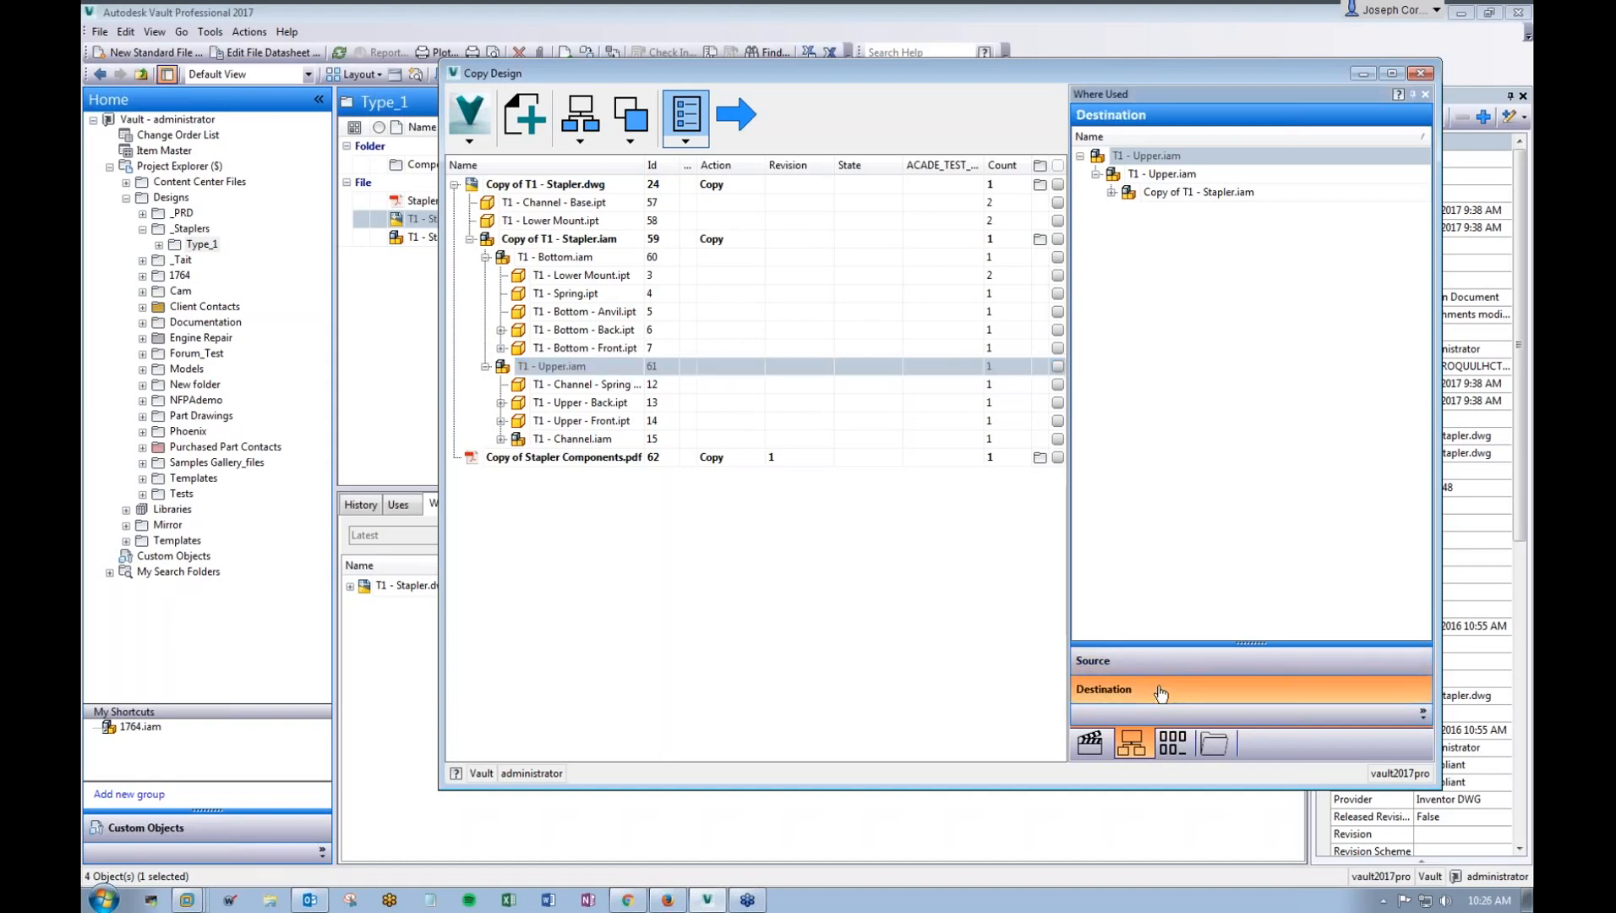
{"action": "left_click", "coordinate": [1158, 662]}
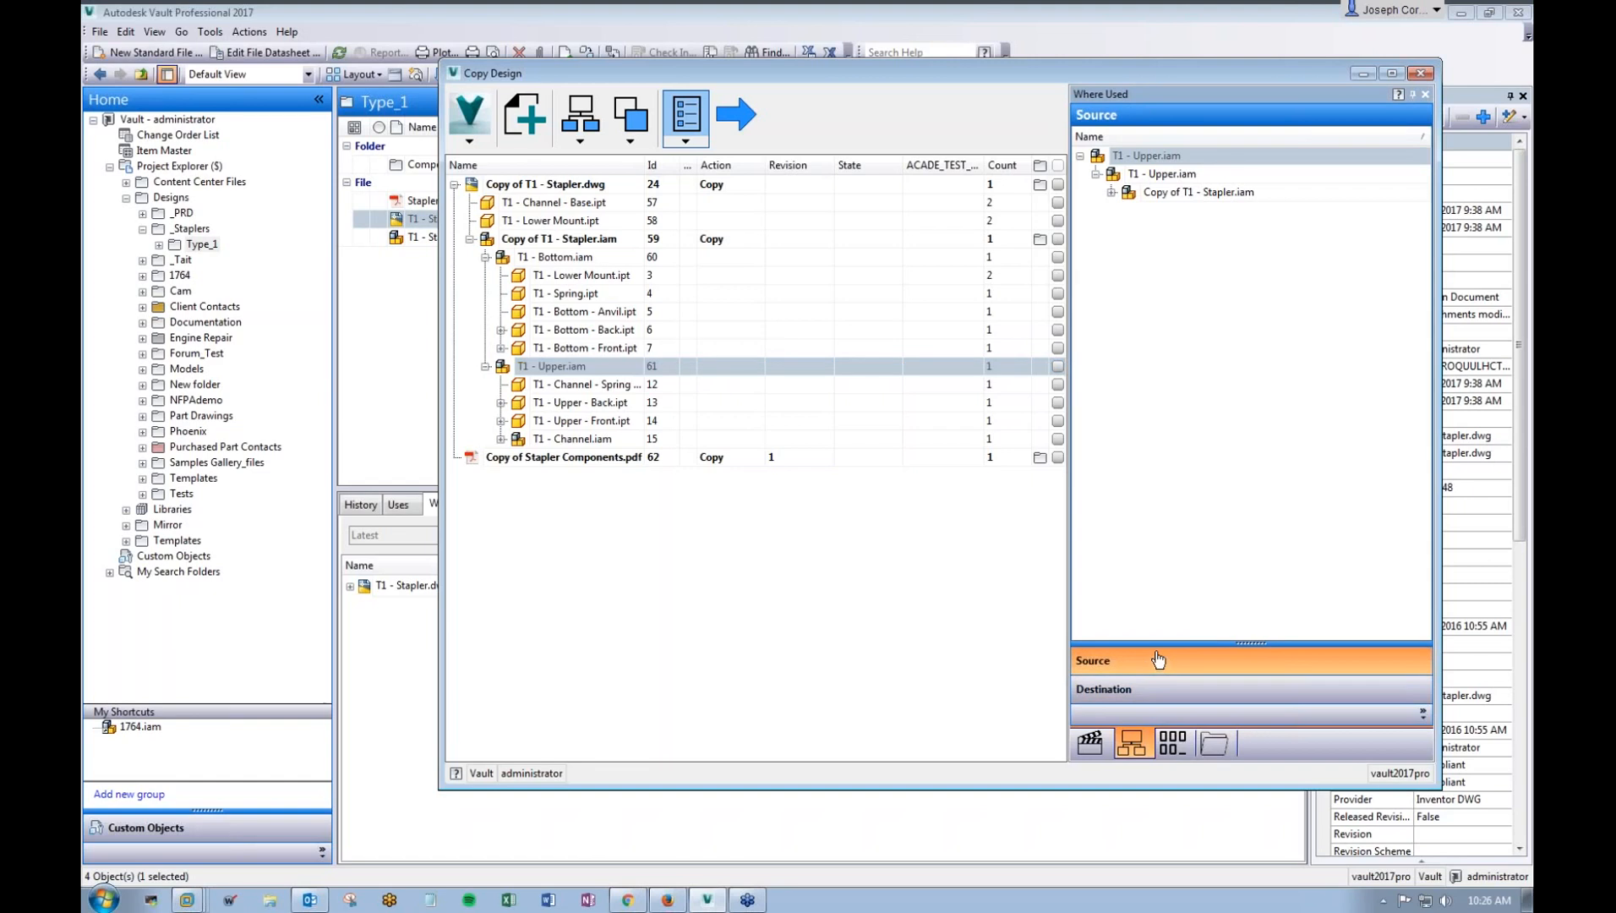
{"action": "left_click", "coordinate": [1128, 688]}
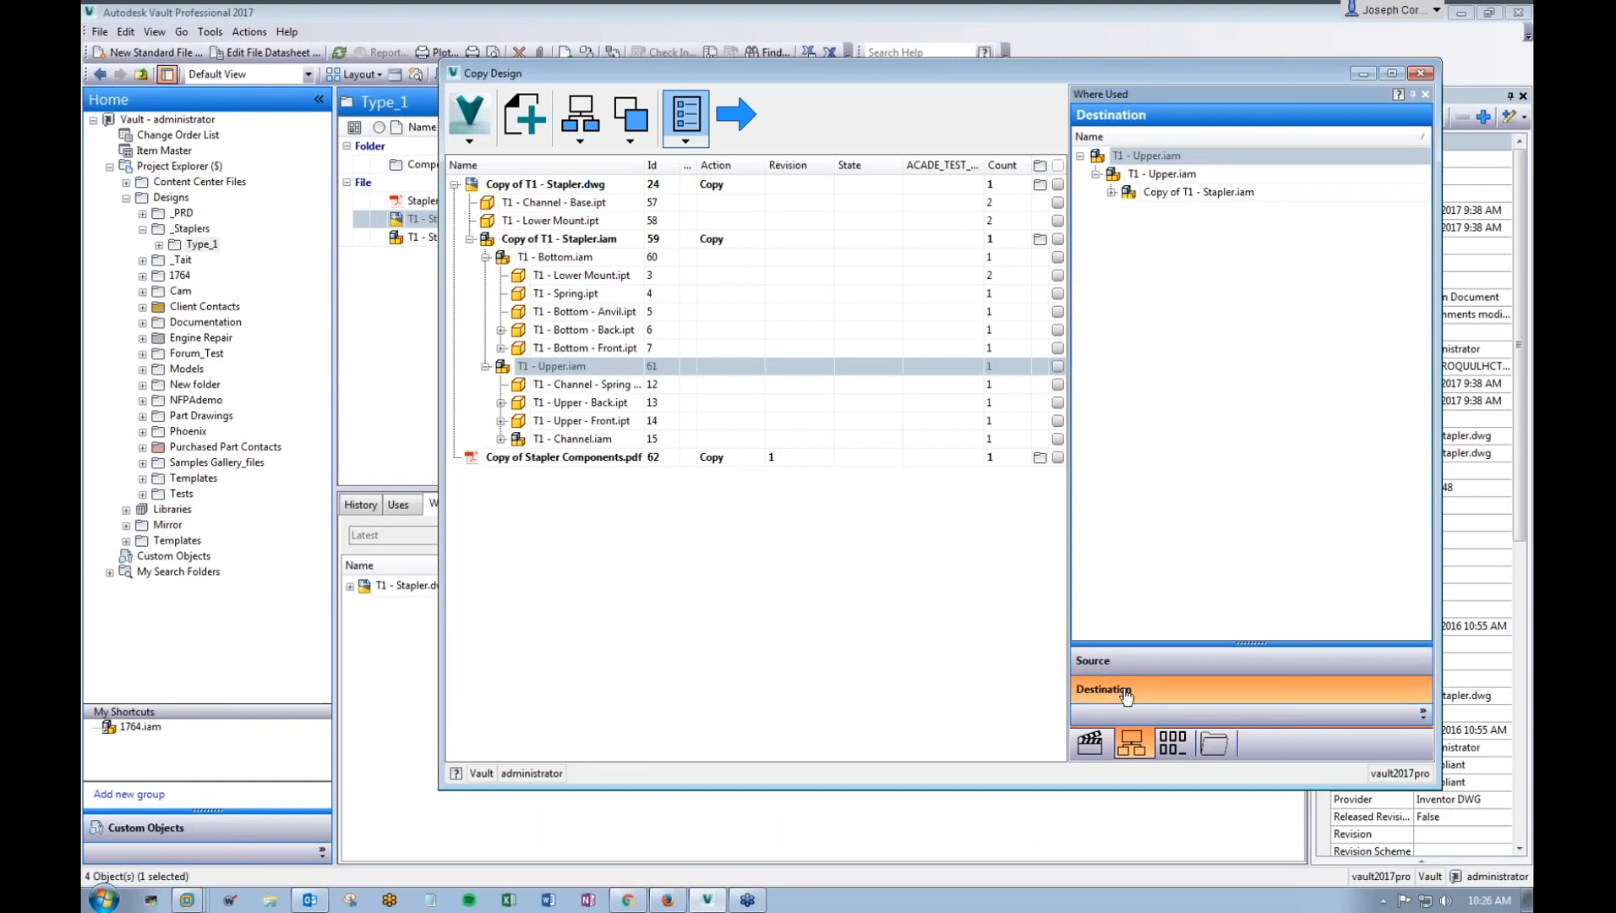
Step: Clear the numbering prefix for Stapler Components.pdf, T1 - Stapler.dwg and T1 - Stapler.iam together
{"action": "left_click", "coordinate": [1172, 747]}
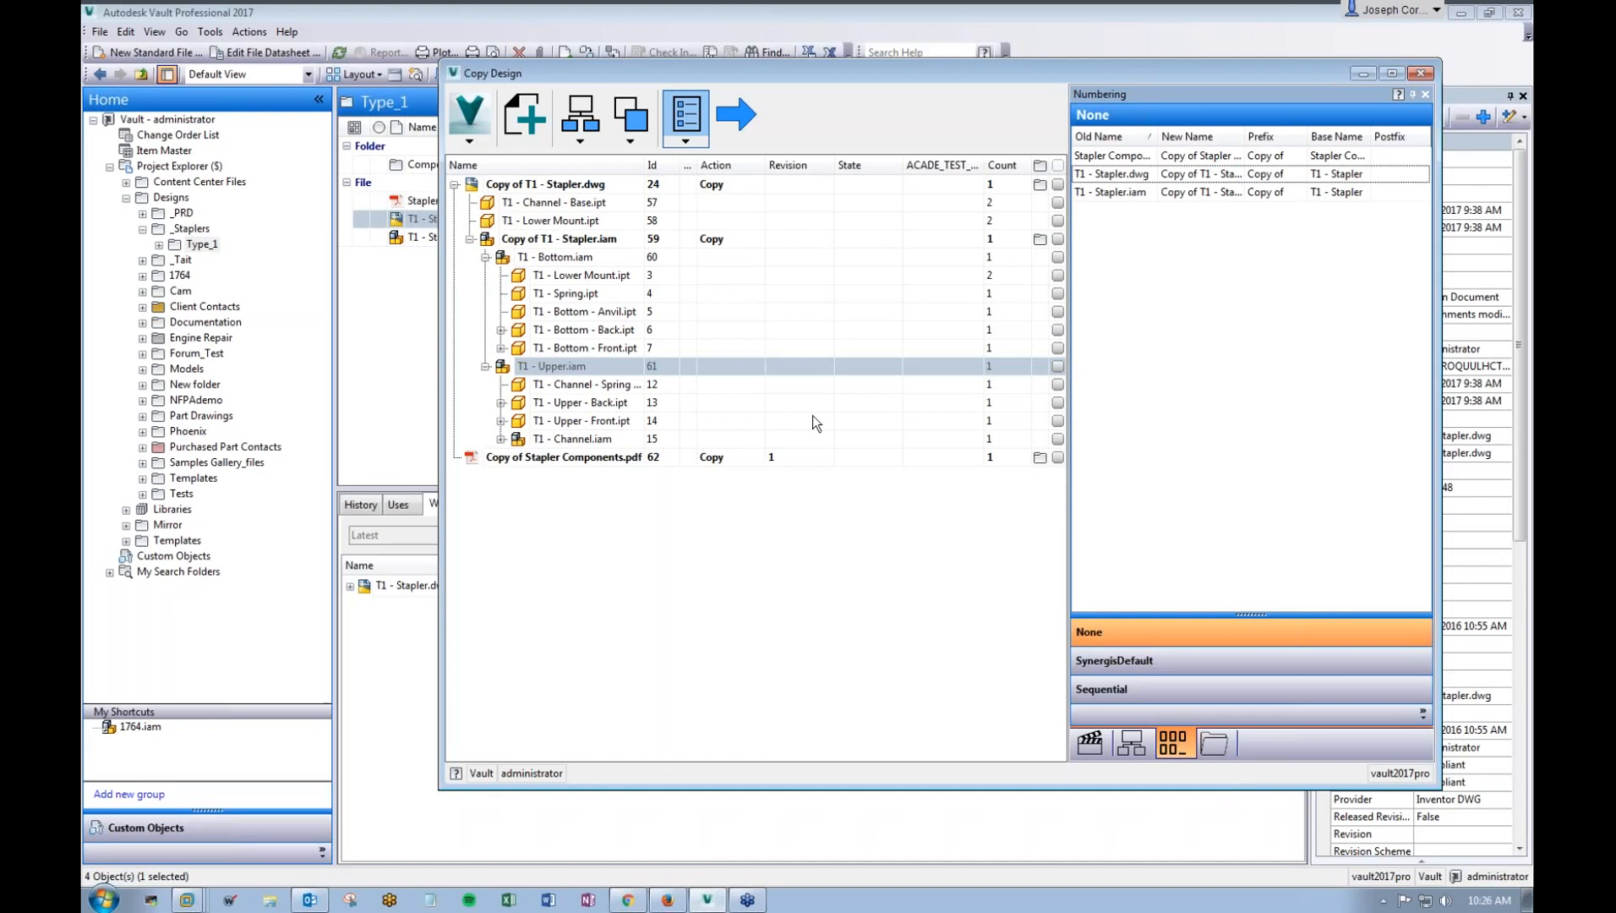
{"action": "left_click", "coordinate": [1300, 157]}
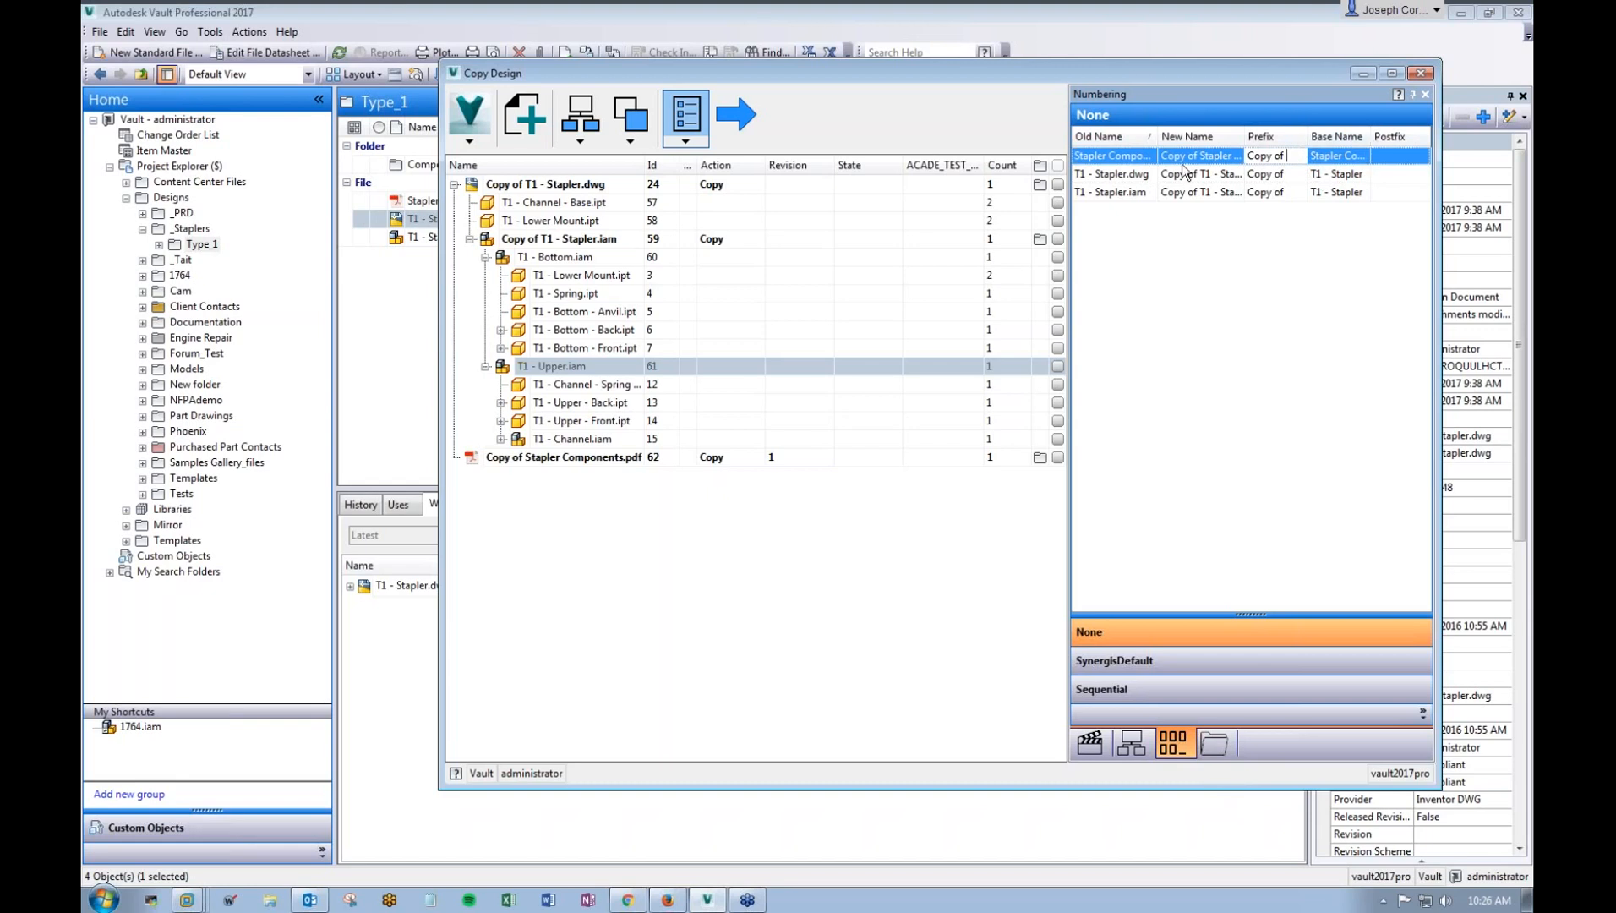
{"action": "left_click_drag", "start_coordinate": [1069, 253], "coordinate": [981, 253]}
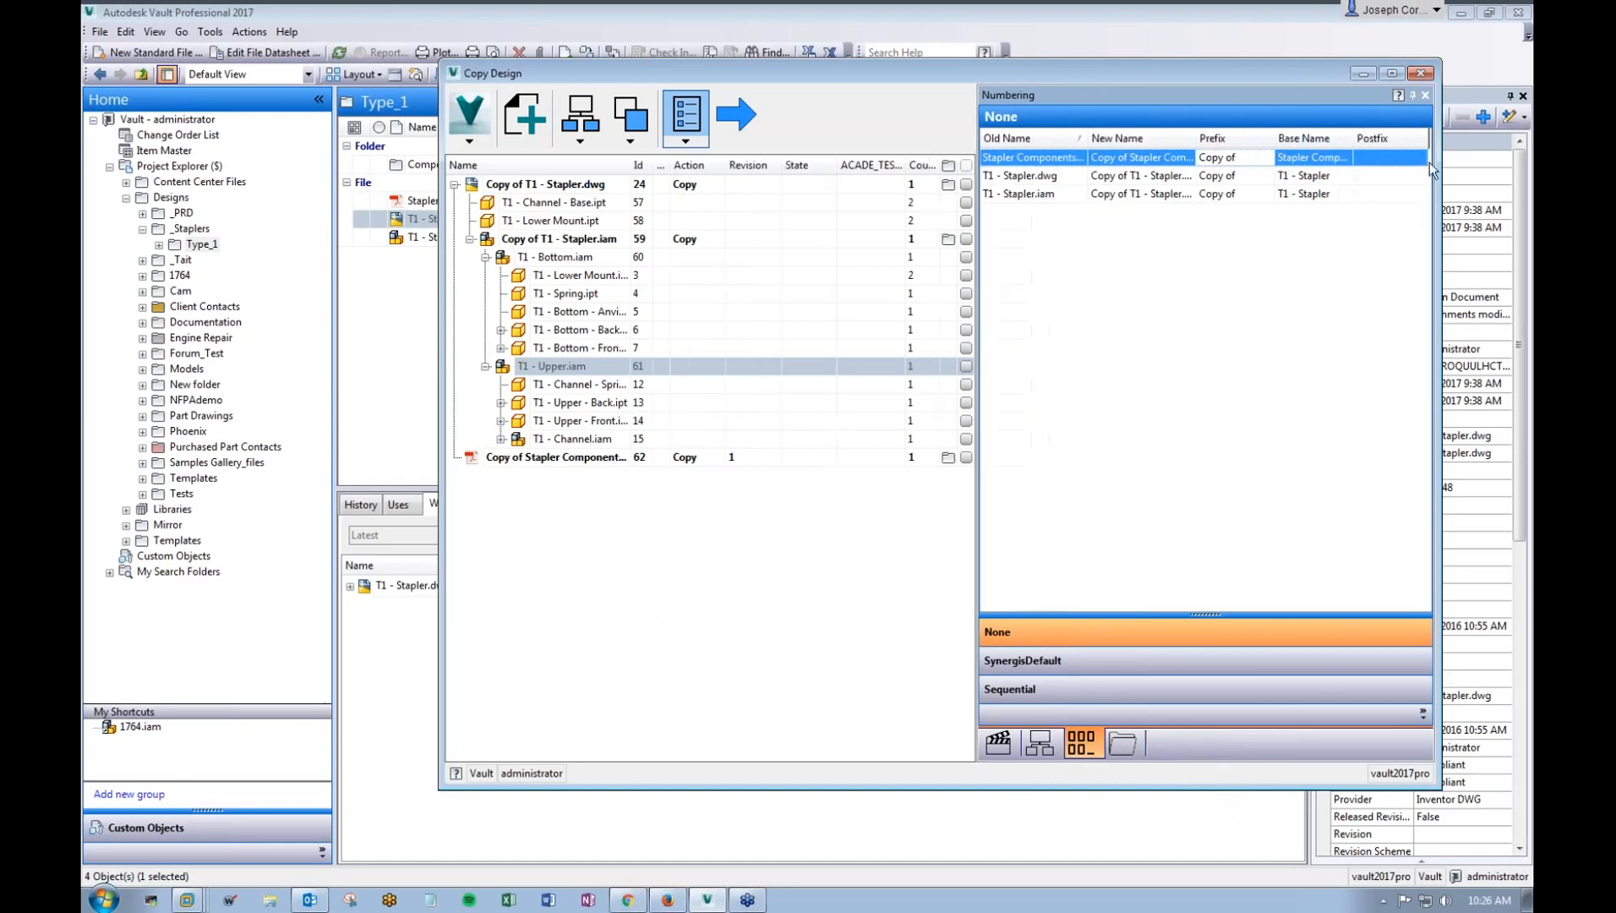
{"action": "left_click", "coordinate": [1246, 195], "text": "shift"}
{"action": "right_click", "coordinate": [1246, 194]}
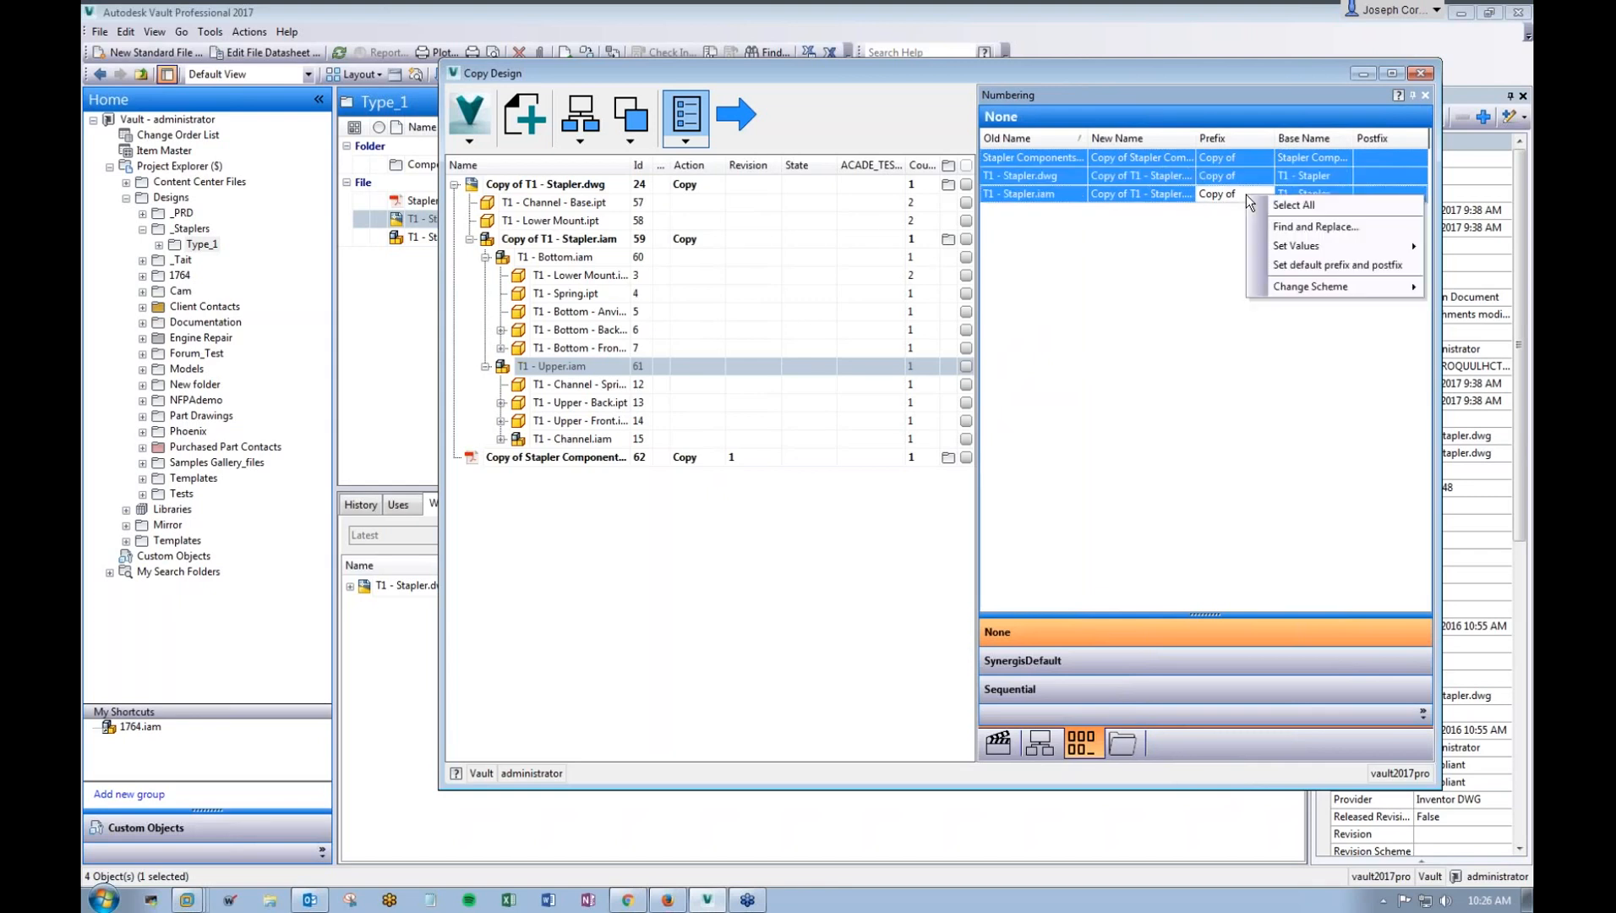
{"action": "mouse_move", "coordinate": [1320, 246]}
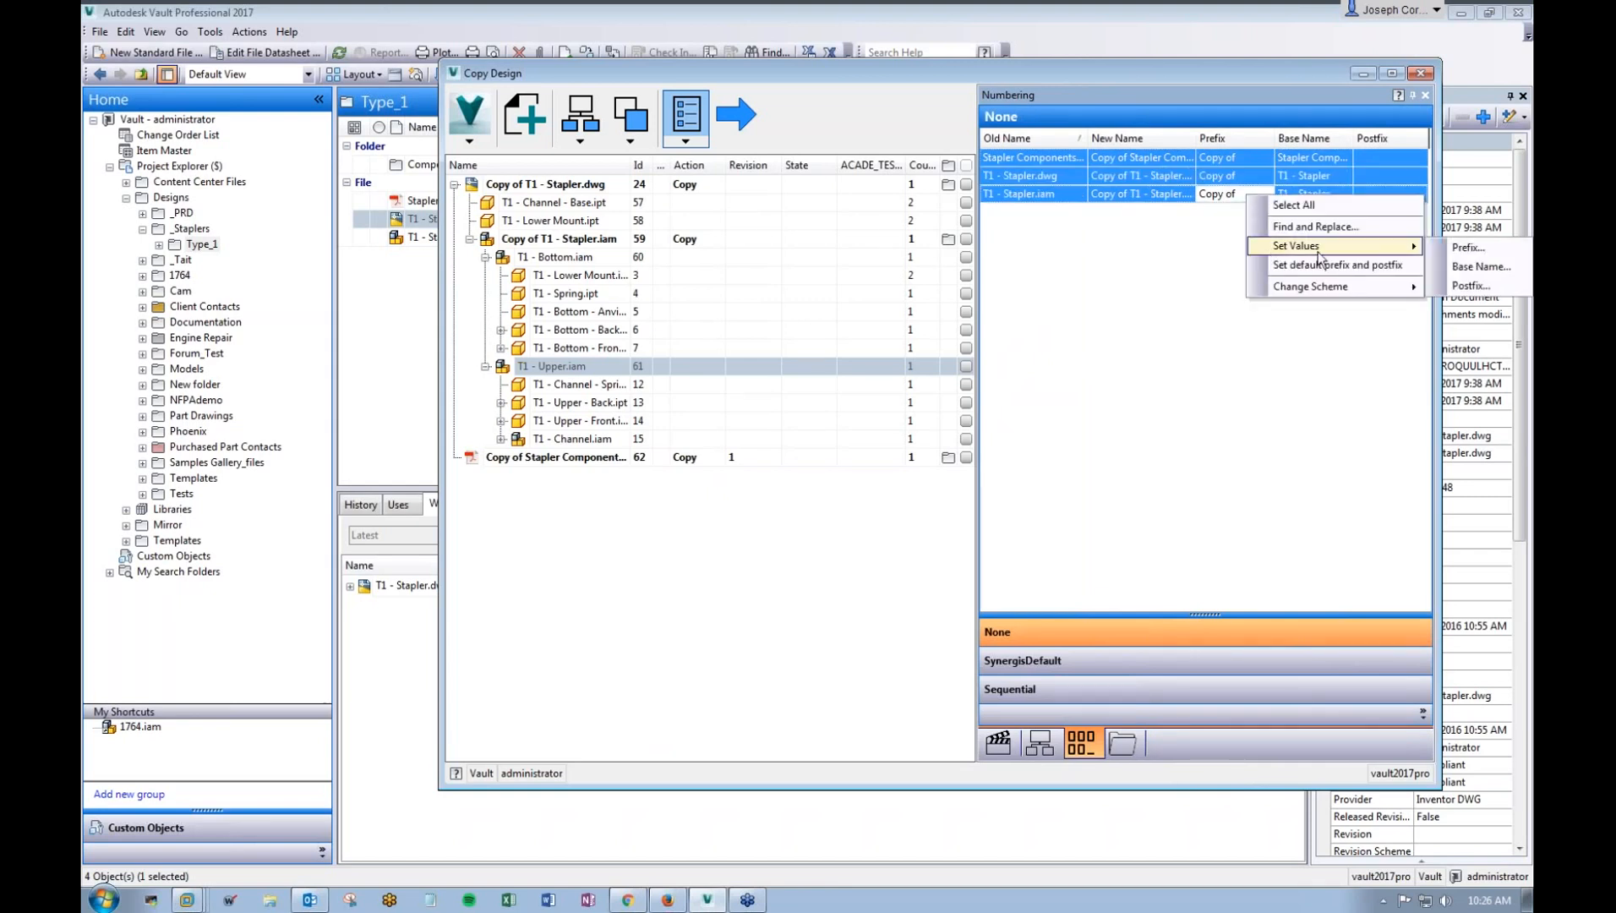
{"action": "left_click", "coordinate": [1468, 247]}
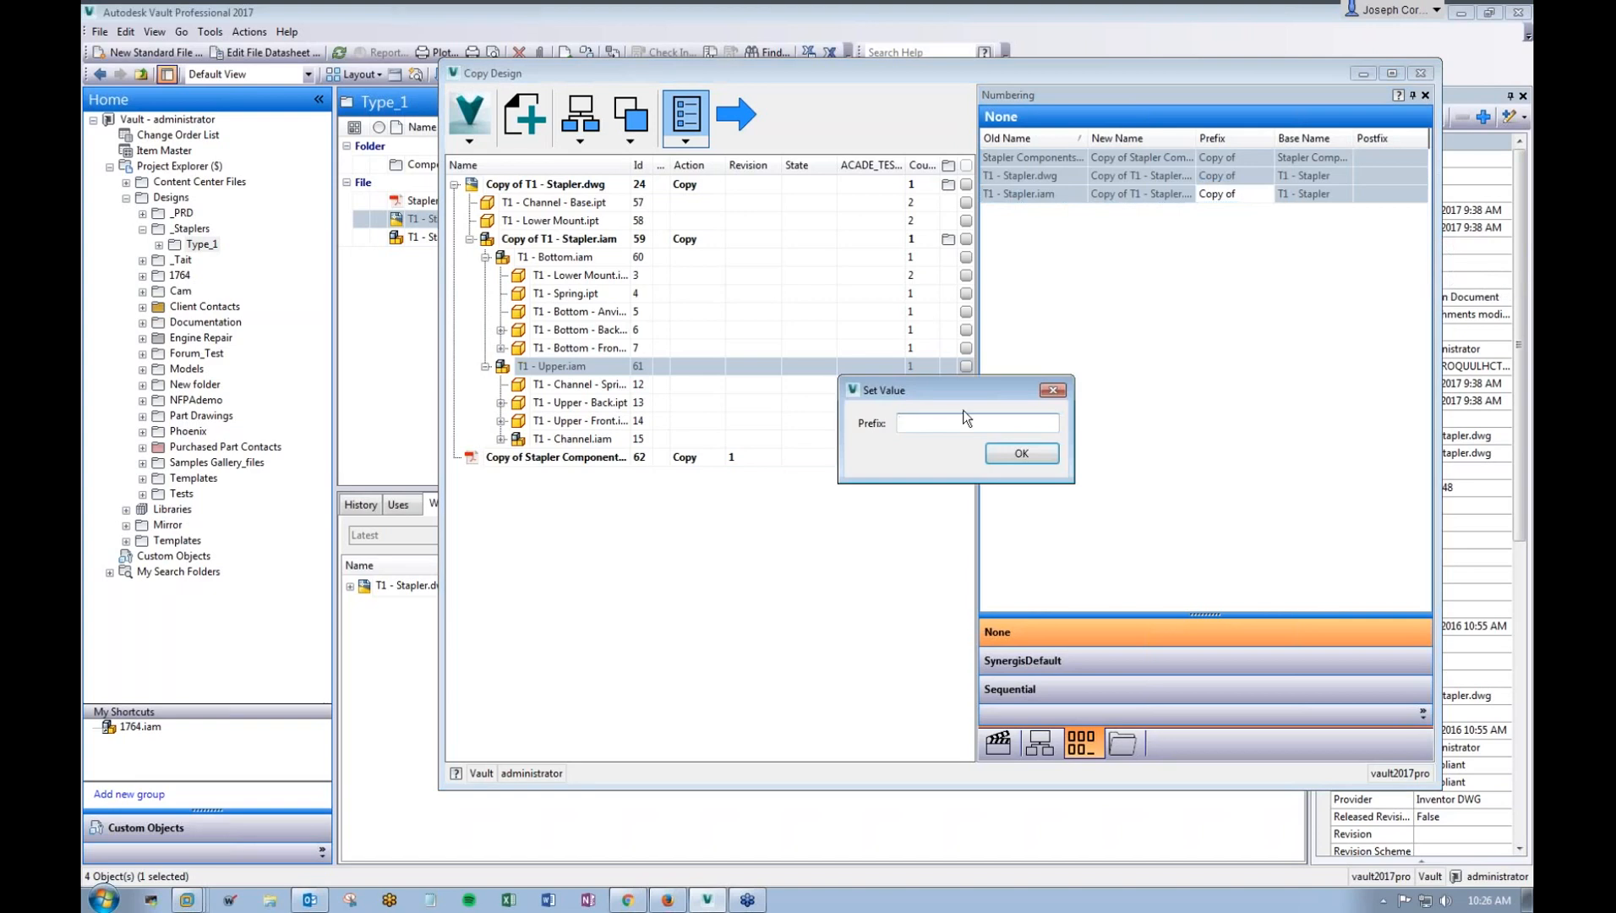
{"action": "left_click", "coordinate": [1001, 452]}
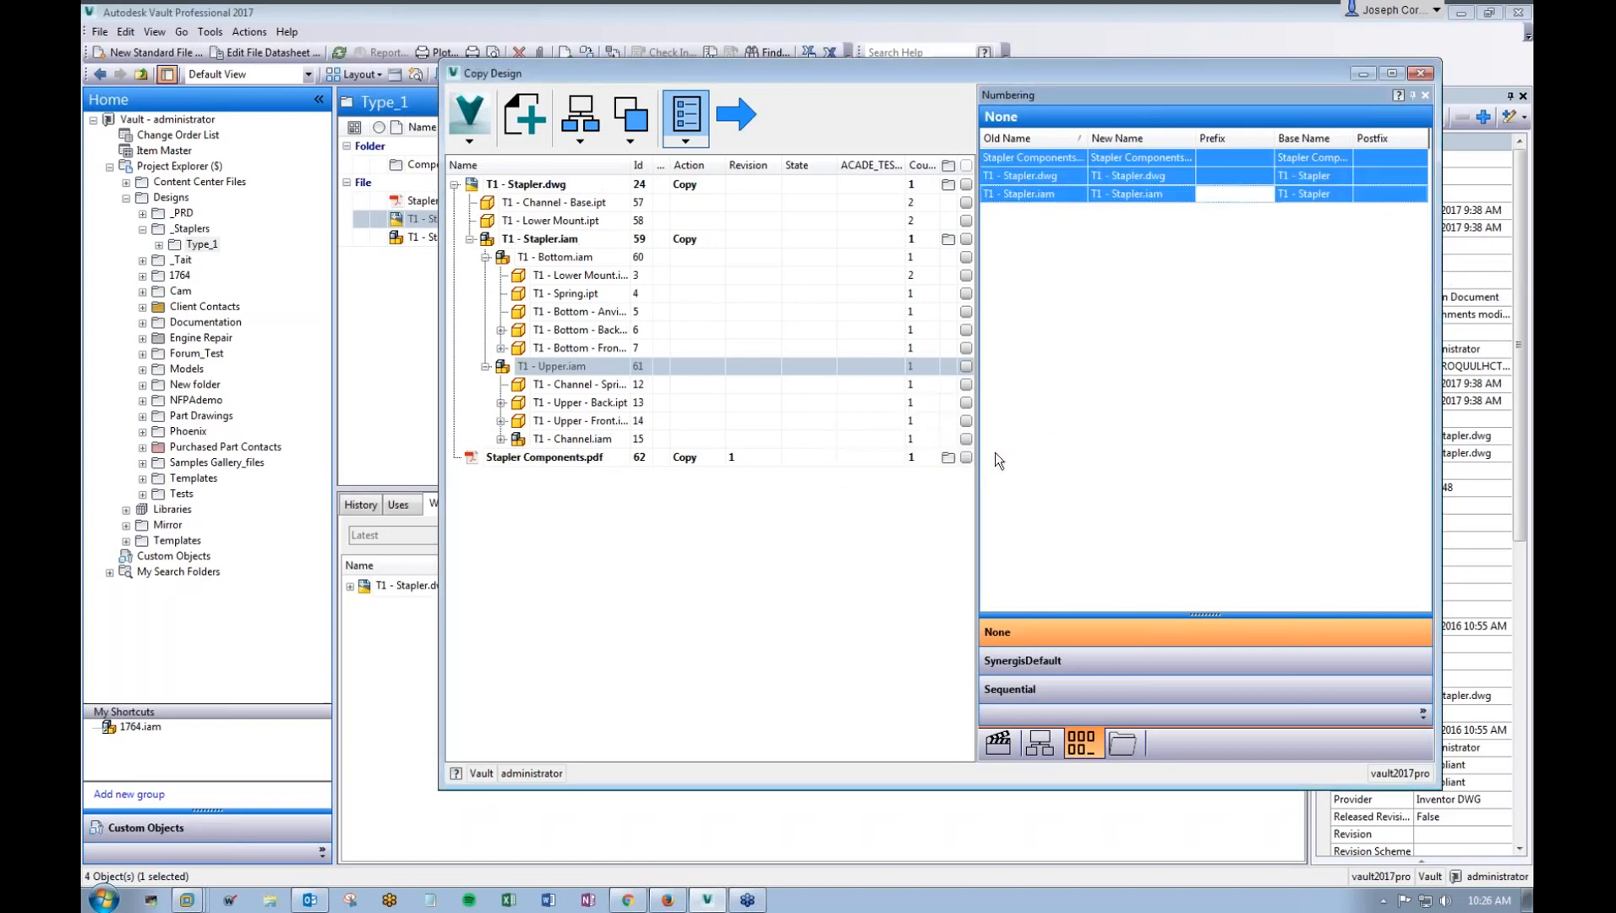
Step: Set the postfix of all three copied files to "- 2" and widen the new name column
{"action": "right_click", "coordinate": [1382, 163]}
{"action": "mouse_move", "coordinate": [1383, 215]}
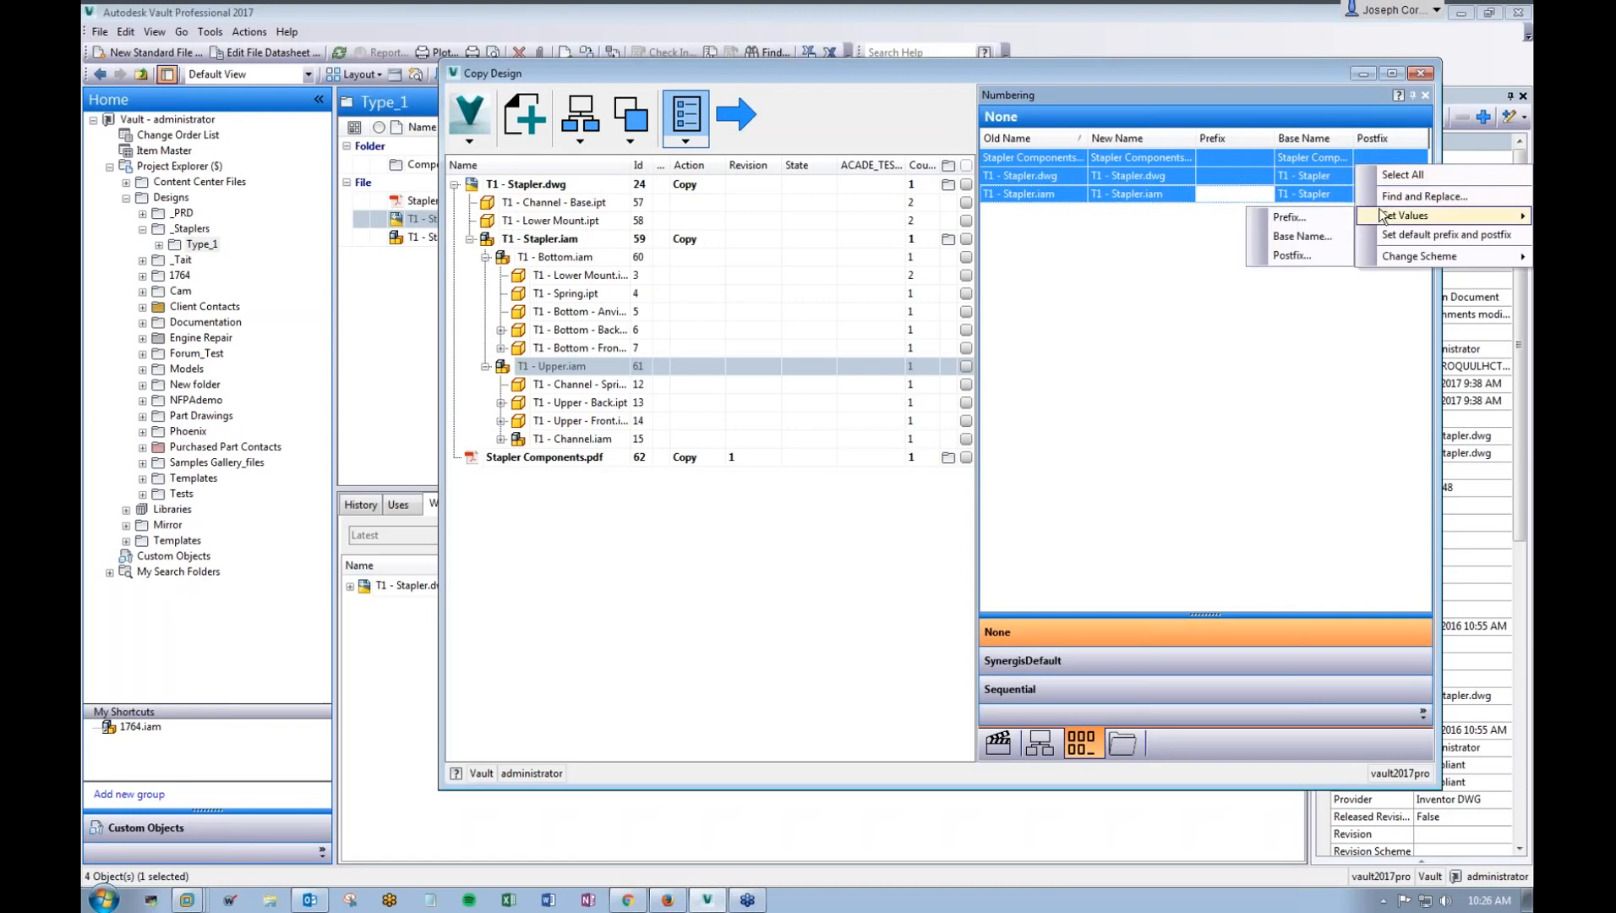
{"action": "left_click", "coordinate": [1268, 255]}
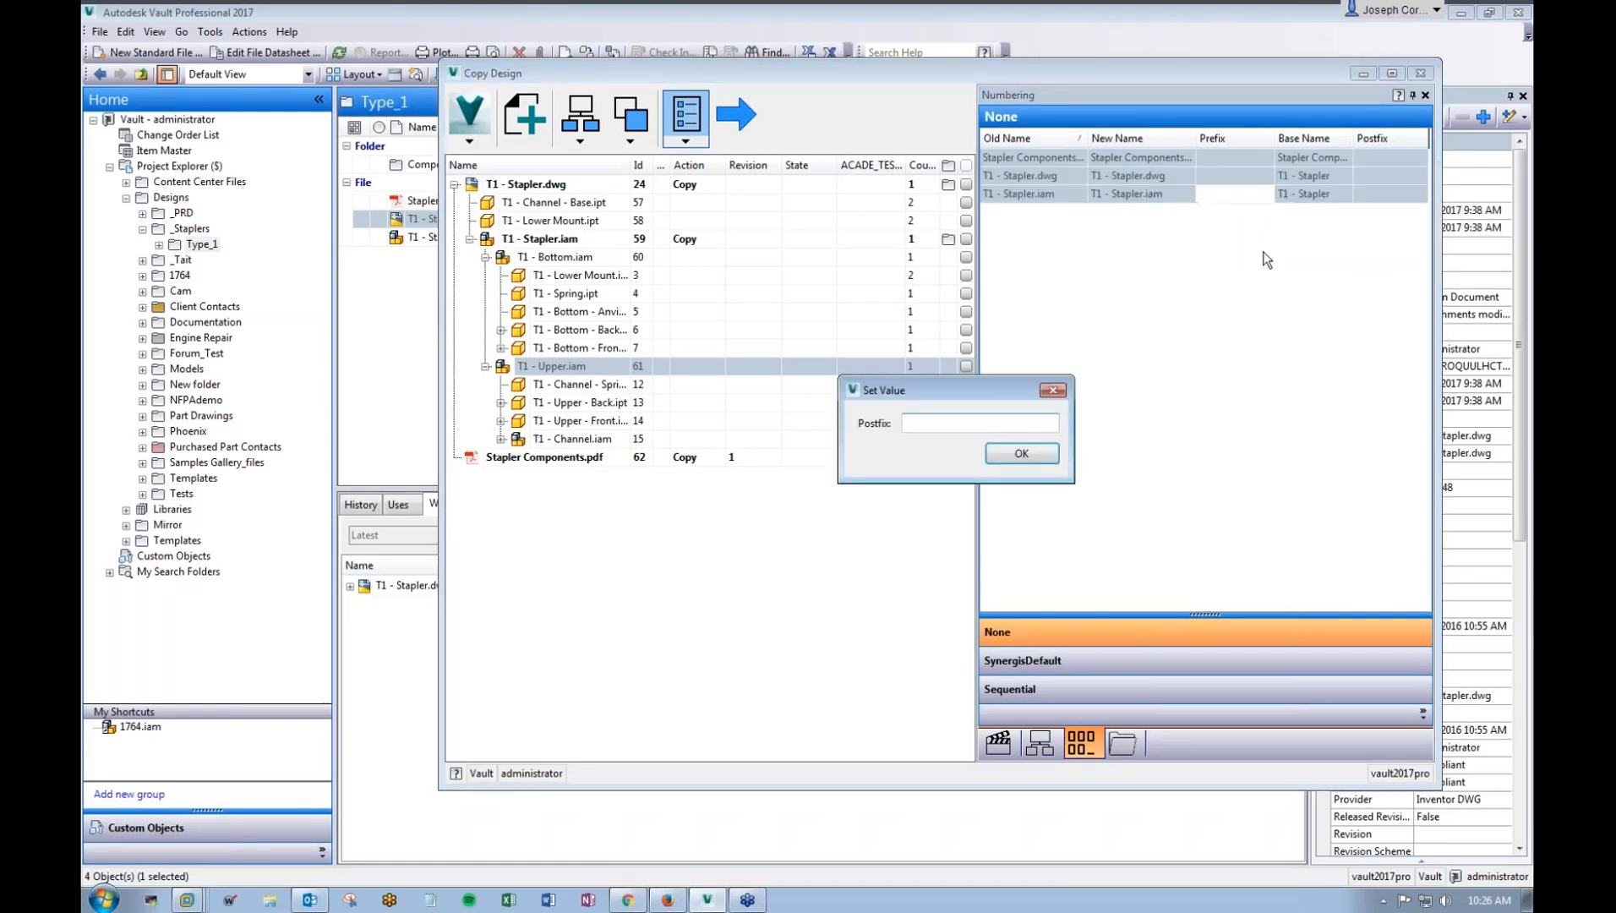
{"action": "type", "text": "-2"}
{"action": "key", "text": "Return"}
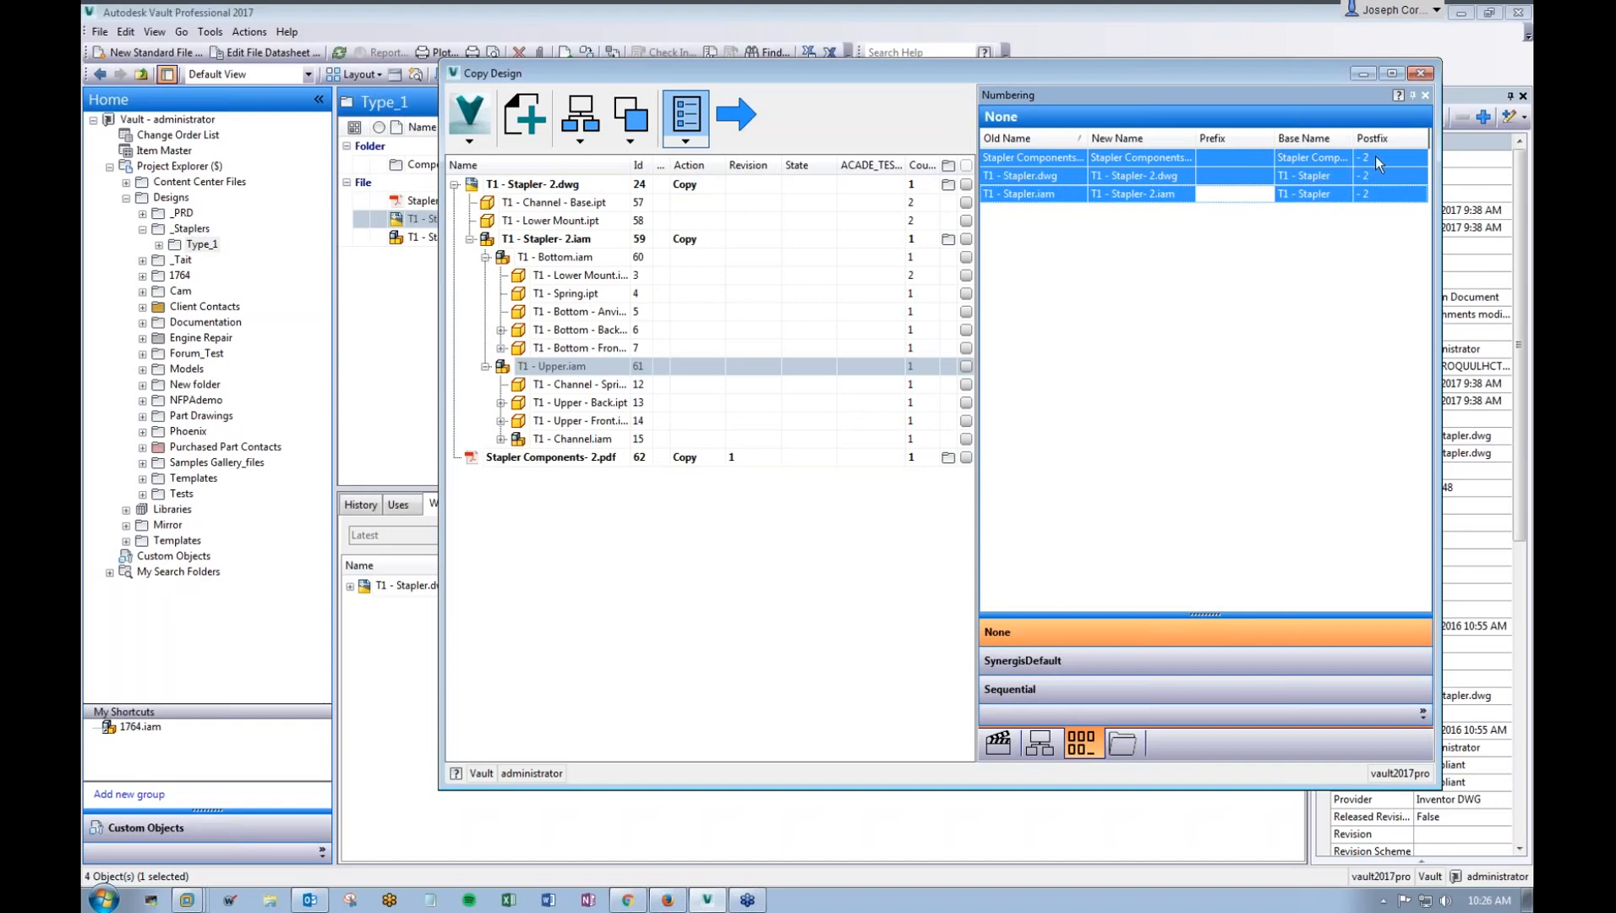
{"action": "left_click_drag", "start_coordinate": [1196, 138], "coordinate": [1218, 138]}
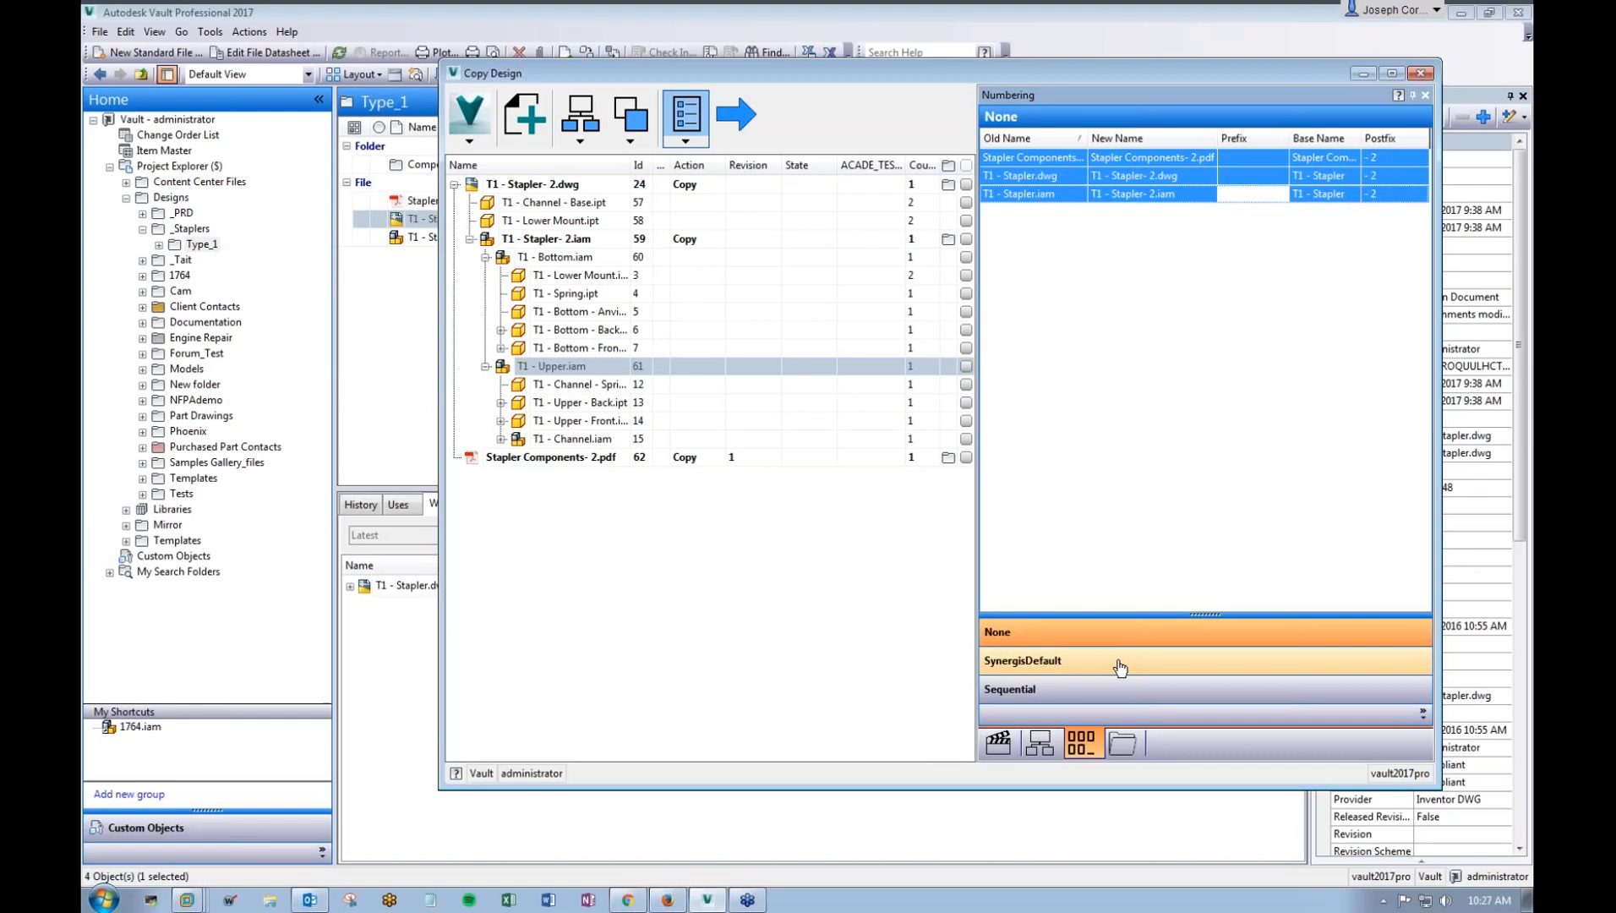
Step: Change the numbering scheme of all three copied files to SynergisDefault and show the files under that scheme
{"action": "right_click", "coordinate": [1099, 191]}
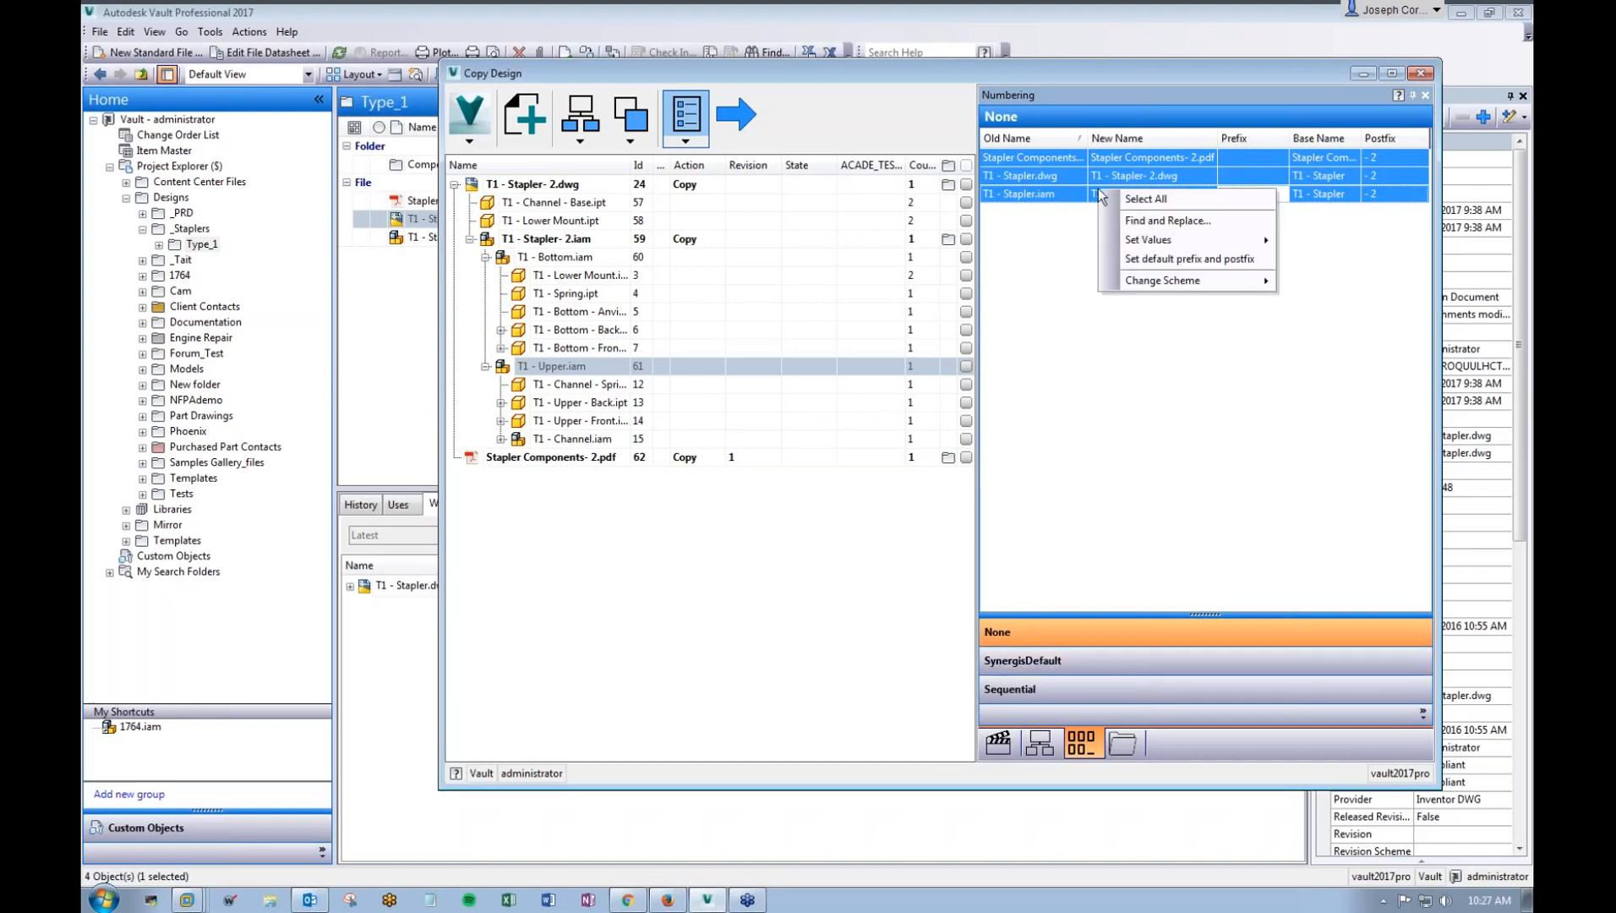
{"action": "mouse_move", "coordinate": [1133, 281]}
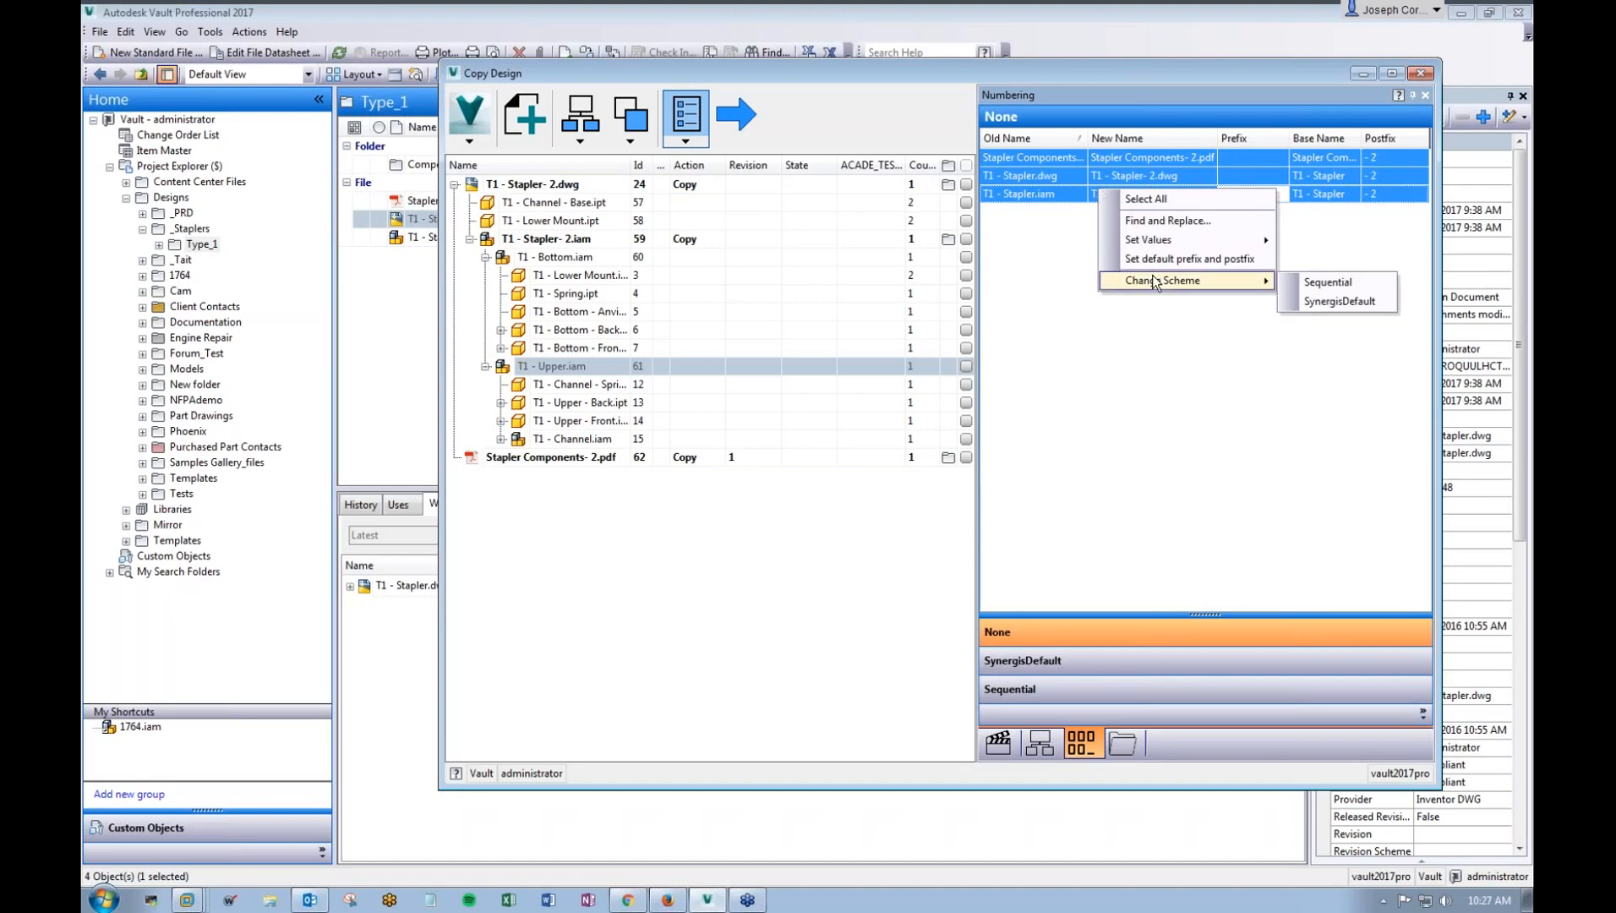
{"action": "left_click", "coordinate": [1307, 300]}
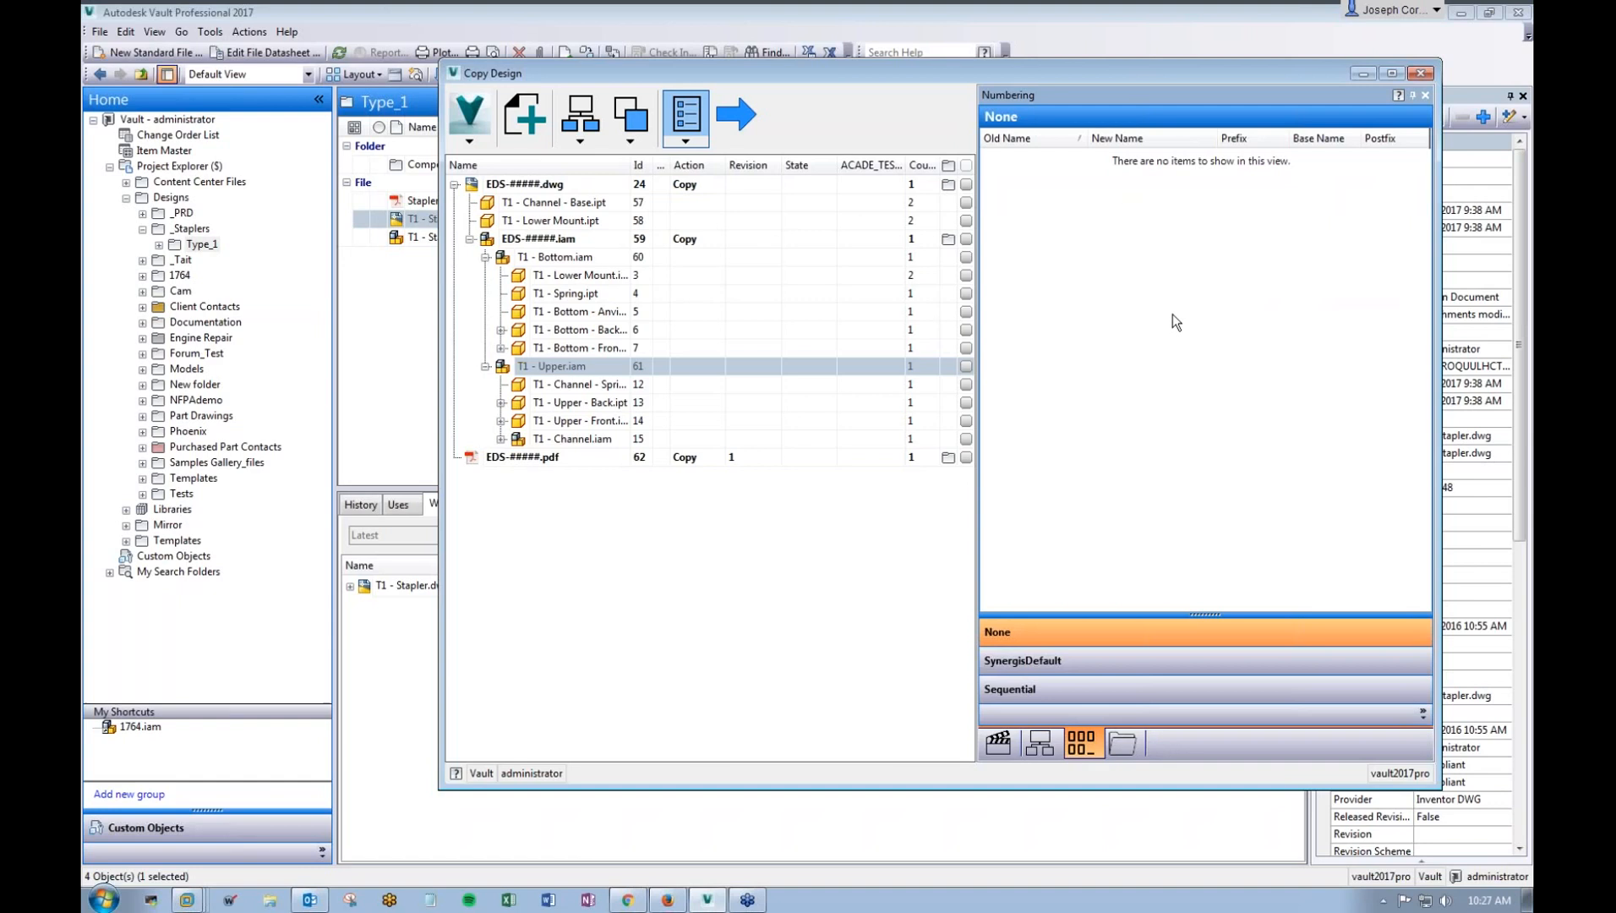
{"action": "left_click", "coordinate": [1054, 688]}
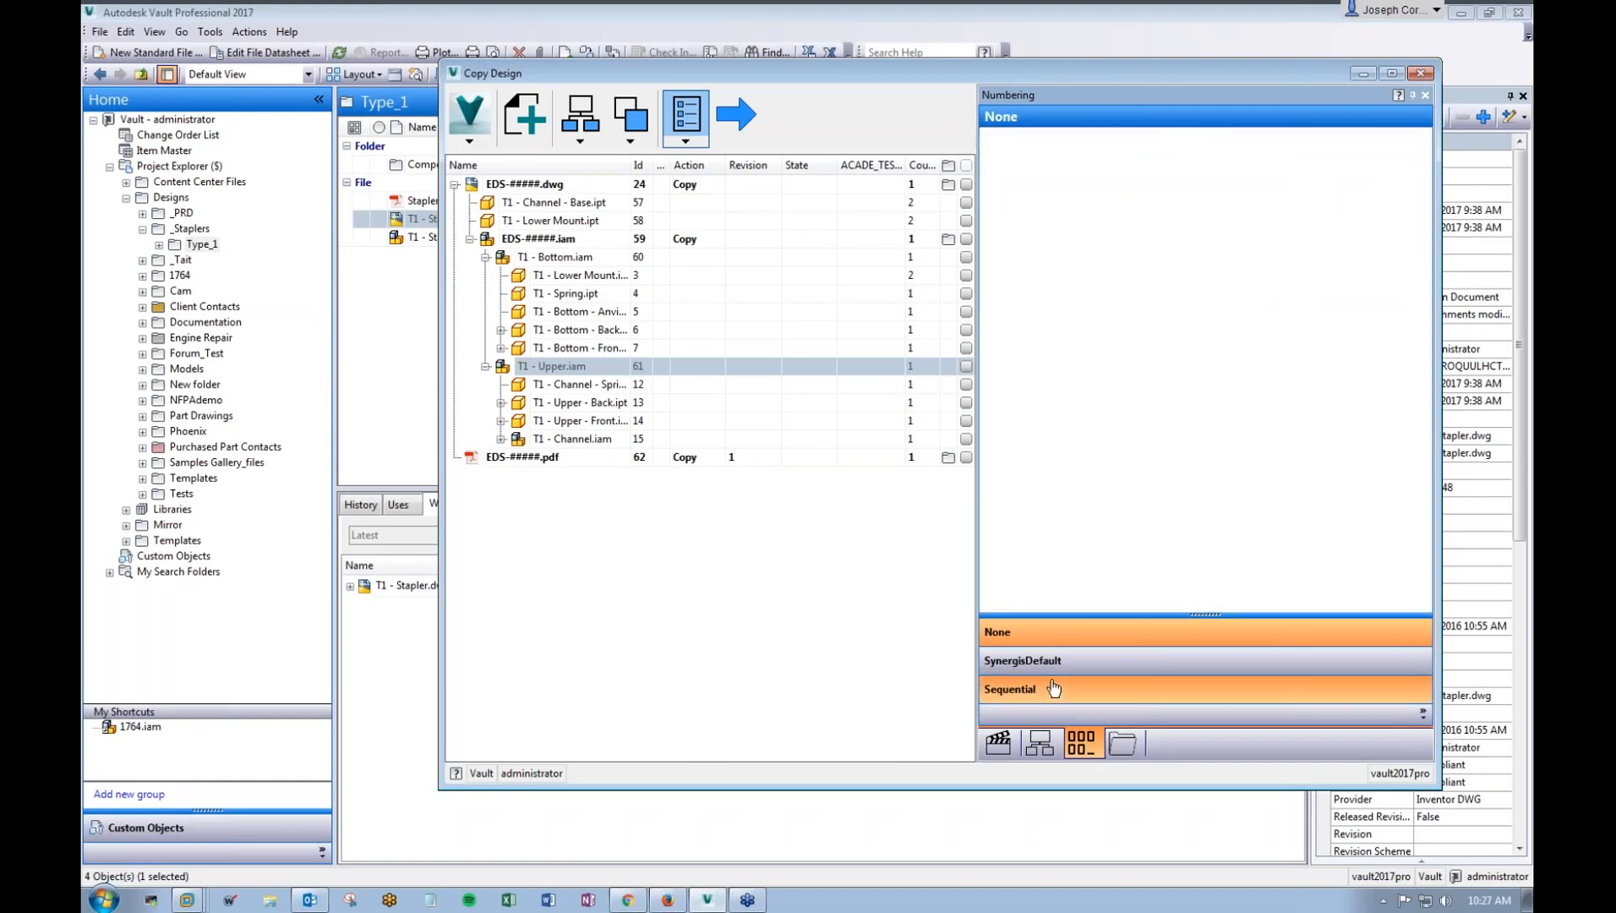
{"action": "left_click", "coordinate": [1054, 667]}
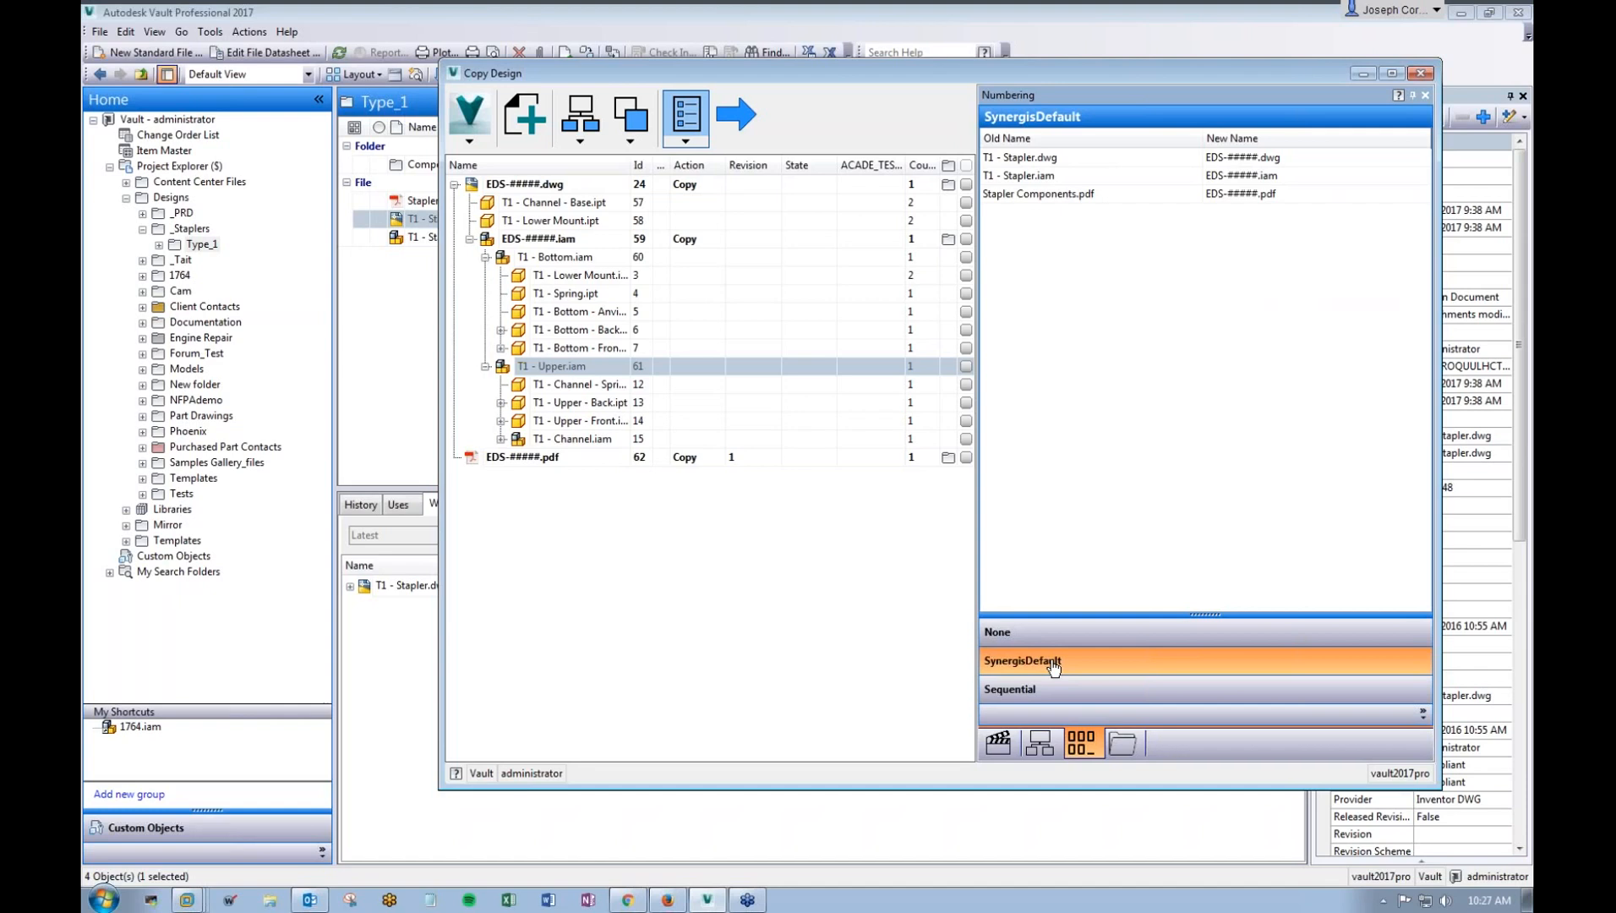
Step: Change the numbering scheme of Stapler Components.pdf to Sequential and show the files under that scheme
{"action": "left_click", "coordinate": [1059, 201]}
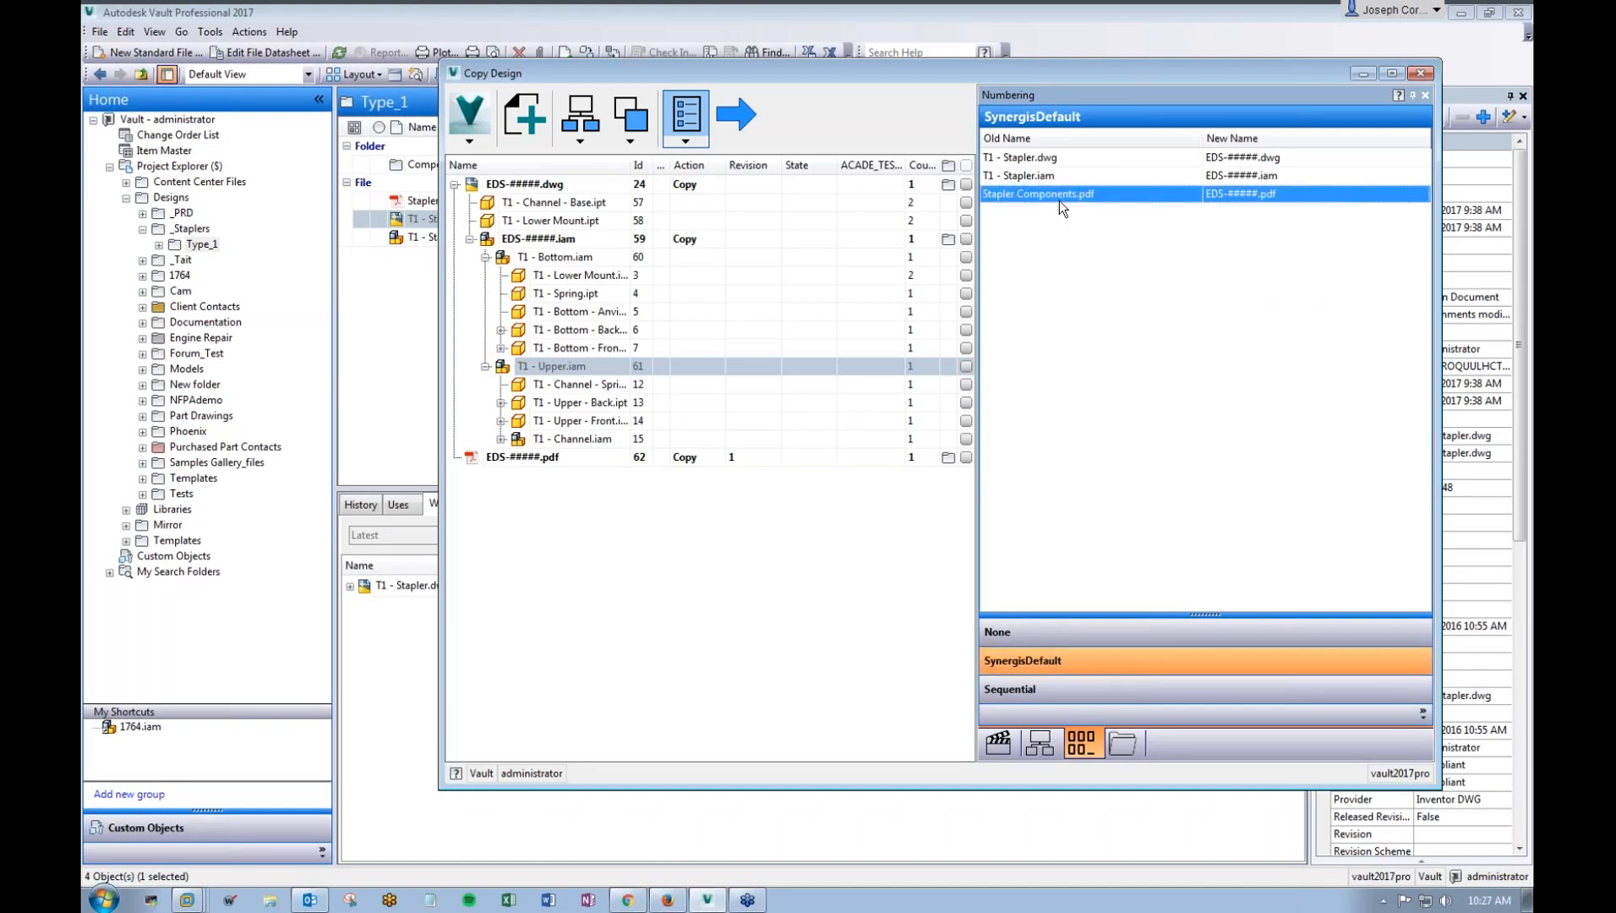
{"action": "right_click", "coordinate": [1062, 195]}
{"action": "mouse_move", "coordinate": [1133, 226]}
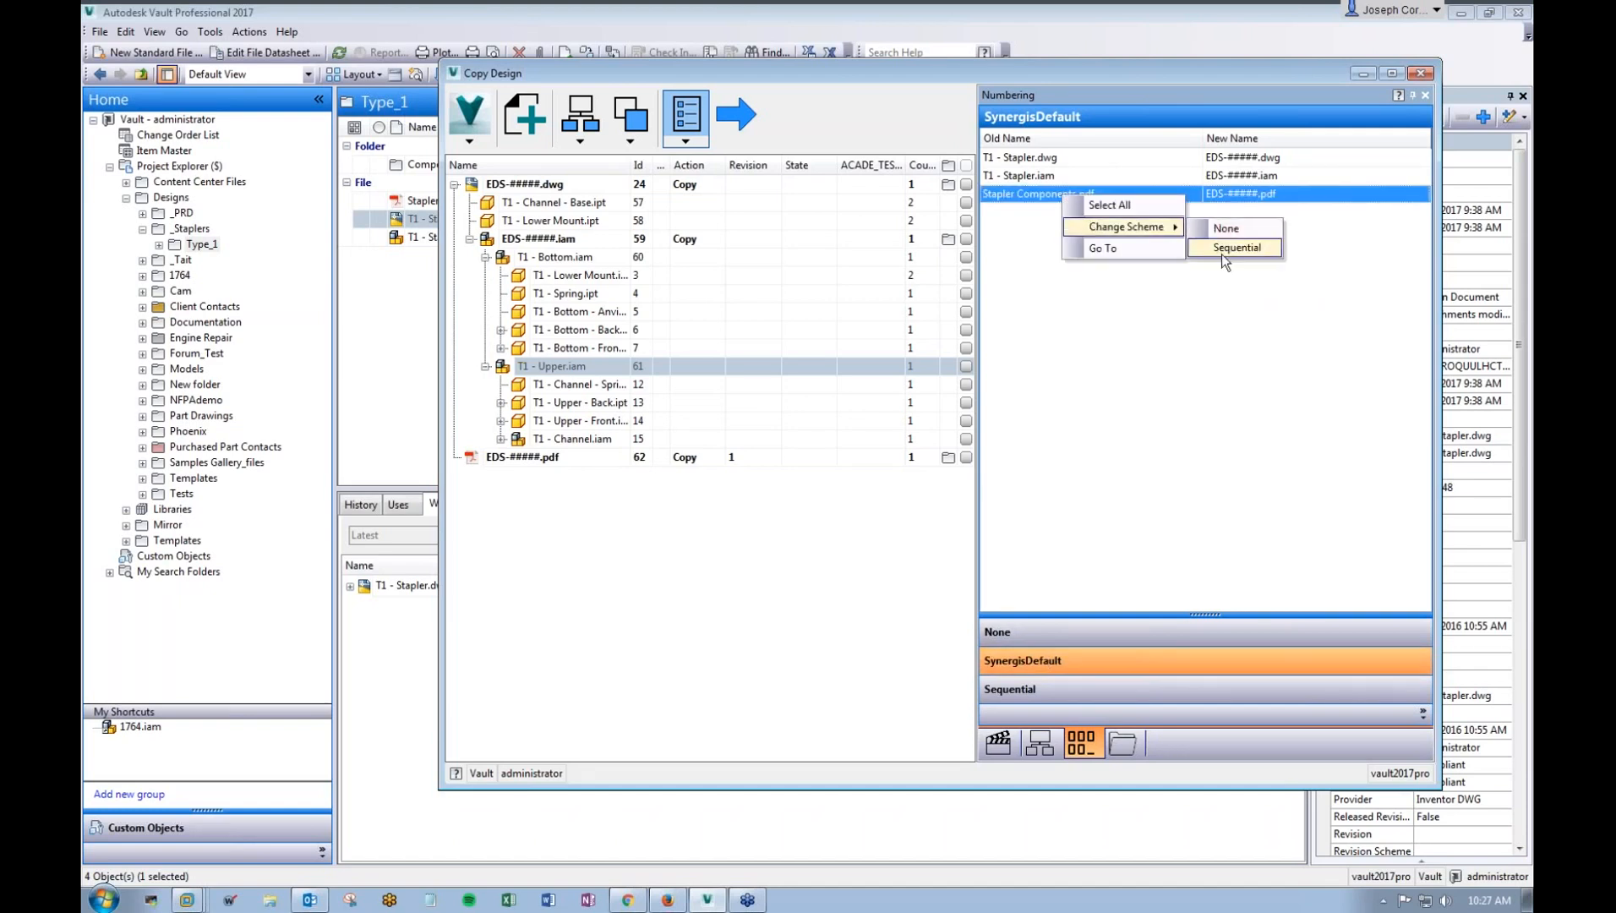
{"action": "left_click", "coordinate": [1223, 248]}
{"action": "left_click", "coordinate": [1132, 696]}
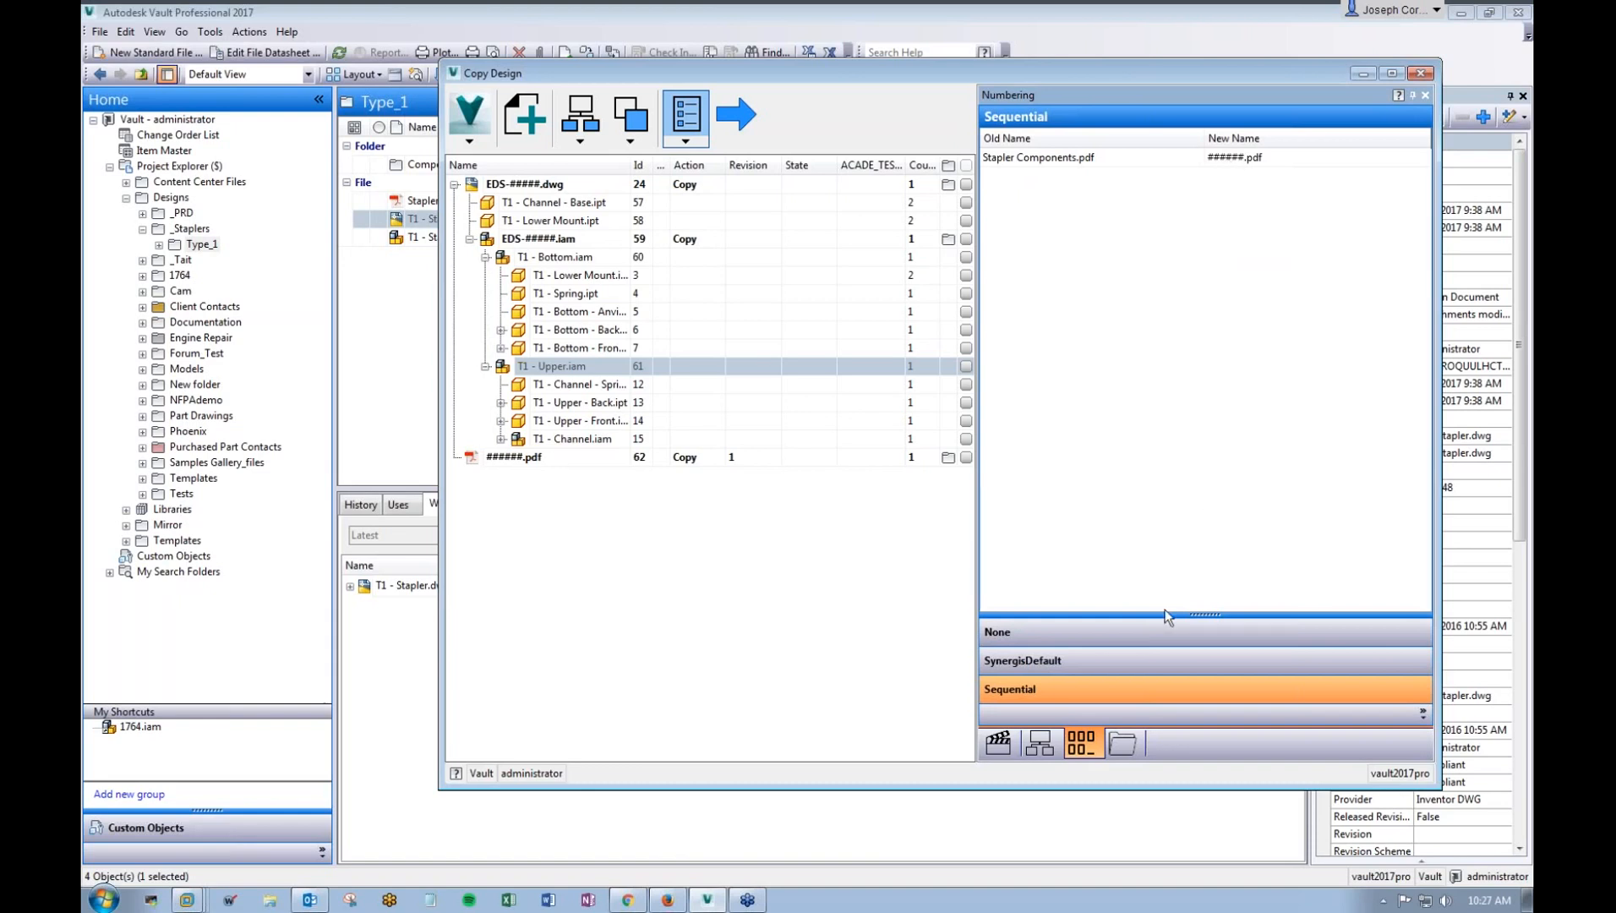
Step: Review the files assigned to the SynergisDefault scheme and those assigned to the Sequential scheme
{"action": "left_click", "coordinate": [1155, 660]}
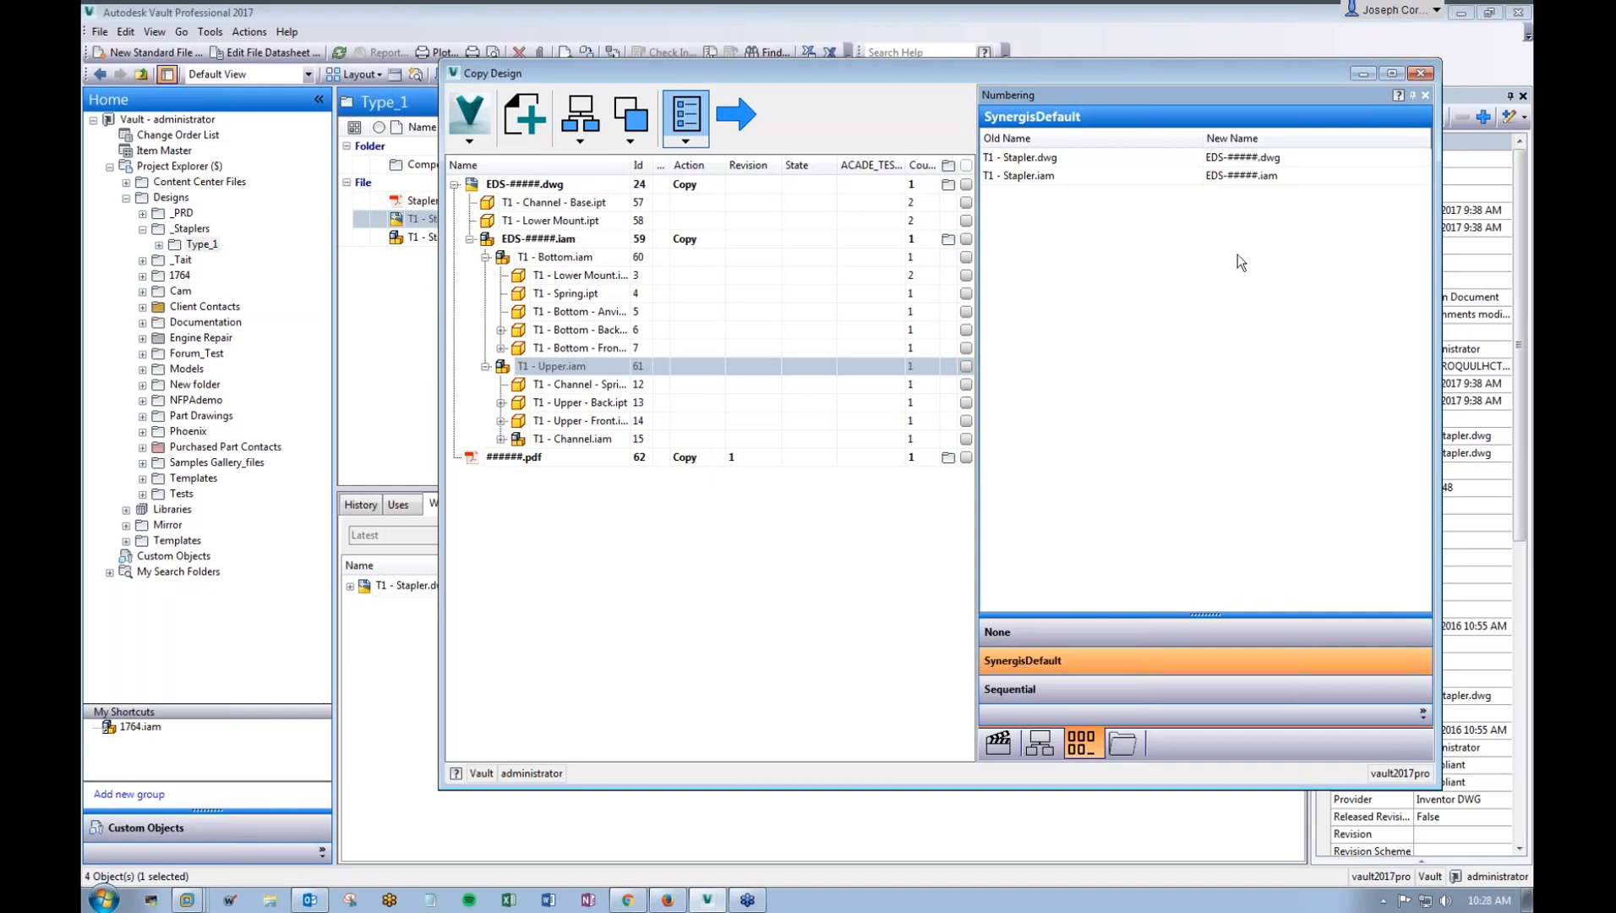
{"action": "left_click", "coordinate": [1107, 690]}
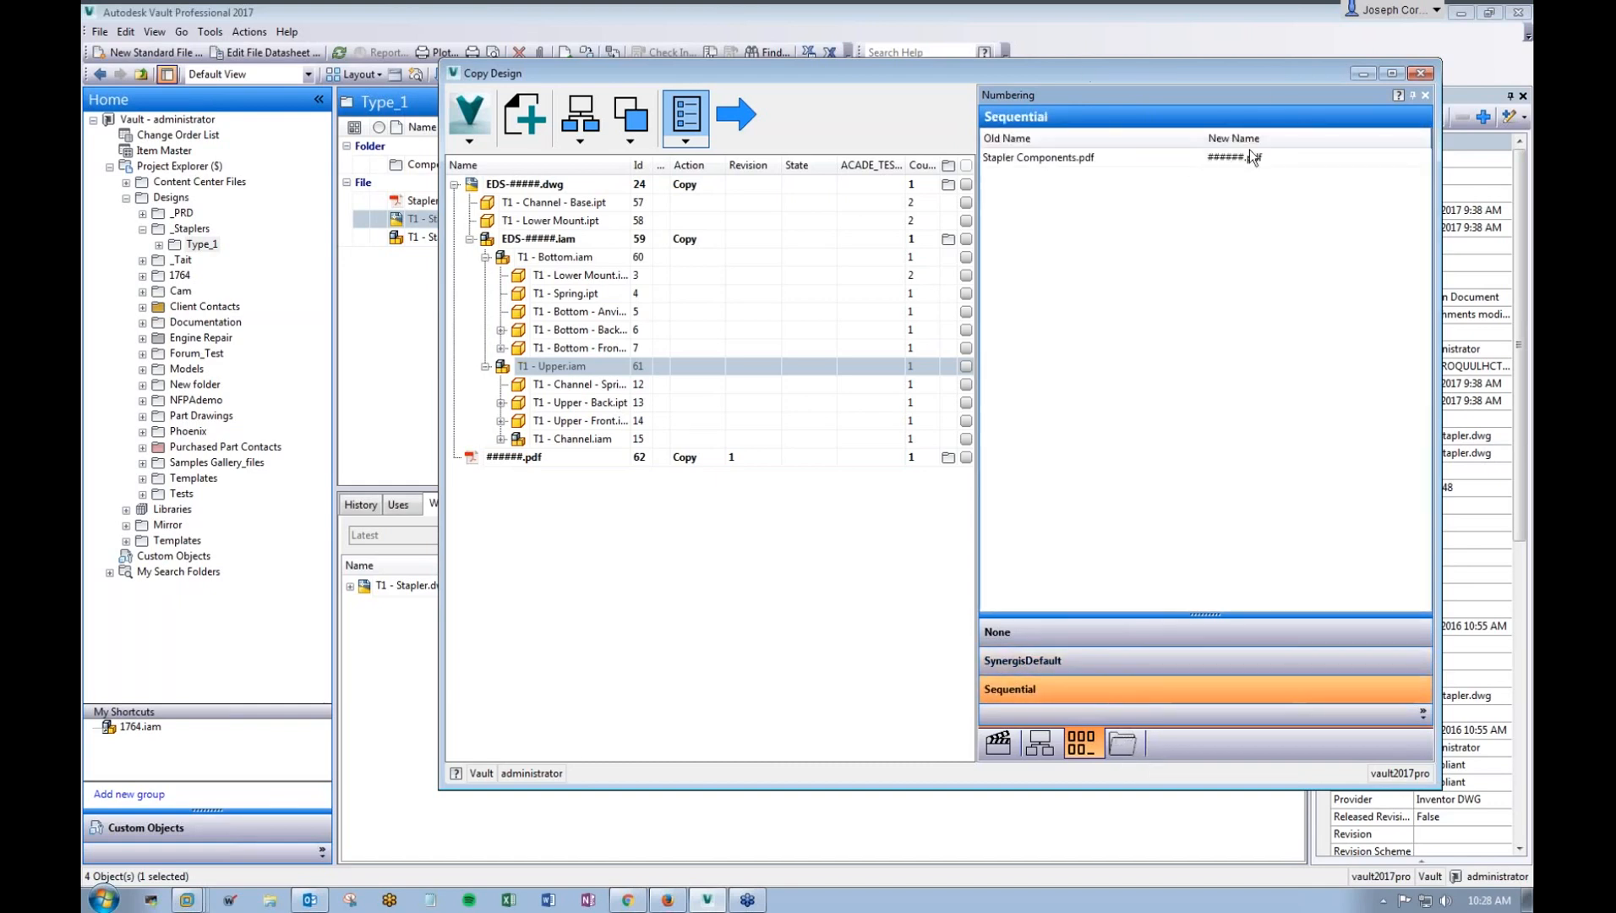
Step: Show the destination folder tree down to Type_1 and inspect the copied drawing, assembly and PDF in it
{"action": "left_click", "coordinate": [1119, 753]}
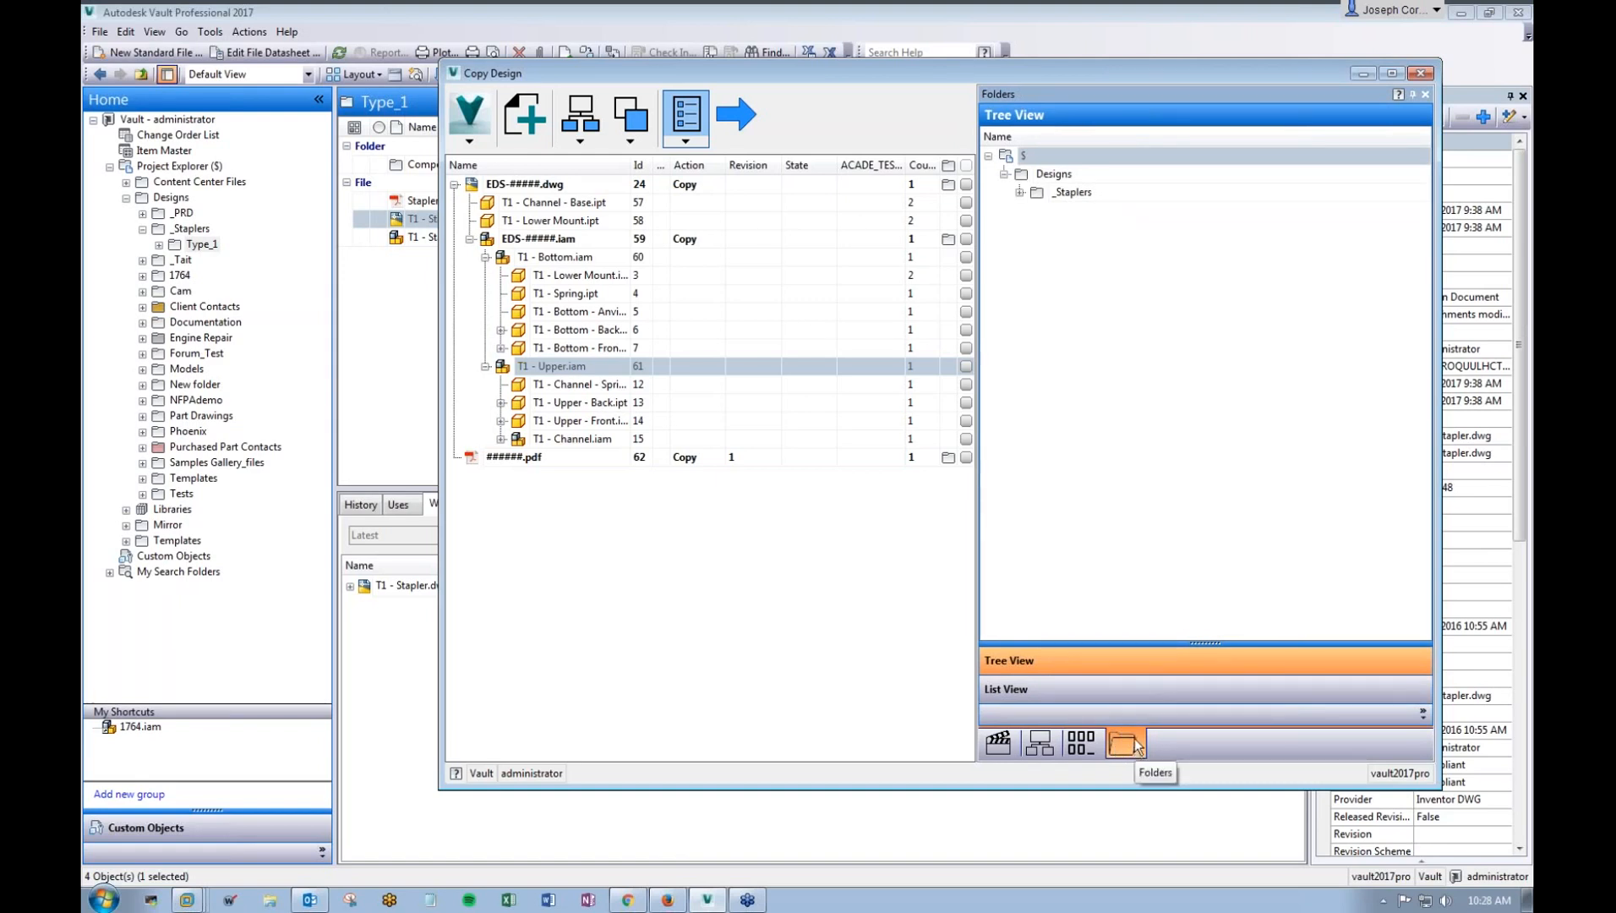
{"action": "left_click", "coordinate": [1020, 193]}
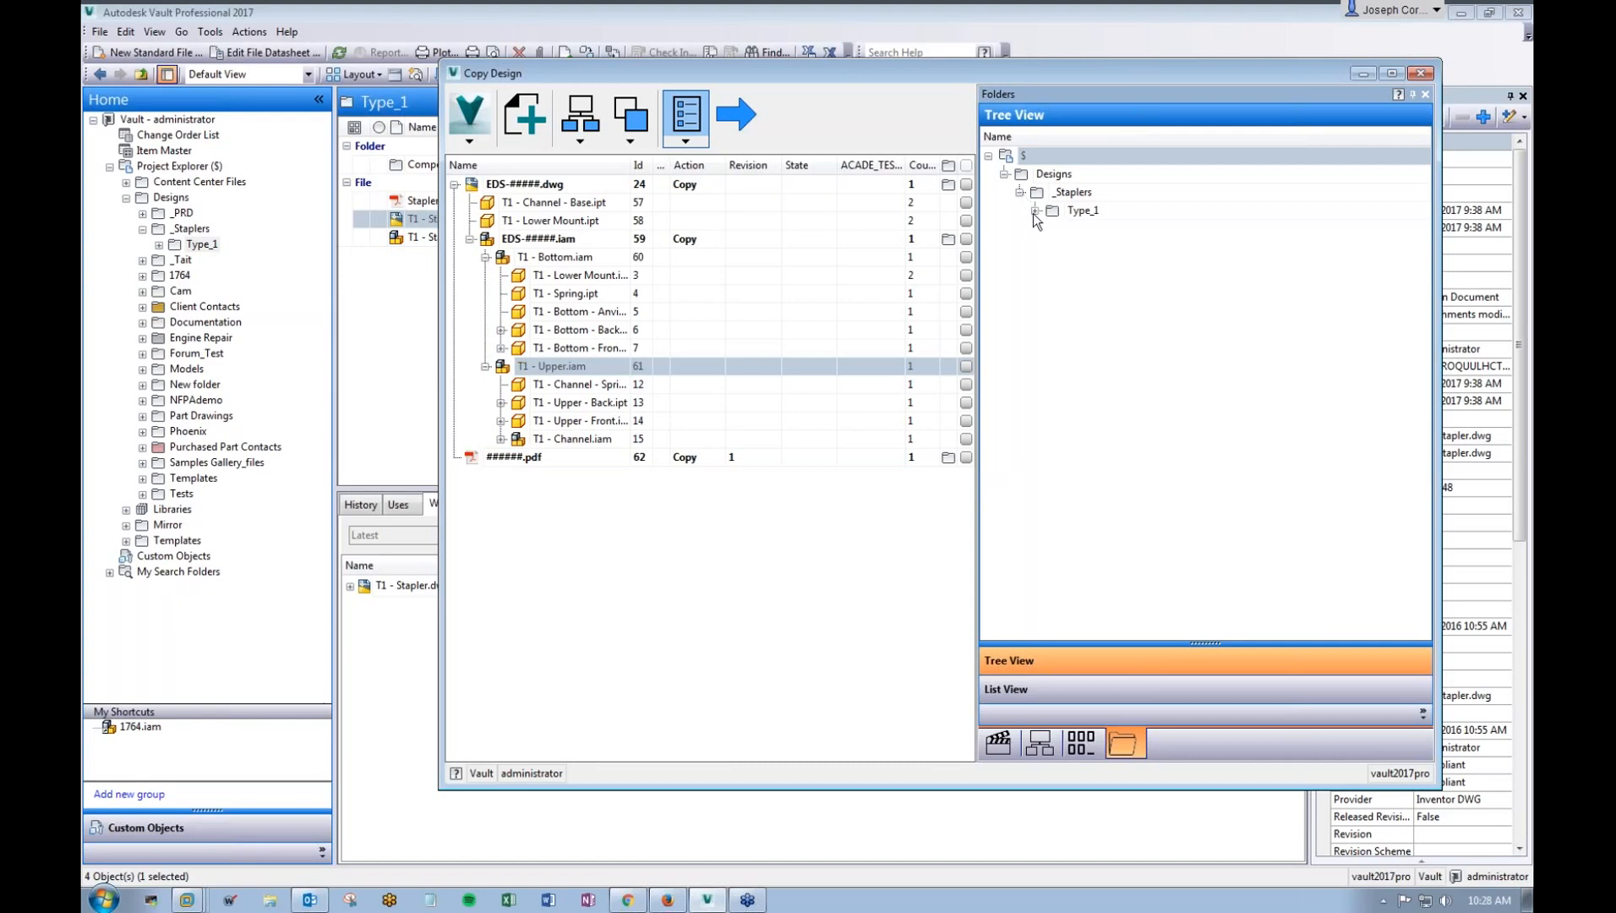
{"action": "left_click", "coordinate": [1035, 210]}
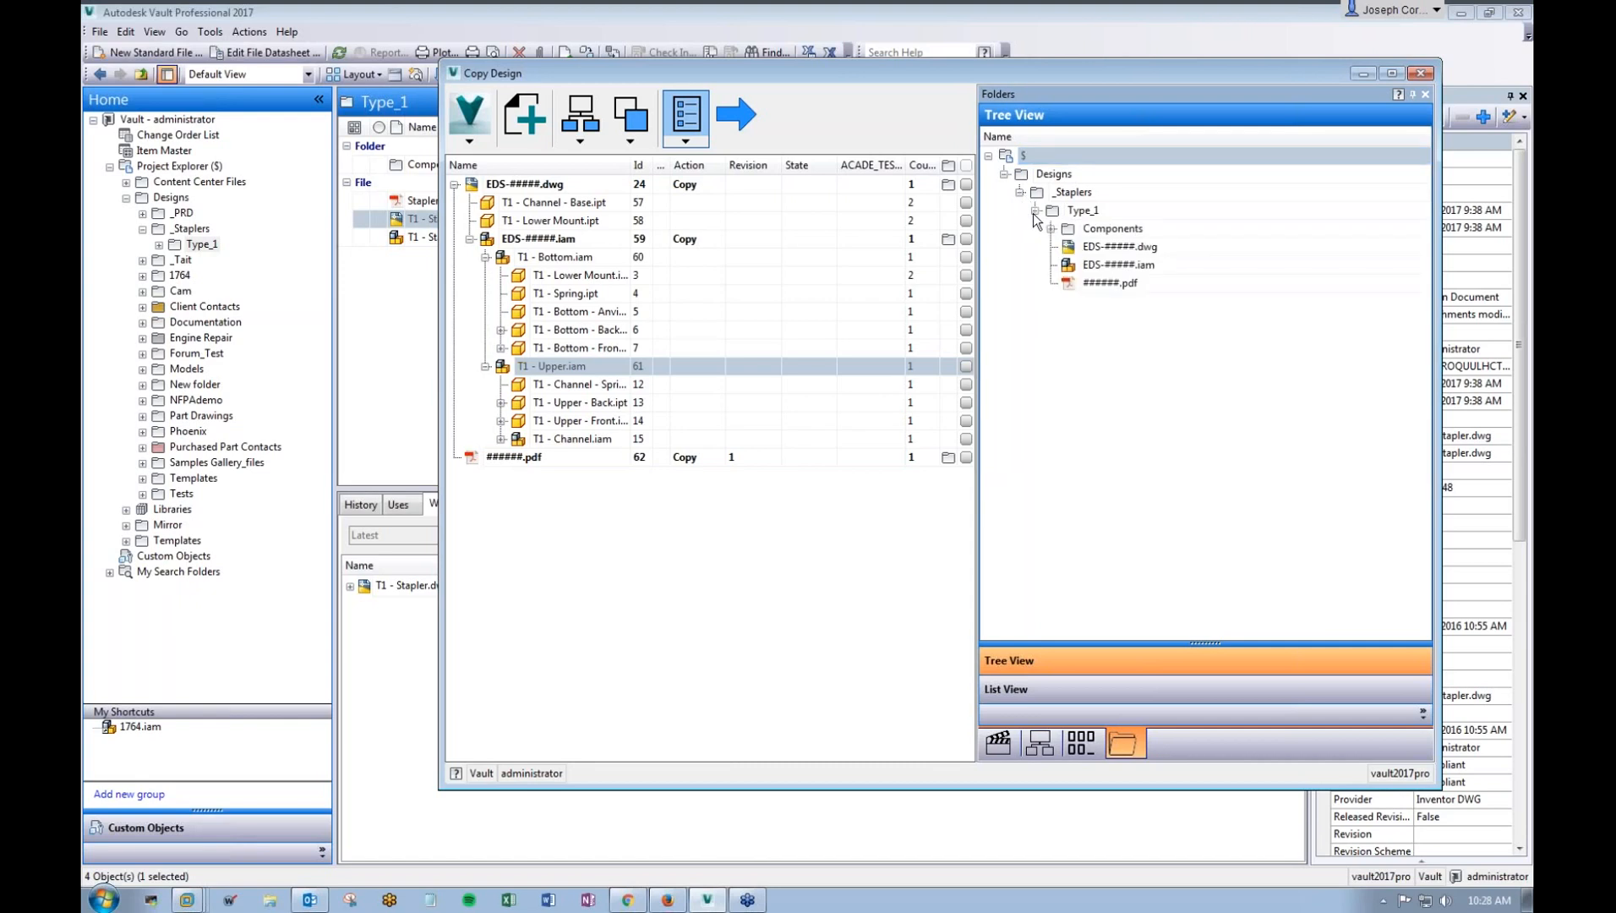
{"action": "left_click", "coordinate": [1155, 250]}
{"action": "left_click", "coordinate": [1156, 265]}
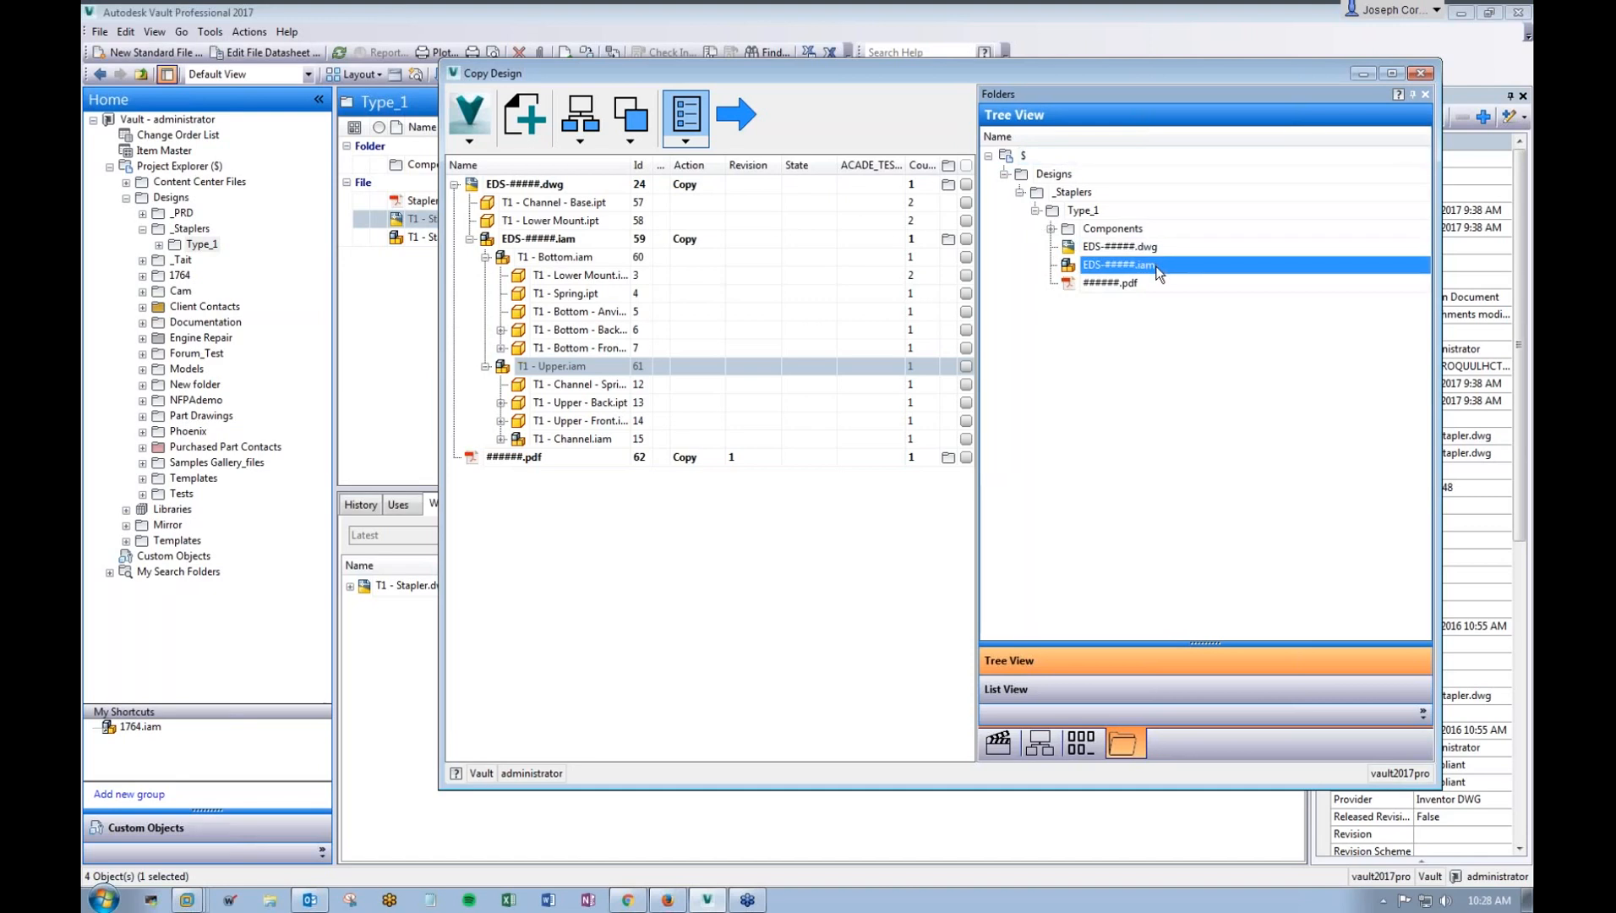
{"action": "left_click", "coordinate": [1146, 284]}
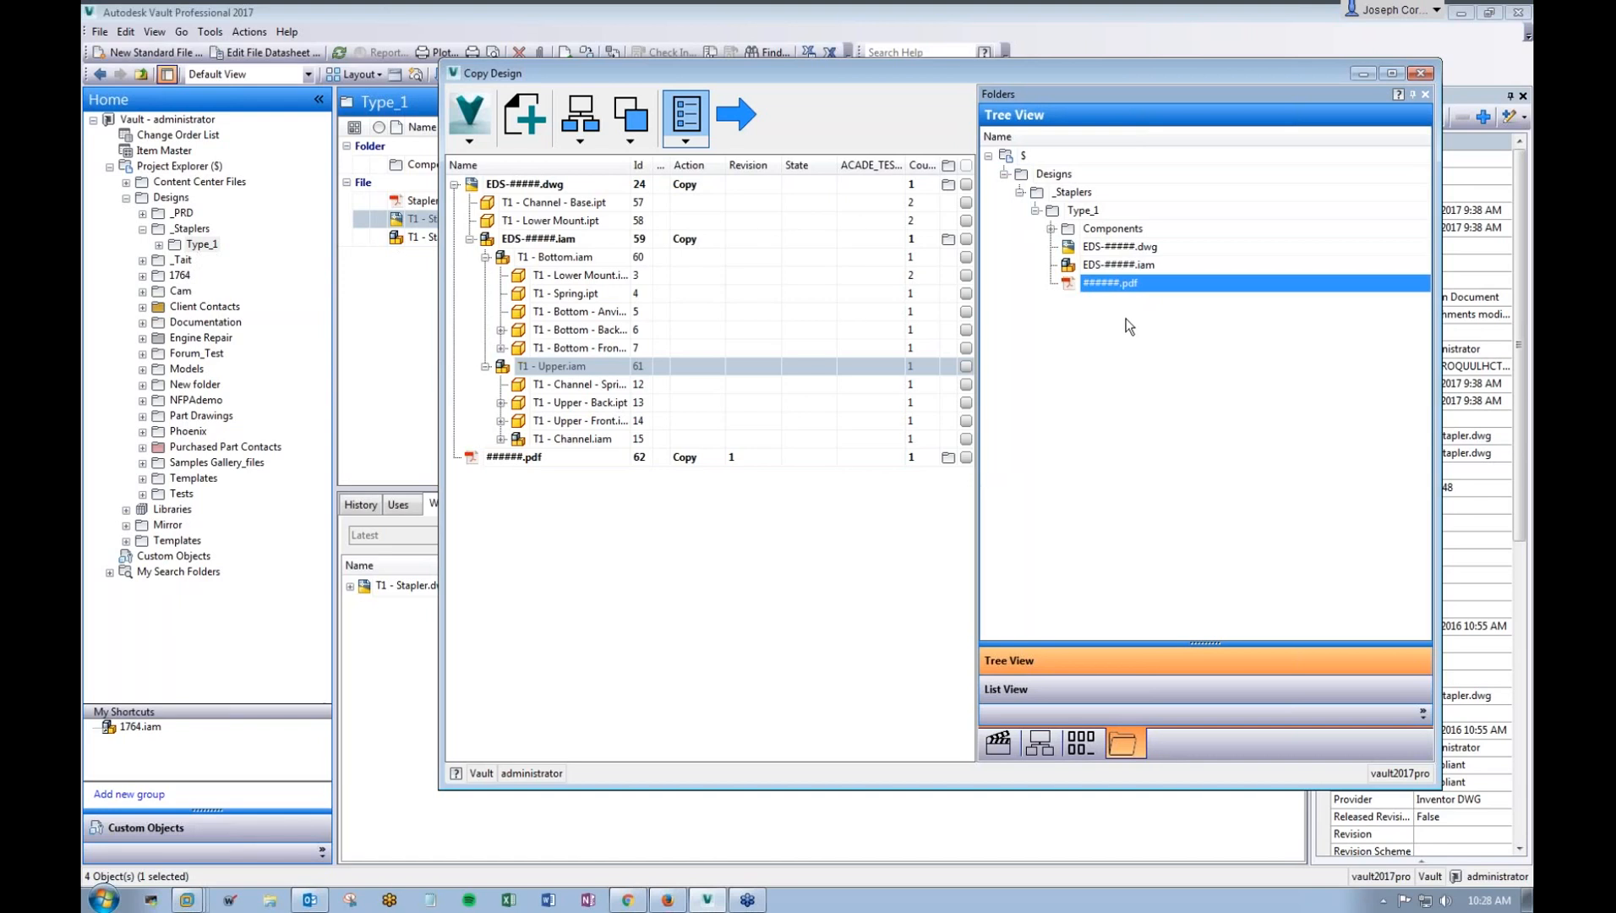
Step: Redirect the copied drawing, assembly and PDF together to a new folder named Type_2 under _Staplers
{"action": "left_click", "coordinate": [1133, 247], "text": "shift"}
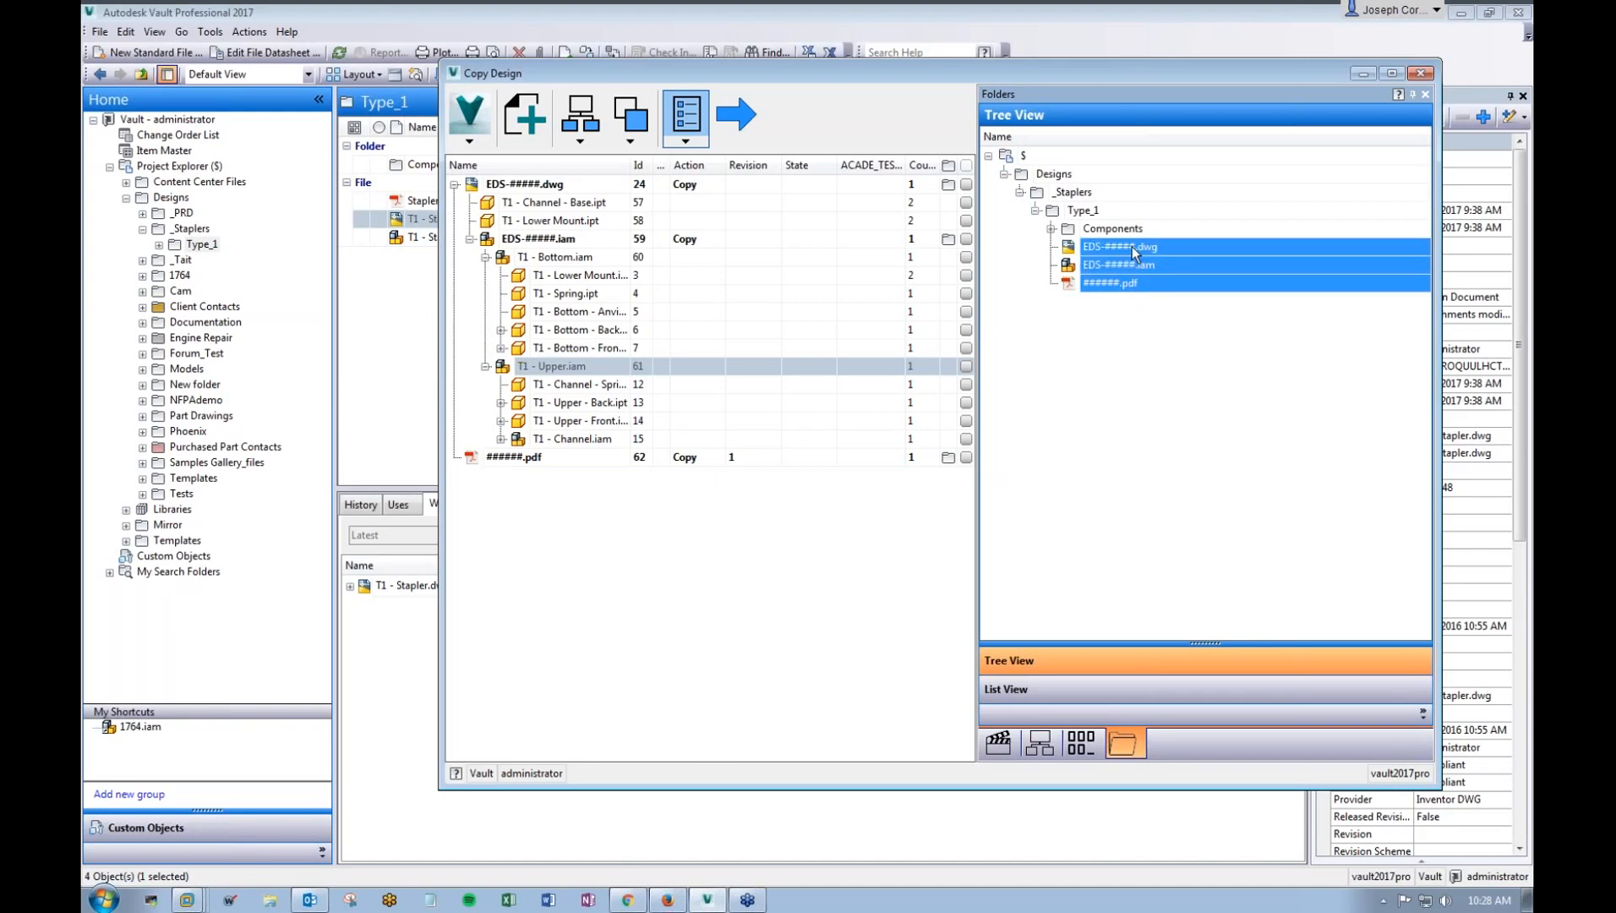
{"action": "right_click", "coordinate": [1131, 246]}
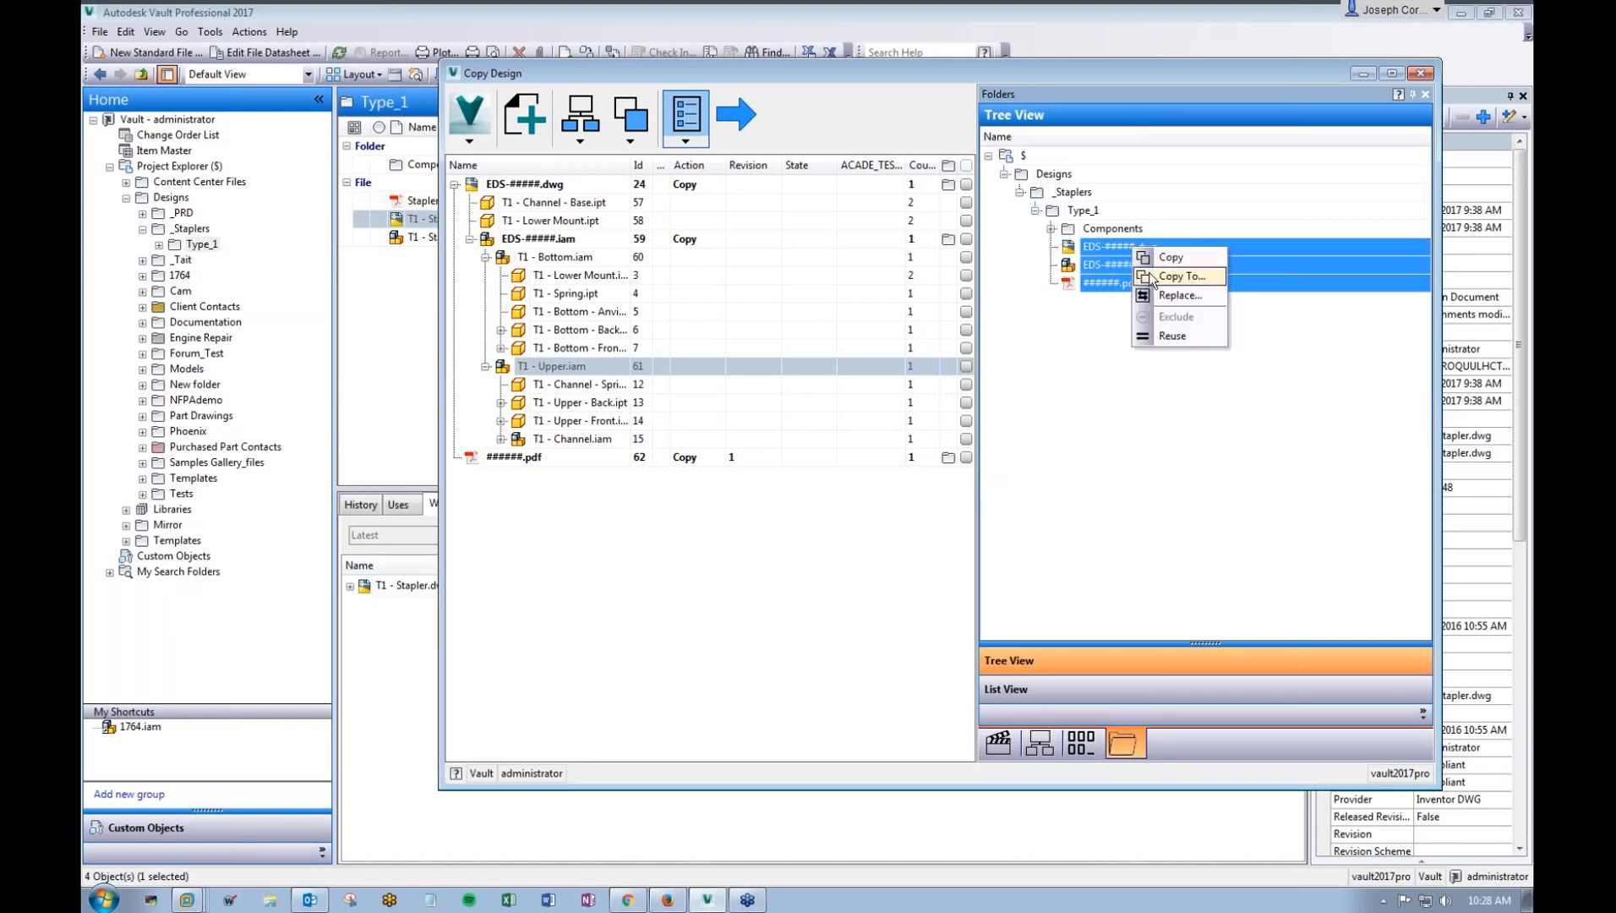
{"action": "left_click", "coordinate": [1180, 276]}
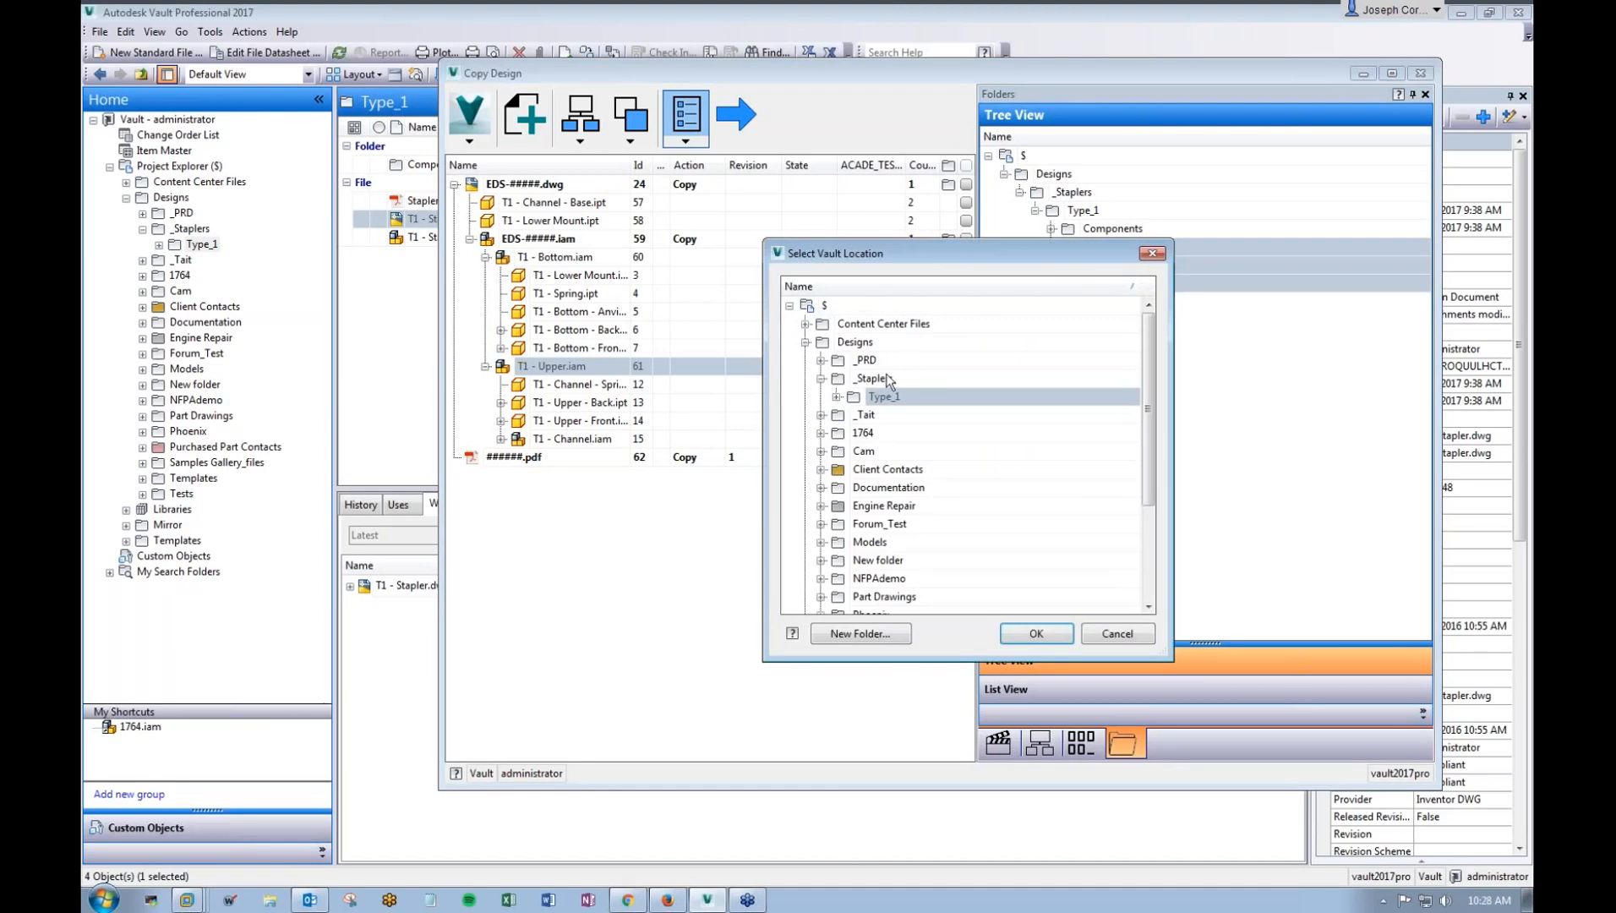
{"action": "left_click", "coordinate": [886, 382]}
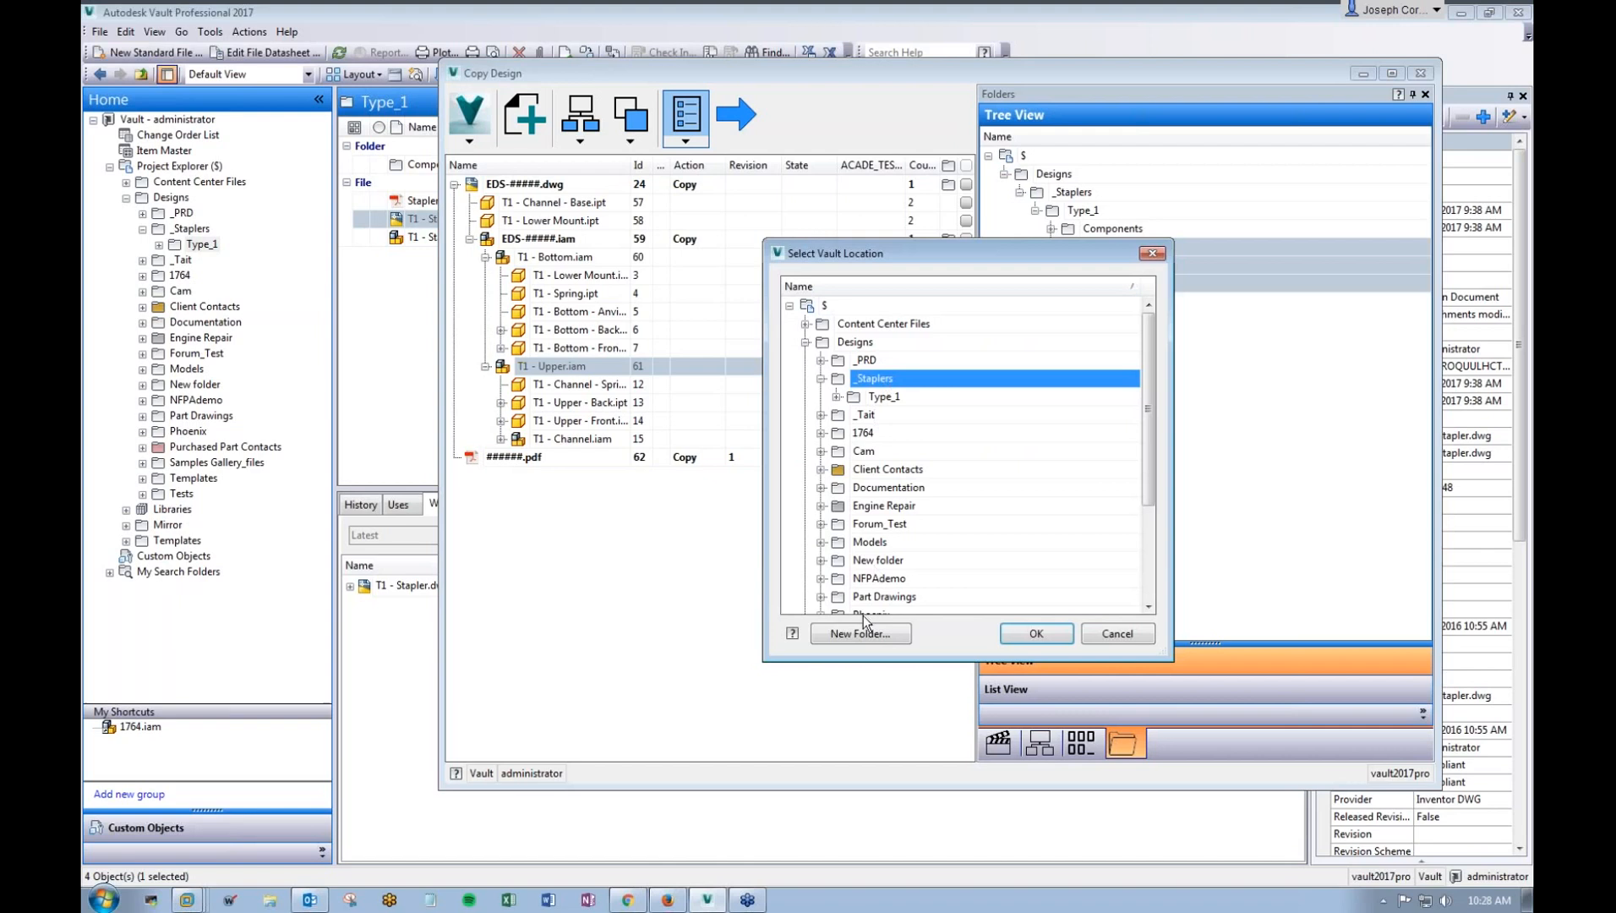
{"action": "left_click", "coordinate": [860, 641]}
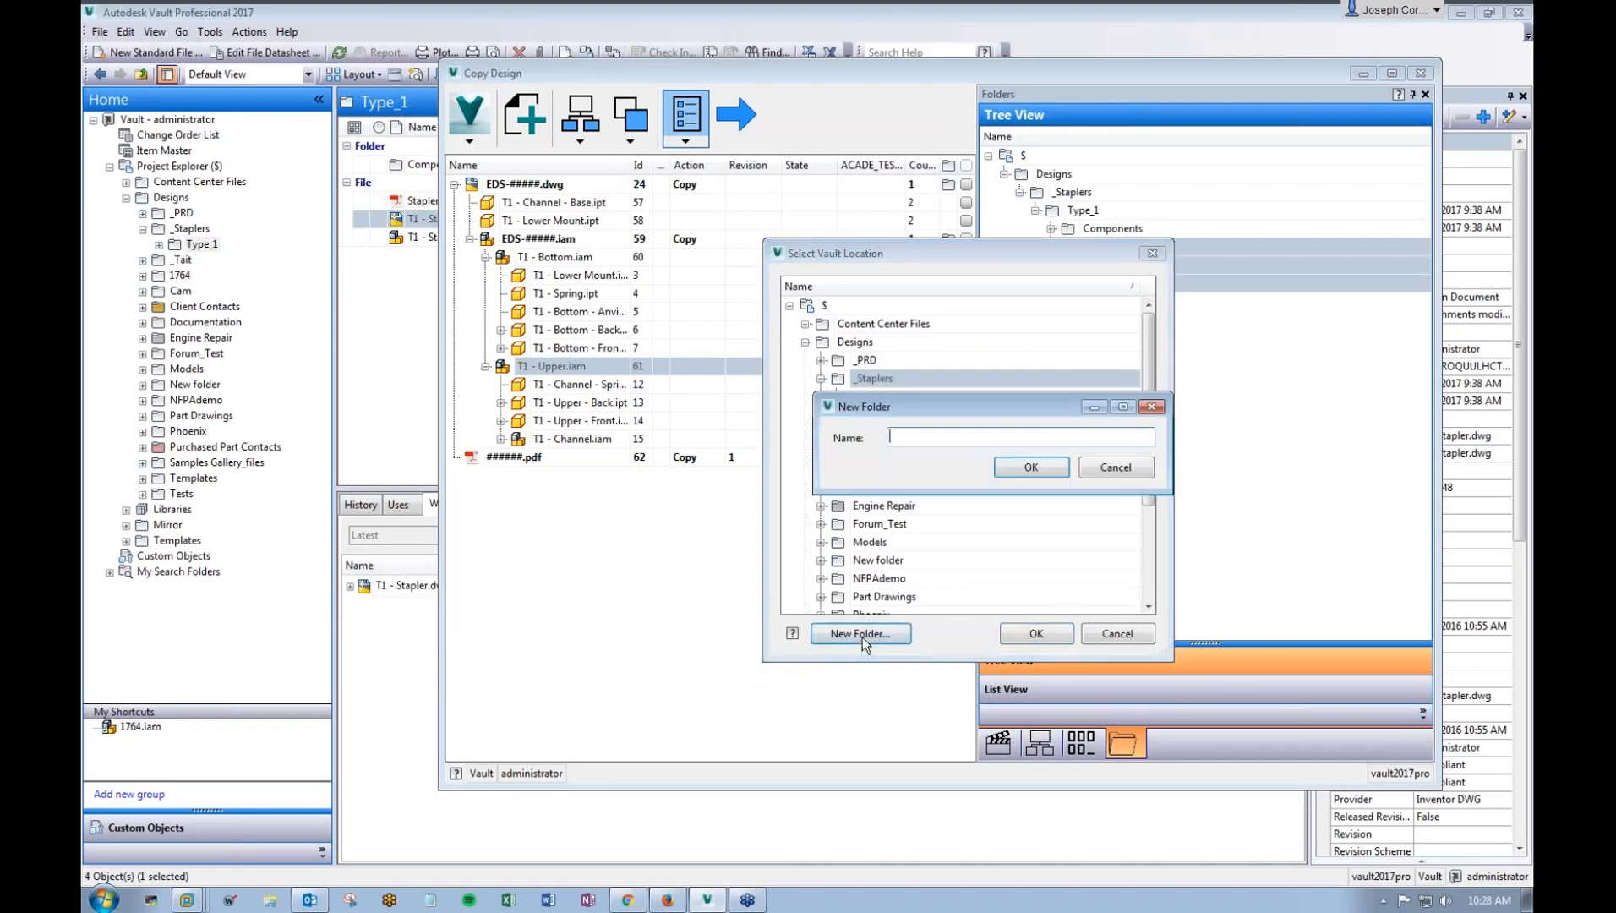
{"action": "type", "text": "Type_2"}
{"action": "key", "text": "Return"}
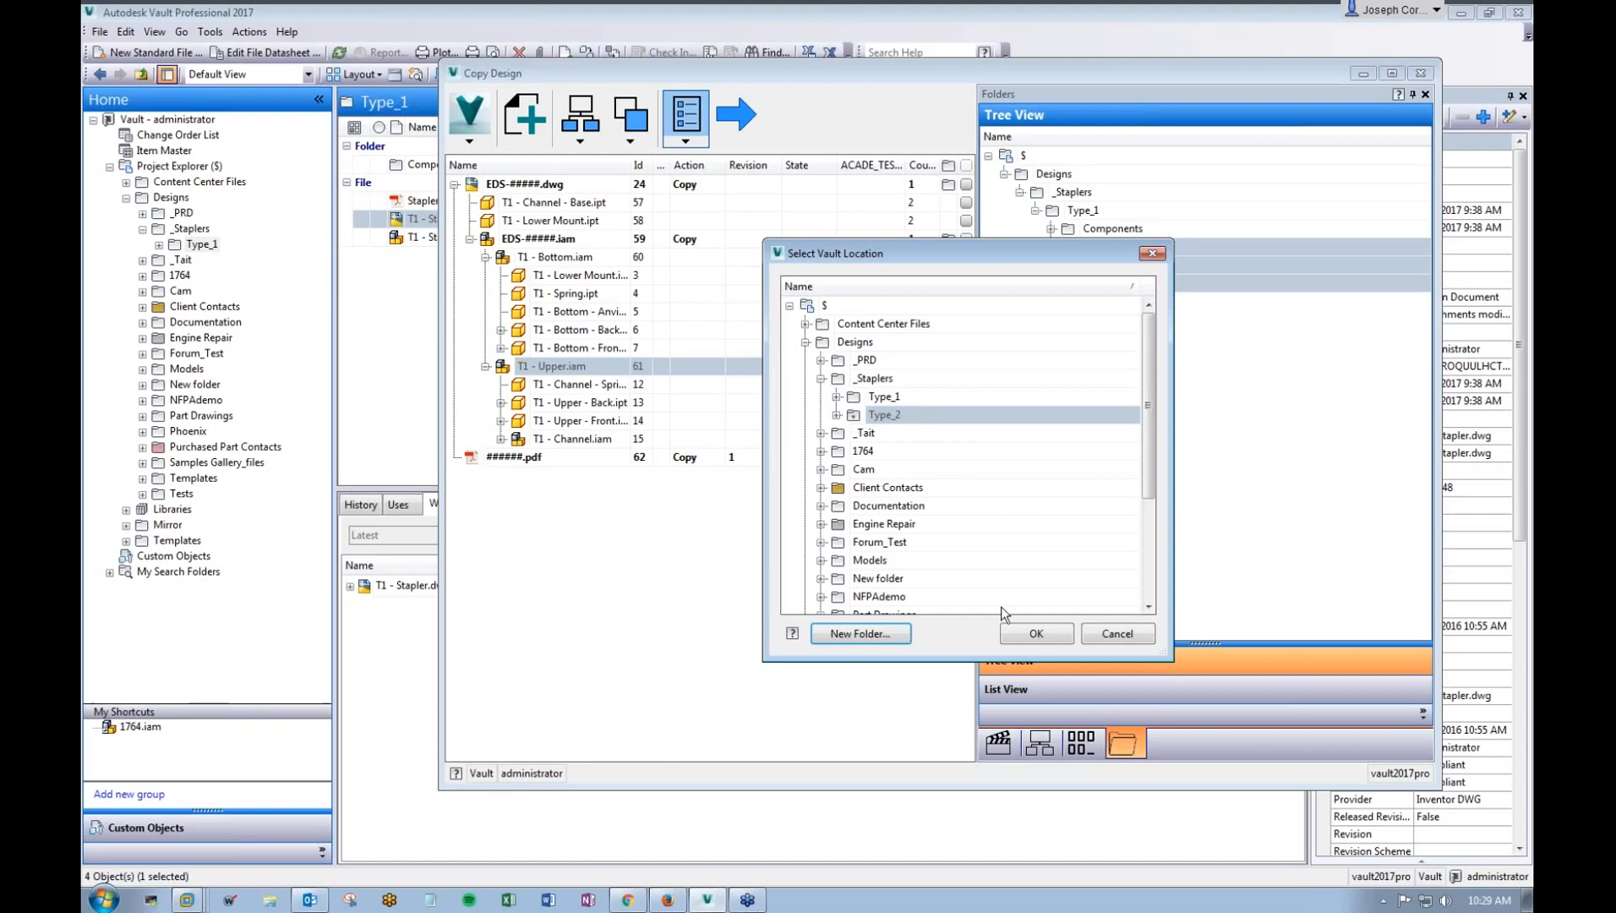
{"action": "left_click", "coordinate": [1033, 634]}
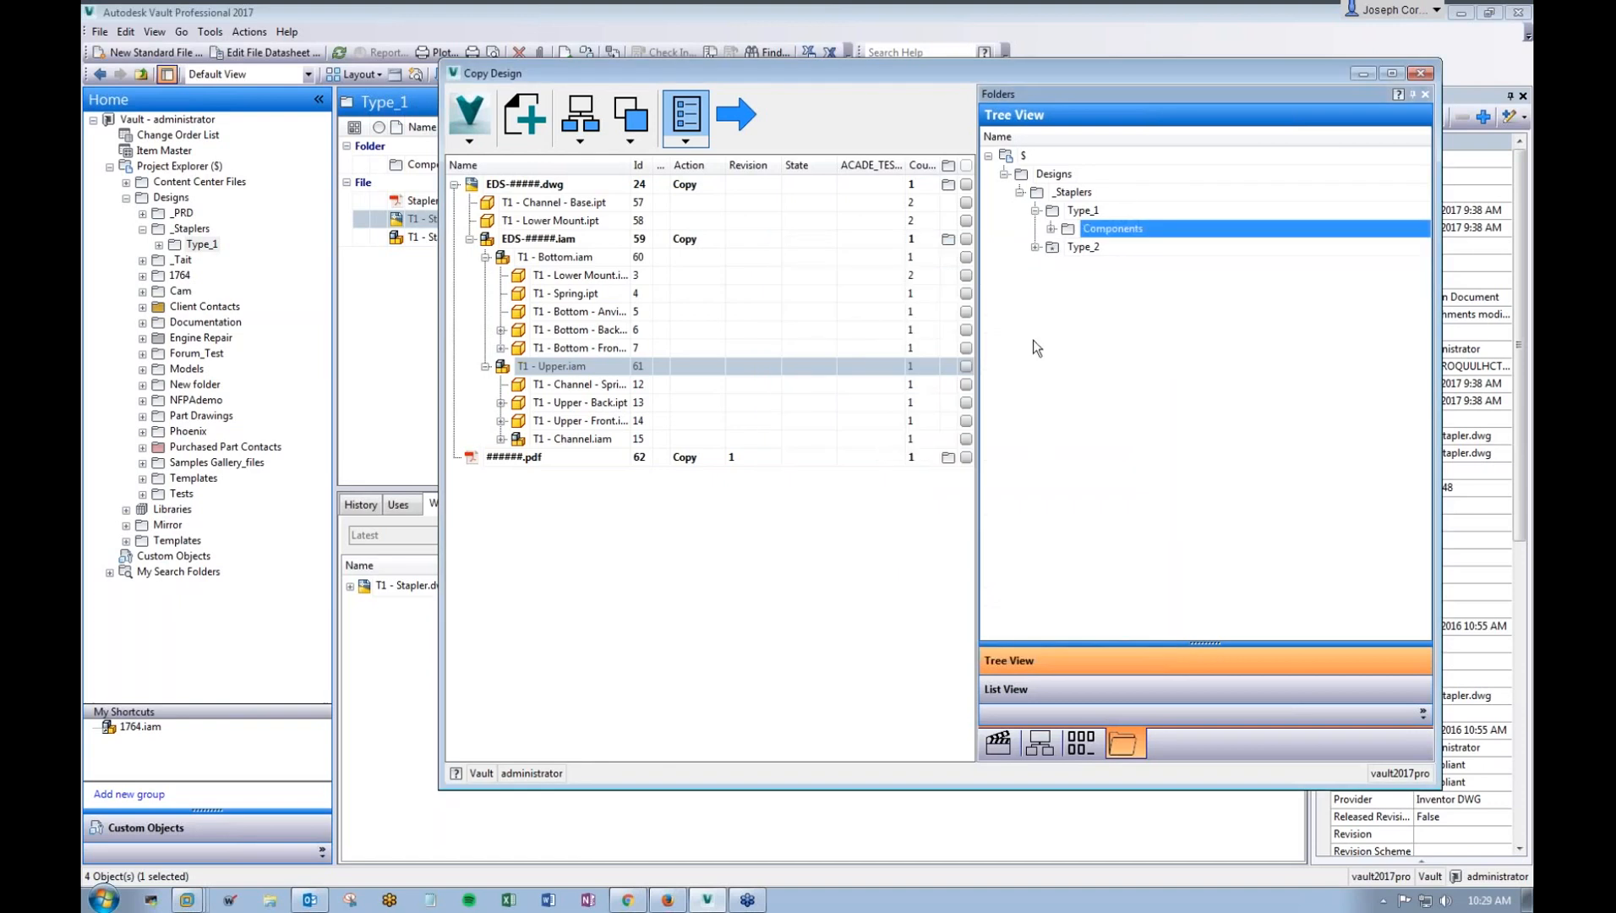
Step: Examine the contents of the Components folder under Type_1, collapse it, and show the files in Type_2
{"action": "left_click", "coordinate": [1051, 229]}
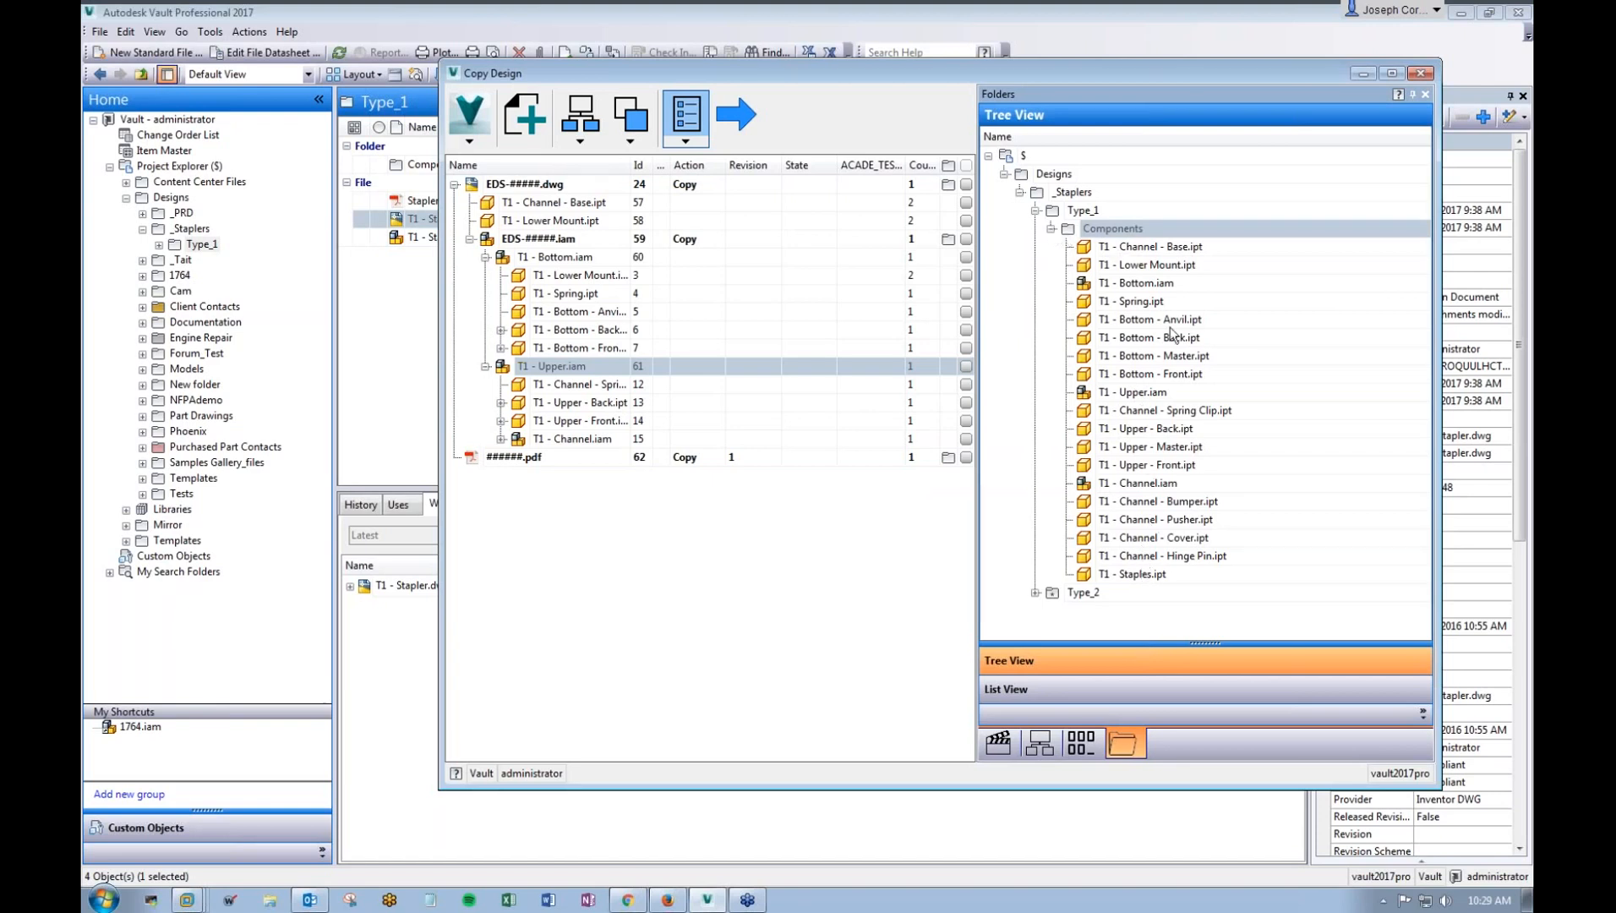
{"action": "left_click", "coordinate": [1125, 342]}
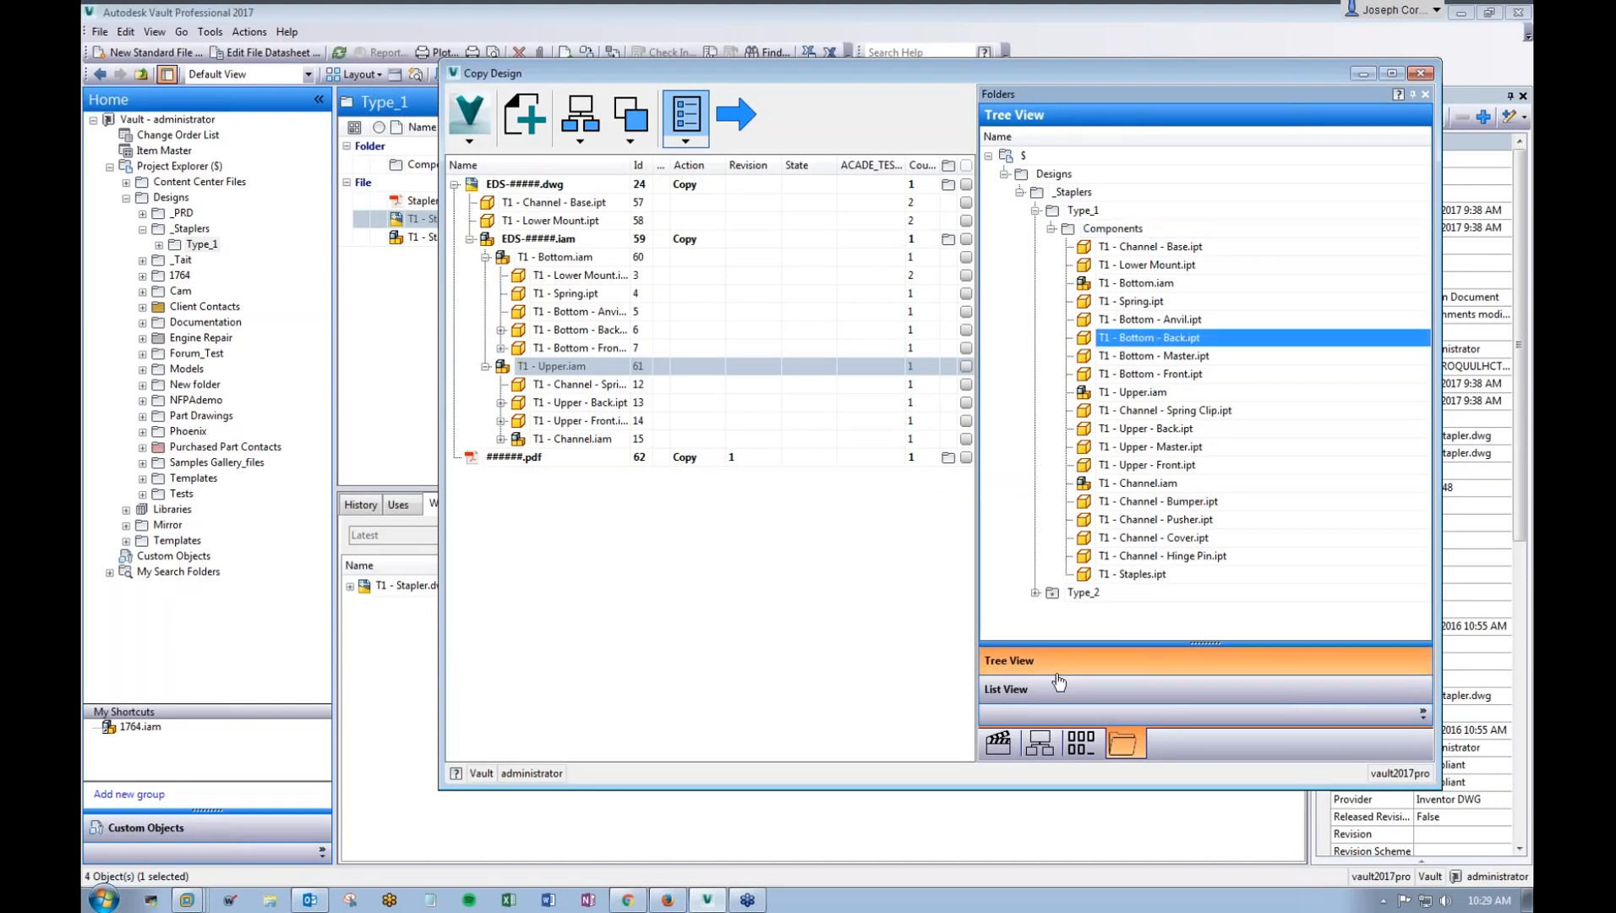
{"action": "left_click", "coordinate": [1080, 591]}
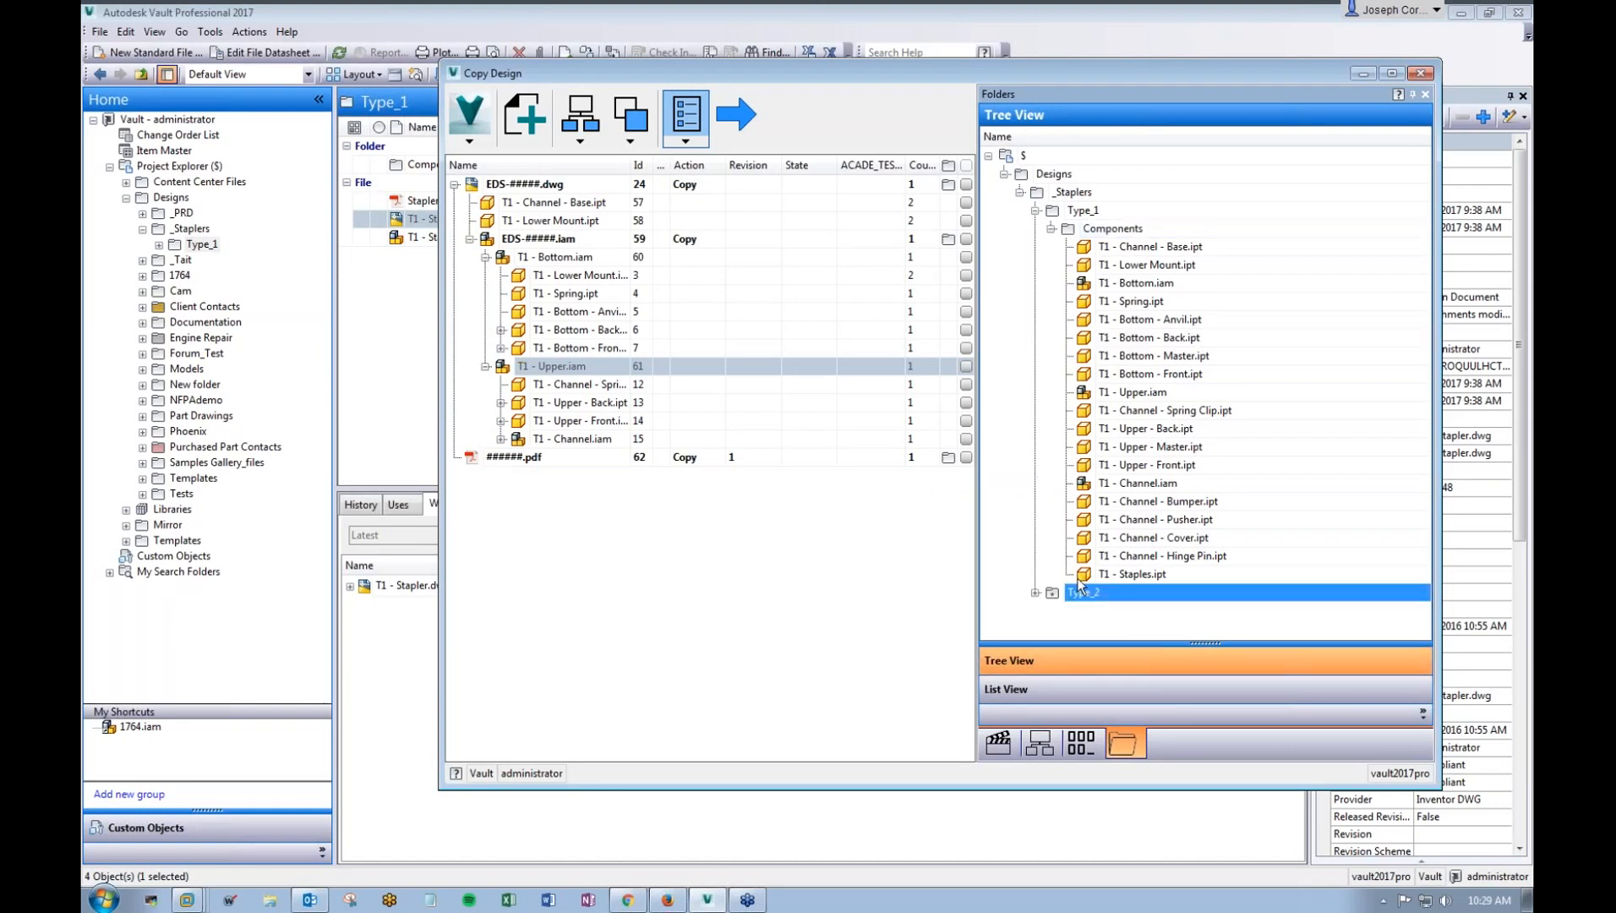
{"action": "left_click", "coordinate": [1052, 229]}
{"action": "left_click", "coordinate": [1036, 247]}
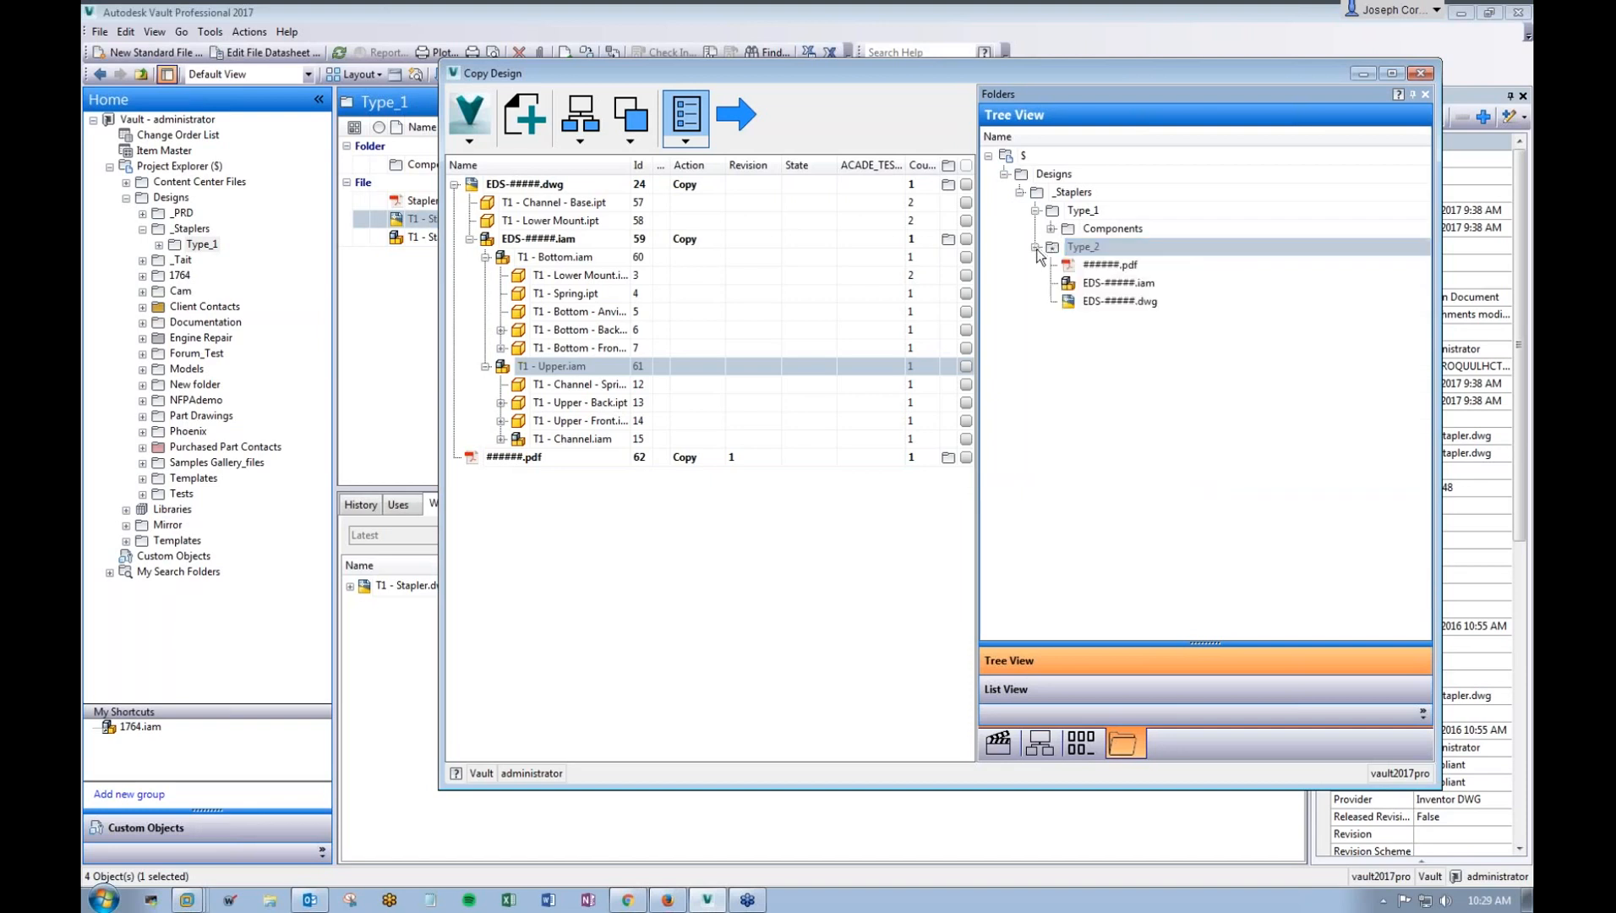
Step: Move the copied PDF from Type_2 into Type_1 and back into Type_2
{"action": "left_click", "coordinate": [1123, 262]}
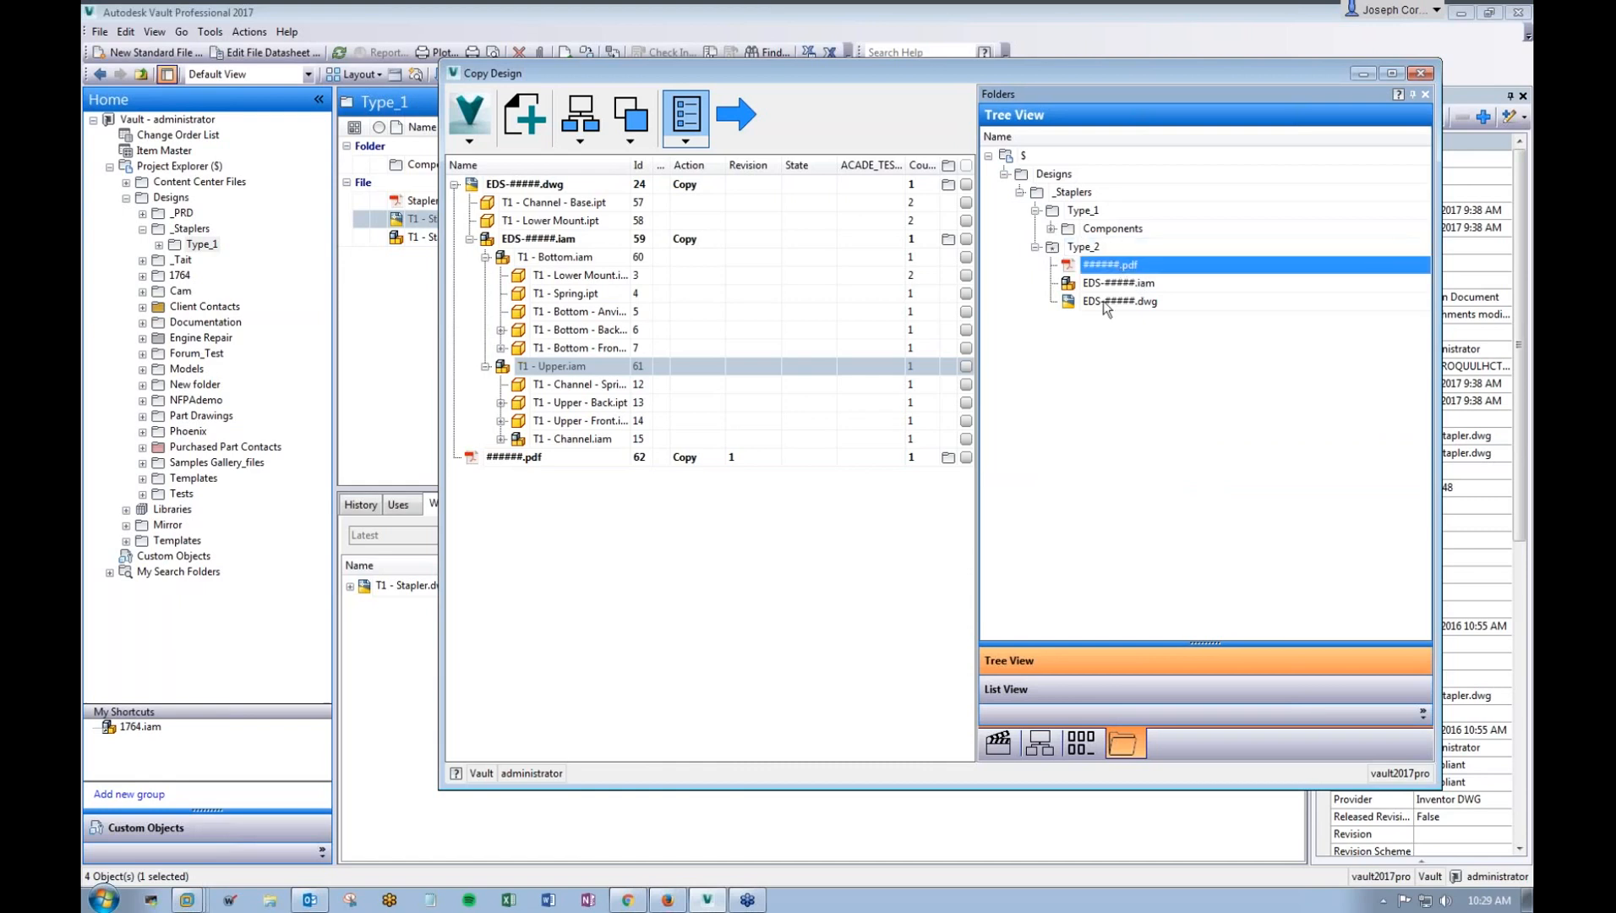
{"action": "left_click_drag", "start_coordinate": [1110, 270], "coordinate": [1105, 213]}
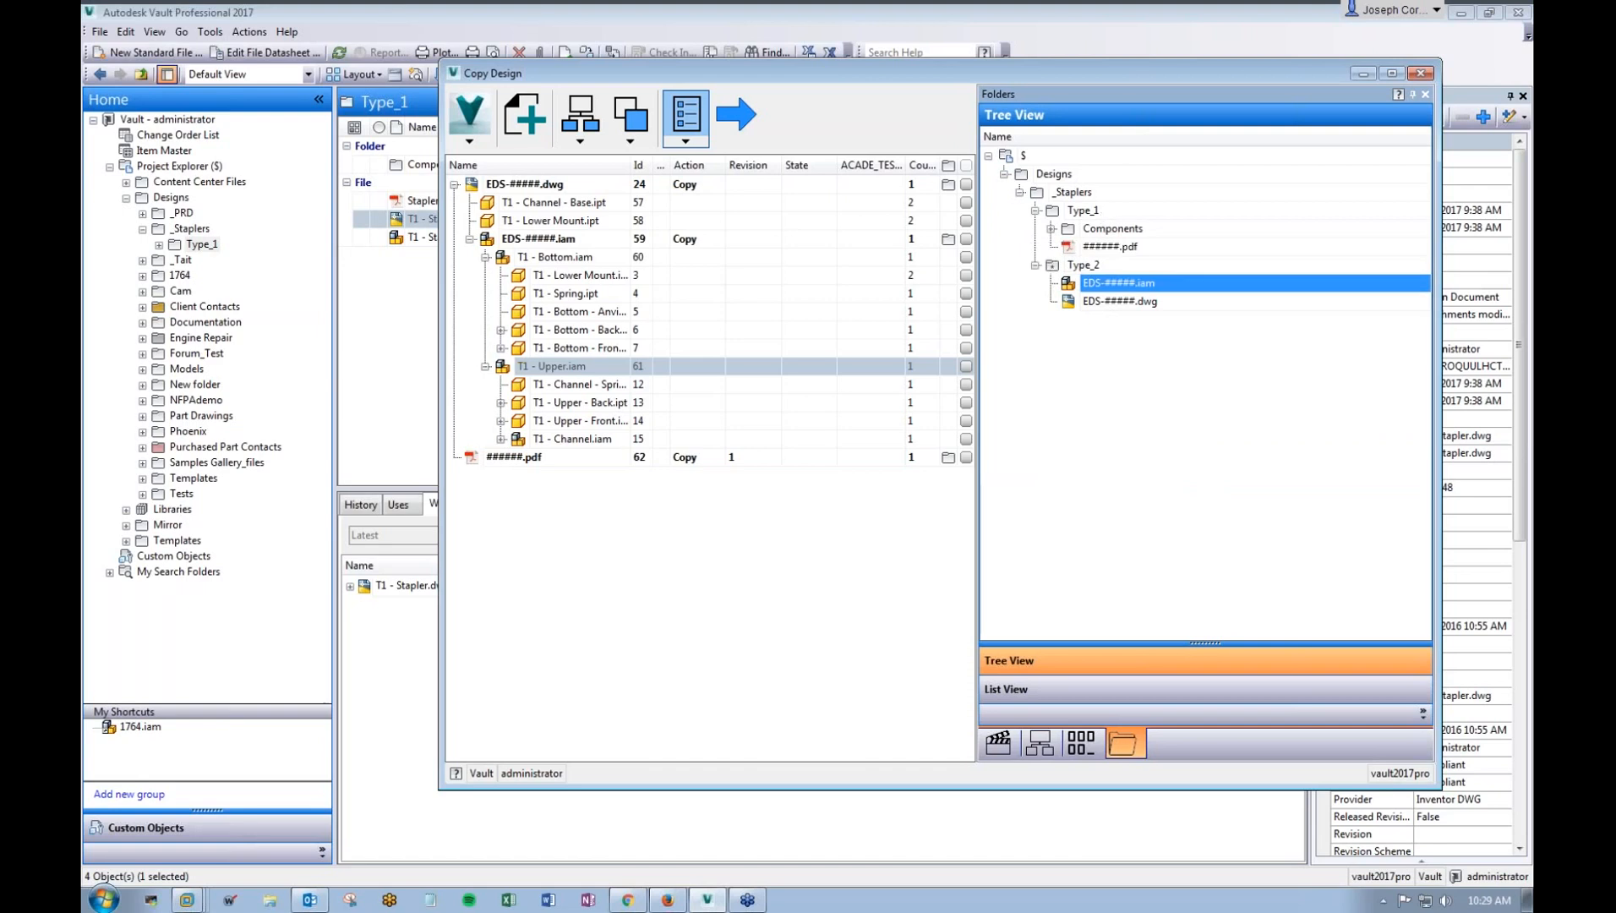
{"action": "left_click", "coordinate": [1104, 247]}
{"action": "left_click_drag", "start_coordinate": [1127, 253], "coordinate": [1124, 284]}
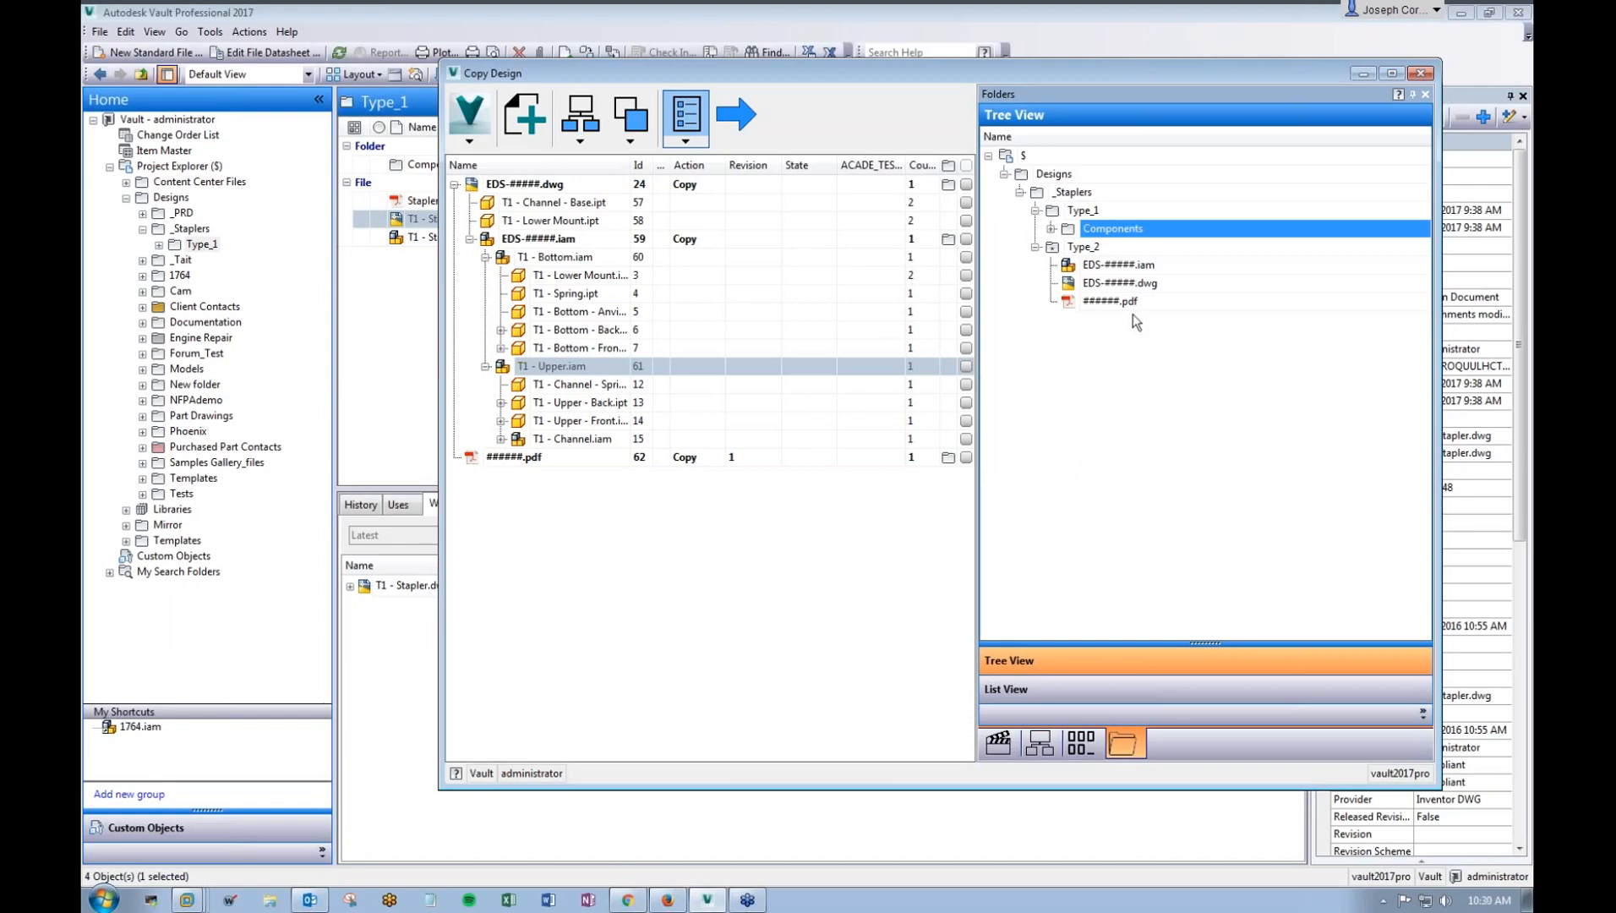
{"action": "left_click", "coordinate": [1112, 249]}
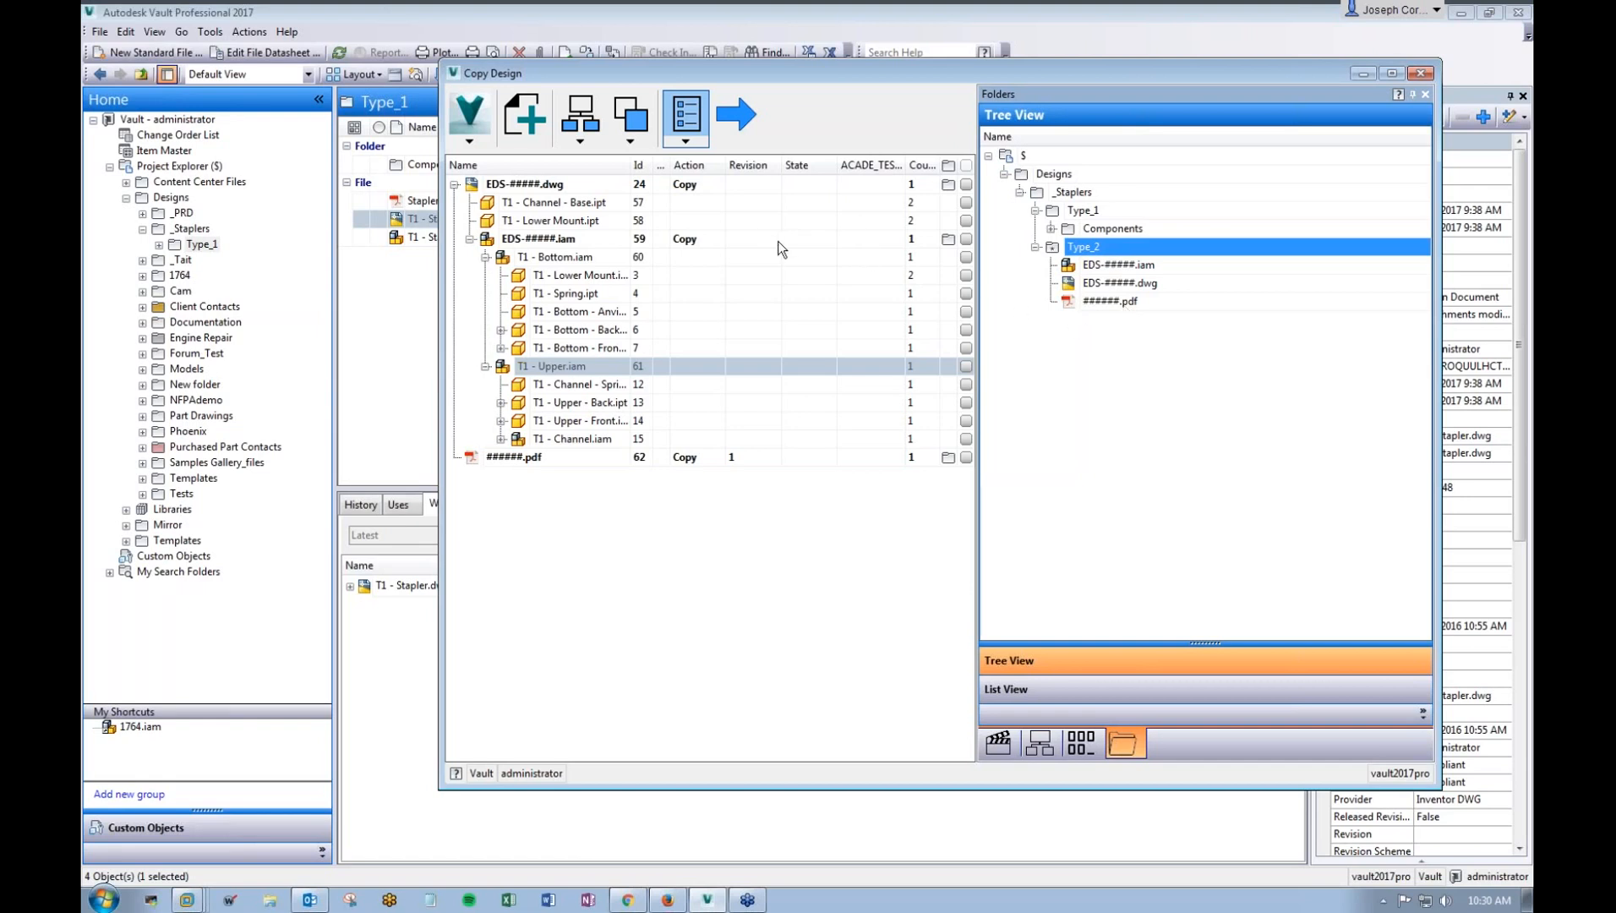
Step: Execute the design copy and close the Copy Design window
{"action": "left_click", "coordinate": [739, 108]}
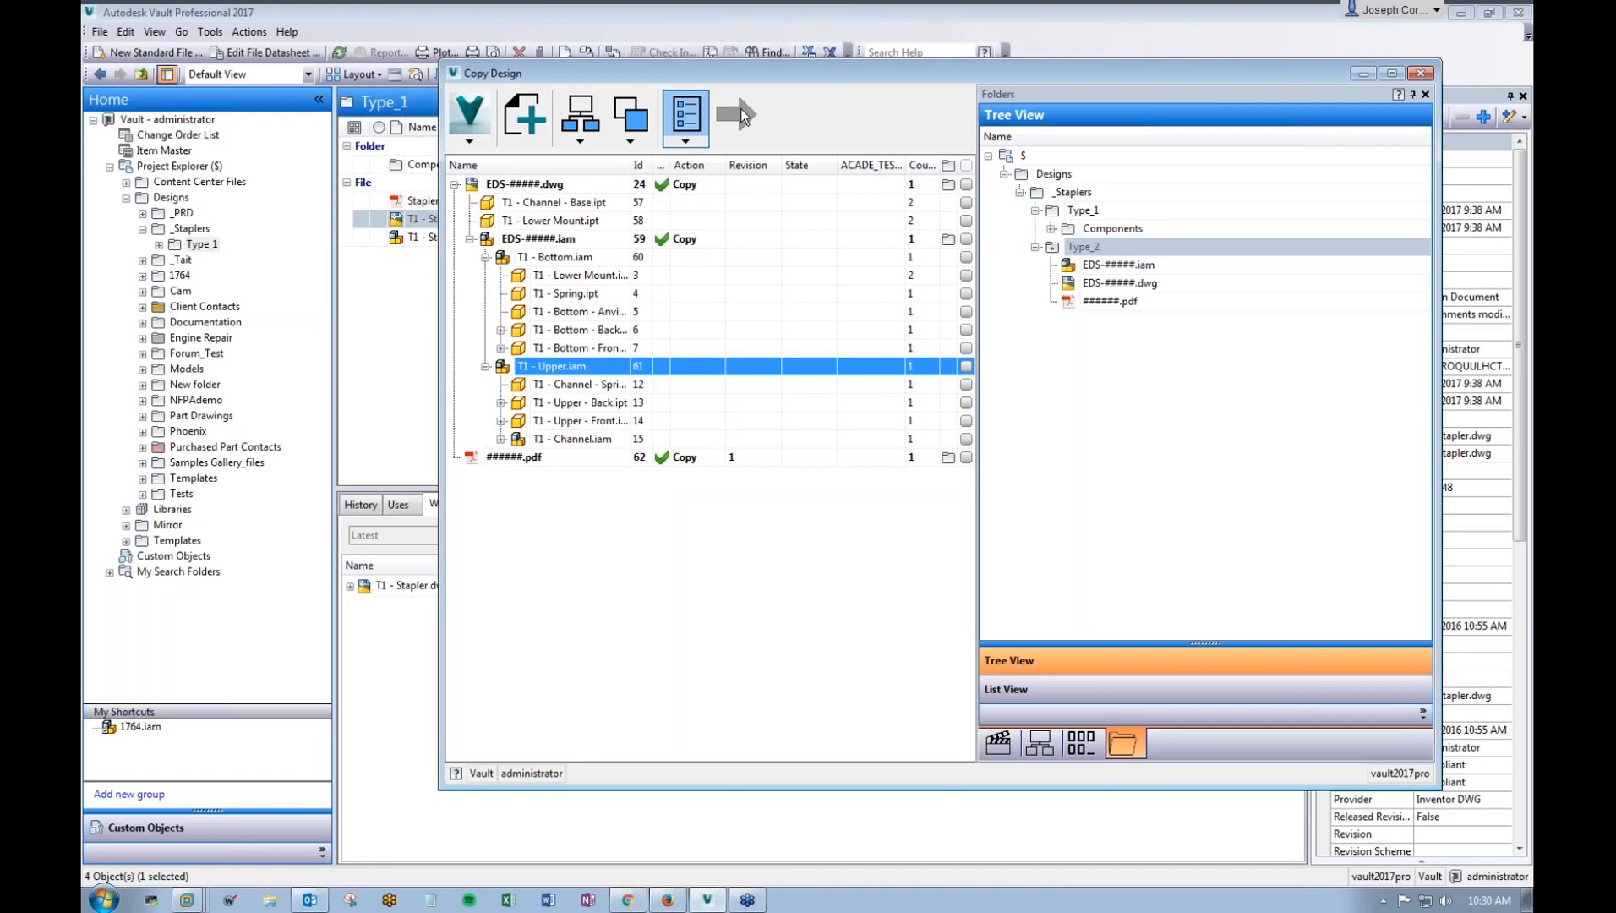
{"action": "left_click", "coordinate": [1420, 74]}
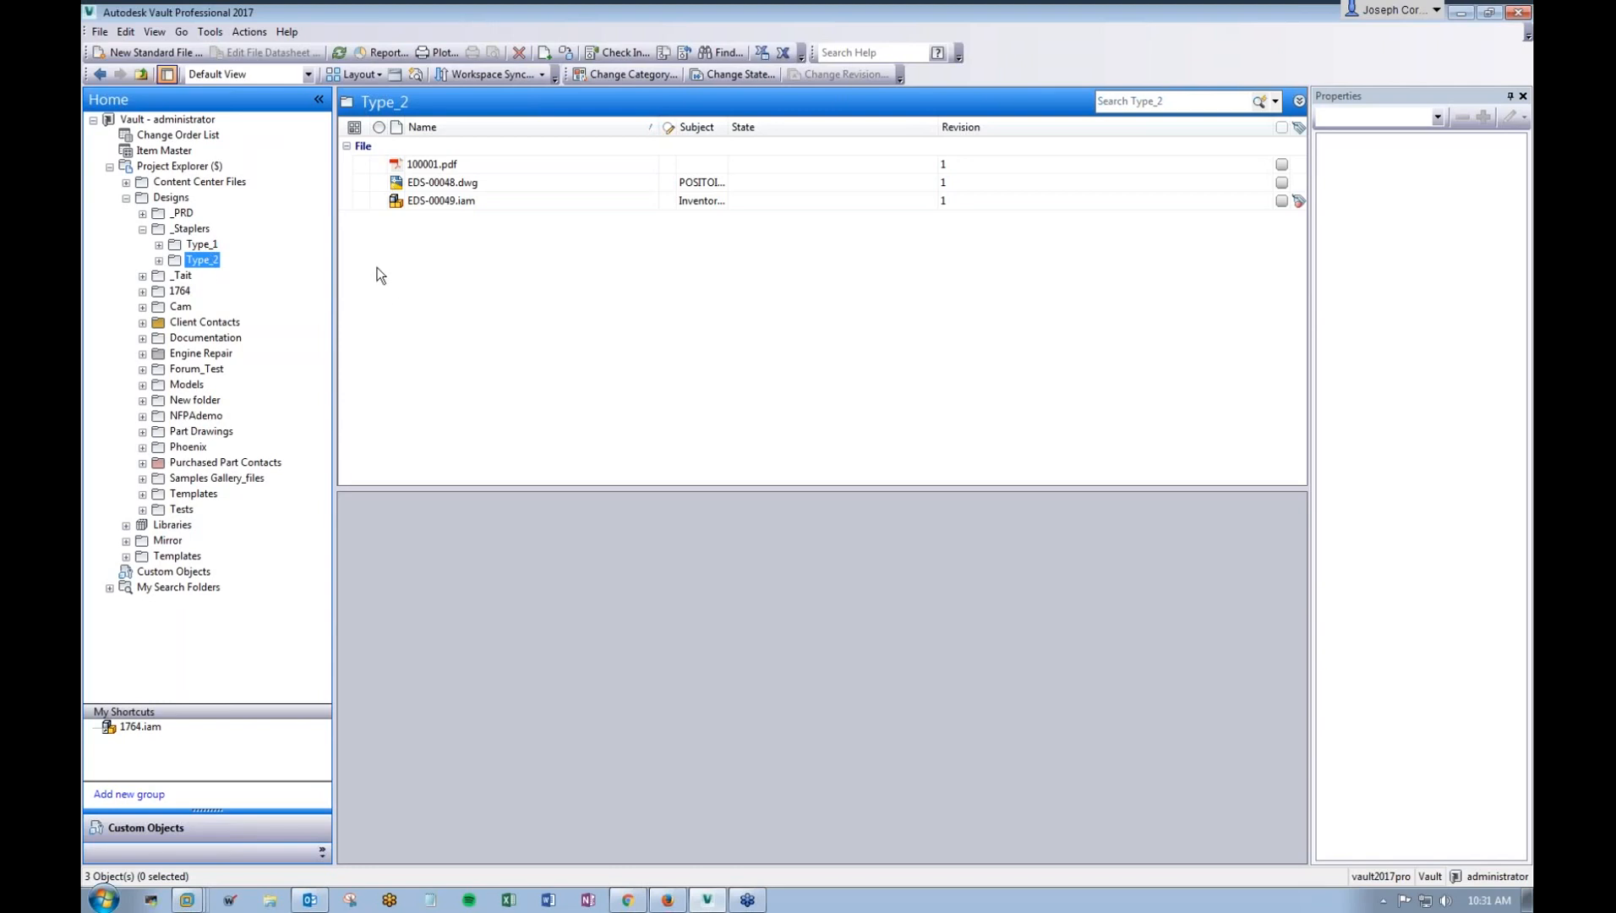
Step: Inspect the newly copied drawing and assembly in the Type_2 folder
{"action": "left_click", "coordinate": [397, 183]}
{"action": "left_click", "coordinate": [437, 202]}
{"action": "left_click", "coordinate": [437, 184]}
{"action": "left_click", "coordinate": [438, 201]}
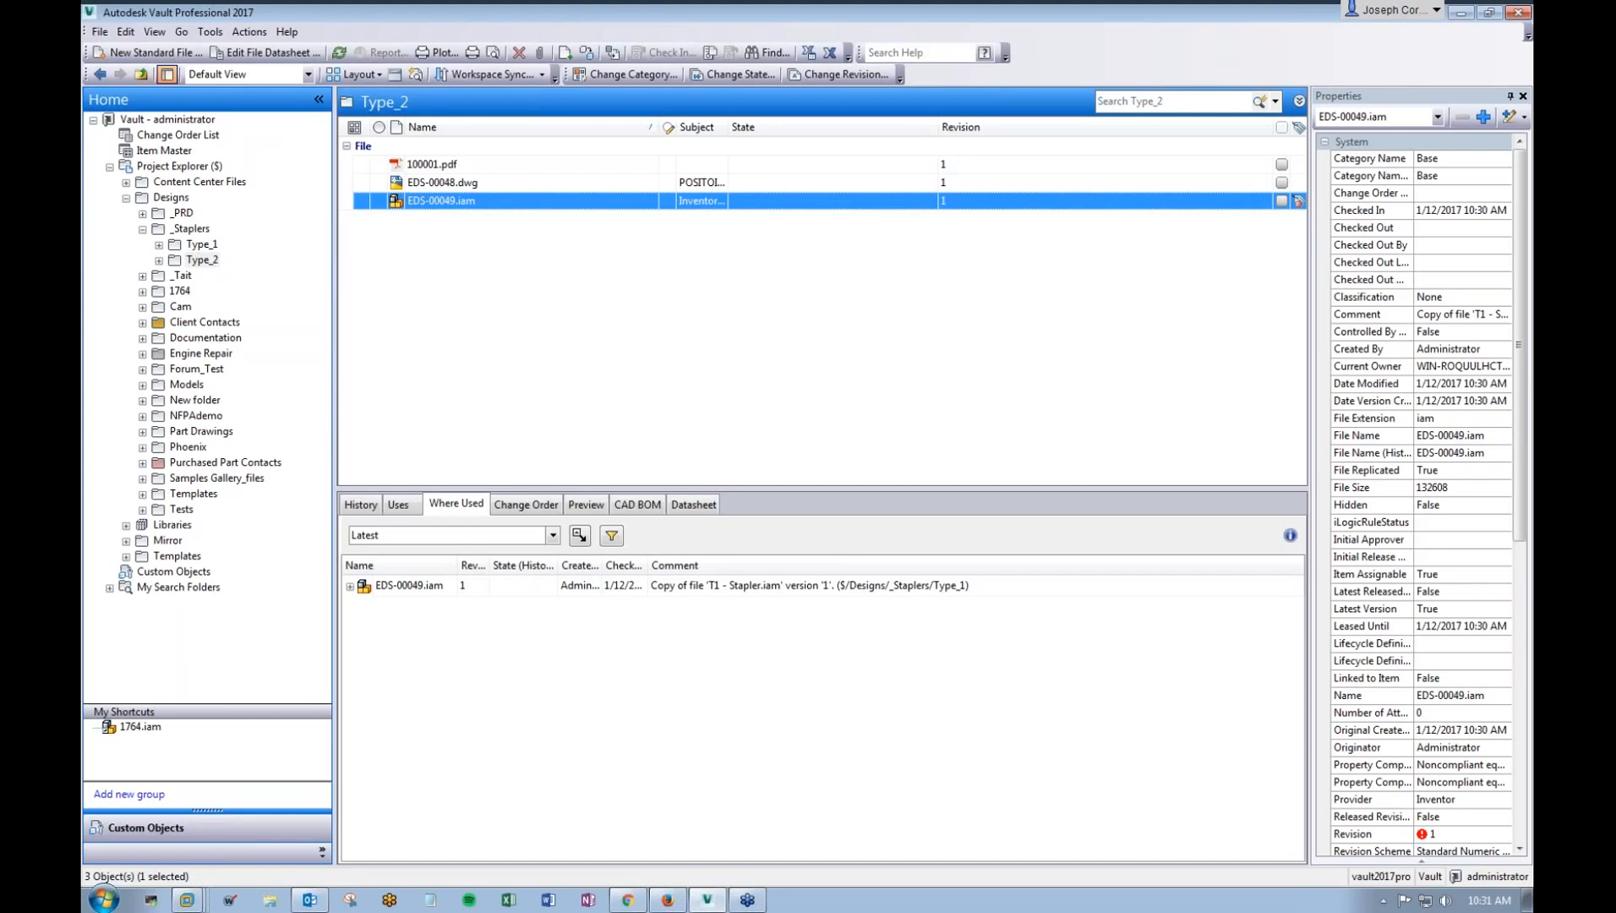
Step: Open Copy Design on T1 - Stapler.iam from the Type_1 folder and set the top-level assembly's action to Copy
{"action": "left_click", "coordinate": [211, 245]}
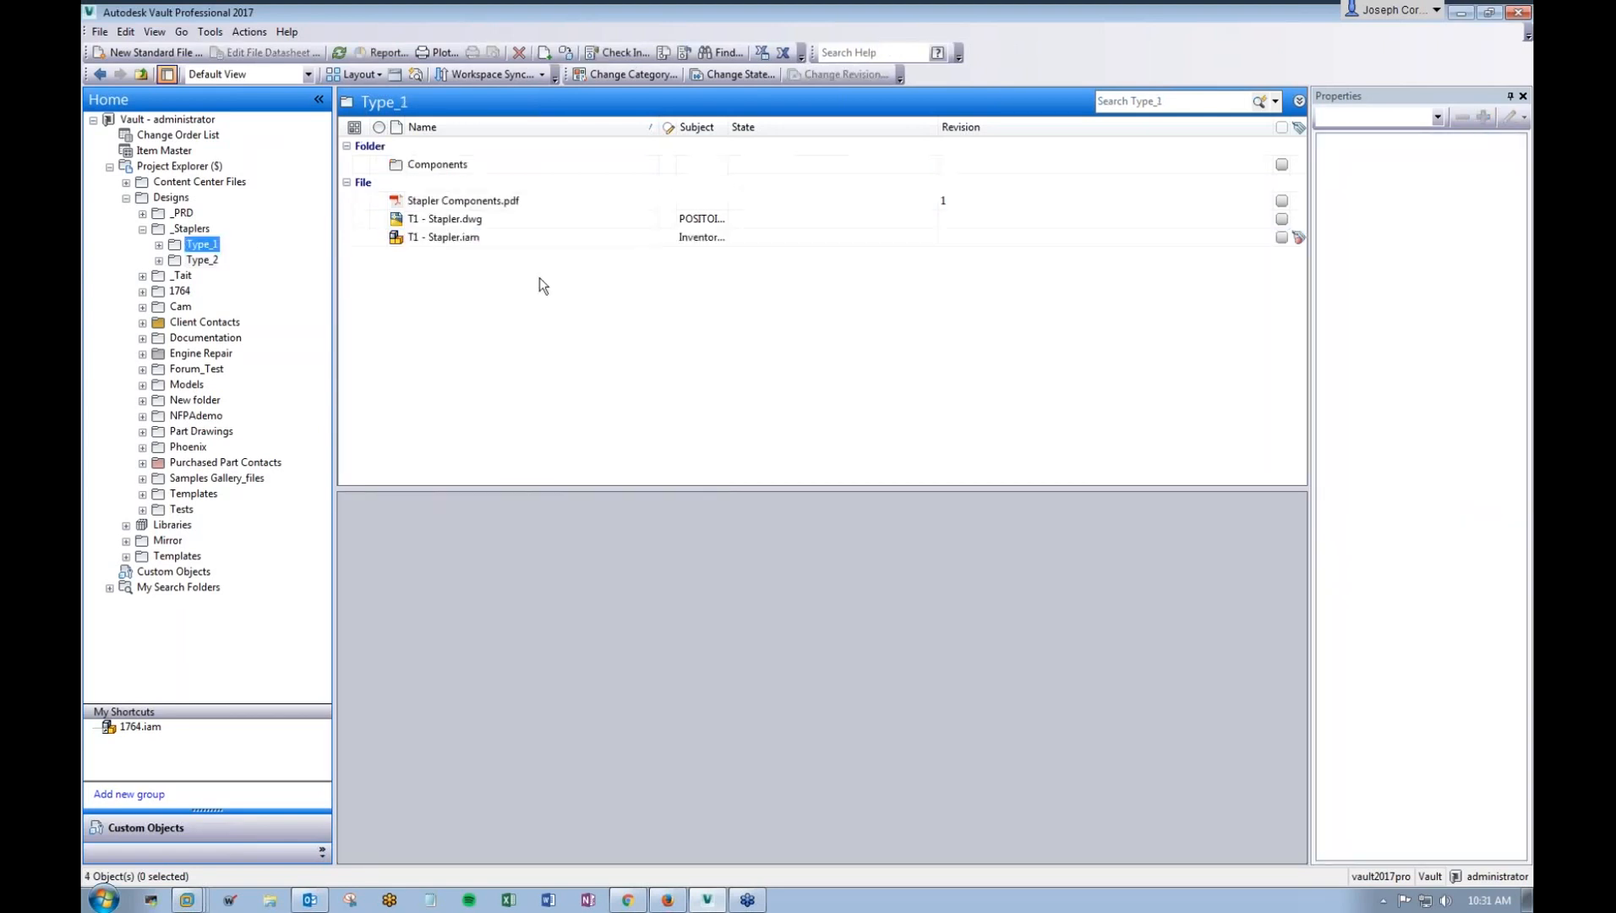
{"action": "right_click", "coordinate": [465, 238]}
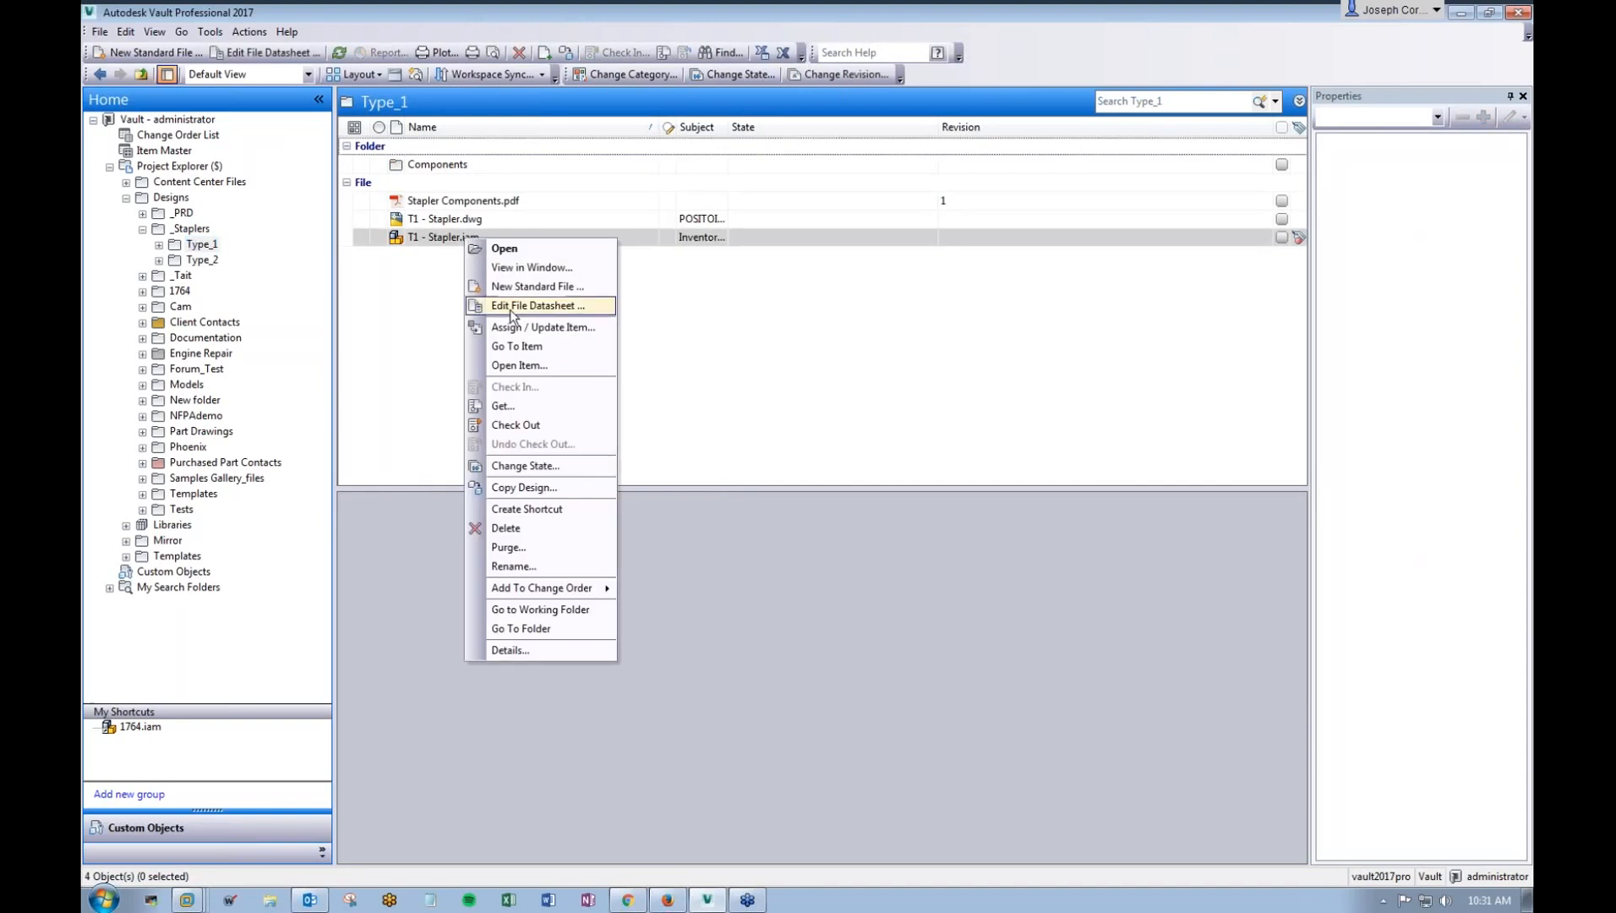
{"action": "left_click", "coordinate": [526, 488]}
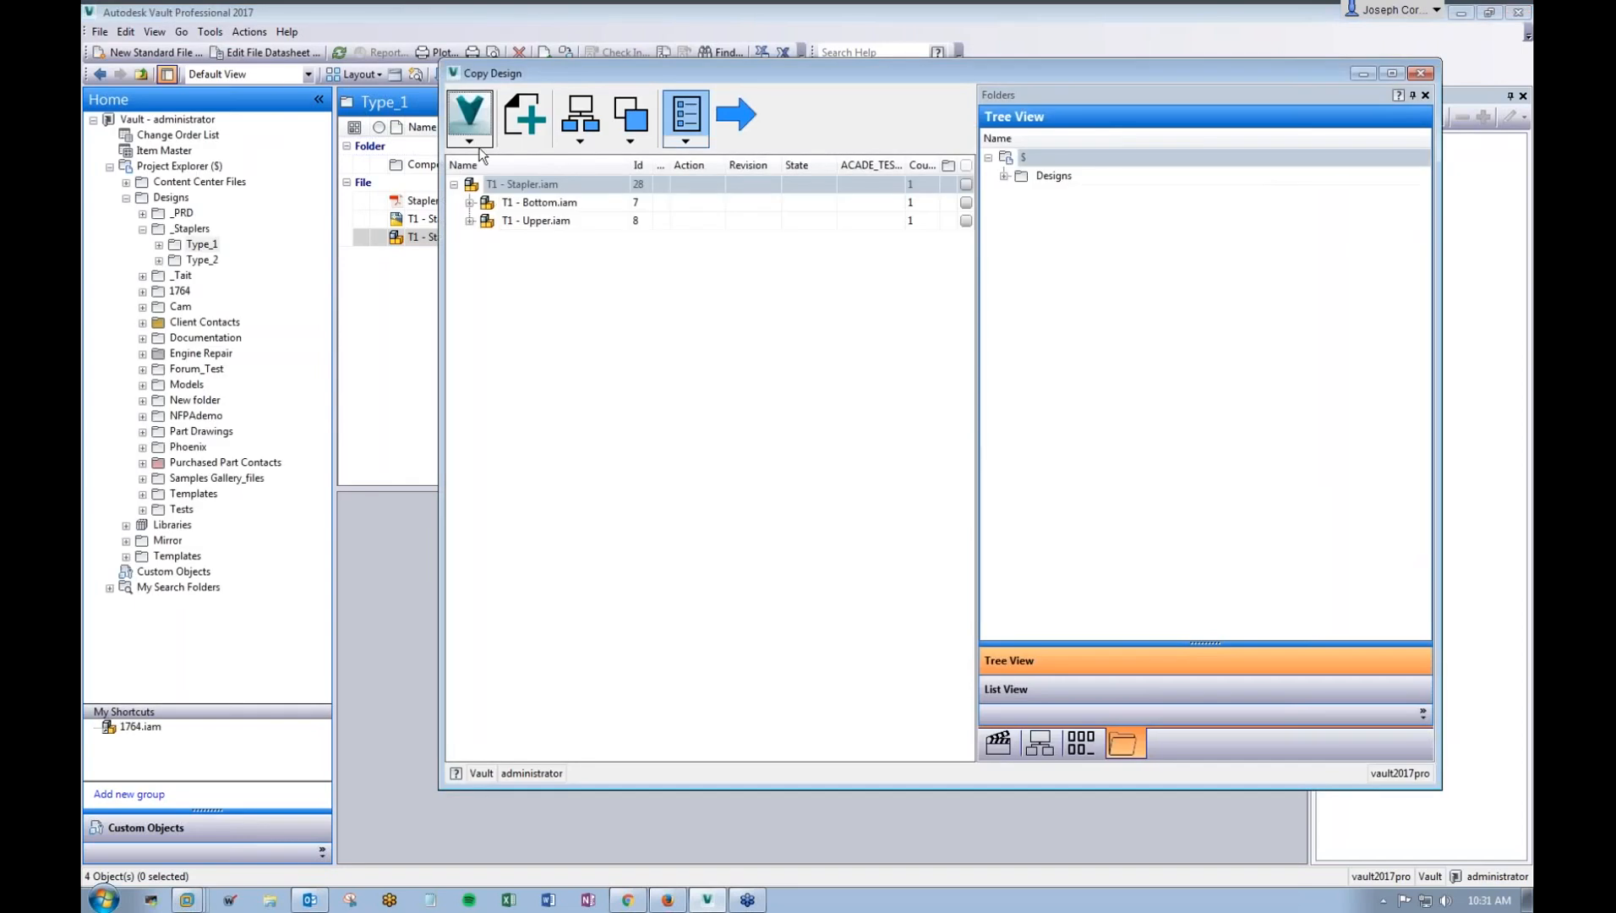
{"action": "left_click", "coordinate": [473, 142]}
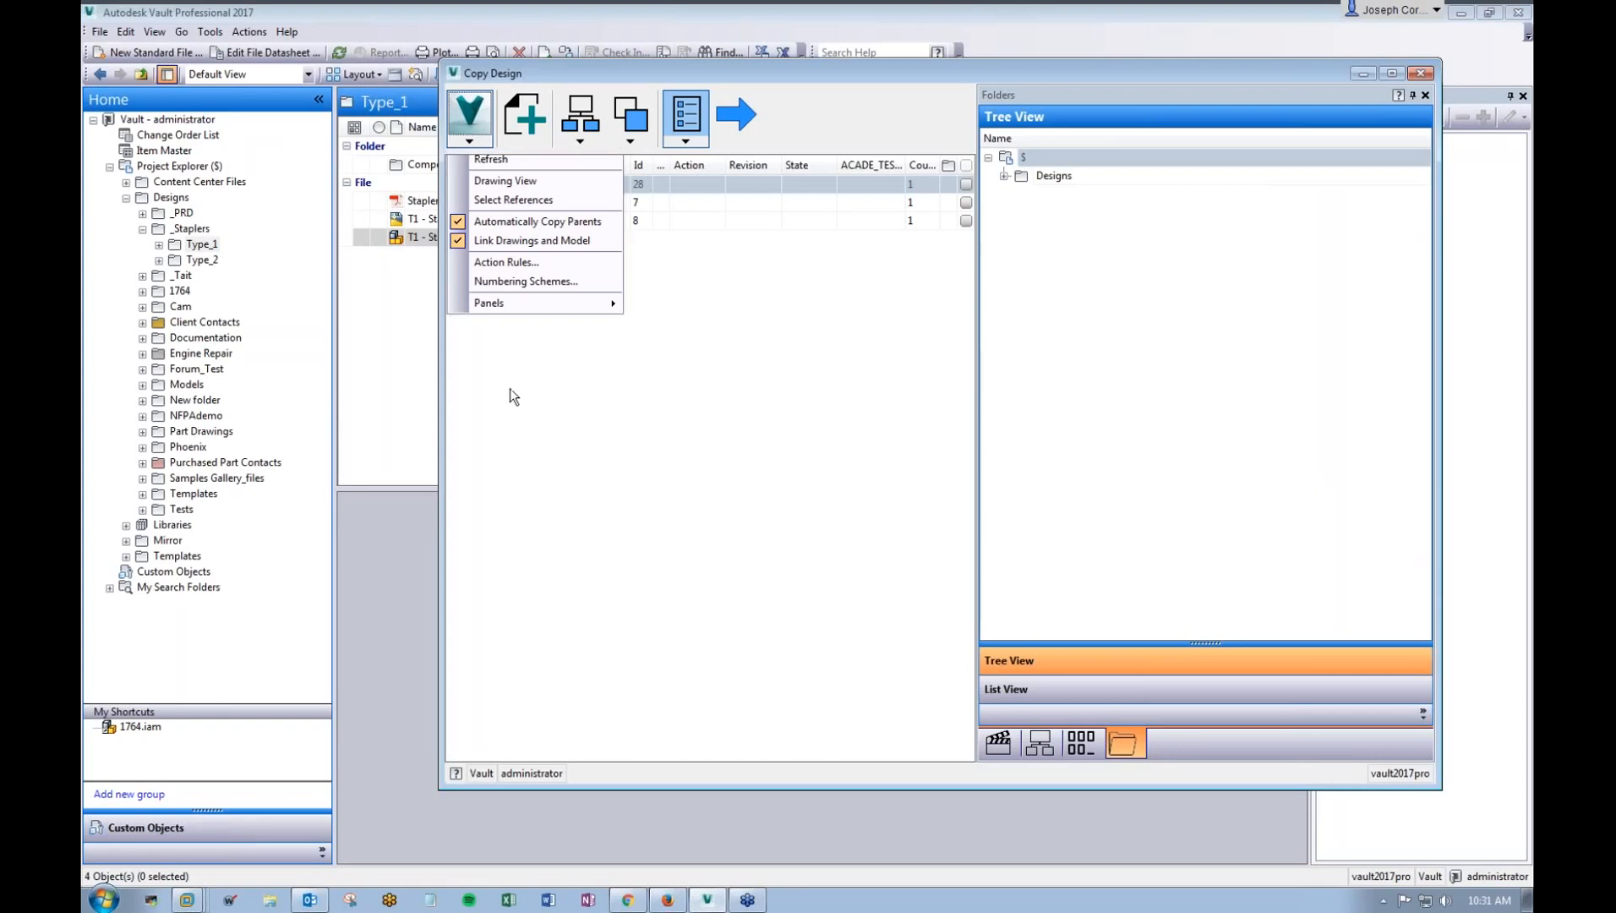
{"action": "left_click", "coordinate": [498, 185]}
{"action": "right_click", "coordinate": [499, 184]}
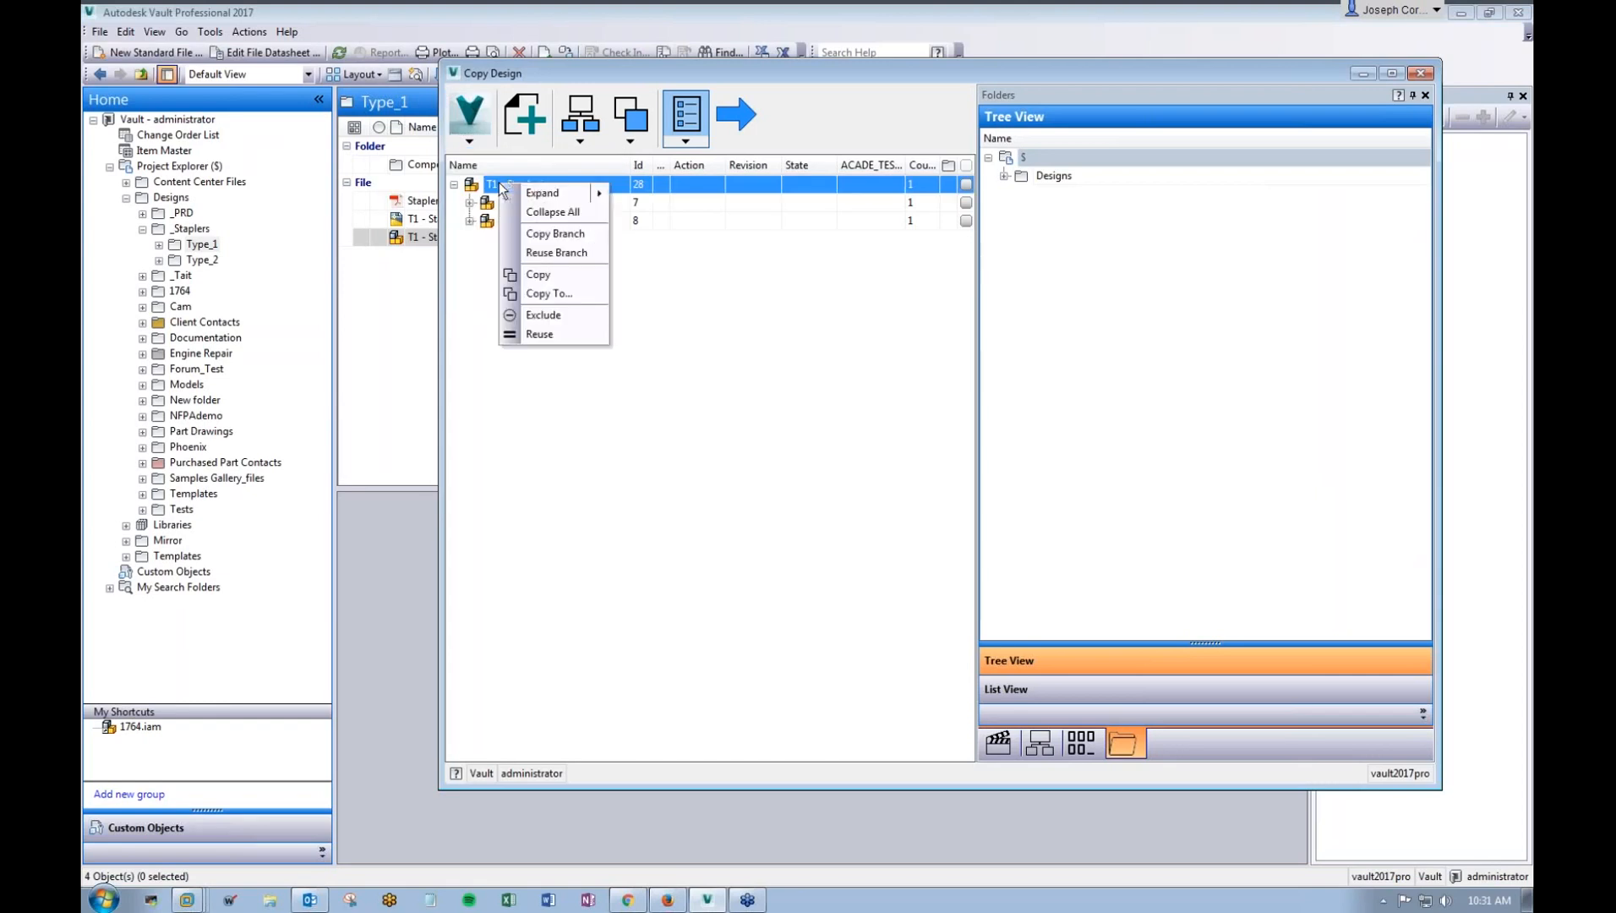
{"action": "left_click", "coordinate": [580, 272]}
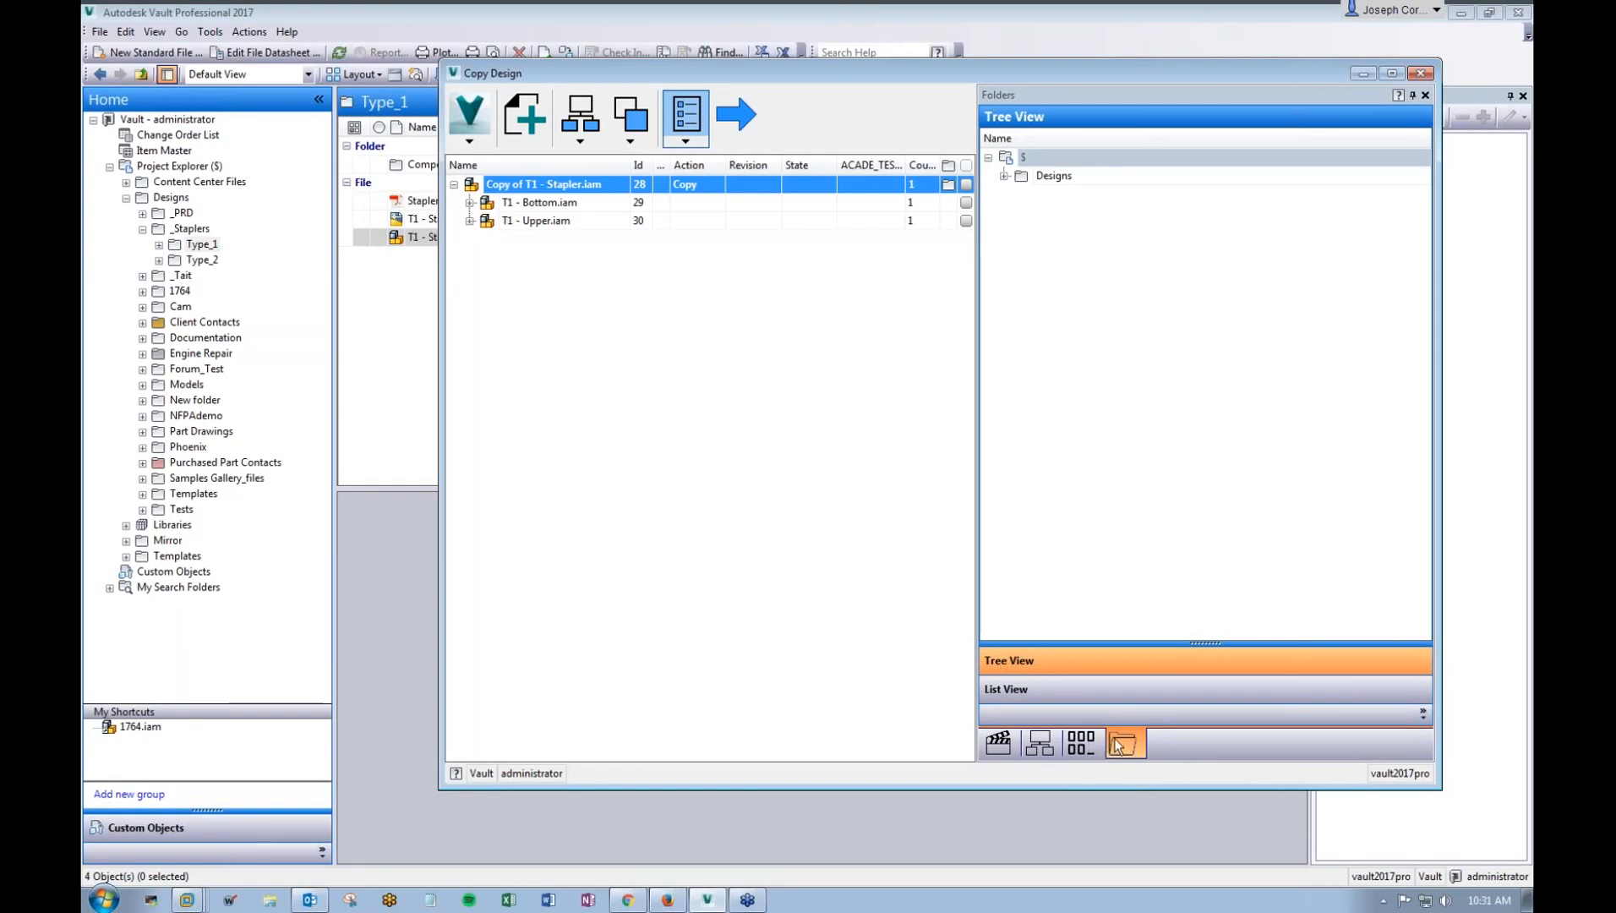
Step: Redirect the copied stapler assembly from Type_1 to a new folder named Type_3 under _Staplers
{"action": "left_click", "coordinate": [1009, 179]}
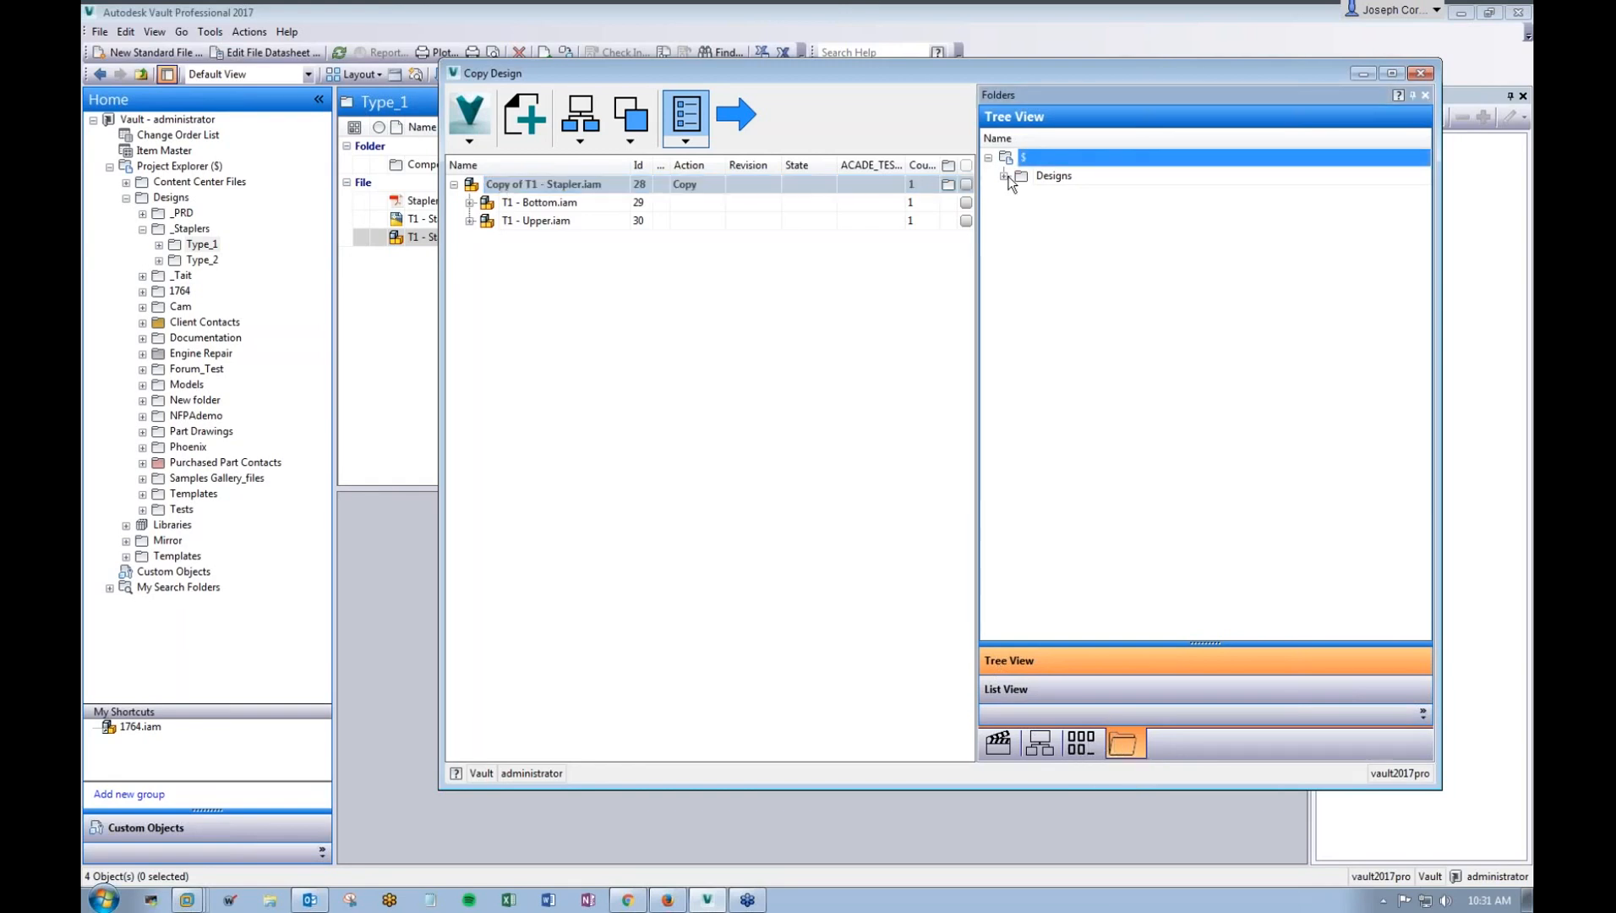
{"action": "left_click", "coordinate": [1006, 177]}
{"action": "left_click", "coordinate": [1020, 194]}
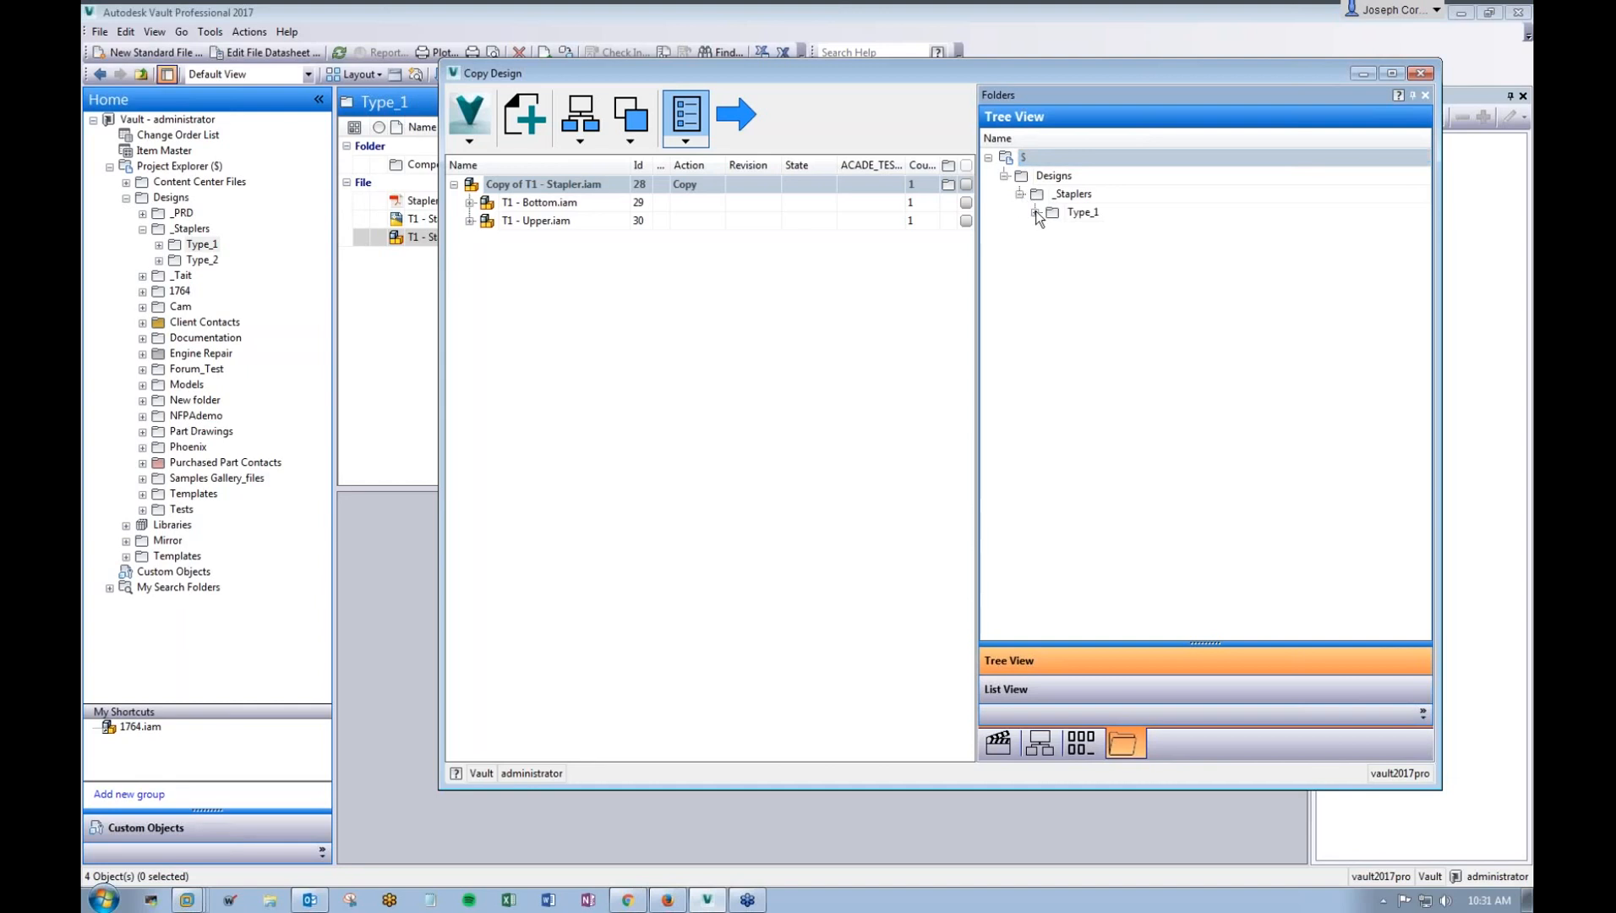
{"action": "left_click", "coordinate": [1036, 213]}
{"action": "right_click", "coordinate": [1075, 231]}
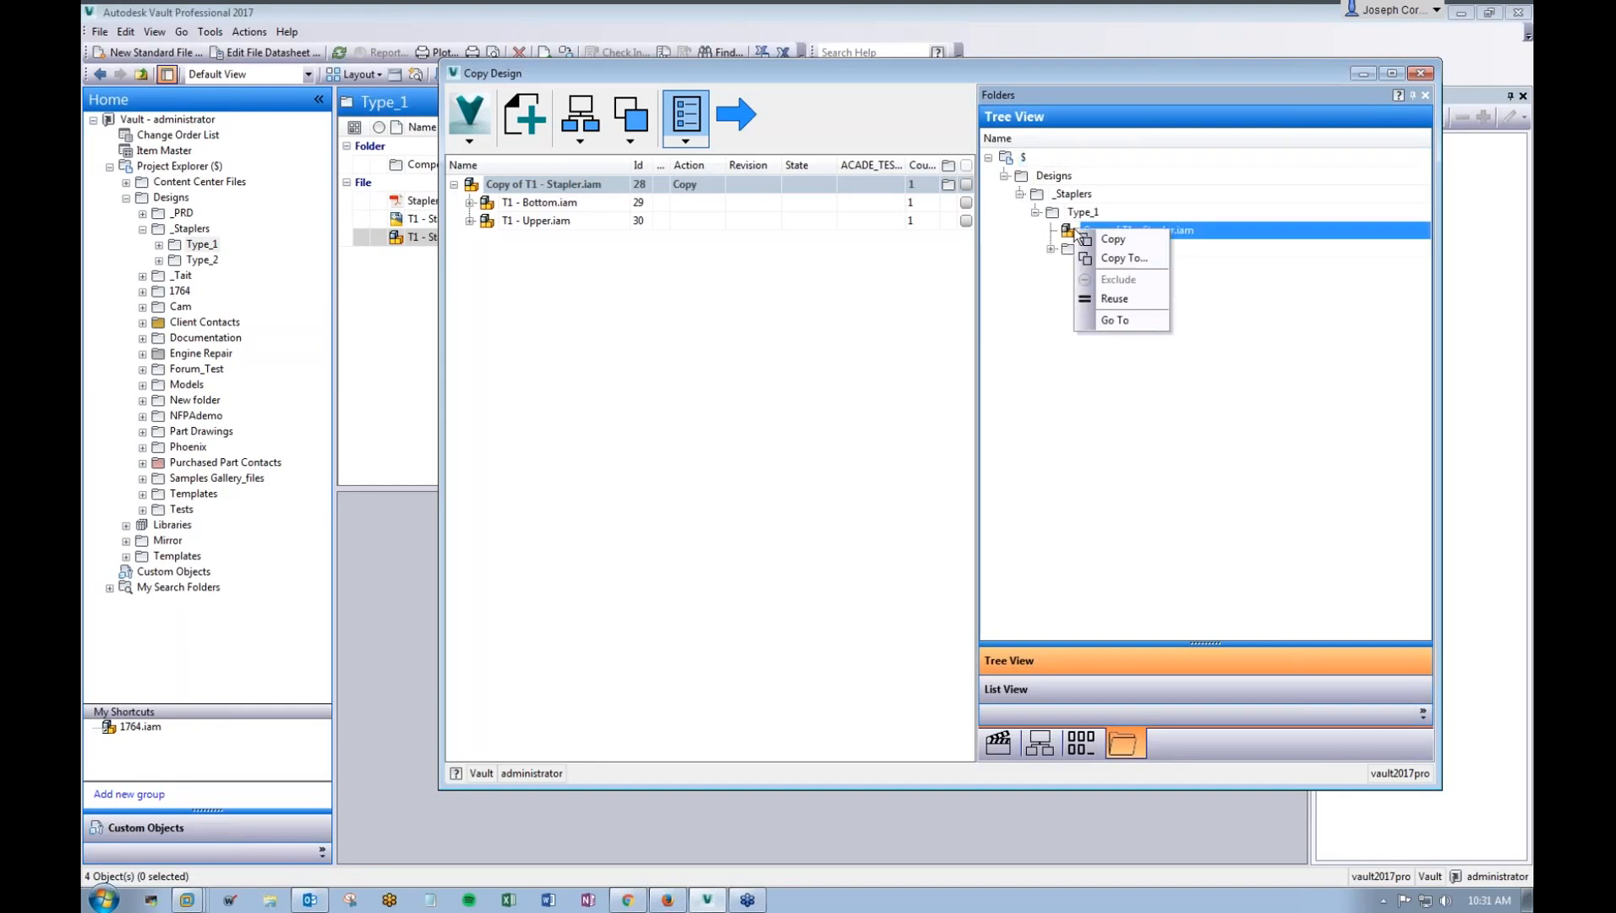
{"action": "left_click", "coordinate": [1102, 258]}
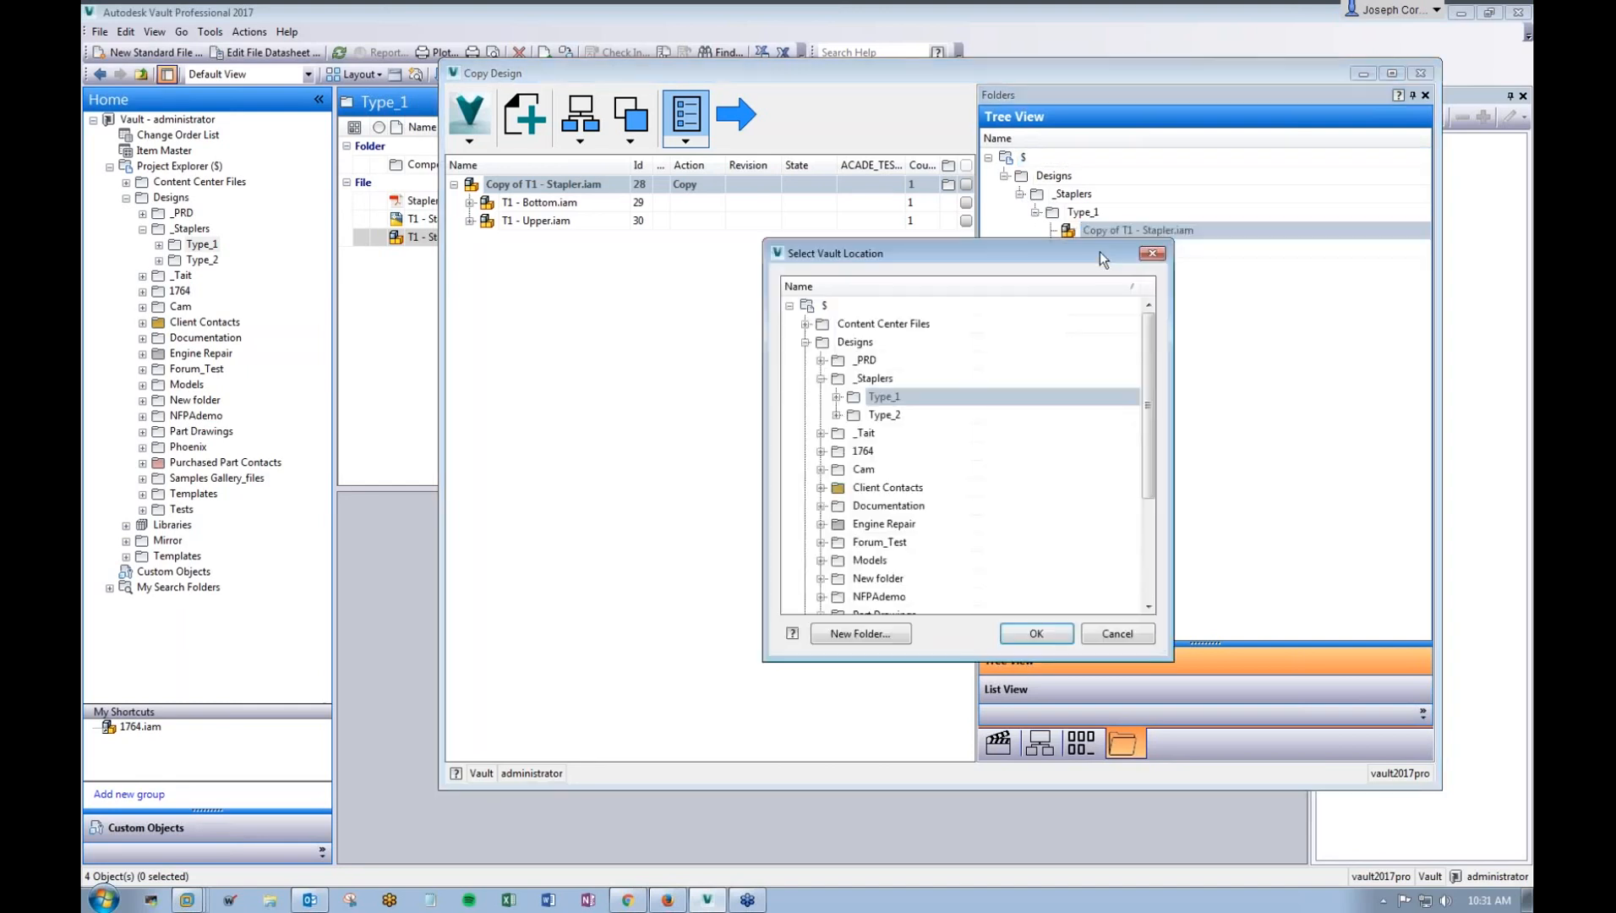
{"action": "left_click", "coordinate": [871, 379]}
{"action": "left_click", "coordinate": [887, 632]}
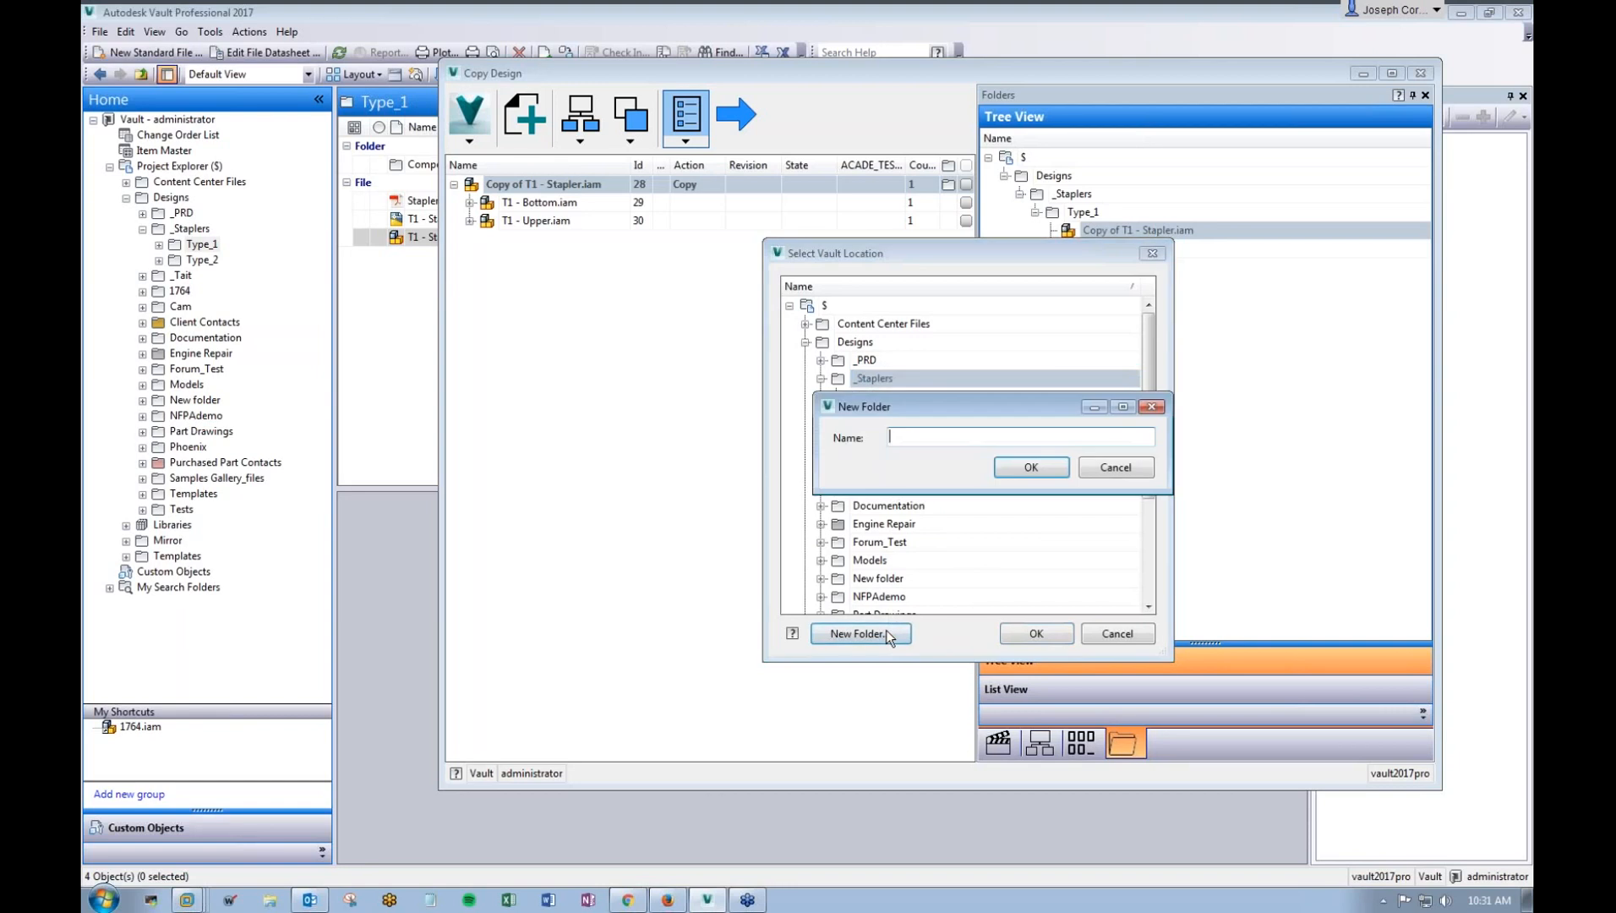
{"action": "type", "text": "Typ"}
{"action": "type", "text": "e_2"}
{"action": "key", "text": "BackSpace"}
{"action": "type", "text": "3"}
{"action": "key", "text": "Return"}
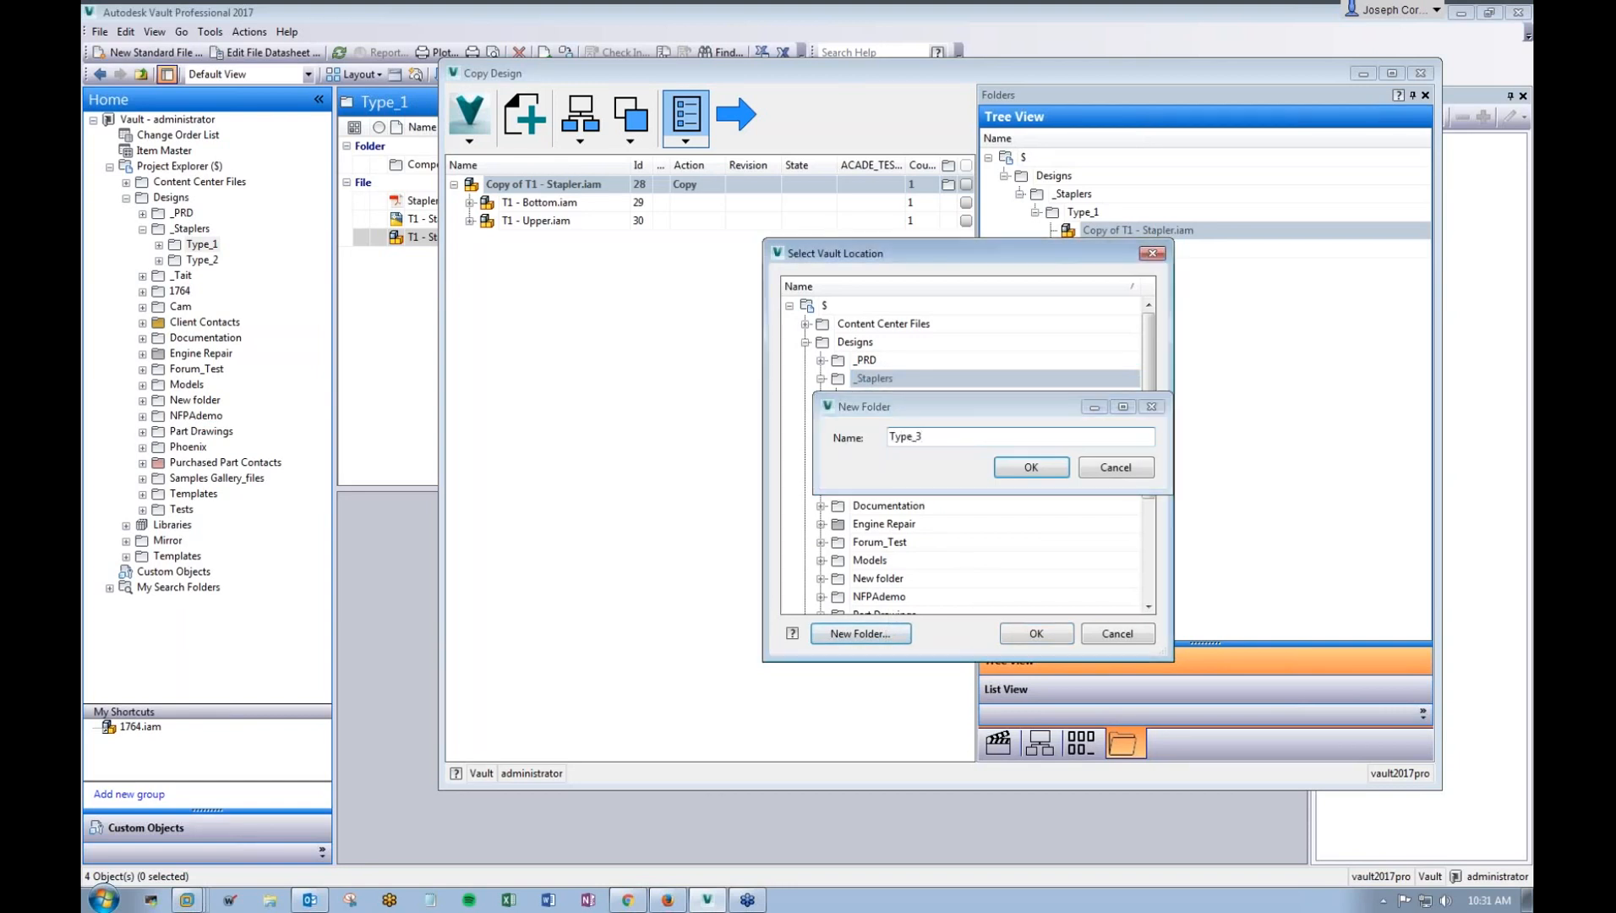
{"action": "left_click", "coordinate": [1027, 636]}
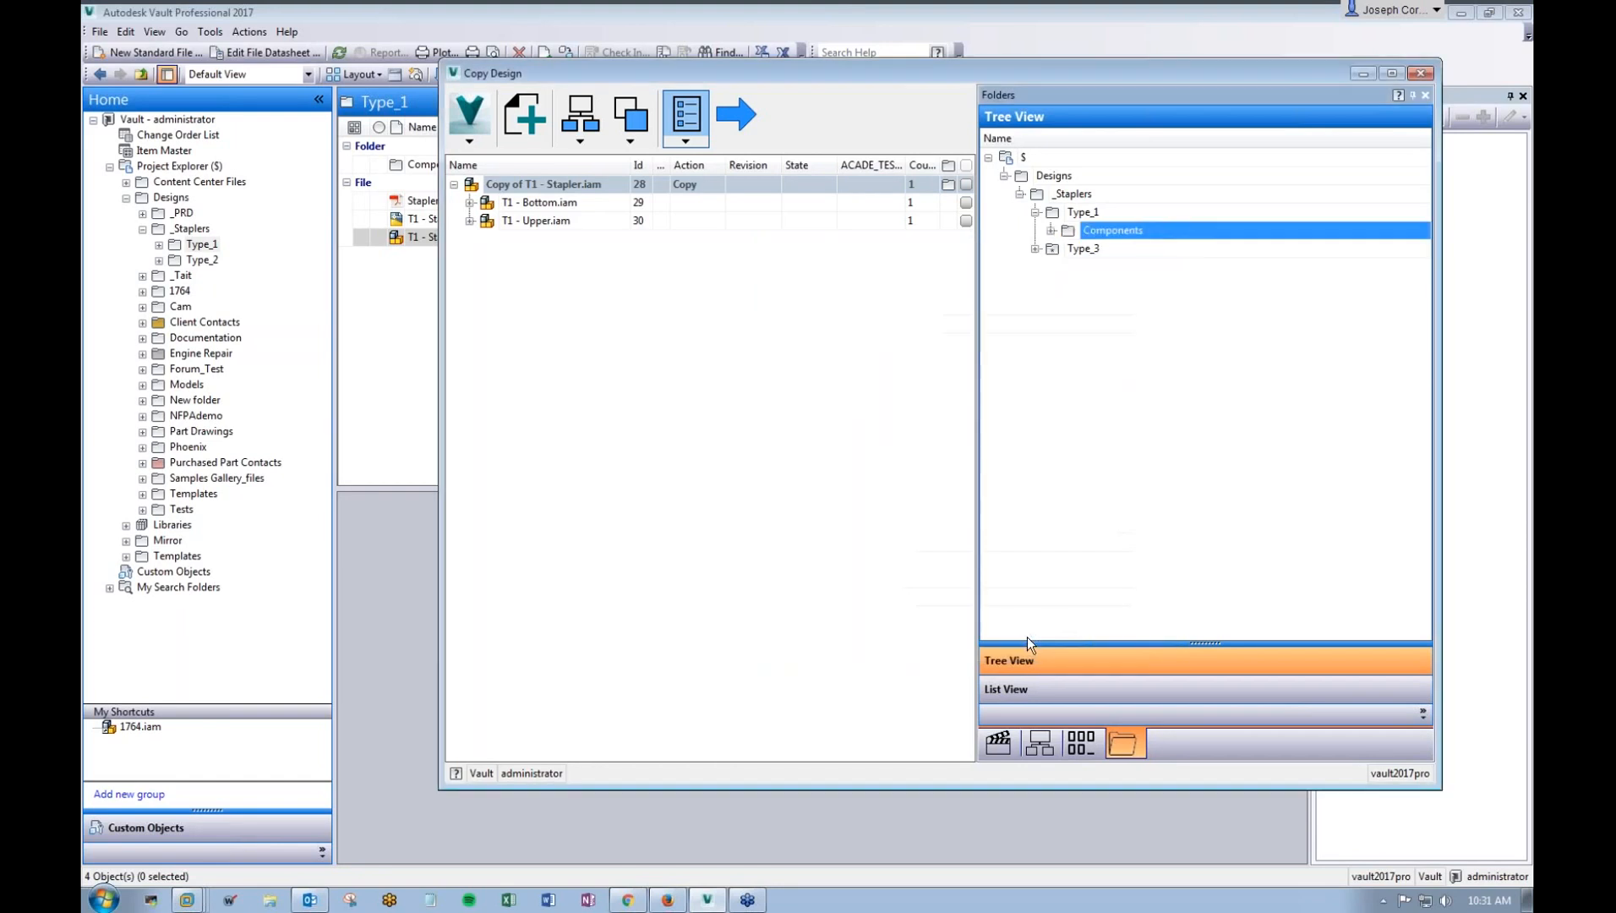
{"action": "left_click", "coordinate": [1059, 249]}
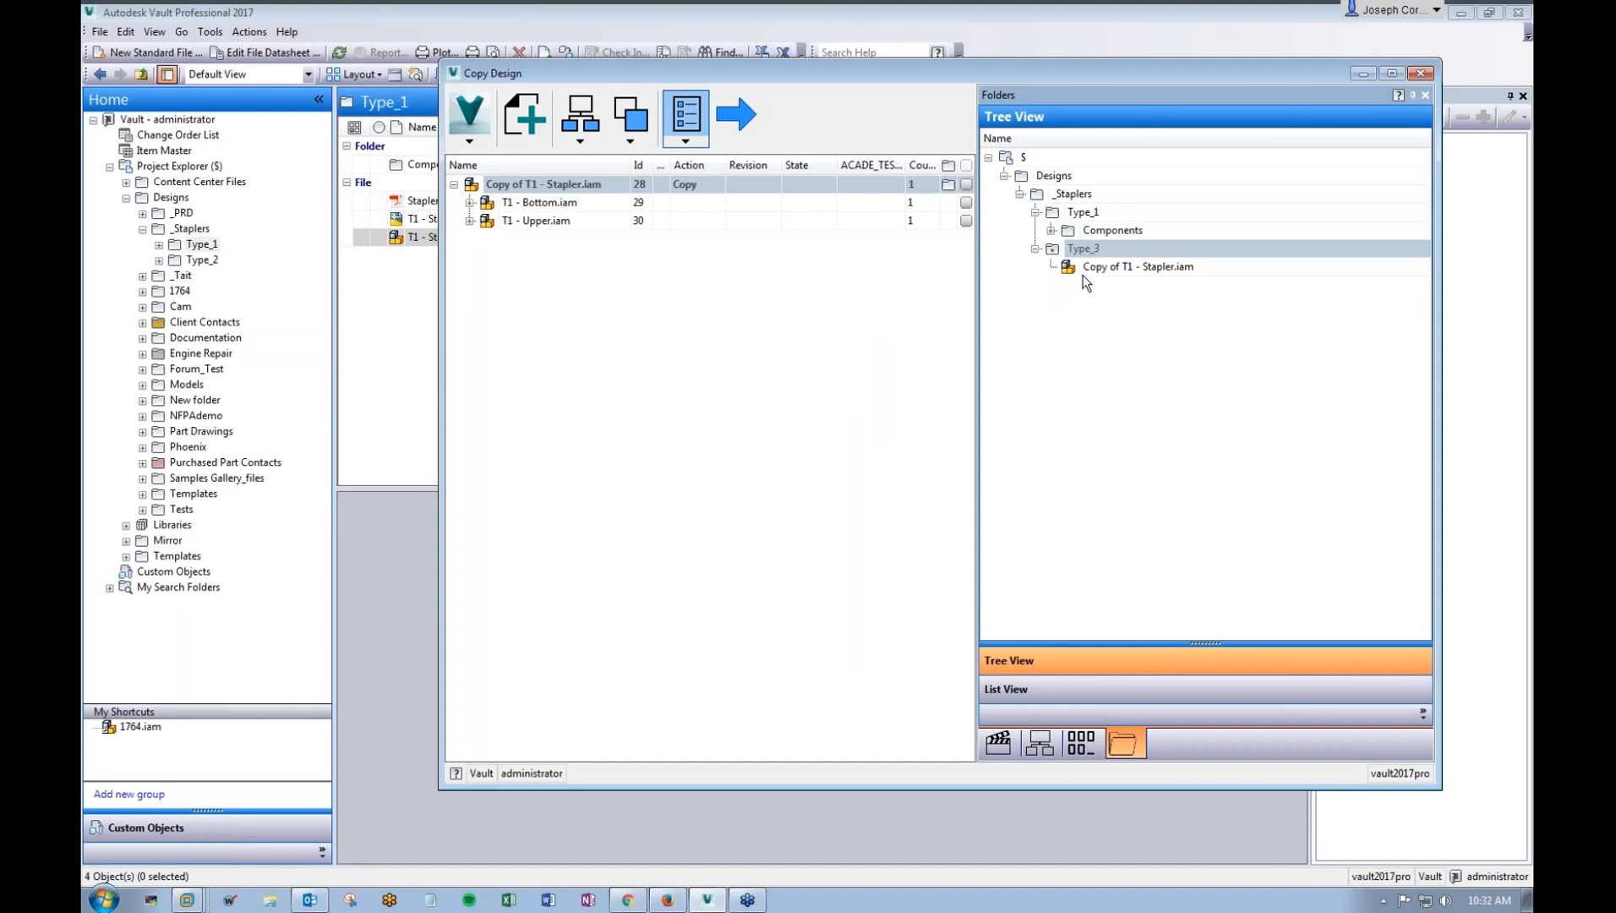
Step: Execute the design copy and inspect the copied assembly in the Type_3 folder
{"action": "left_click", "coordinate": [728, 119]}
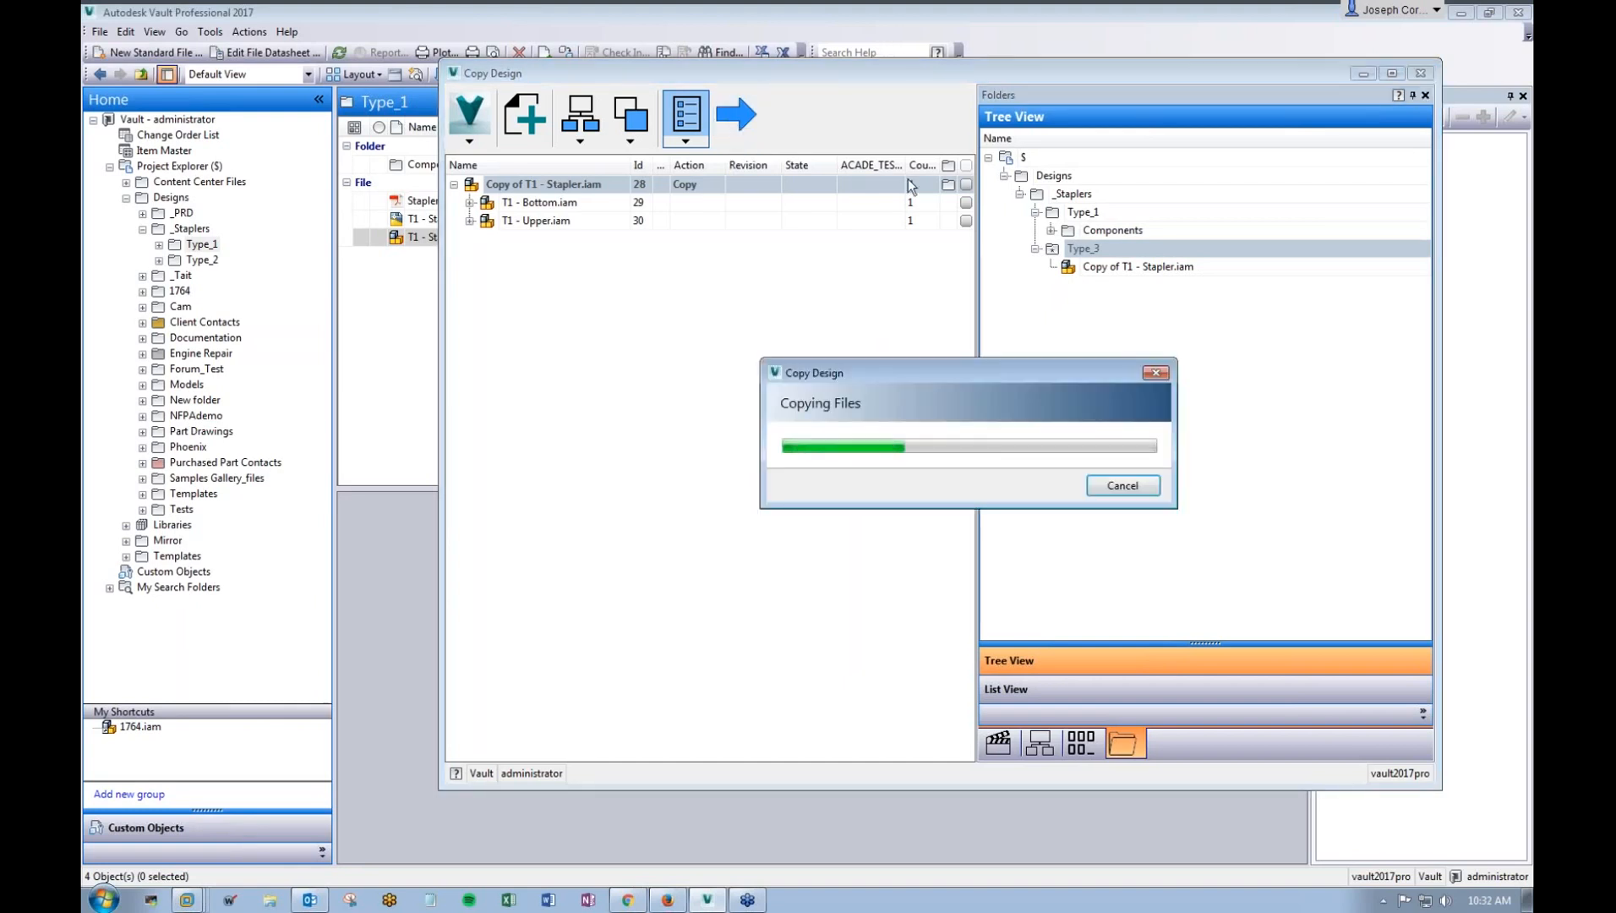
{"action": "left_click", "coordinate": [1421, 73]}
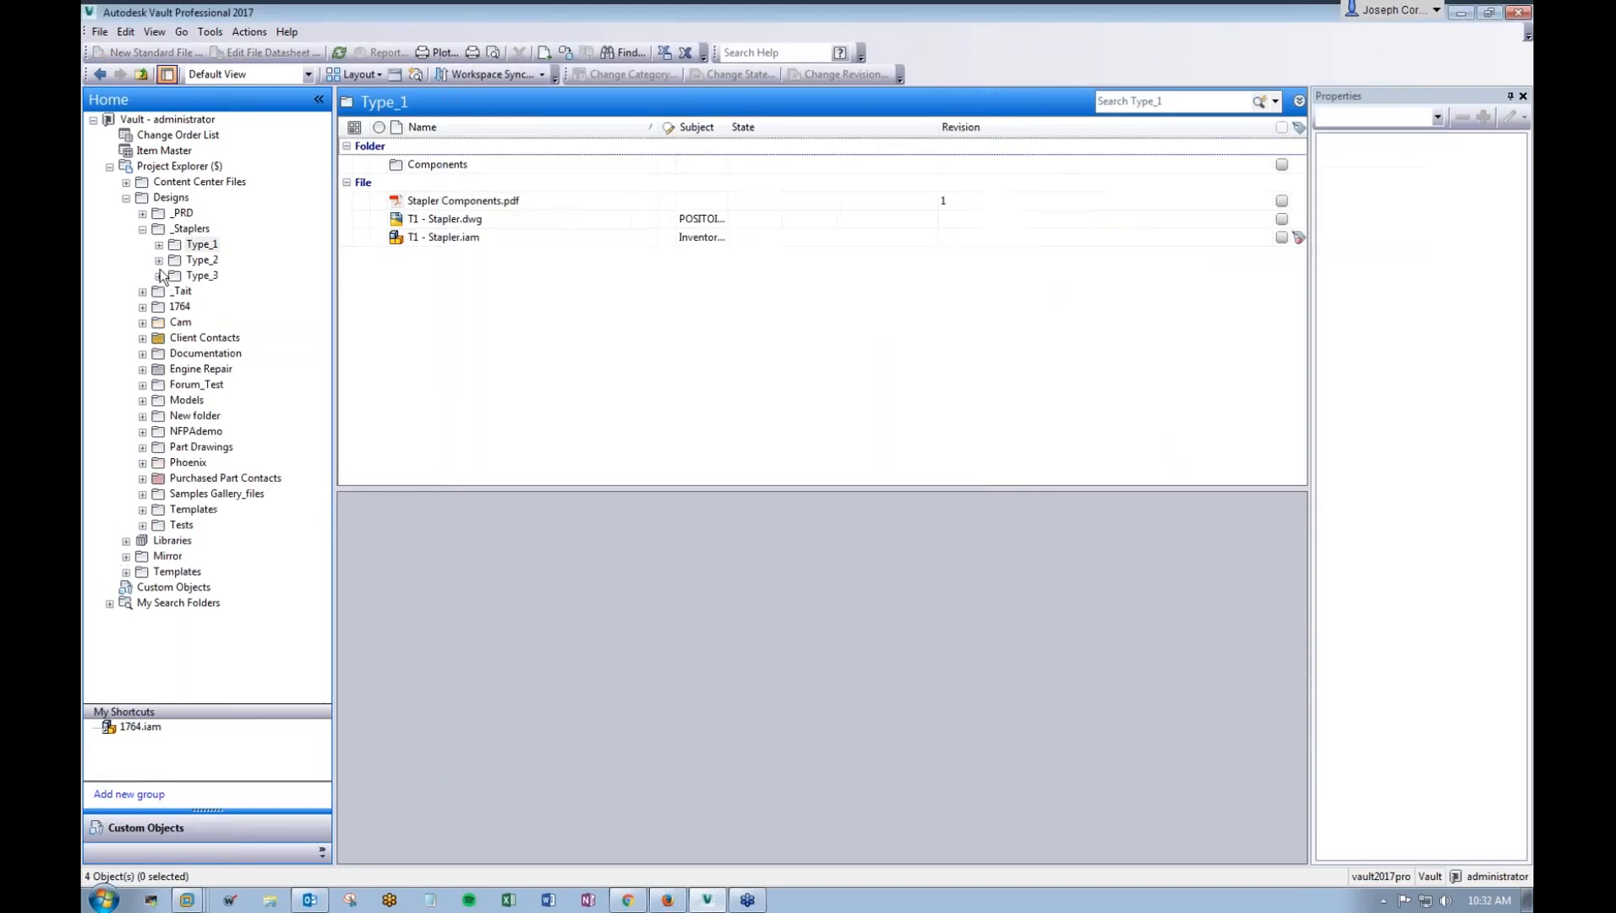
{"action": "left_click", "coordinate": [196, 278]}
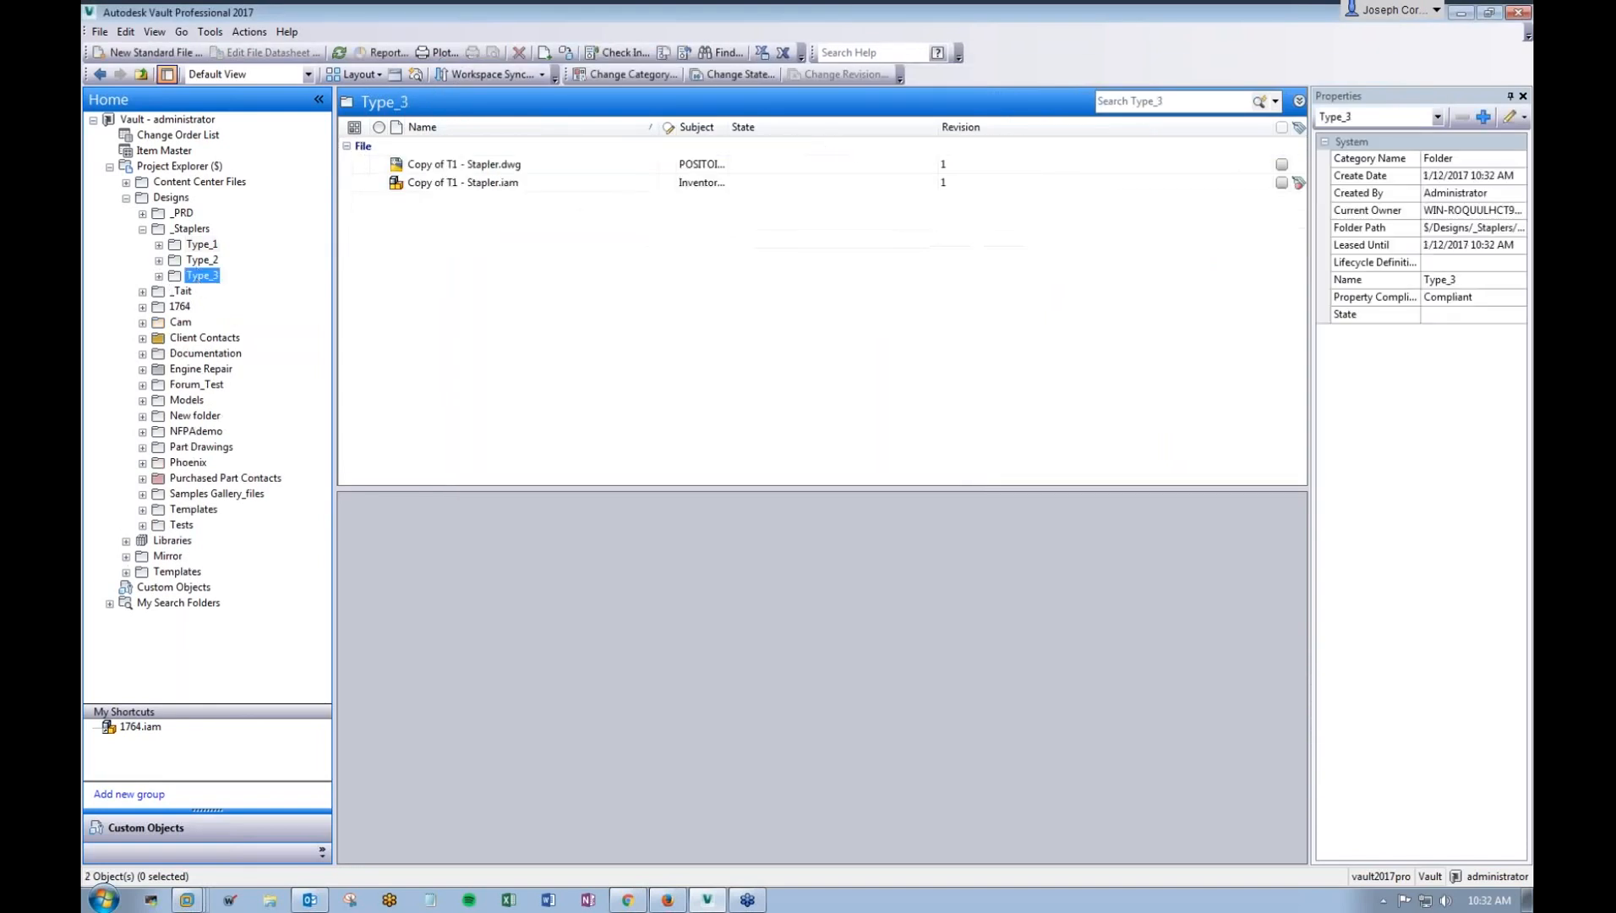
{"action": "left_click", "coordinate": [463, 182]}
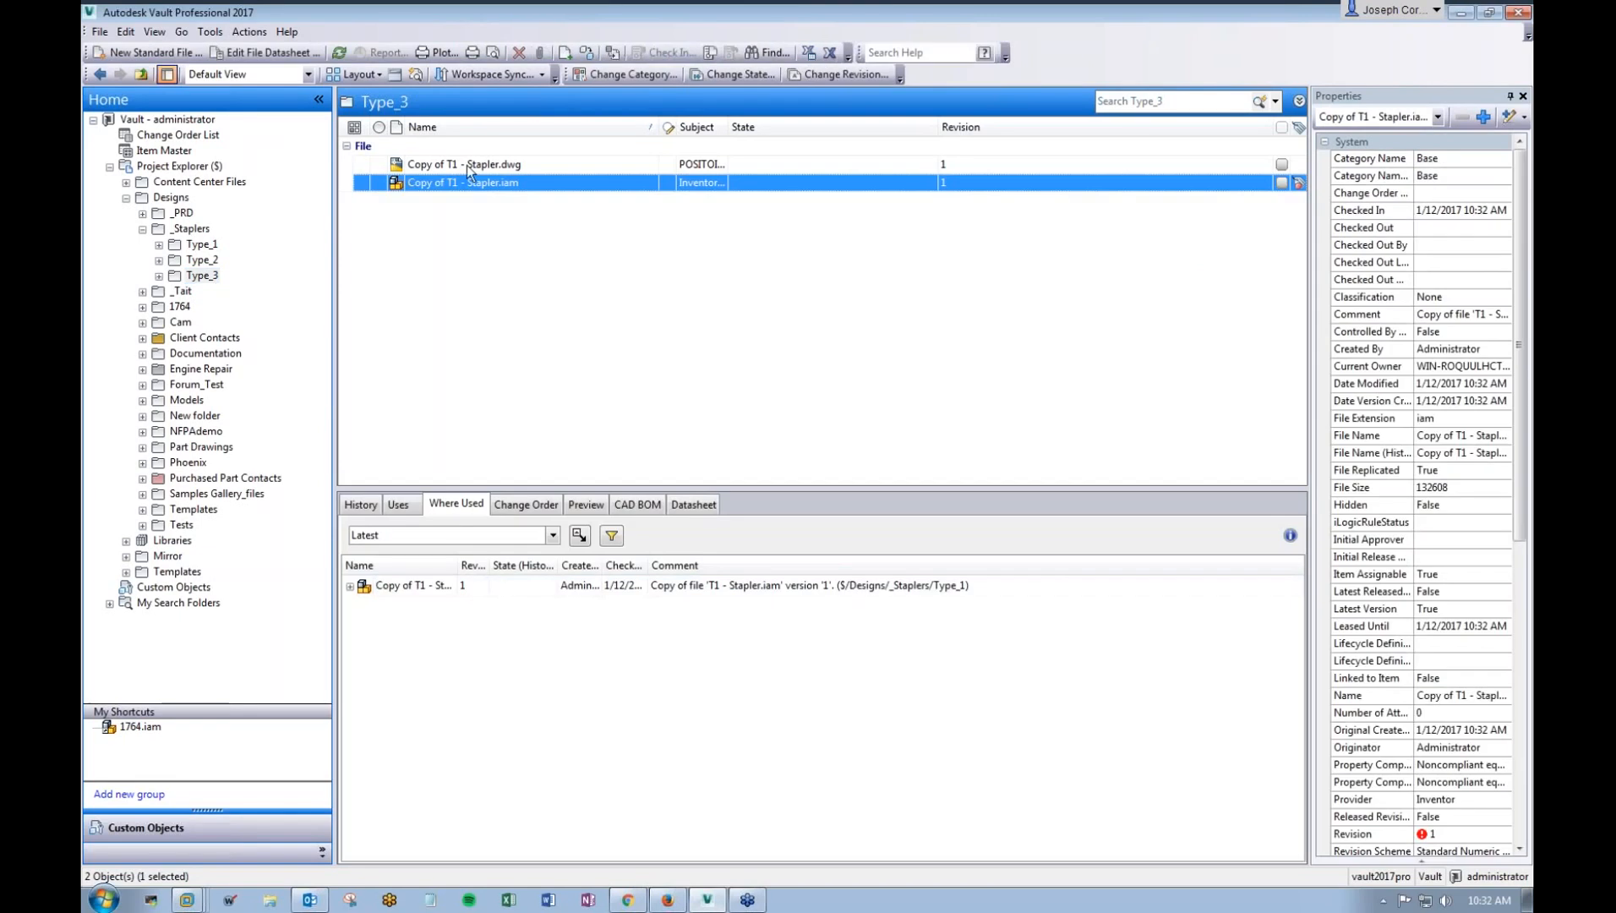
Step: Start another Copy Design on T1 - Stapler.iam from Type_1 and set the top-level assembly's action to Copy
{"action": "left_click", "coordinate": [207, 246]}
{"action": "right_click", "coordinate": [424, 238]}
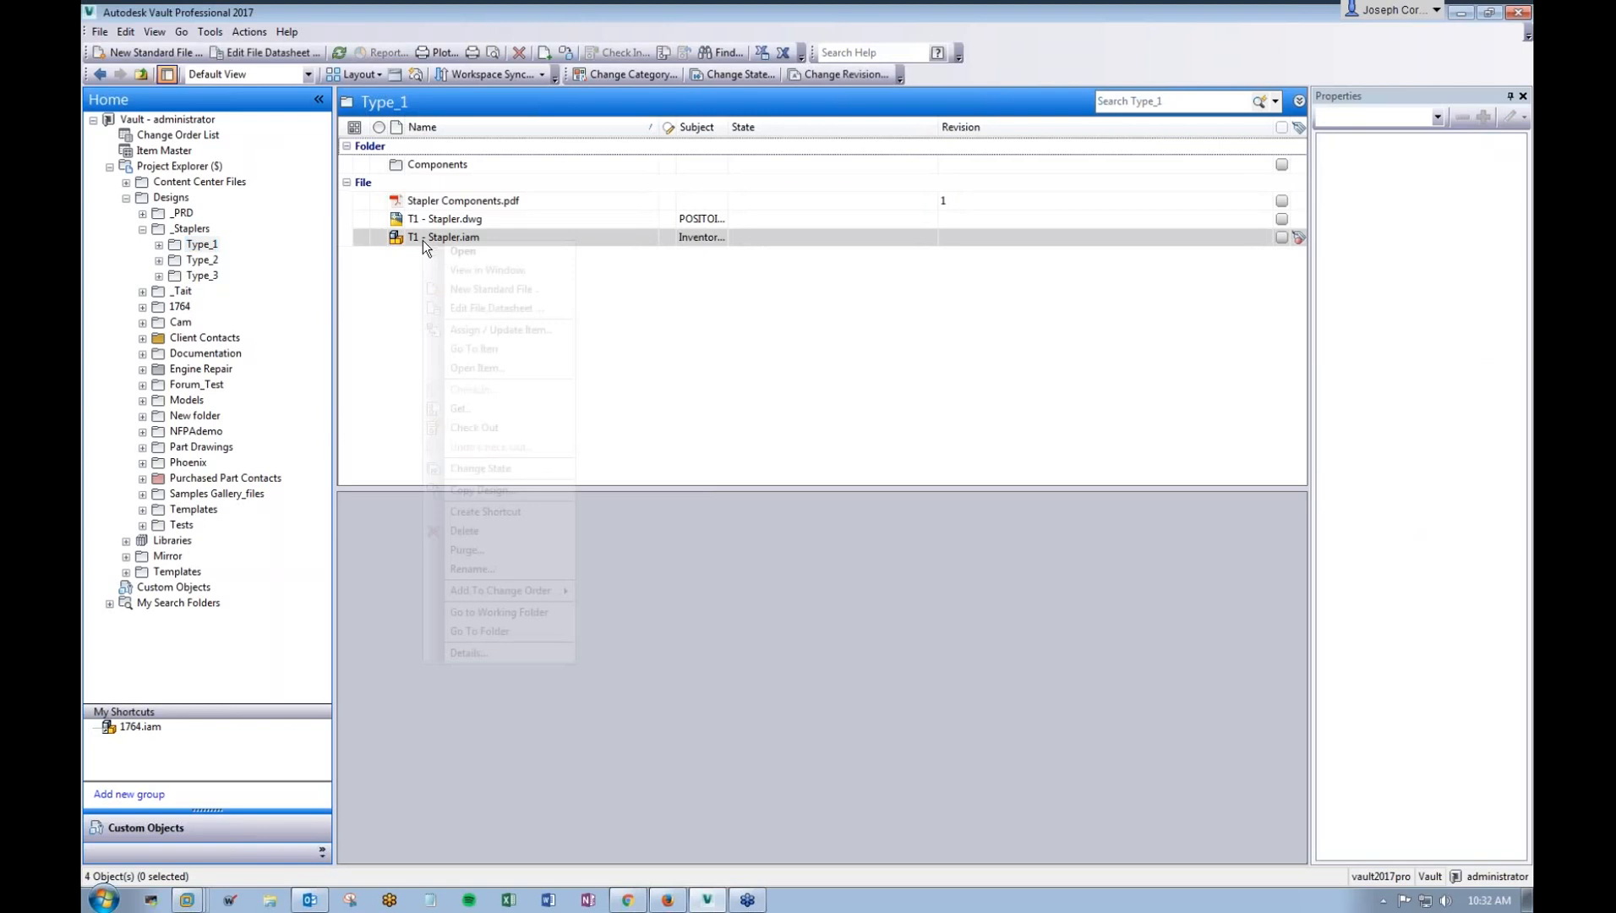
{"action": "left_click", "coordinate": [511, 489]}
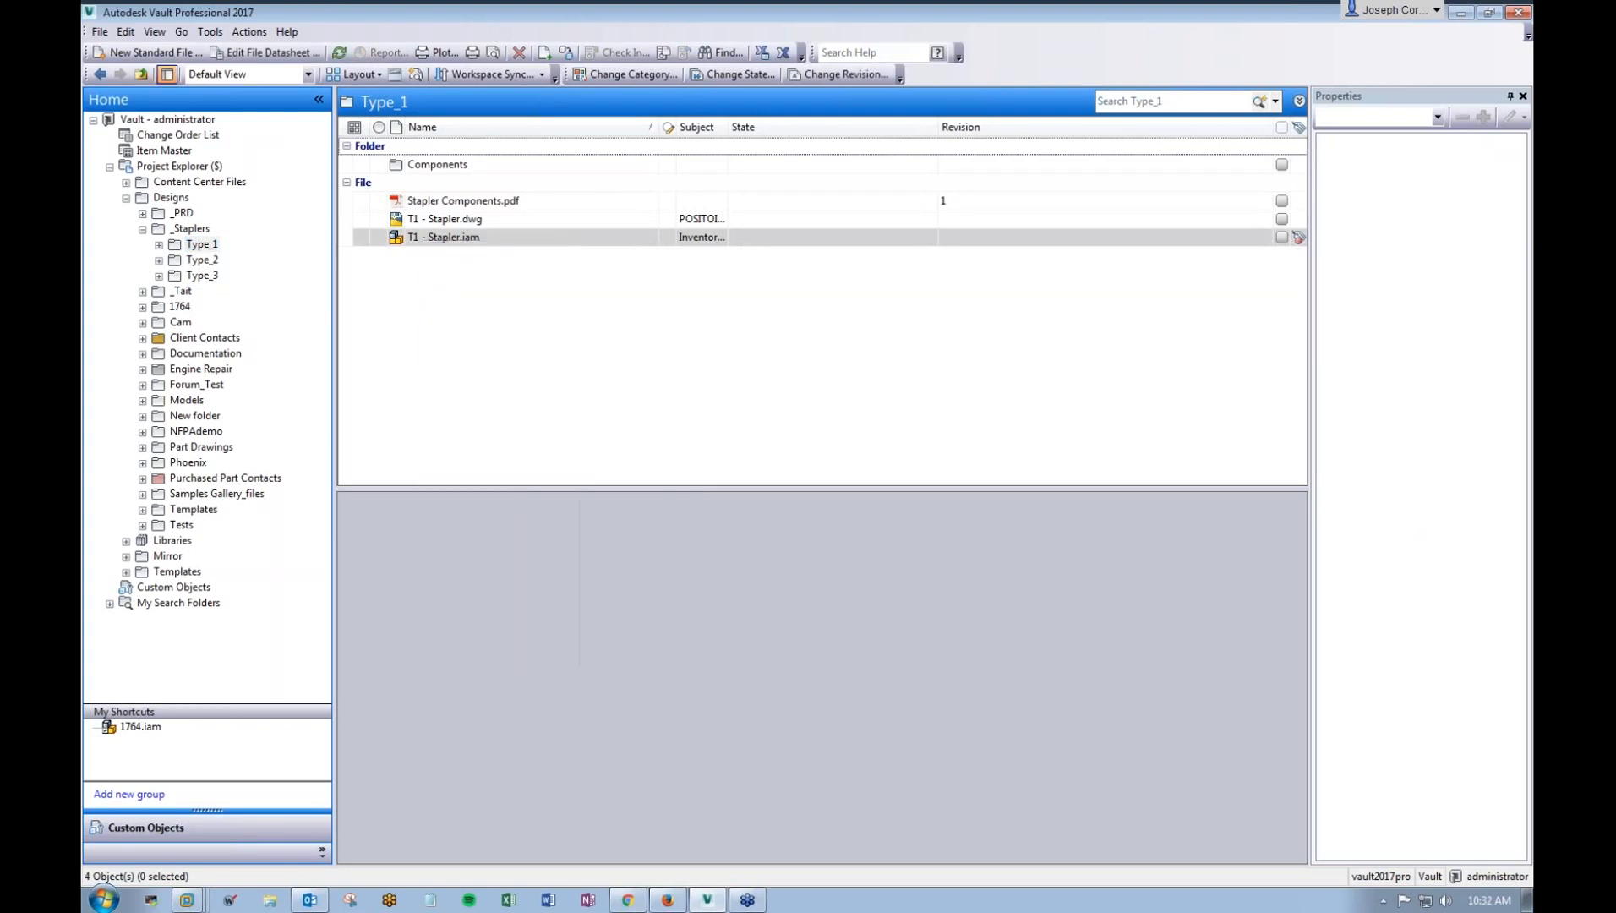
{"action": "right_click", "coordinate": [607, 187]}
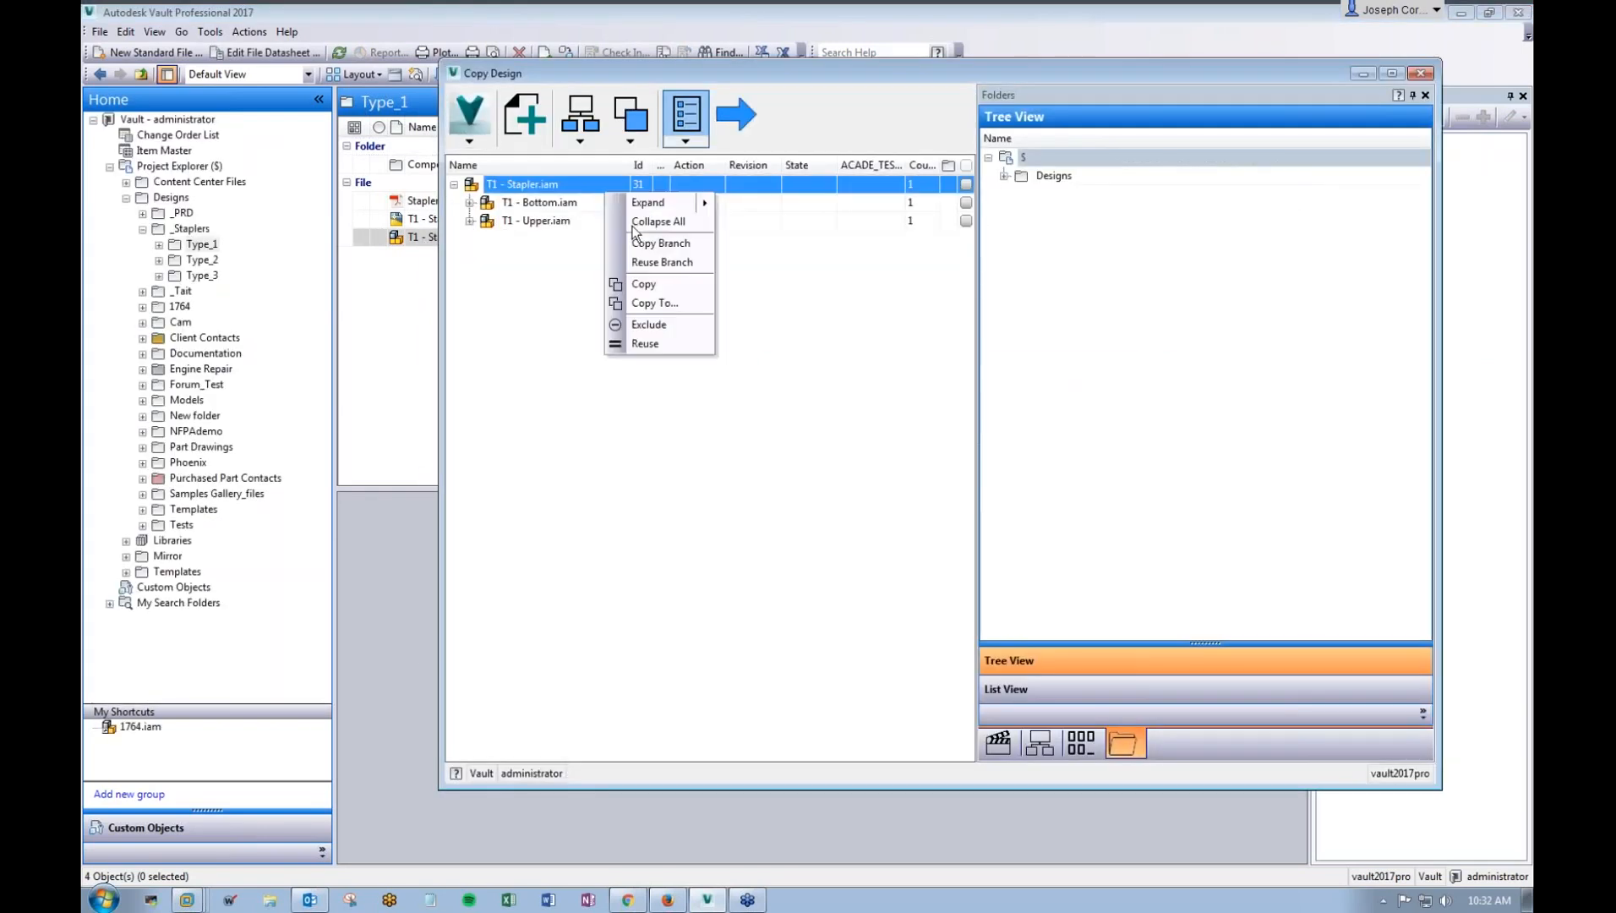
{"action": "left_click", "coordinate": [647, 283]}
Step: Change the copied stapler assembly's numbering scheme from None to SynergisDefault and view its entry under that scheme
{"action": "left_click", "coordinate": [1082, 744]}
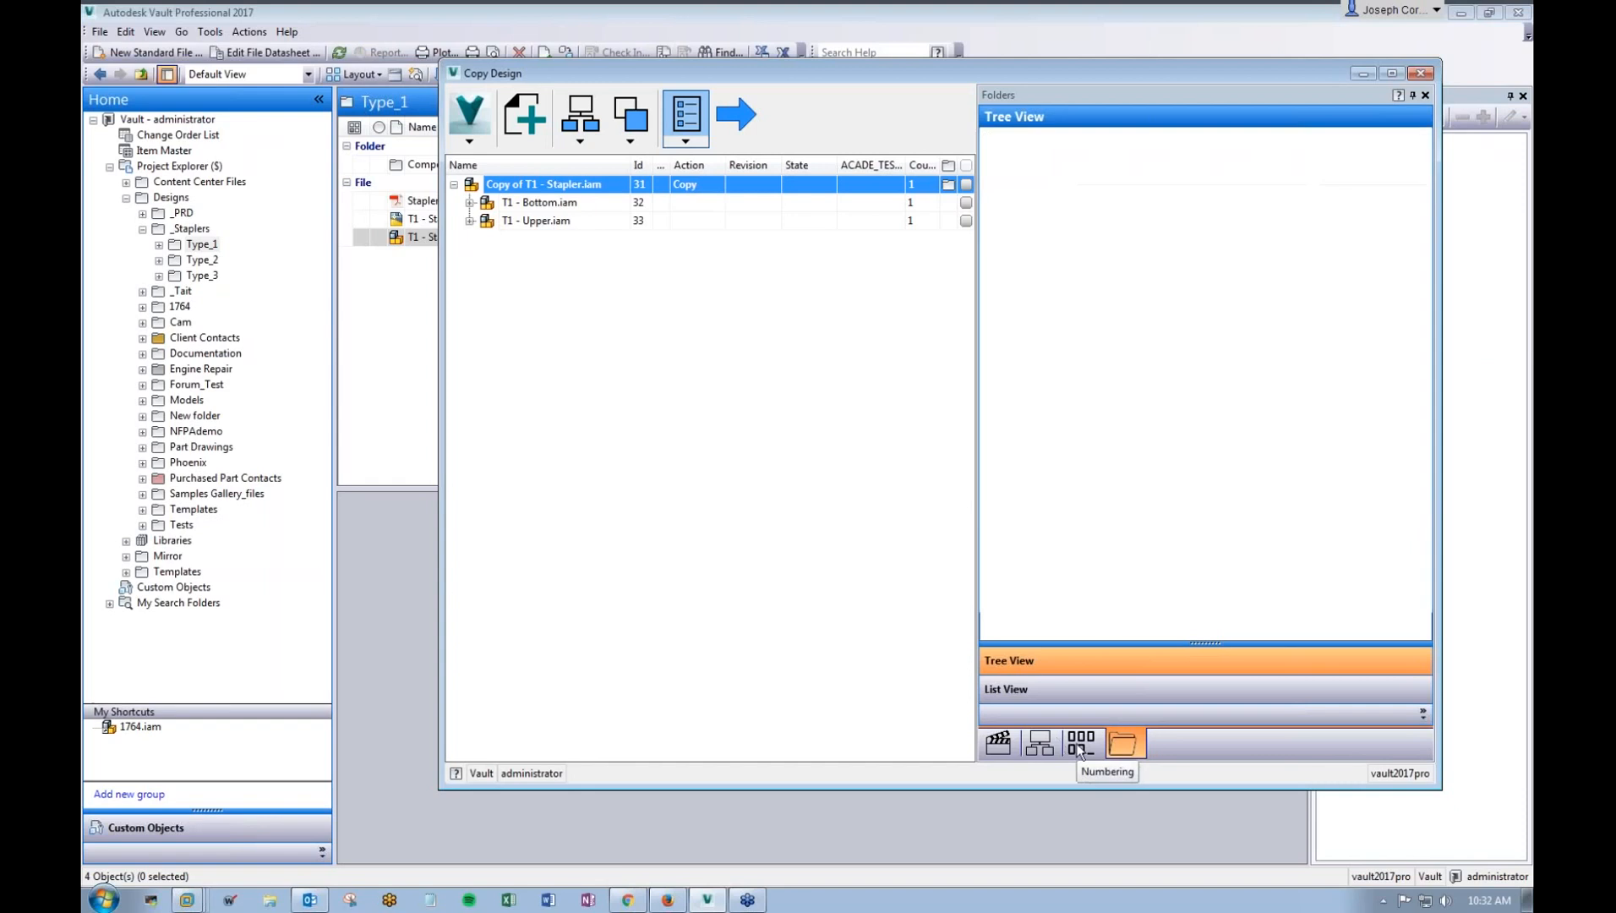
{"action": "right_click", "coordinate": [1090, 156]}
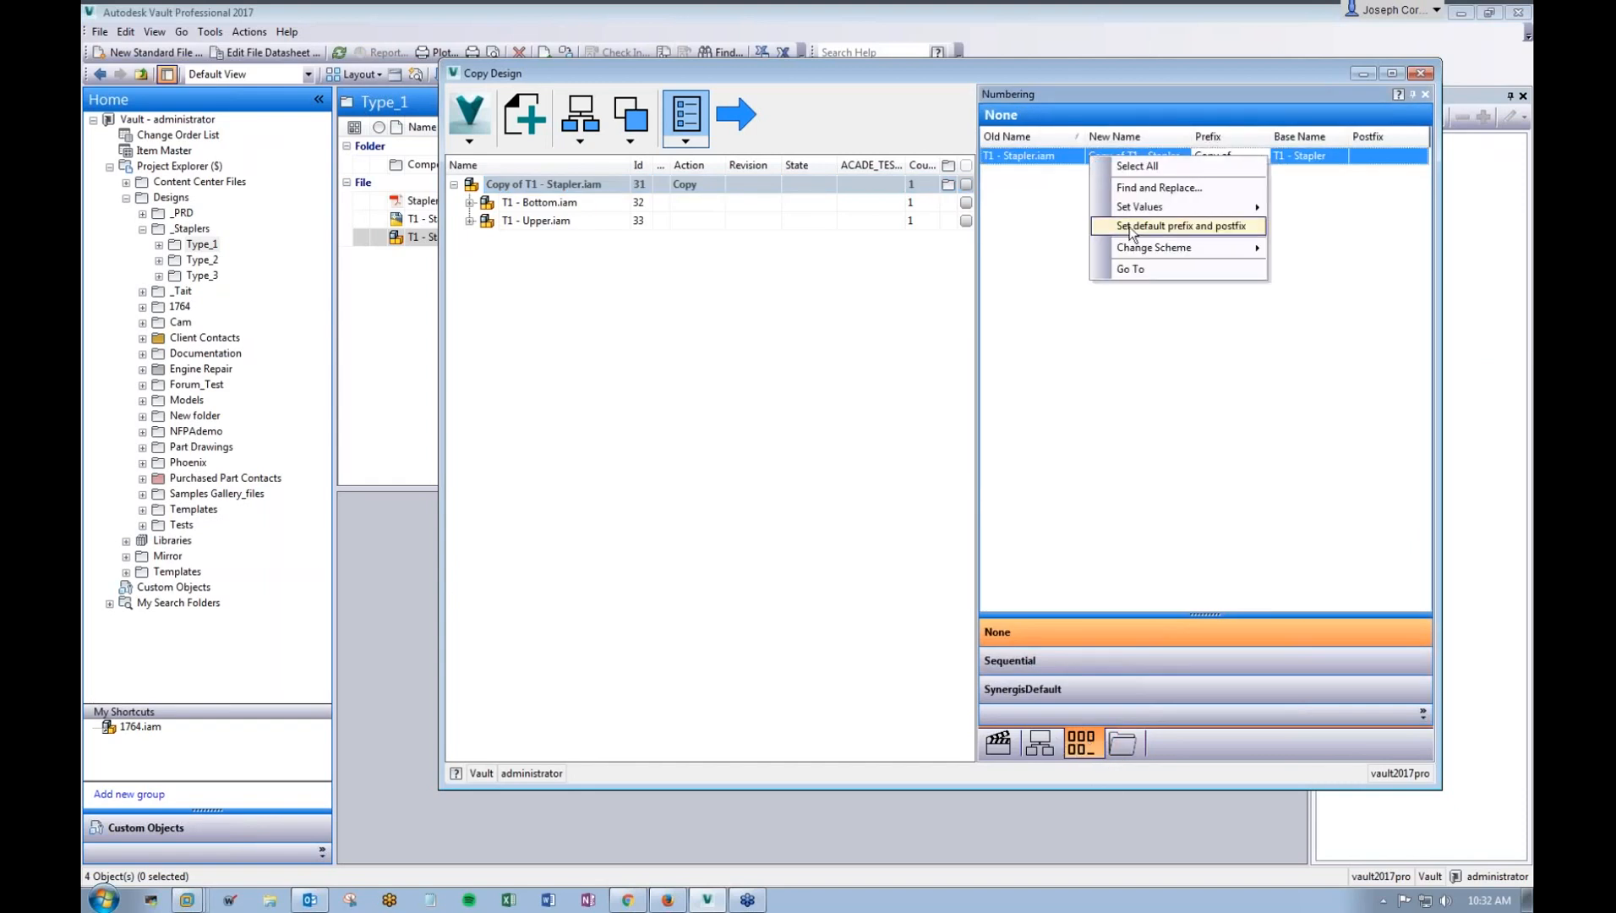
{"action": "mouse_move", "coordinate": [1131, 252]}
{"action": "left_click", "coordinate": [1328, 268]}
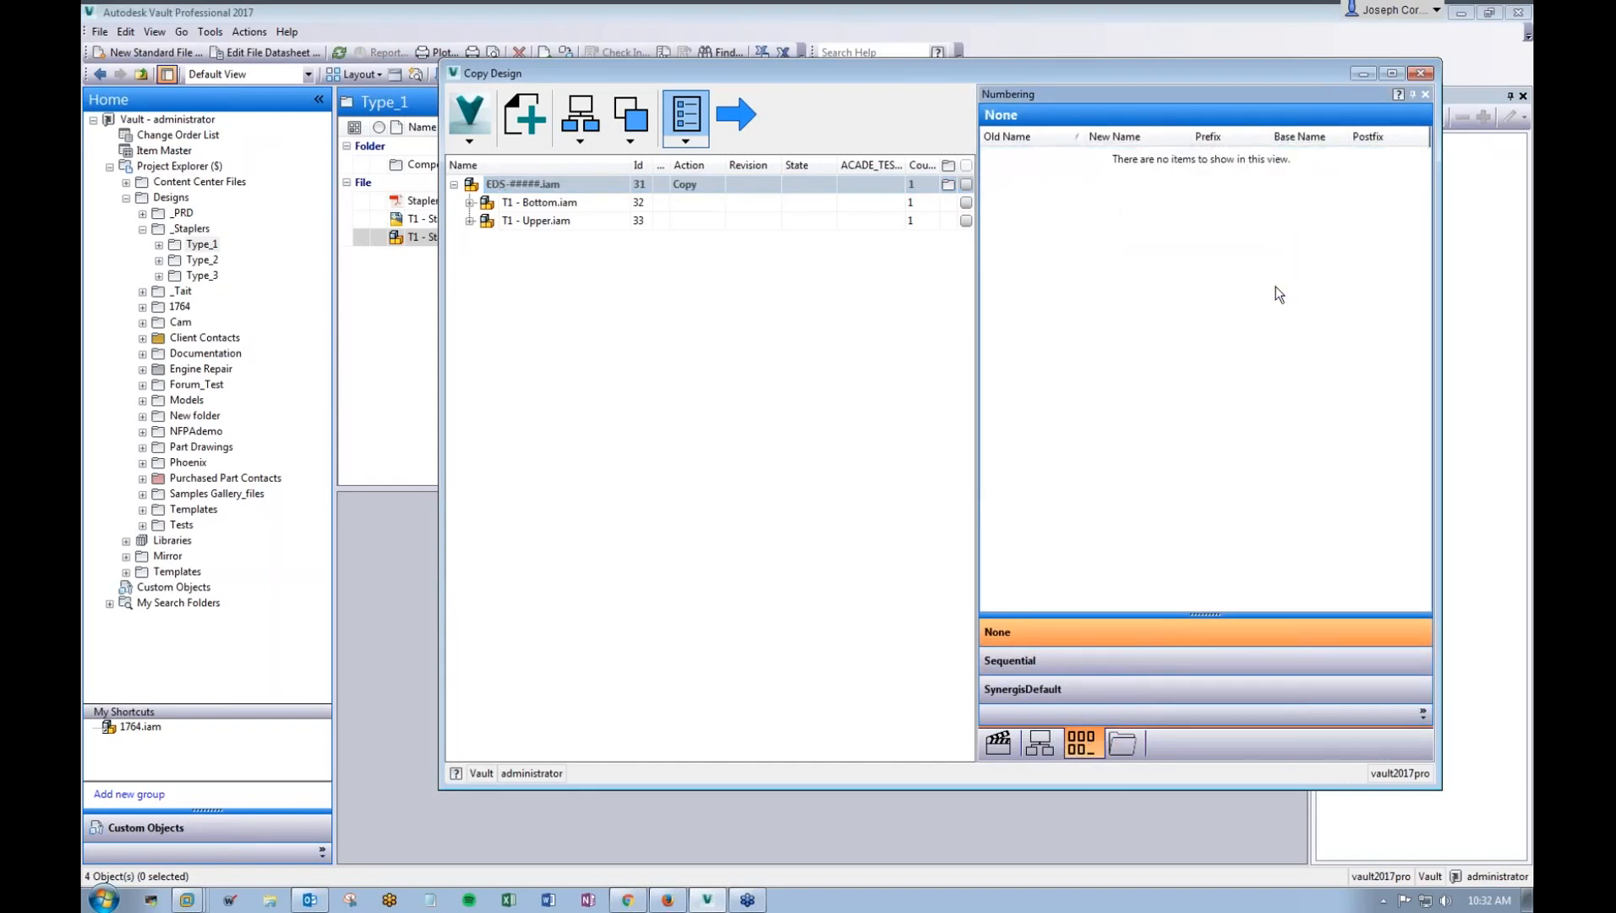
{"action": "left_click", "coordinate": [1101, 693]}
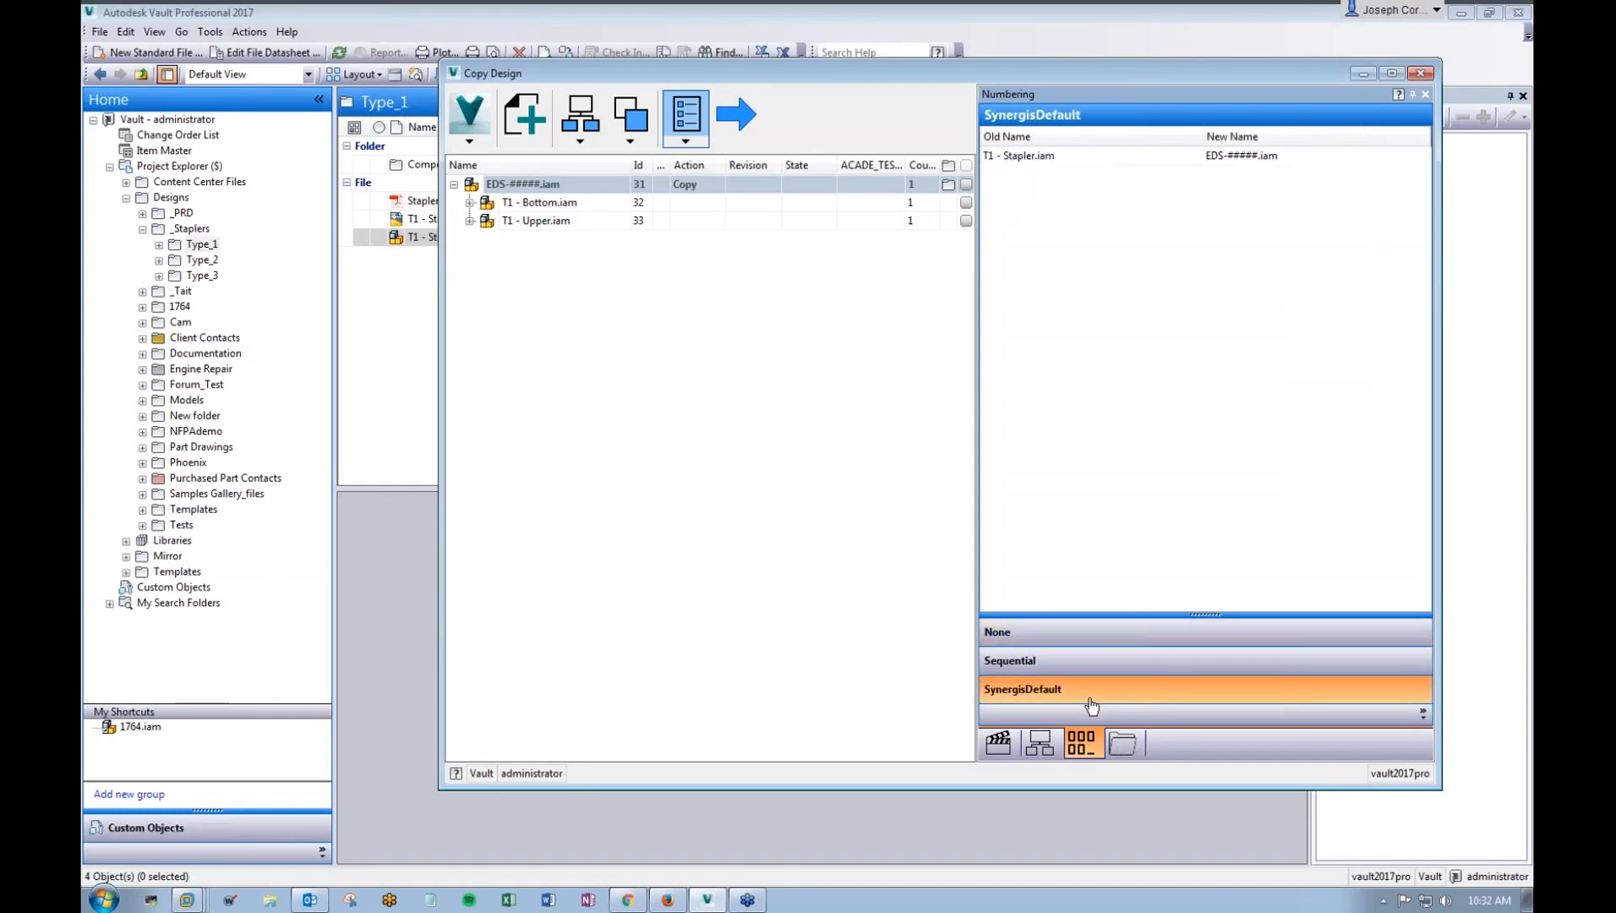
Step: Redirect the EDS-numbered assembly copy from Type_1 to a new folder named Type_4 under _Staplers
{"action": "left_click", "coordinate": [1123, 743]}
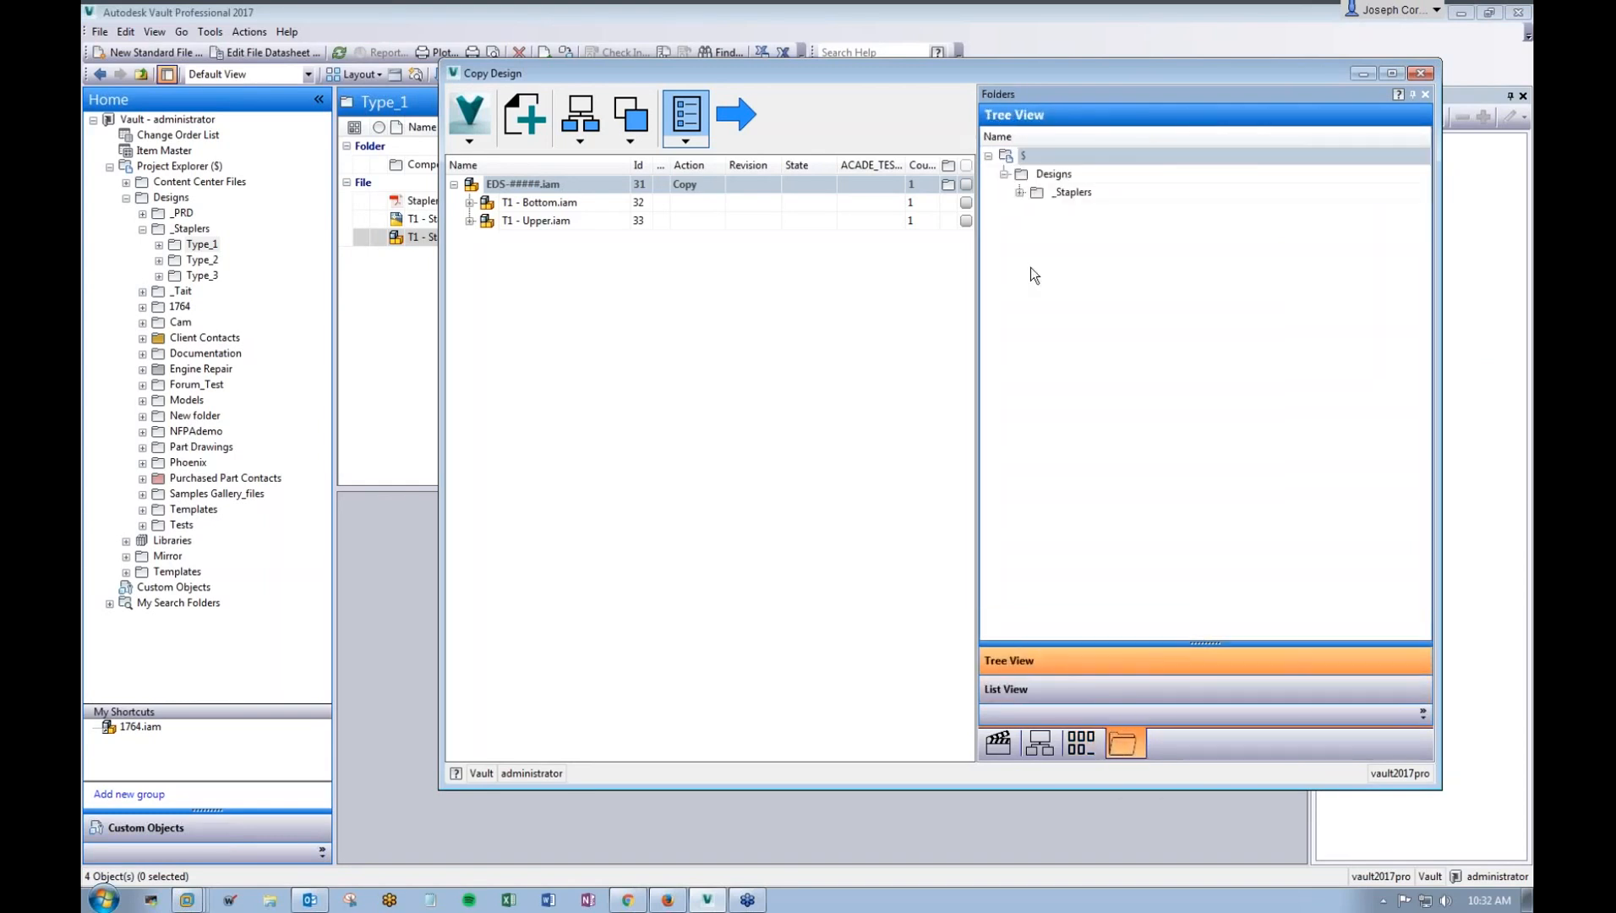
{"action": "left_click", "coordinate": [1019, 192]}
{"action": "left_click", "coordinate": [1035, 211]}
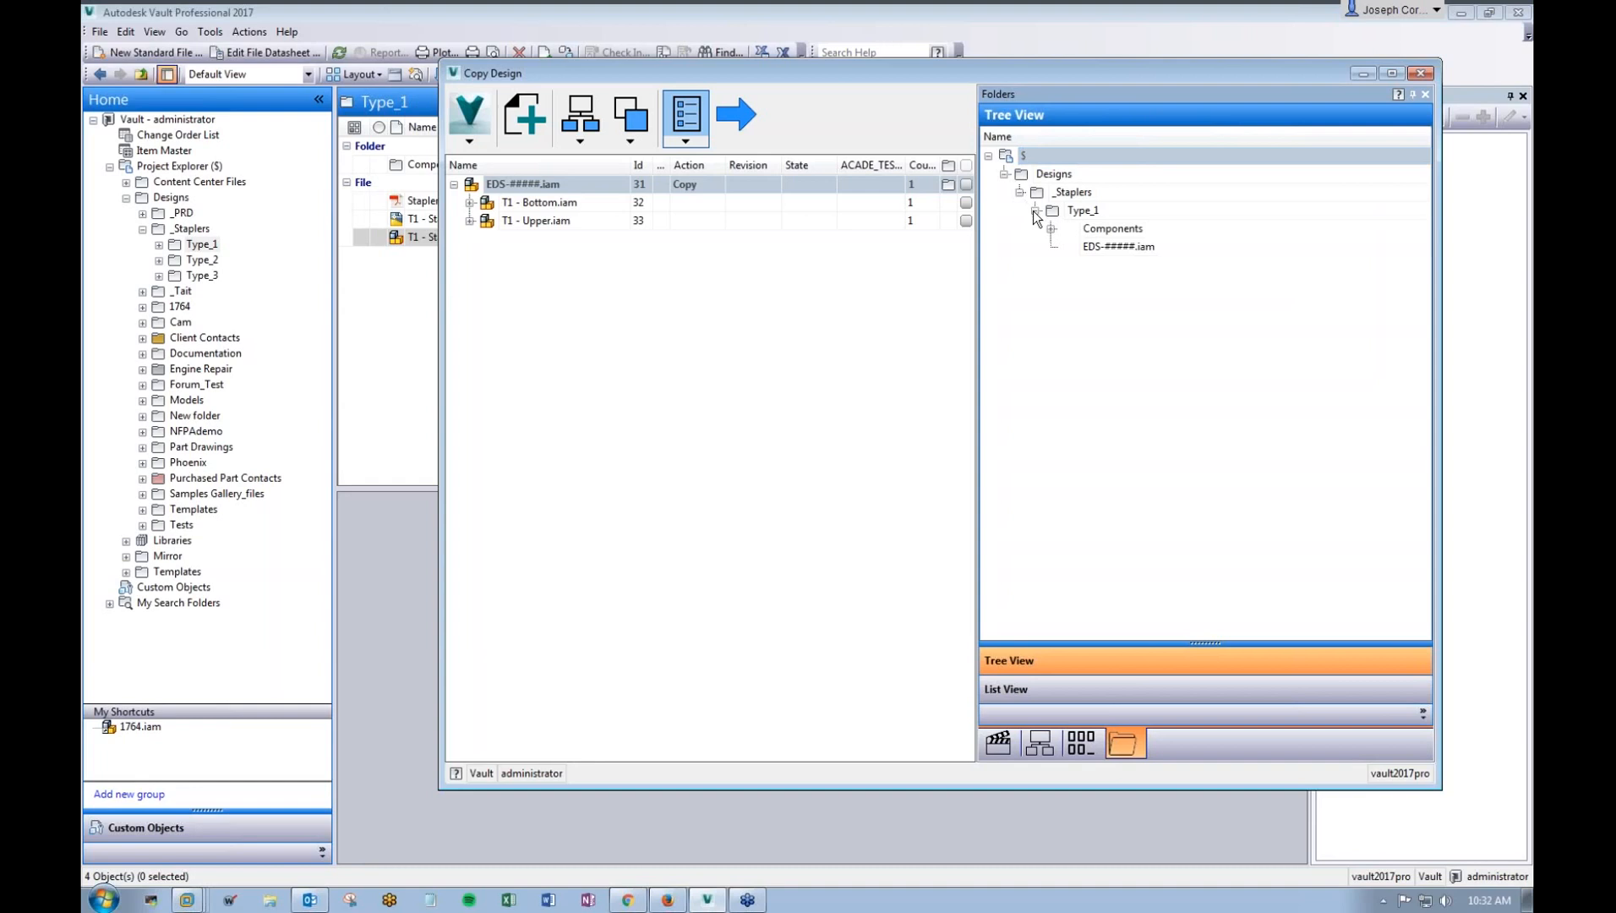
{"action": "right_click", "coordinate": [1099, 247]}
{"action": "left_click", "coordinate": [1104, 272]}
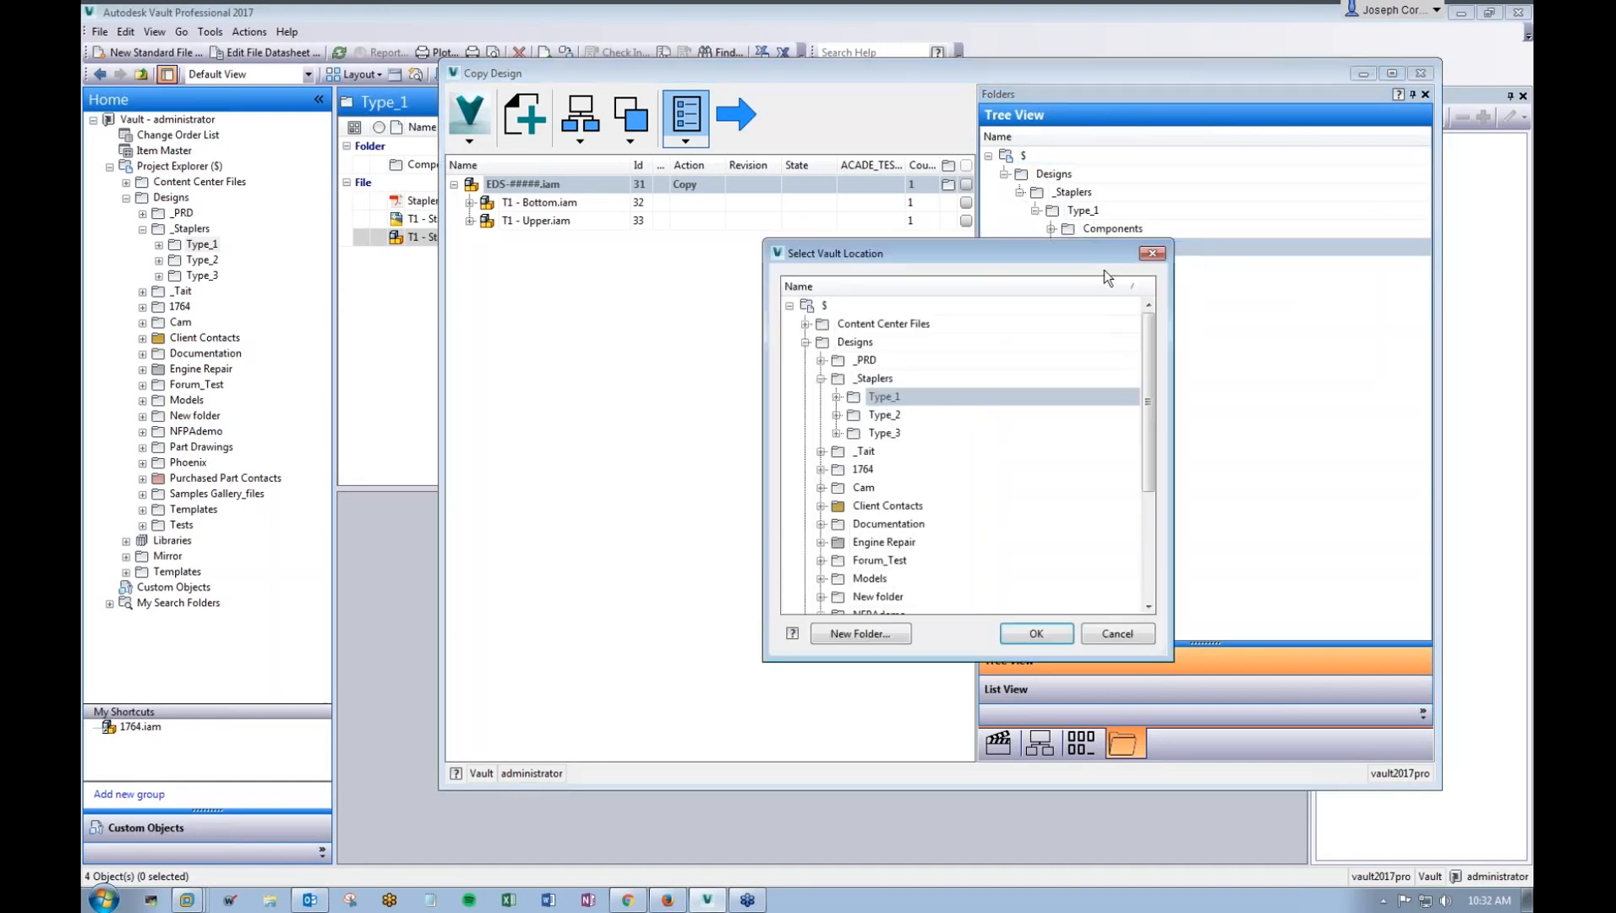
{"action": "left_click", "coordinate": [873, 379]}
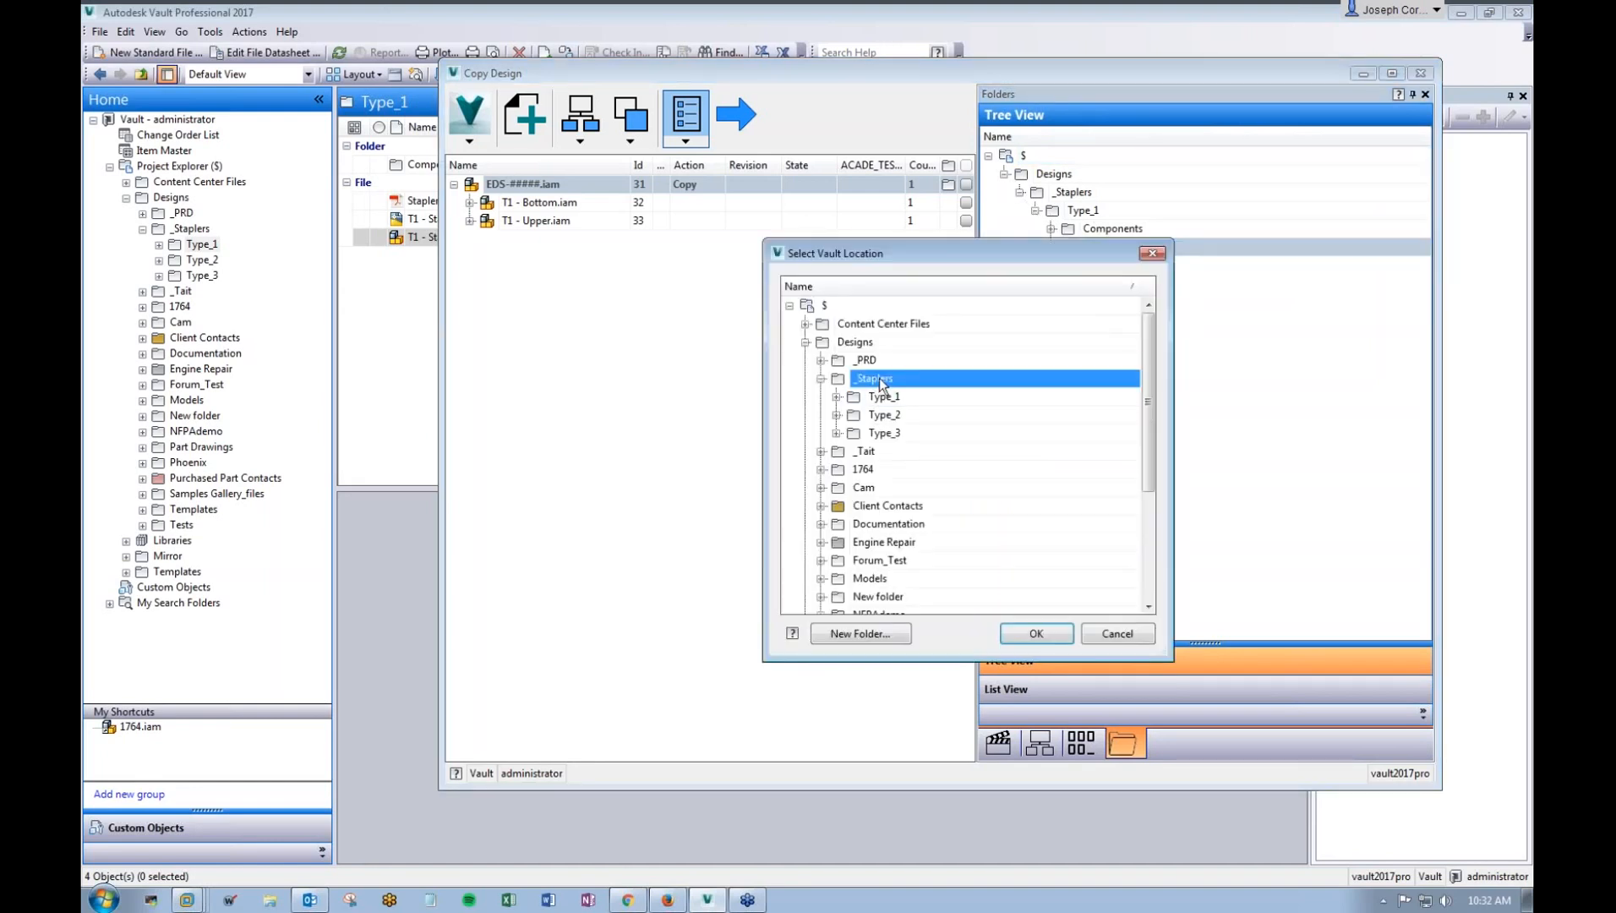
{"action": "left_click", "coordinate": [867, 634]}
{"action": "type", "text": "Type_4"}
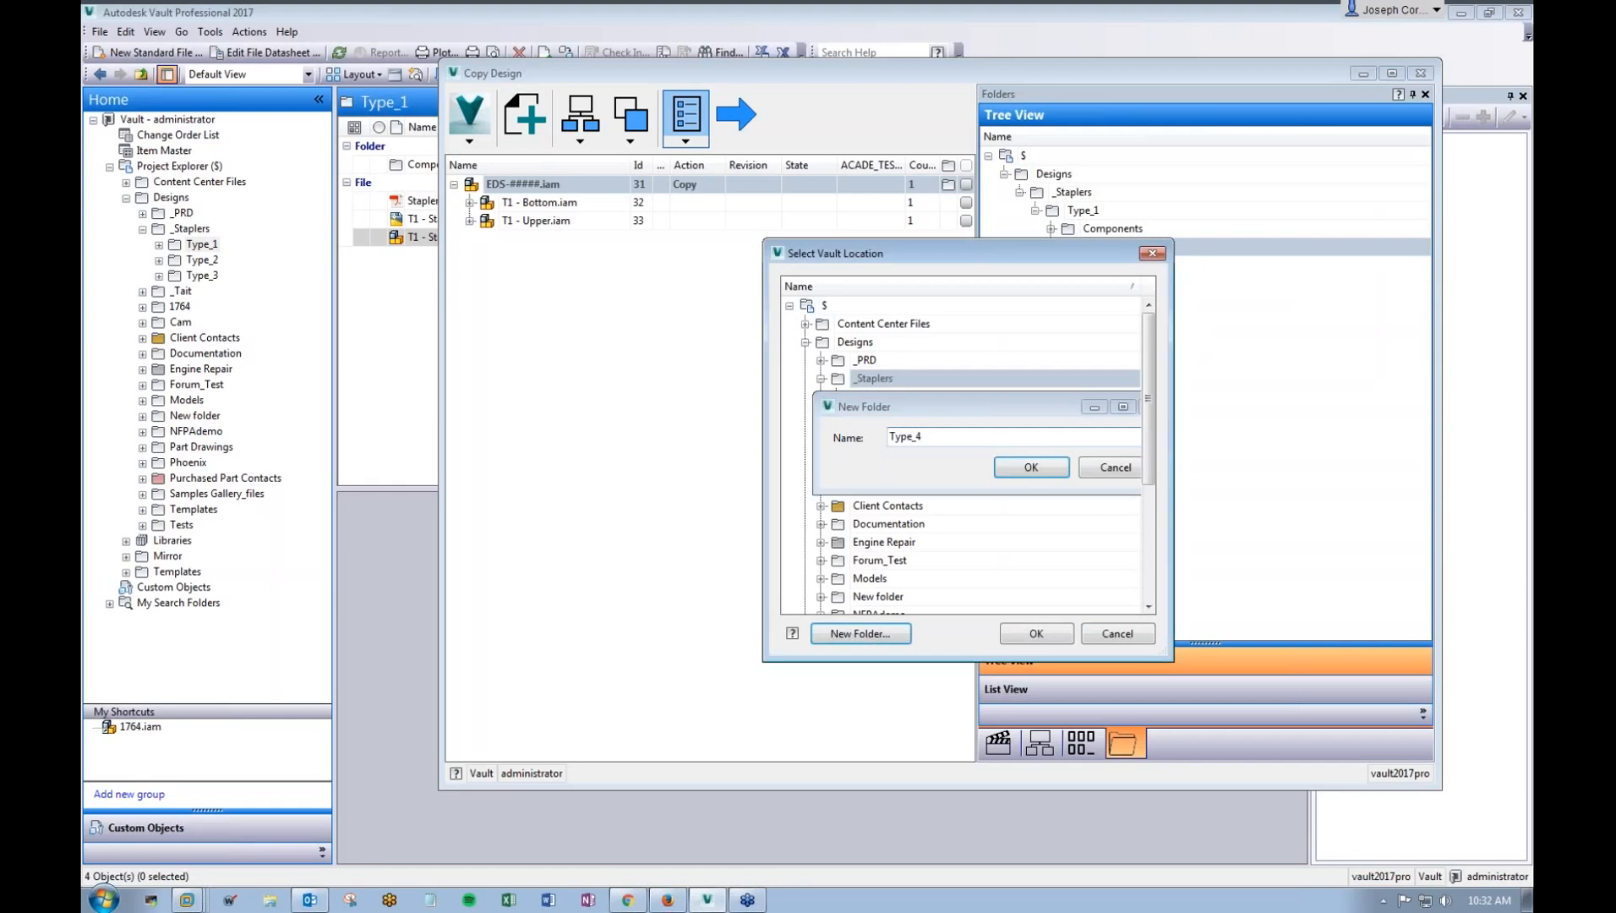
{"action": "key", "text": "Return"}
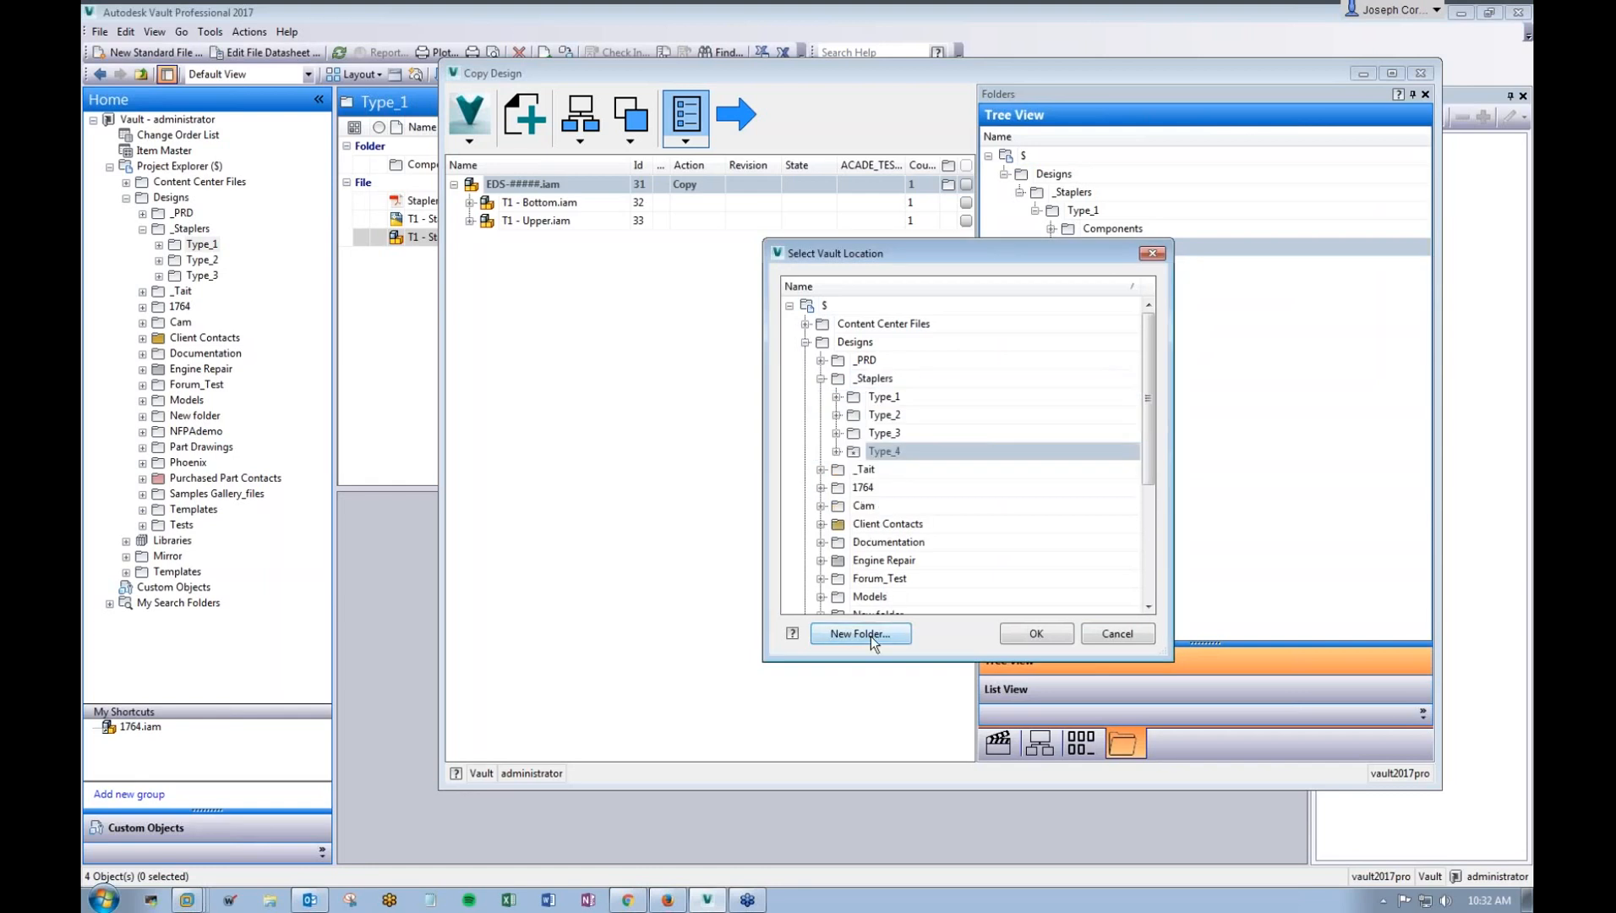
{"action": "left_click", "coordinate": [1046, 630]}
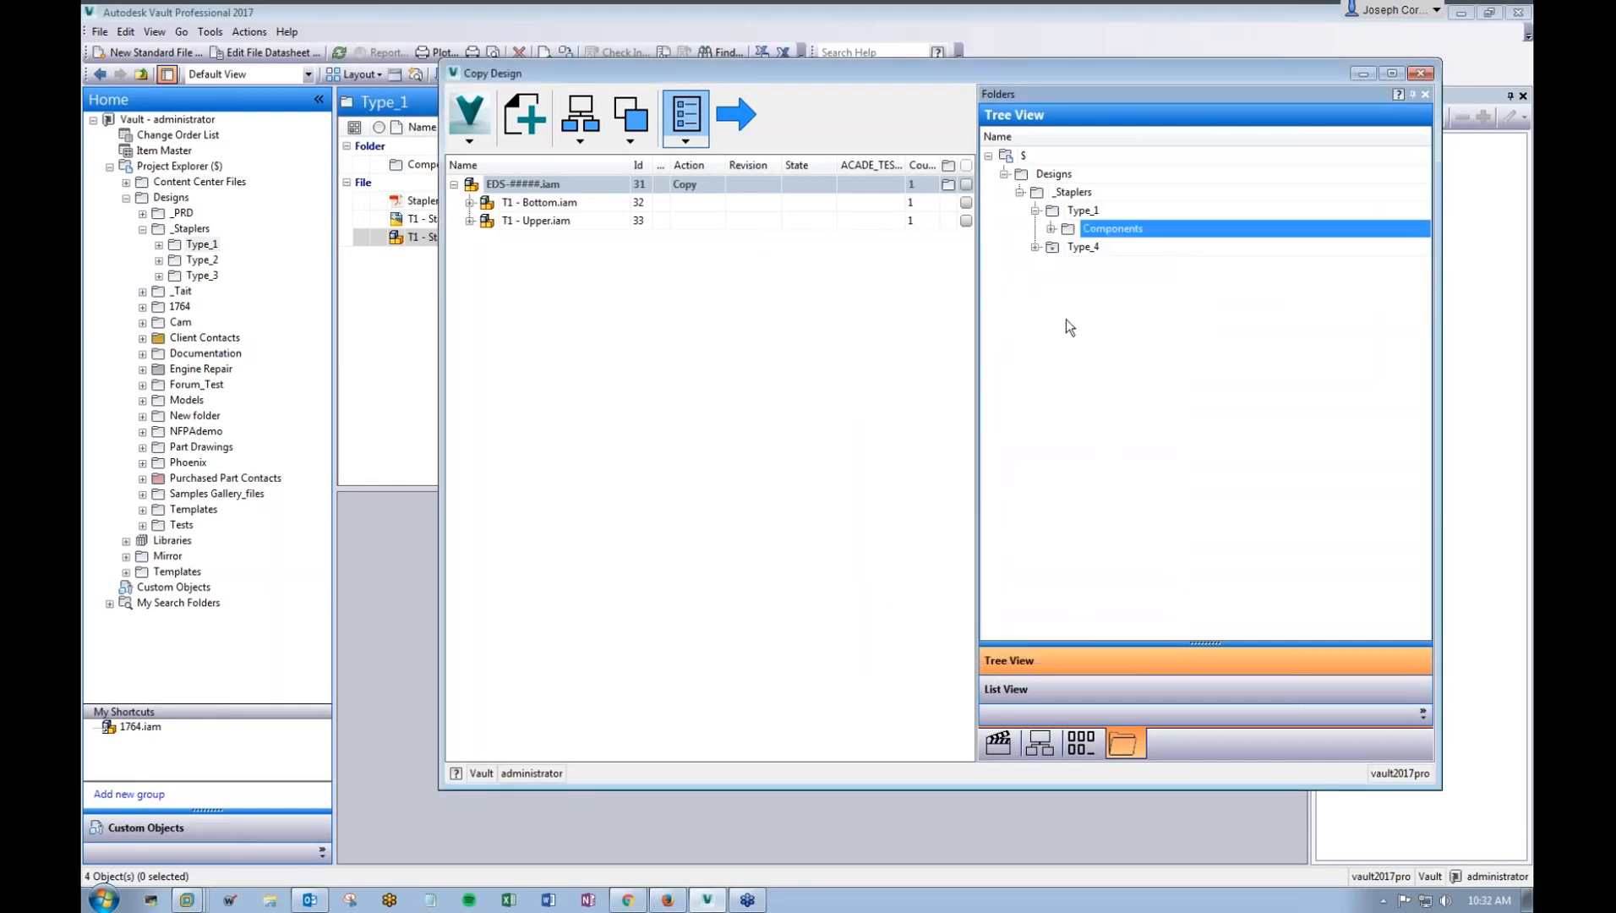
{"action": "left_click", "coordinate": [1035, 247]}
{"action": "left_click", "coordinate": [1105, 267]}
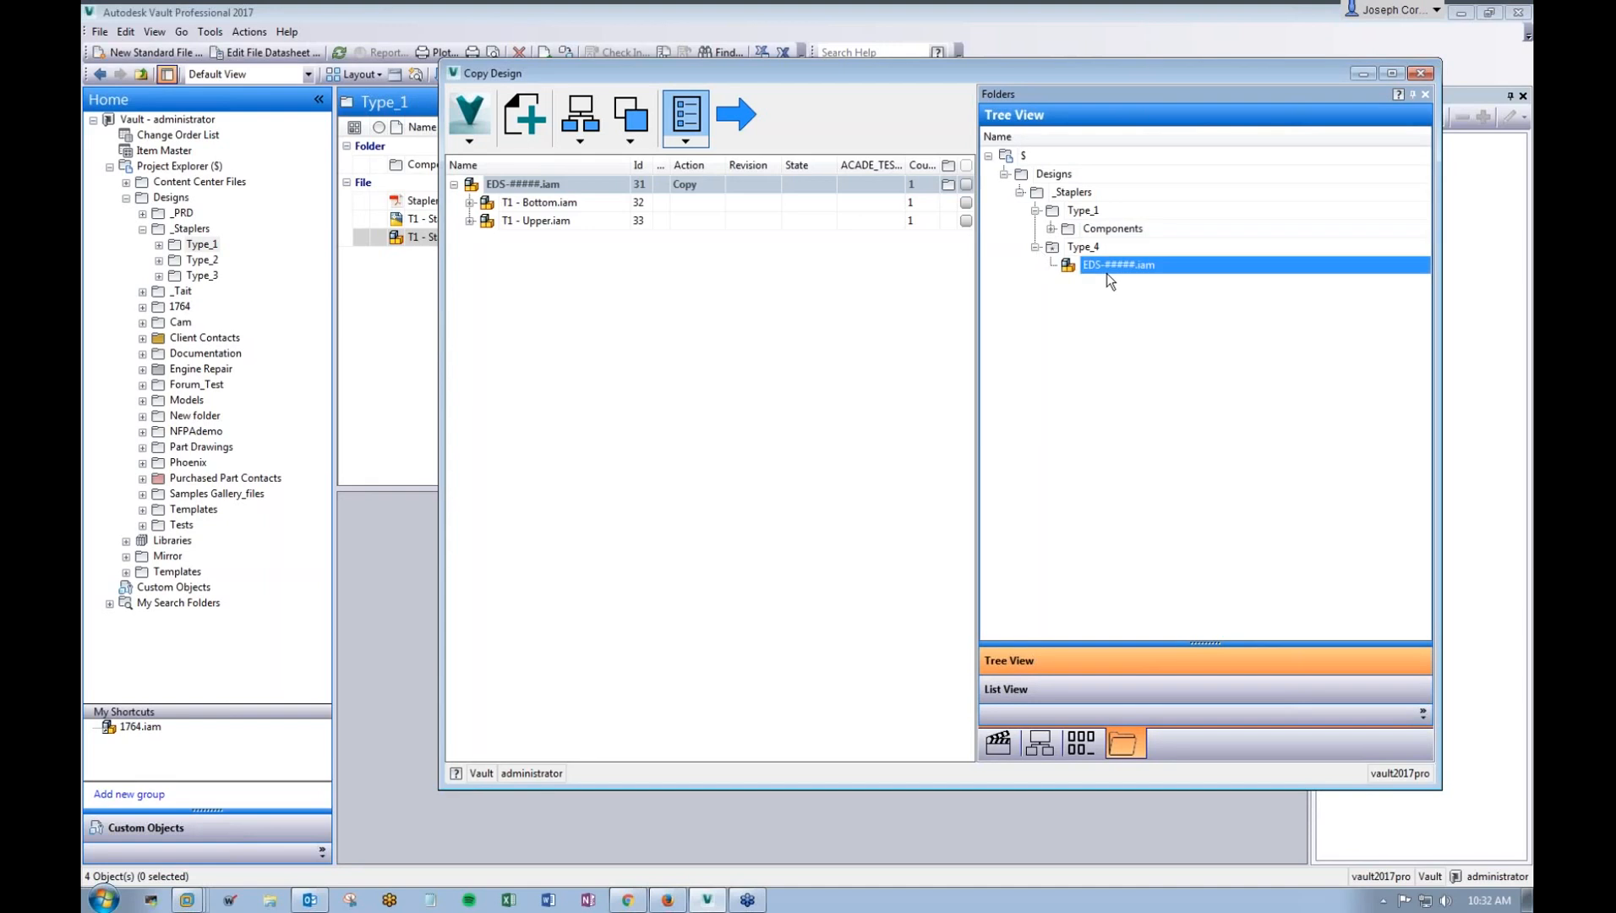
Step: Execute the design copy, close the Copy Design window and show the contents of the Type_4 folder
{"action": "left_click", "coordinate": [737, 105]}
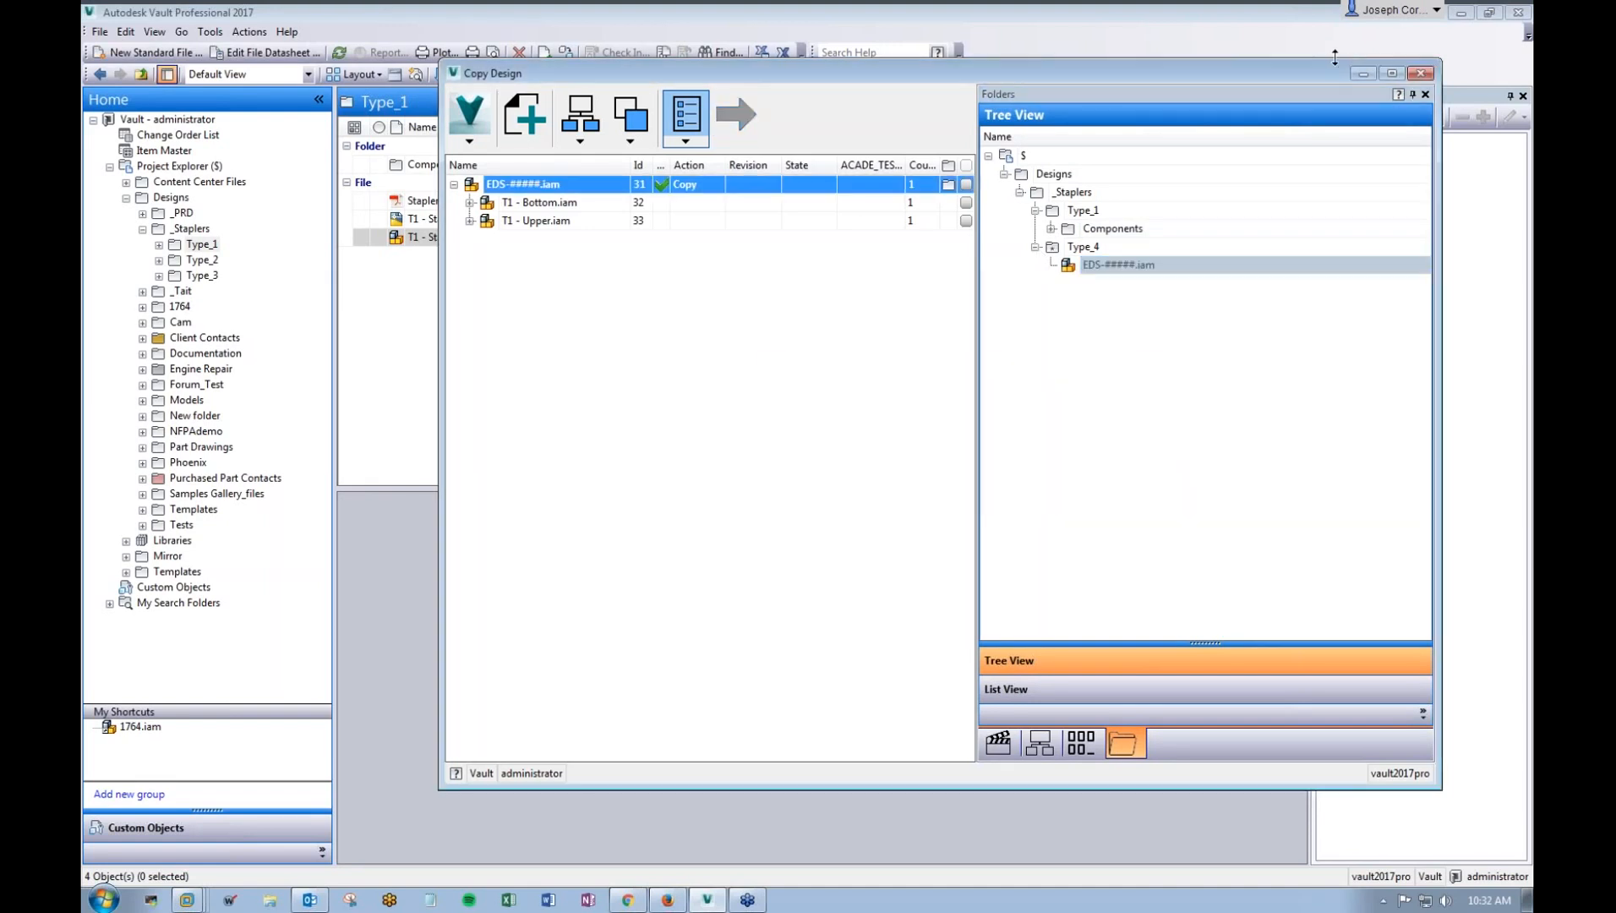
{"action": "left_click", "coordinate": [1423, 76]}
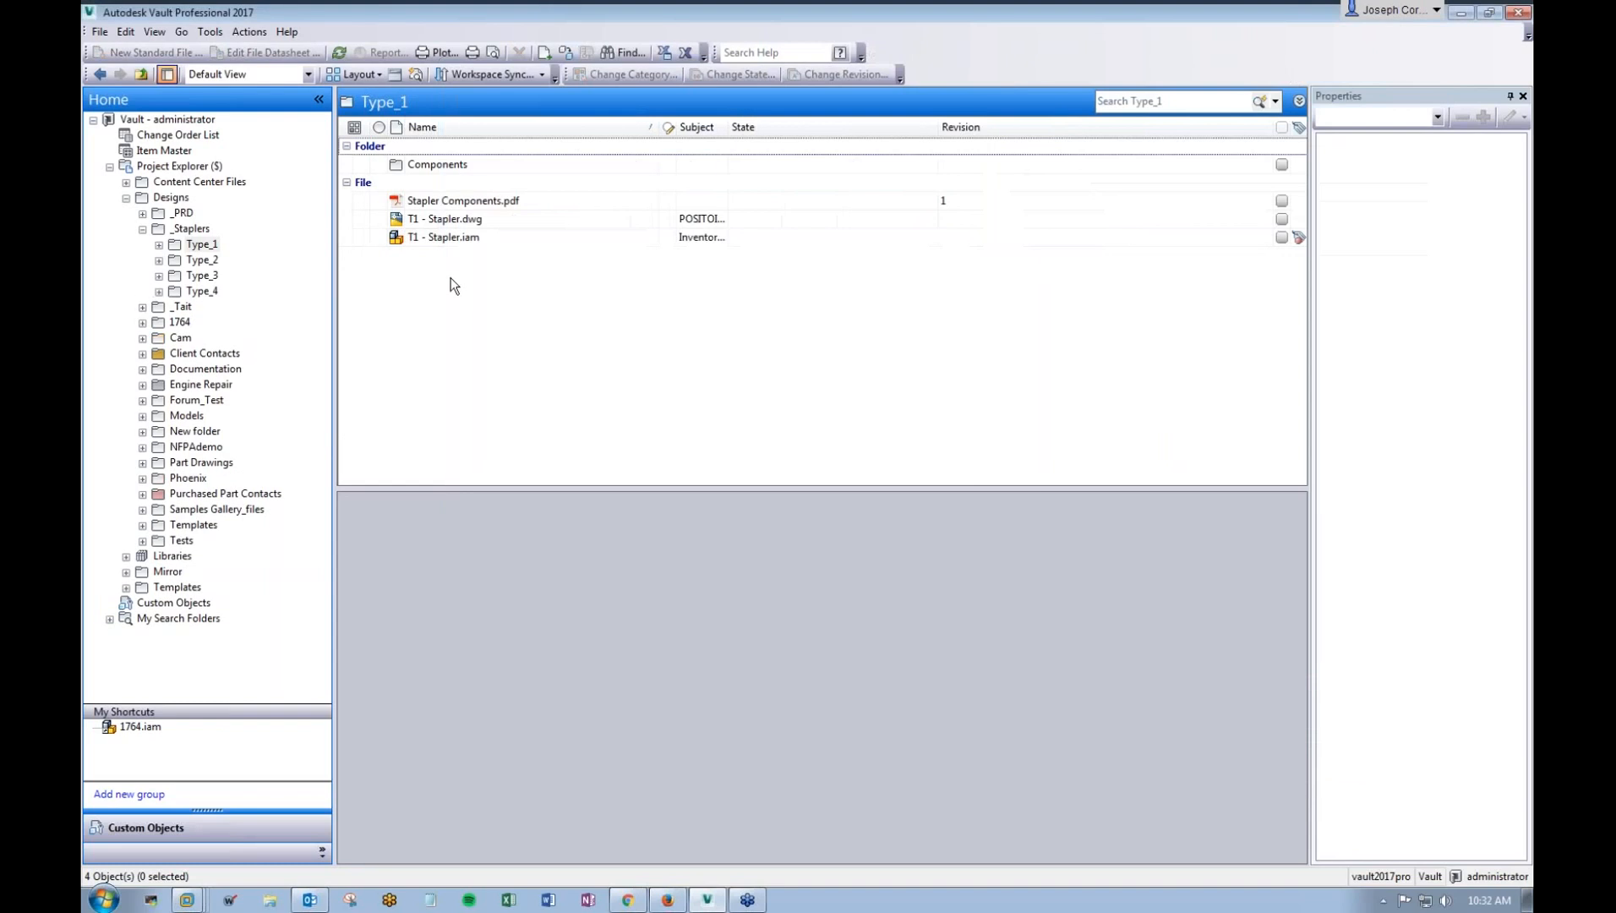
{"action": "left_click", "coordinate": [203, 292]}
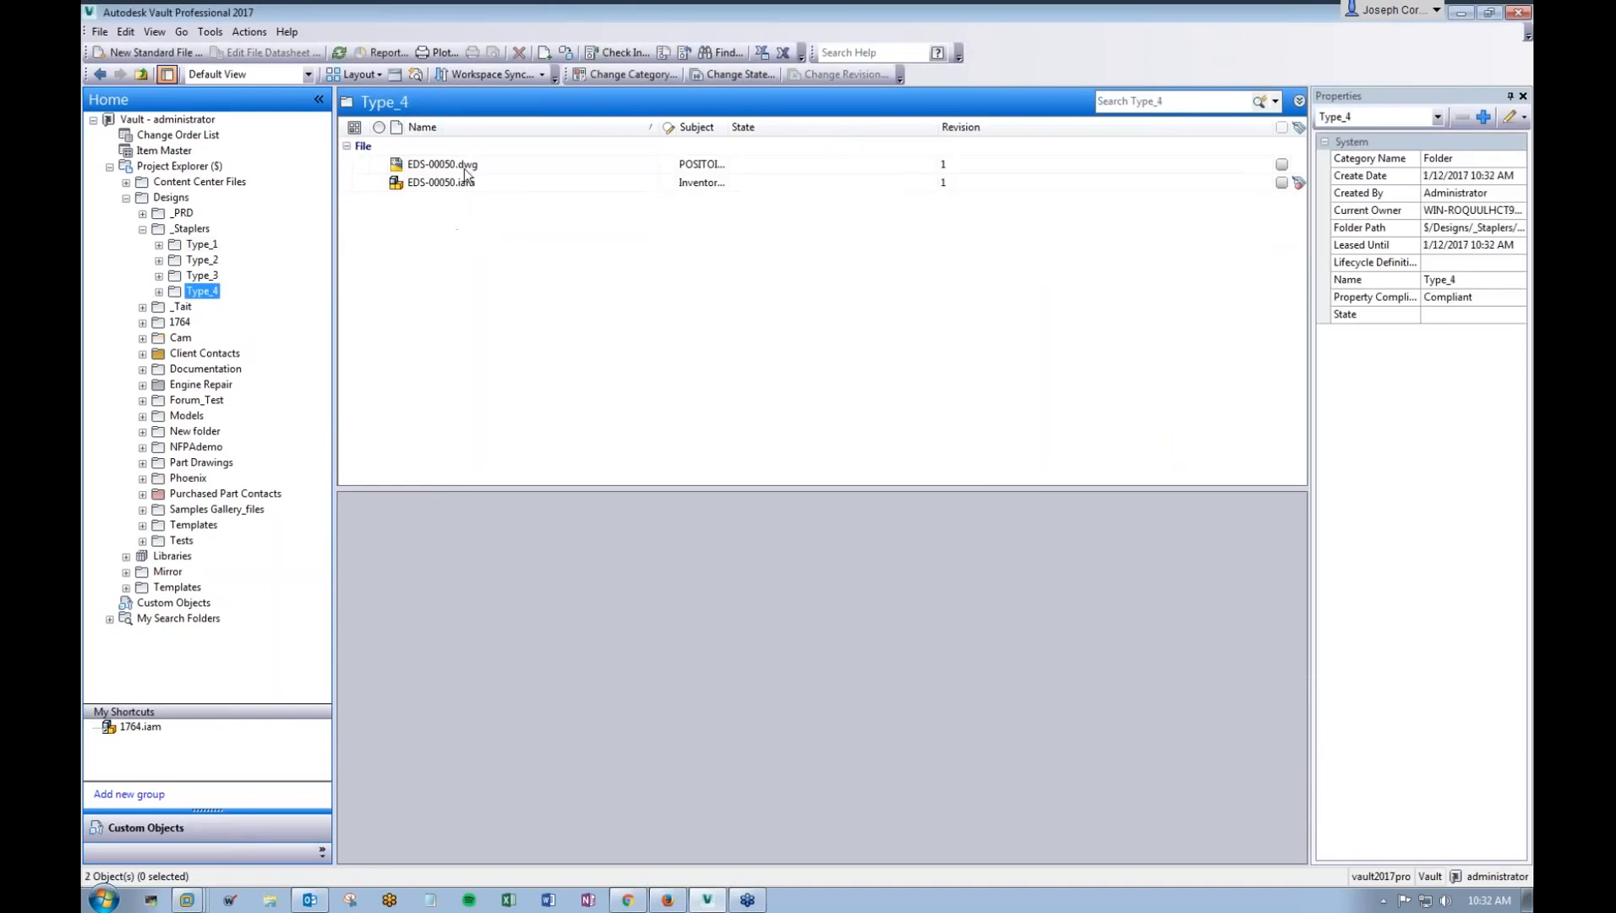